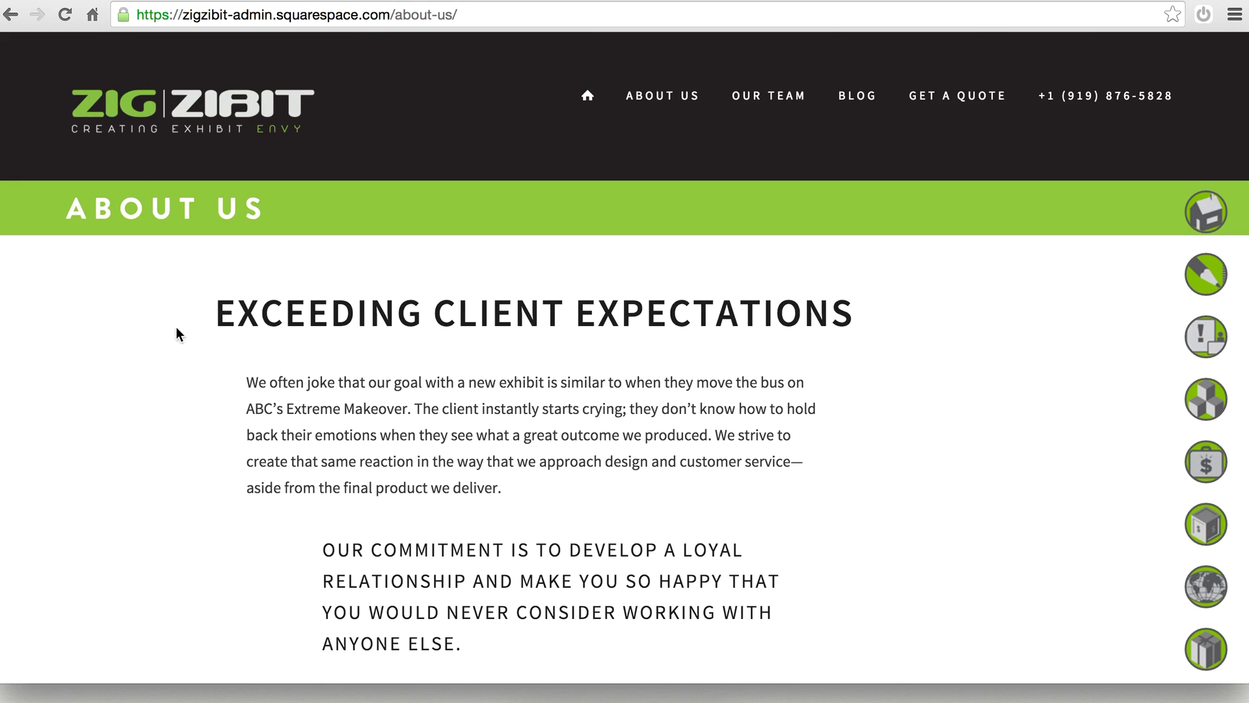
# Open the Zig Zibit site's admin area at the /config address and enlarge the browser window downward.
pyautogui.click(423, 26)
pyautogui.click(469, 14)
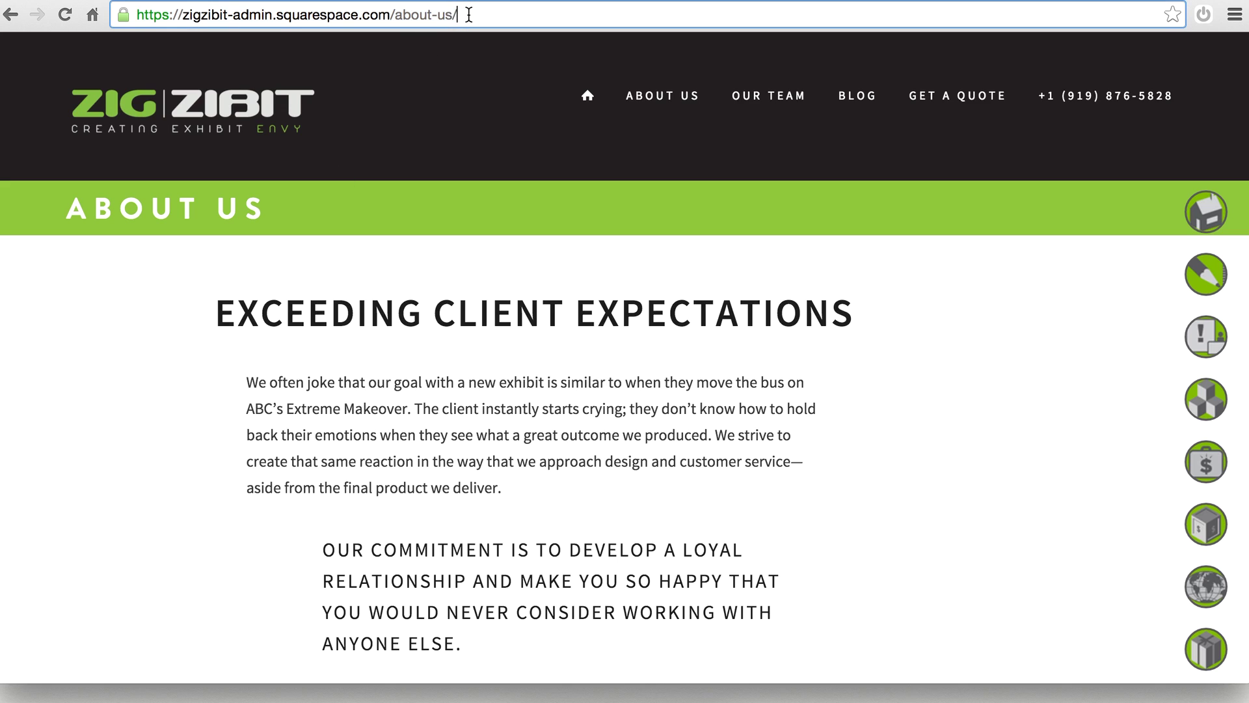
pyautogui.press('BackSpace')
pyautogui.press('BackSpace')
pyautogui.press('BackSpace')
pyautogui.press('BackSpace')
pyautogui.press('BackSpace')
pyautogui.press('BackSpace')
pyautogui.press('BackSpace')
pyautogui.press('BackSpace')
pyautogui.press('BackSpace')
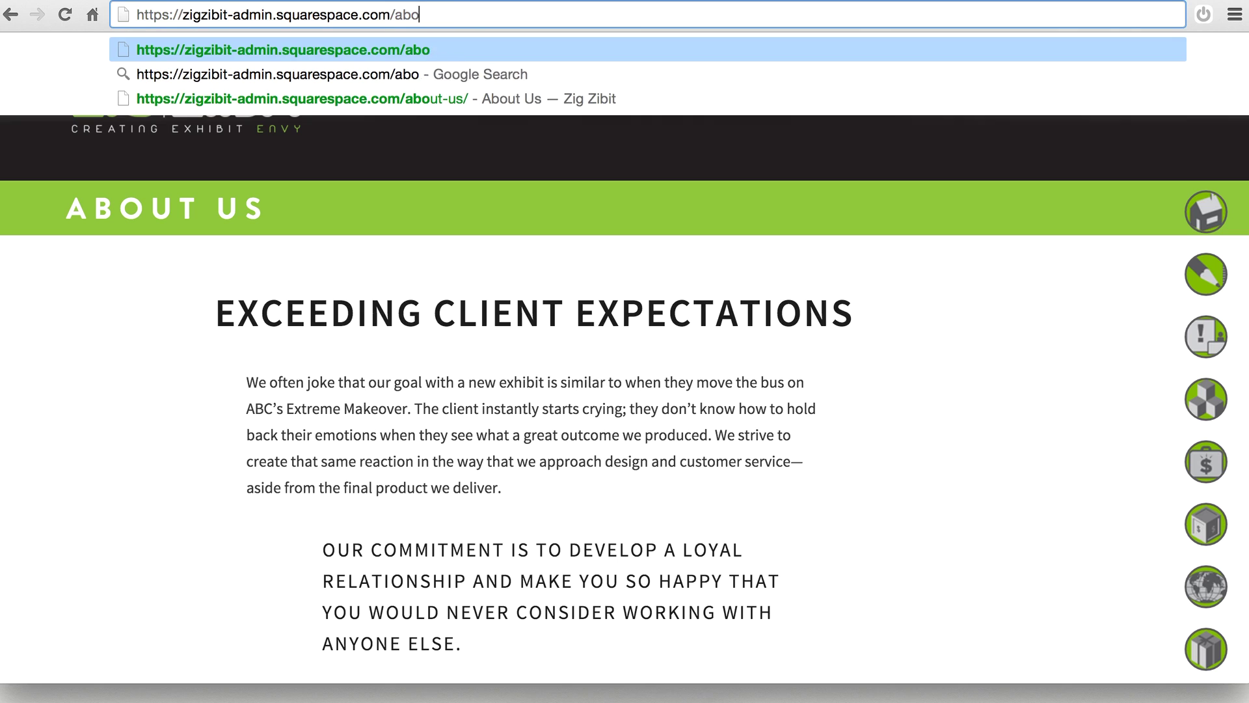
pyautogui.write('config')
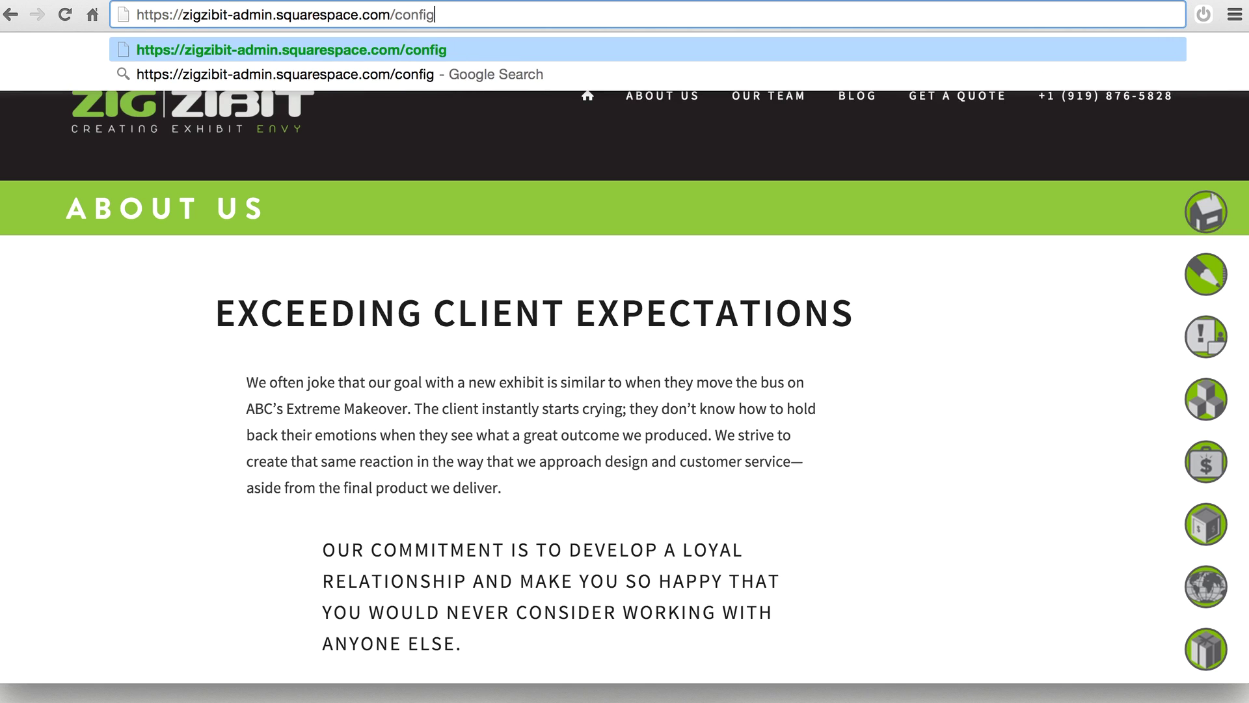
pyautogui.press('Return')
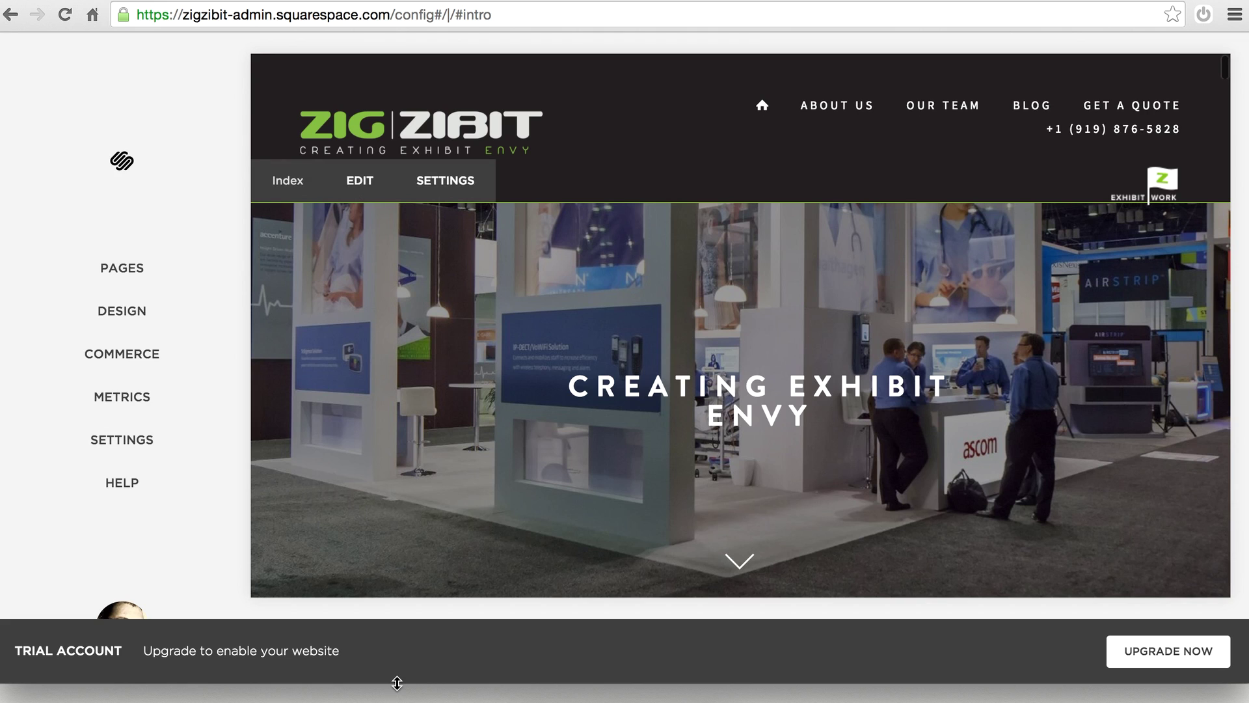
pyautogui.moveTo(393, 680); pyautogui.dragTo(393, 702)
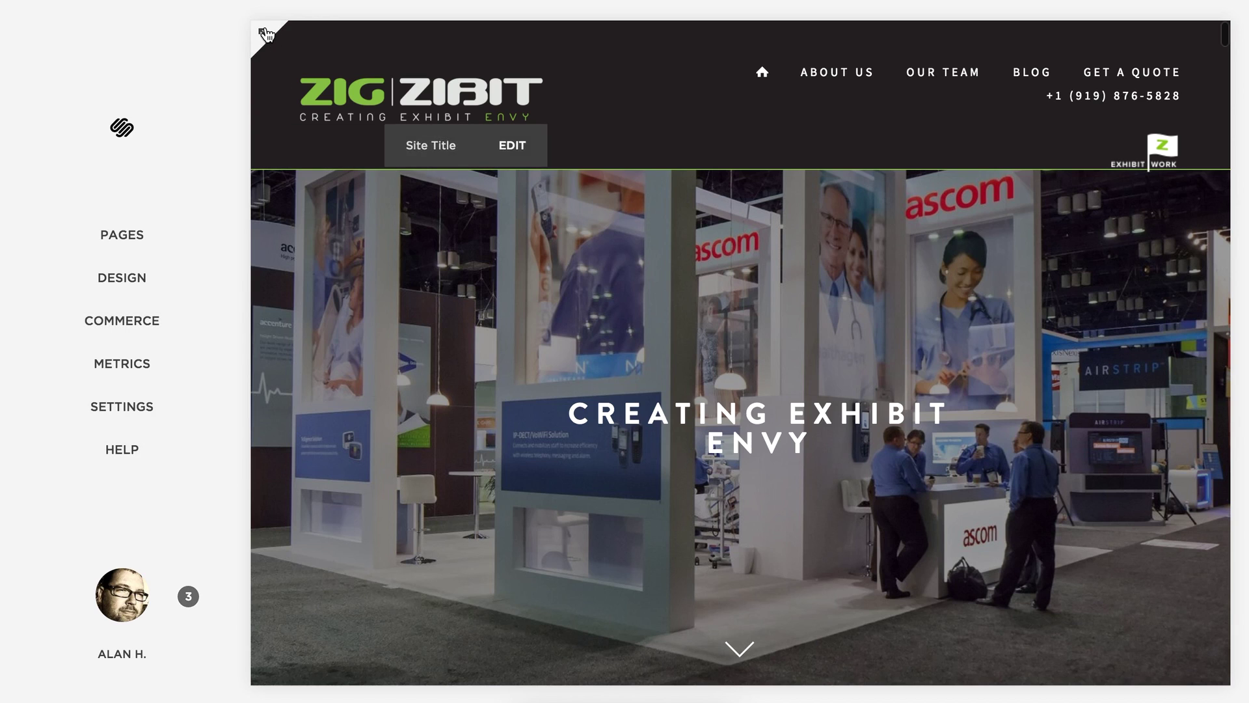
# Expand the site preview to full screen, open the About Us page and return to the admin view.
pyautogui.moveTo(399, 143)
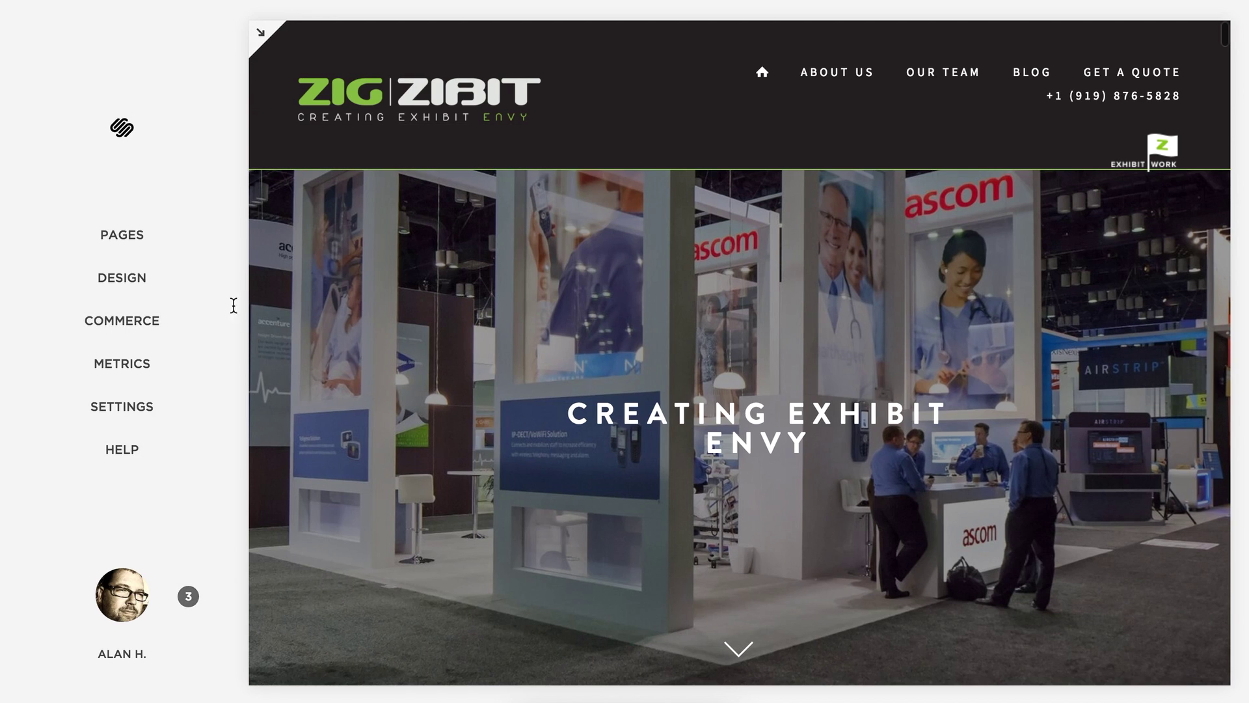
pyautogui.press('Escape')
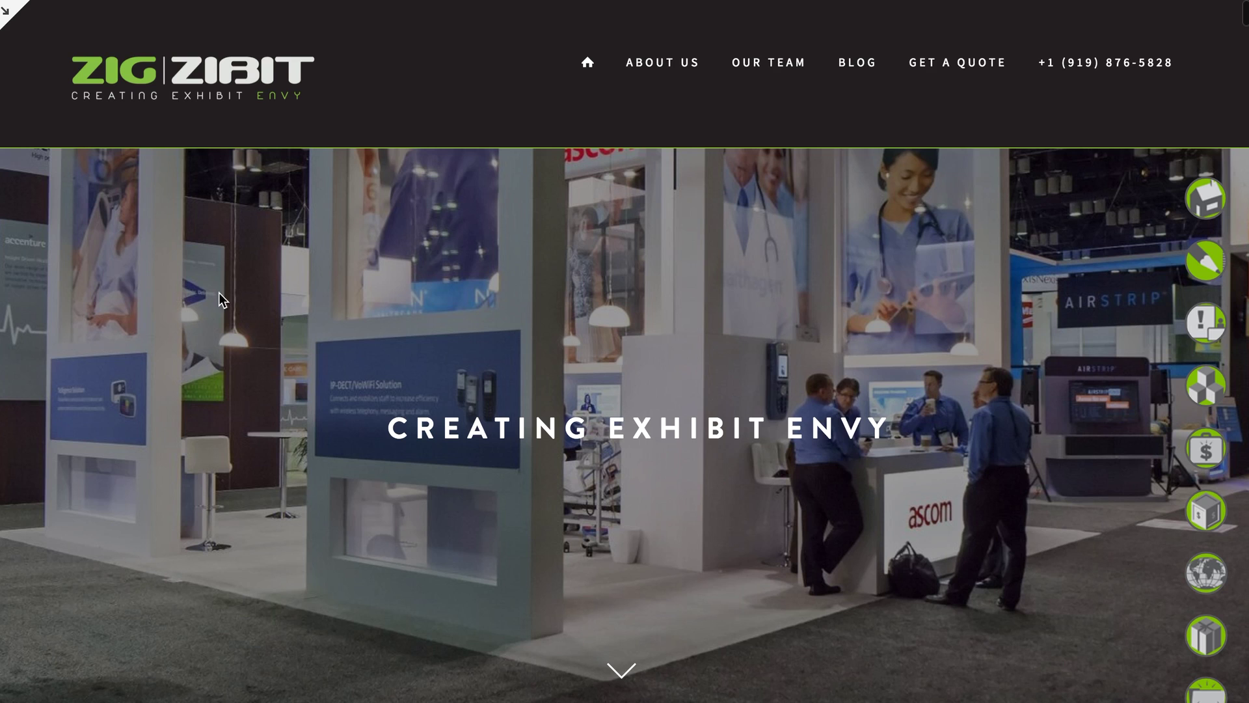
pyautogui.click(662, 77)
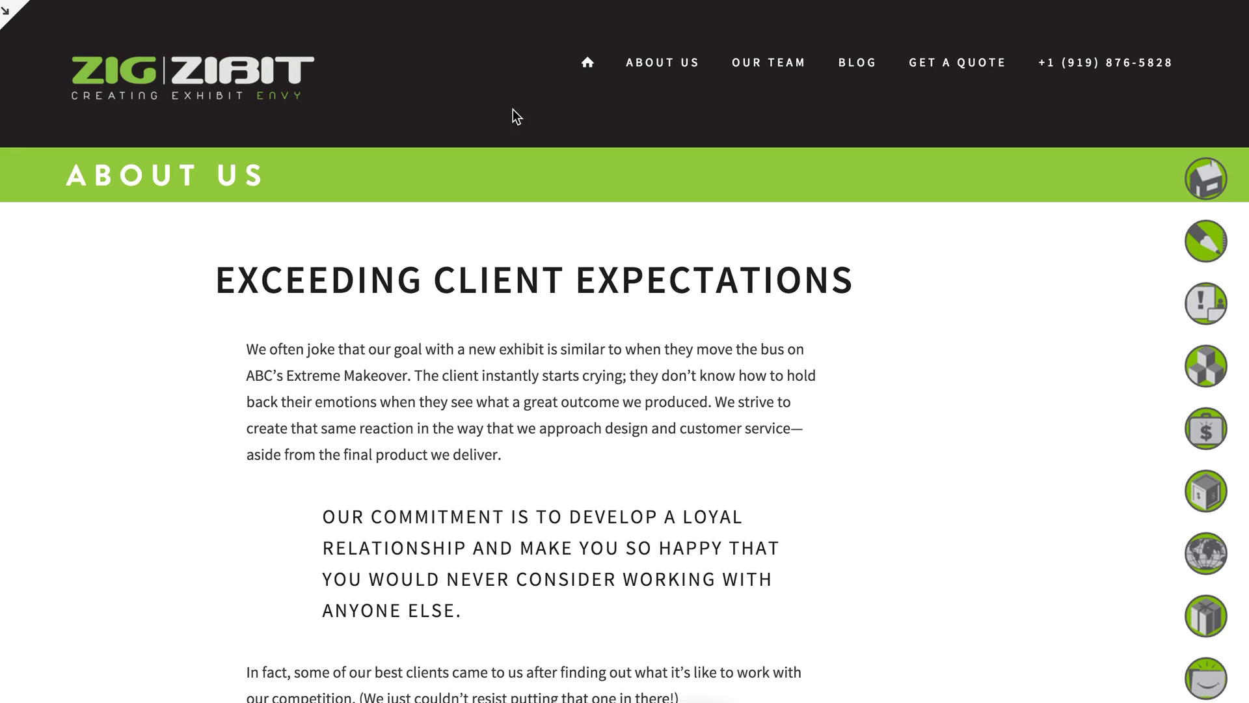
pyautogui.click(8, 11)
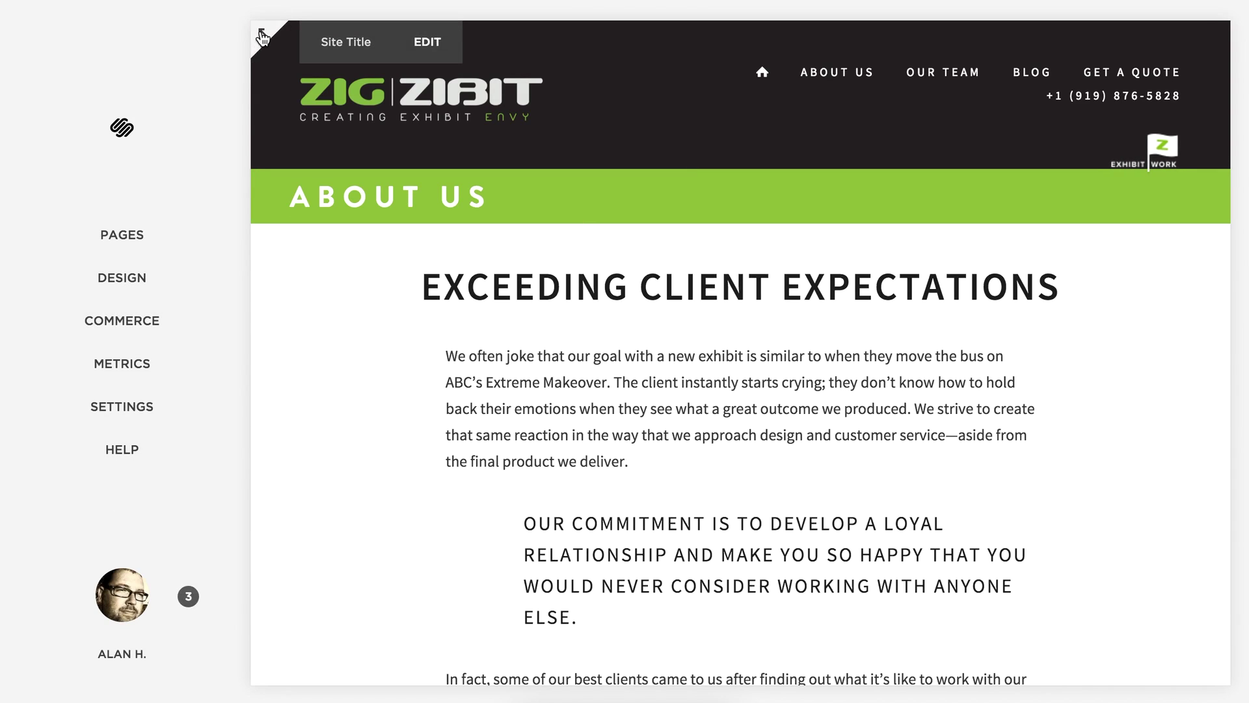
# Open the Our Team page in the full-screen preview and switch between full-screen and admin views.
pyautogui.click(263, 38)
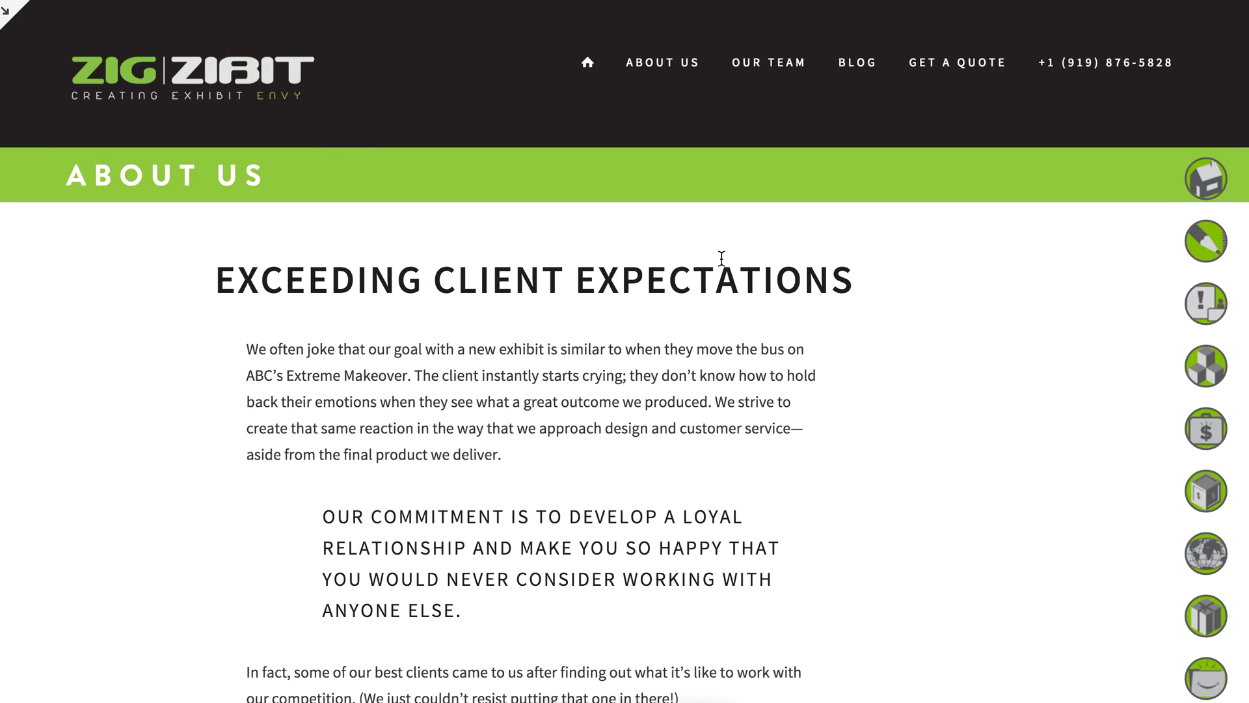
pyautogui.click(794, 68)
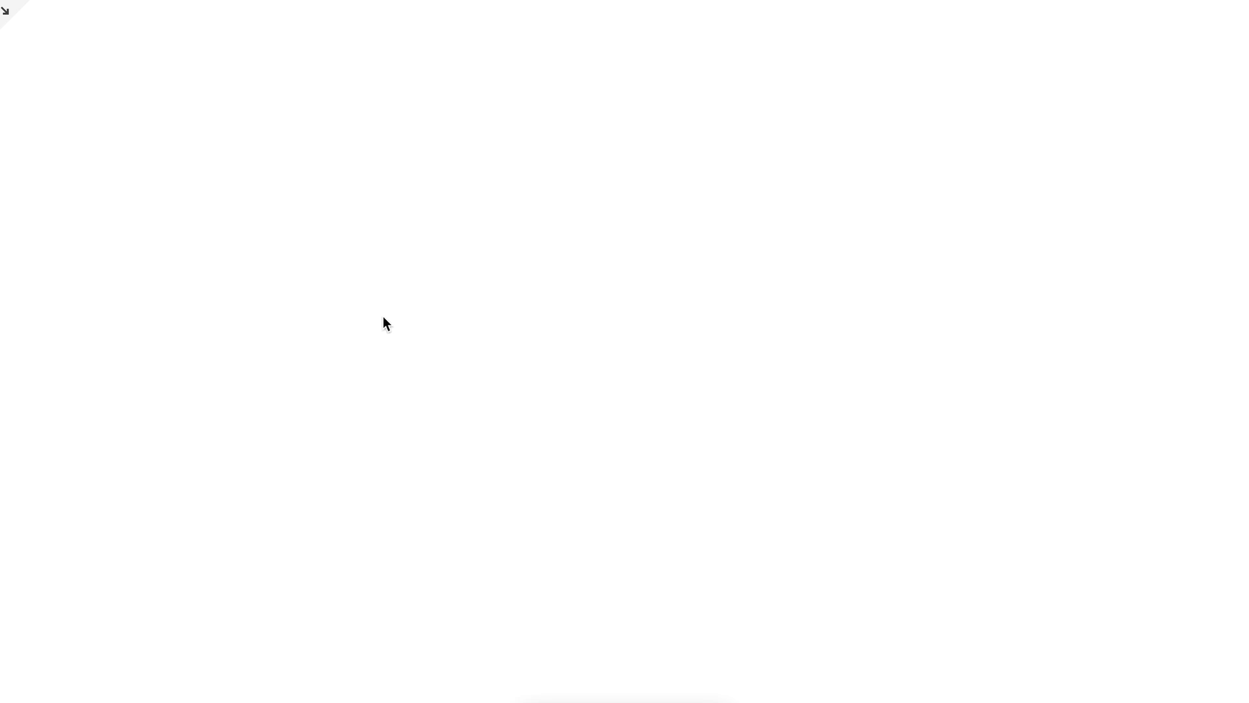
pyautogui.click(14, 16)
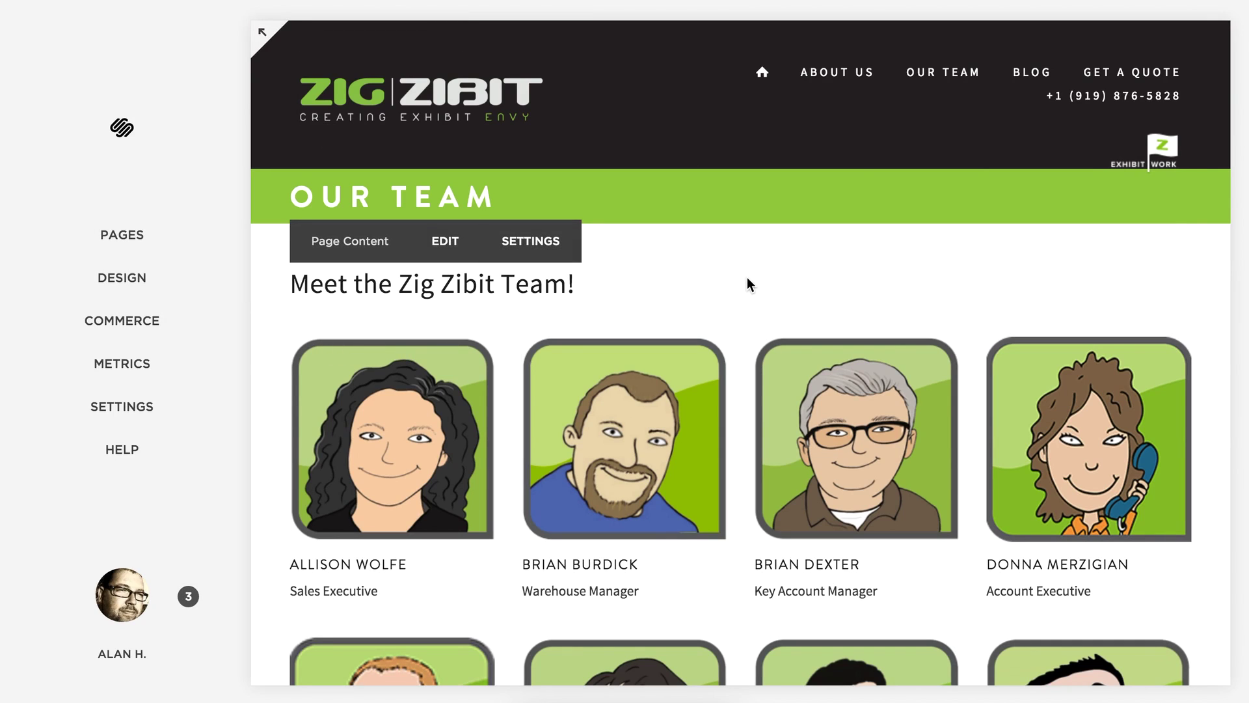
pyautogui.press('Escape')
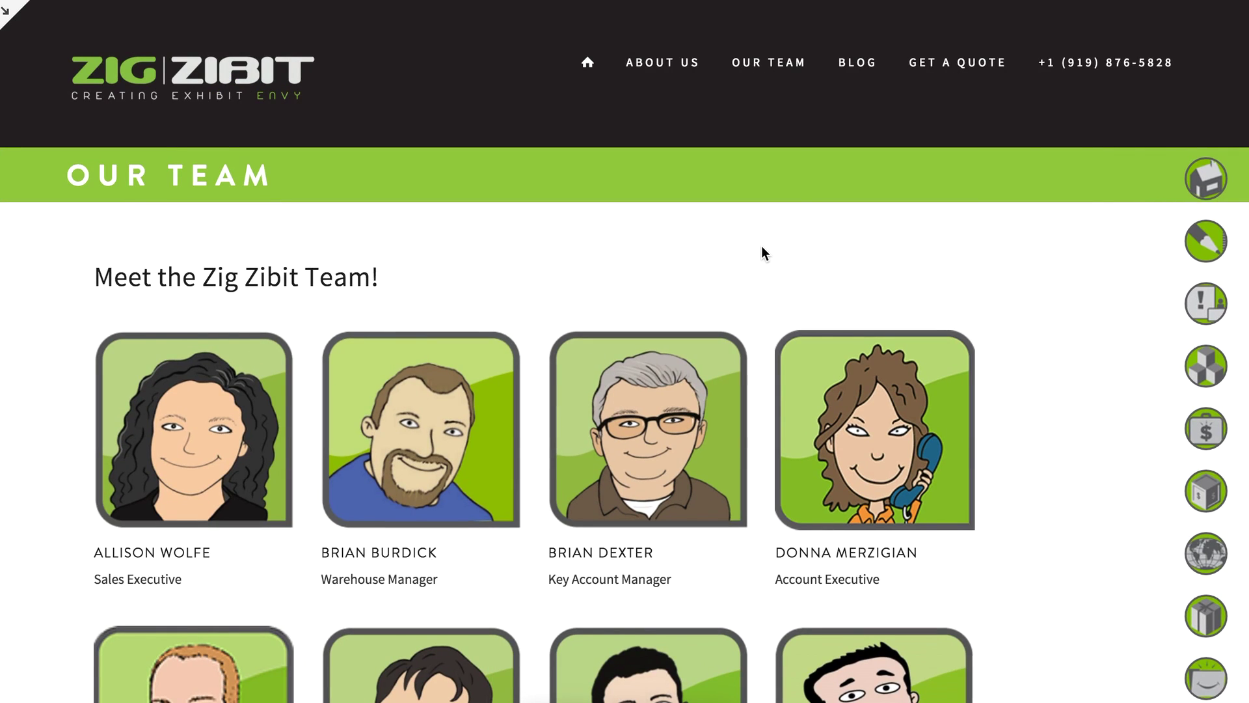
pyautogui.press('Escape')
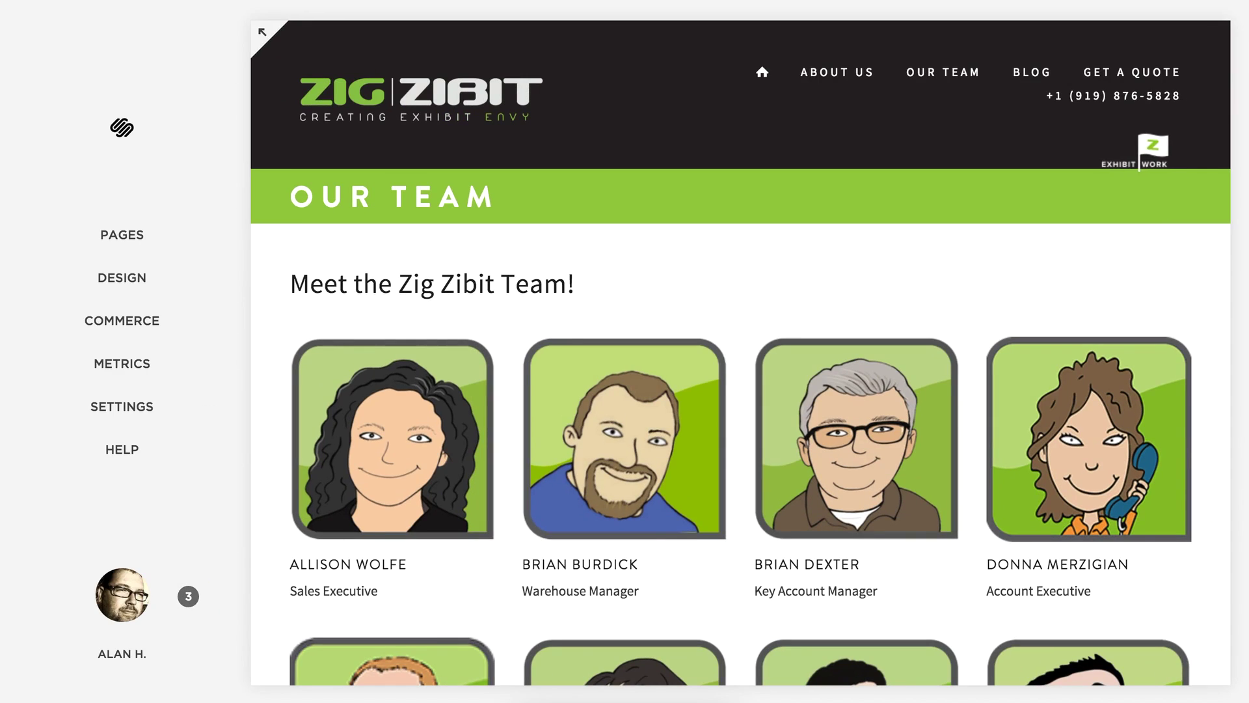
# Open the site's page list and narrow the browser window to inspect the mobile navigation menu.
pyautogui.click(147, 238)
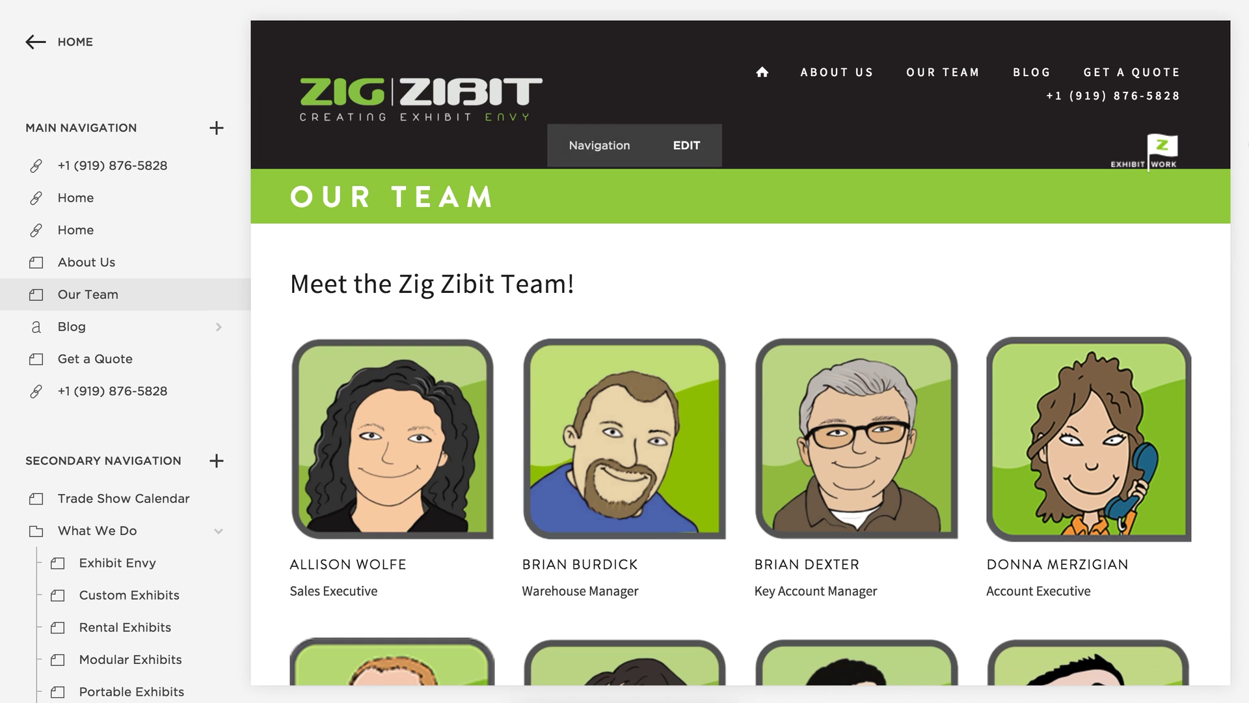
pyautogui.moveTo(1200, 148); pyautogui.dragTo(848, 184)
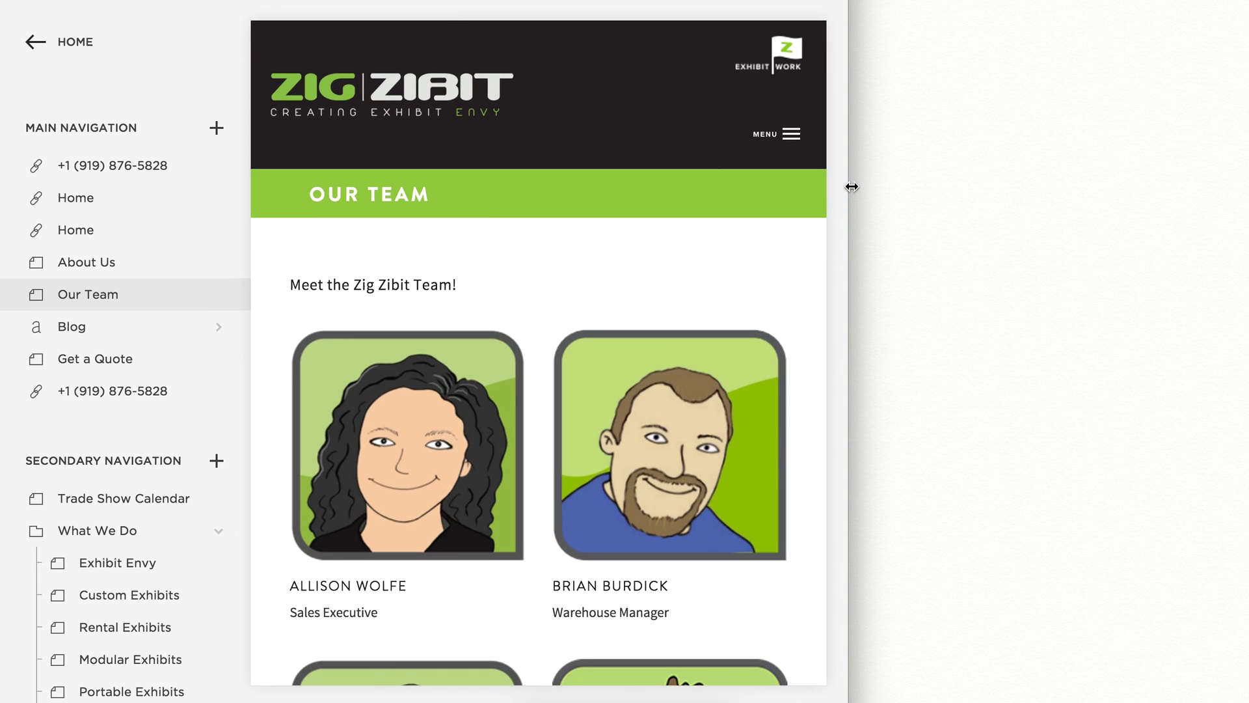
pyautogui.click(779, 141)
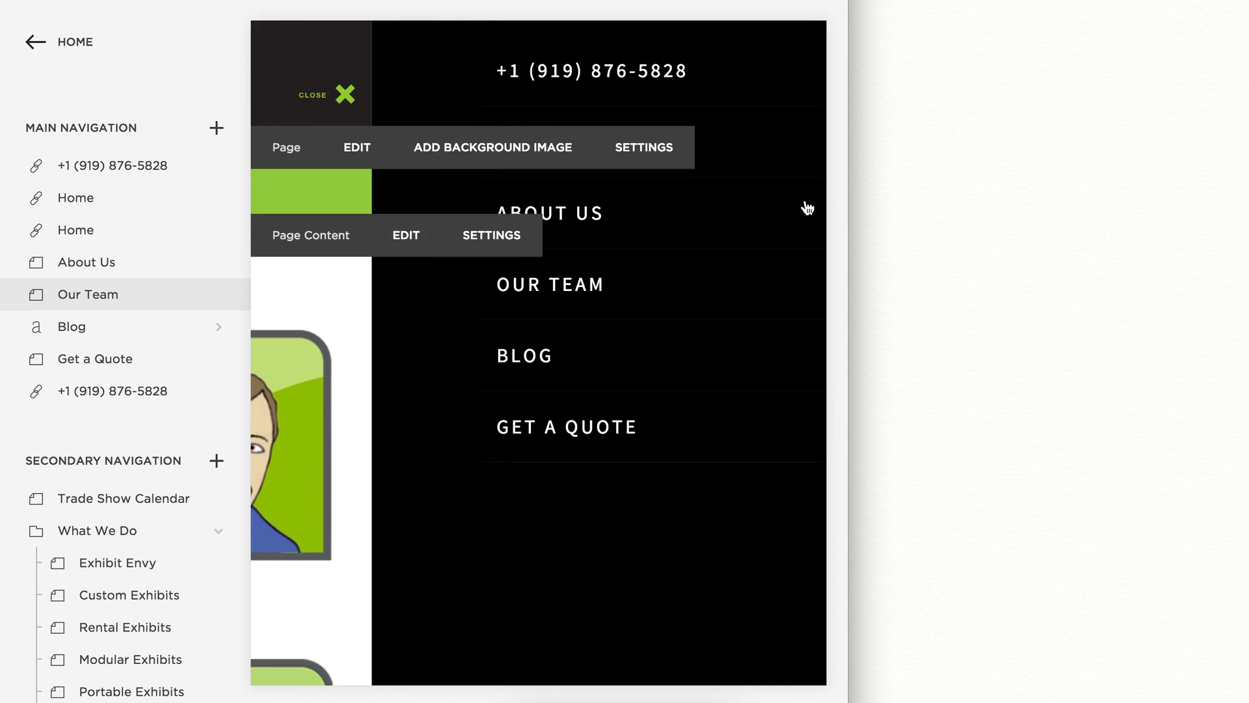
pyautogui.moveTo(812, 331)
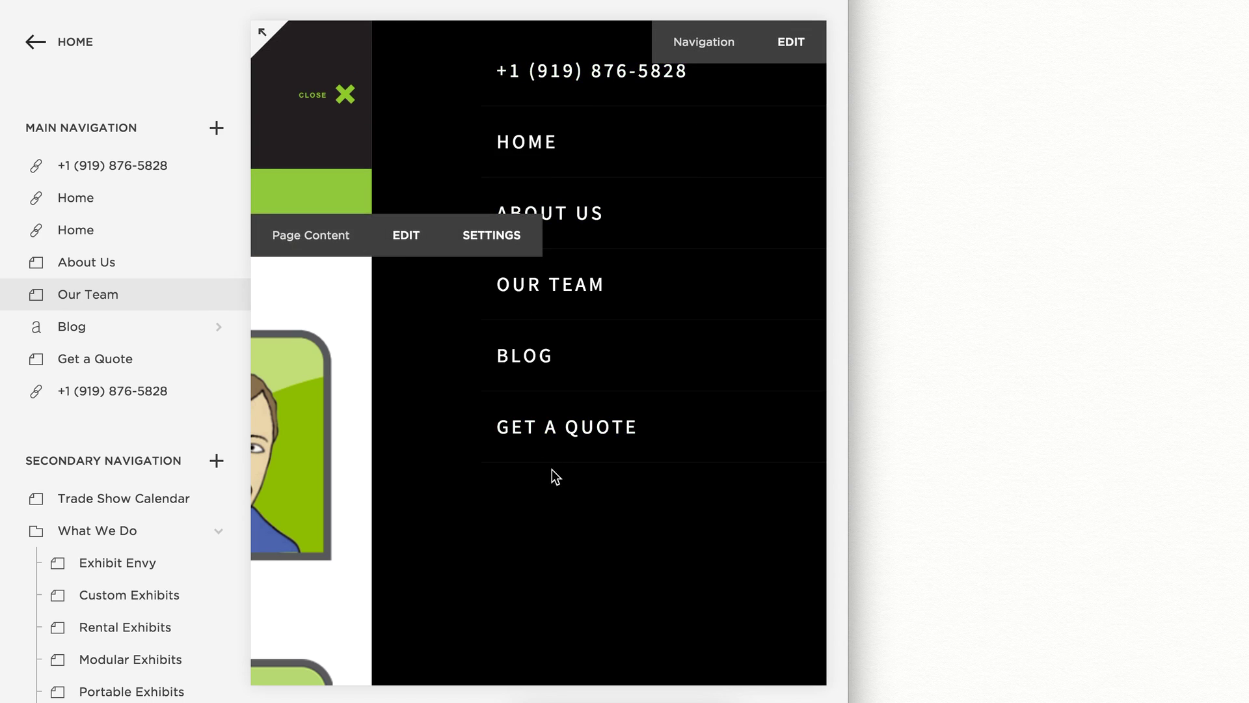
# Test the phone number link in the mobile menu without launching FaceTime, close the menu and widen the browser window again.
pyautogui.click(562, 80)
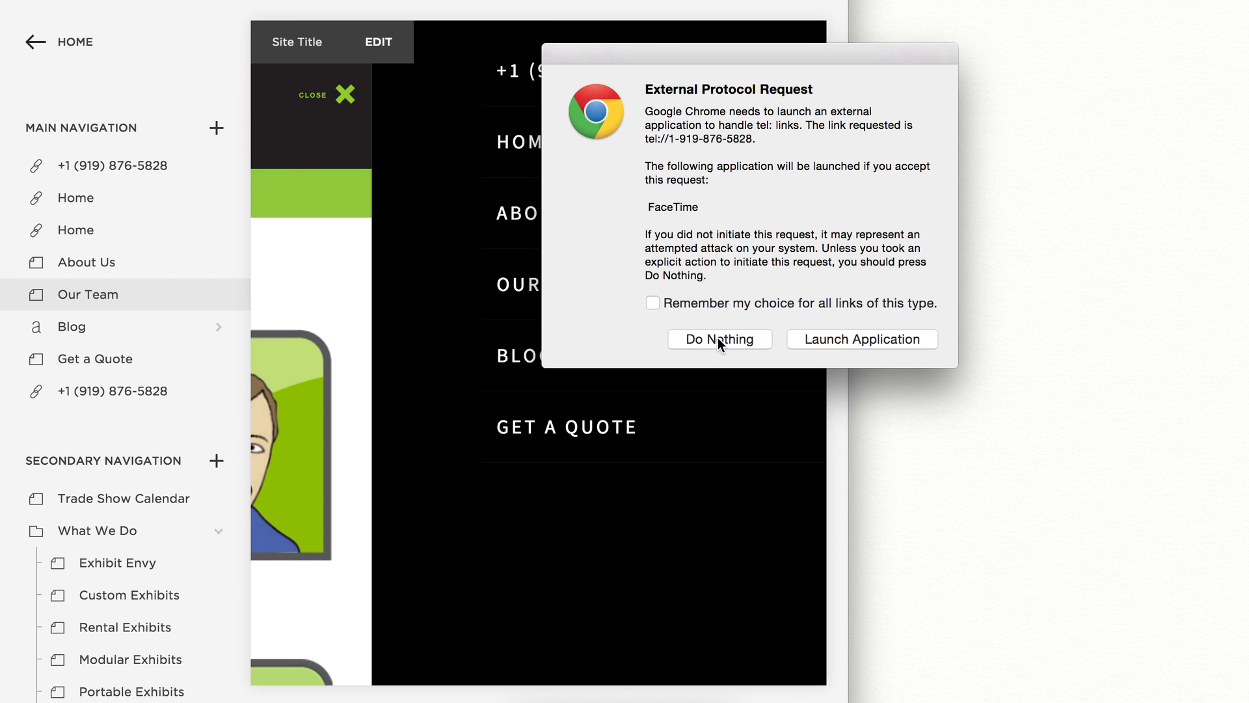
pyautogui.click(718, 340)
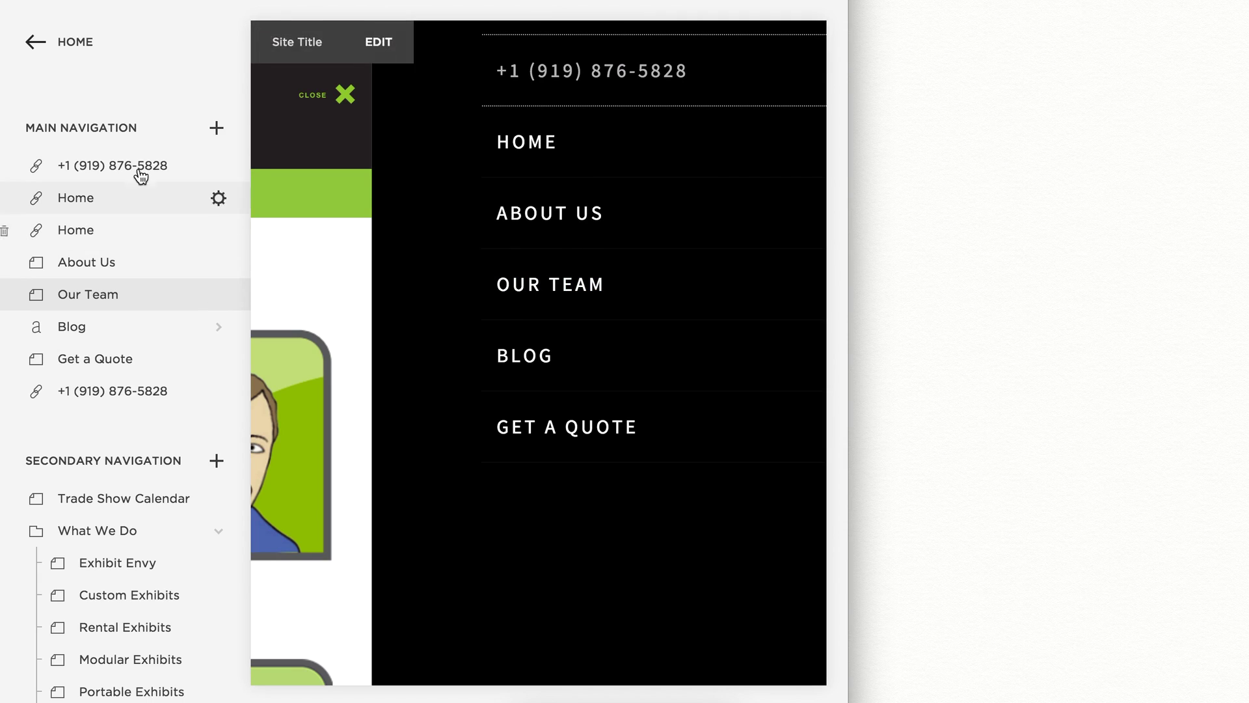
pyautogui.click(344, 95)
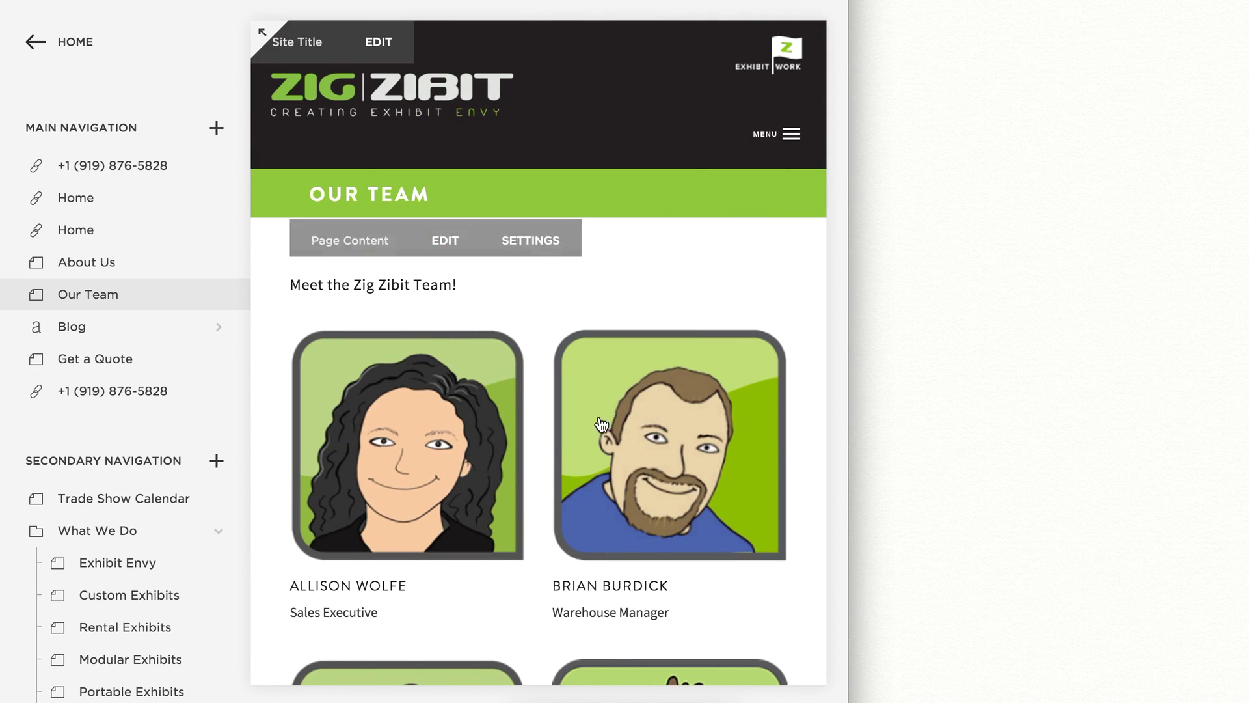
pyautogui.moveTo(853, 272); pyautogui.dragTo(1242, 271)
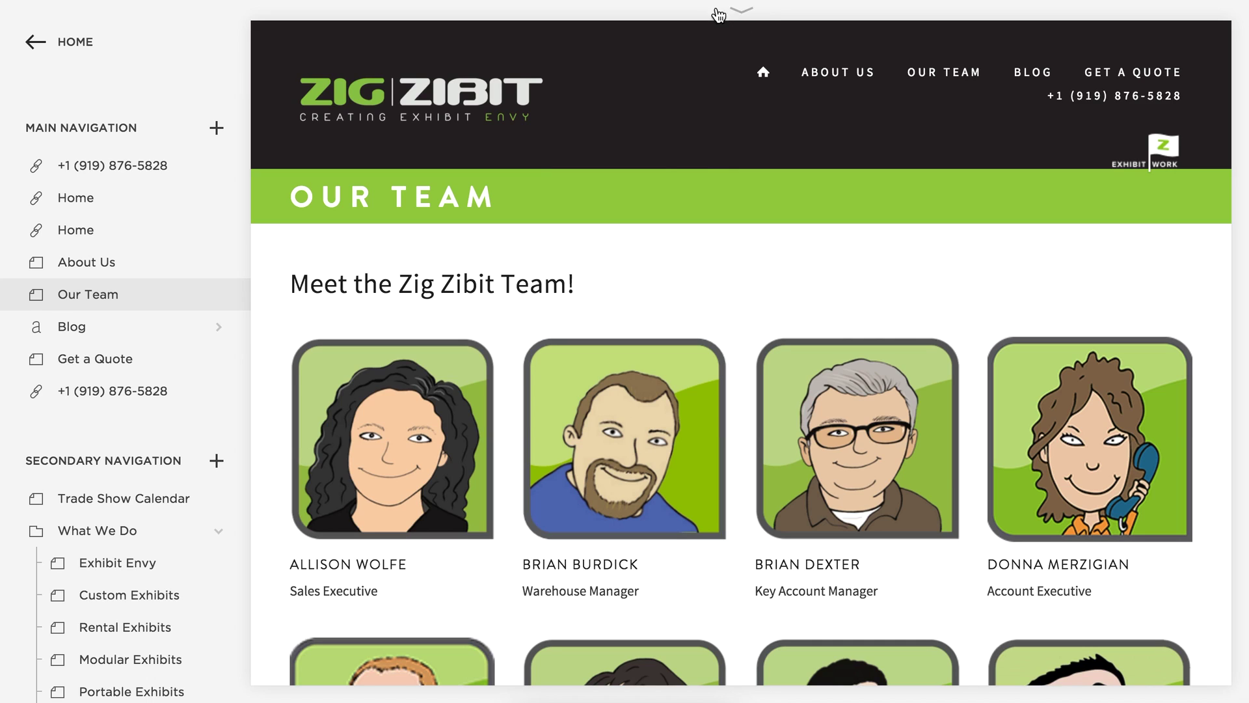
# Preview the Our Team page in tablet and phone views and return to desktop view.
pyautogui.click(742, 18)
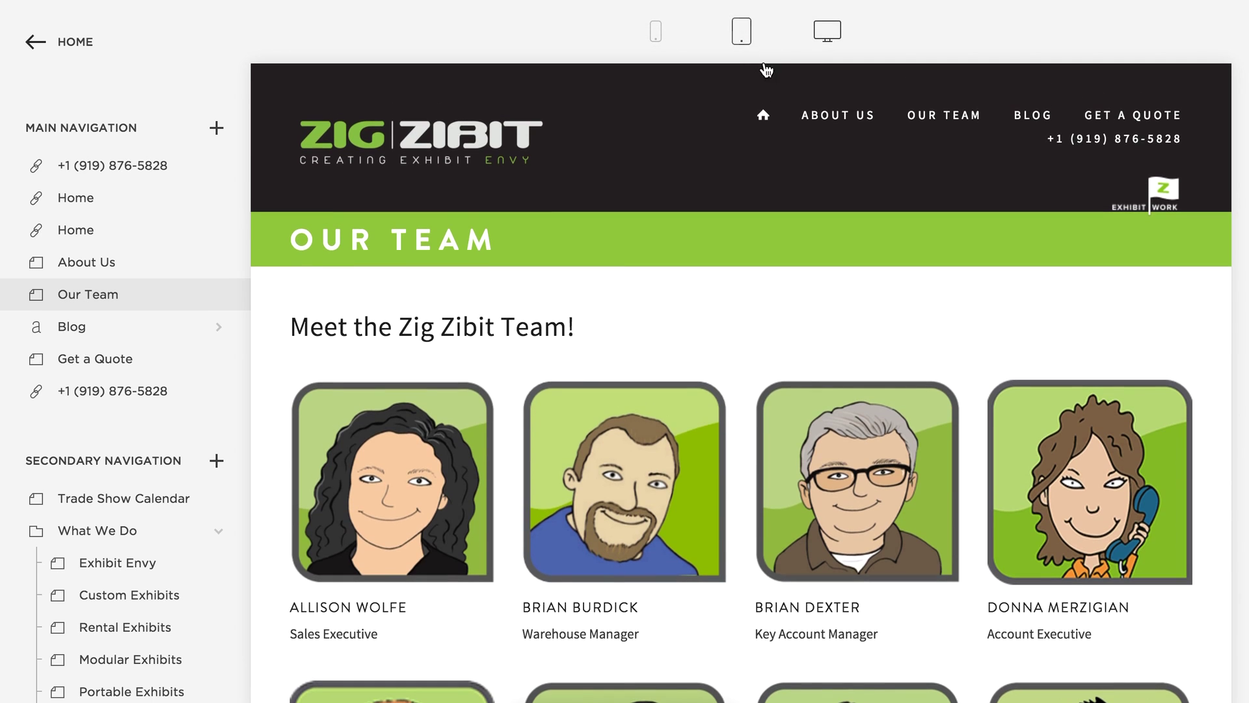
pyautogui.click(746, 42)
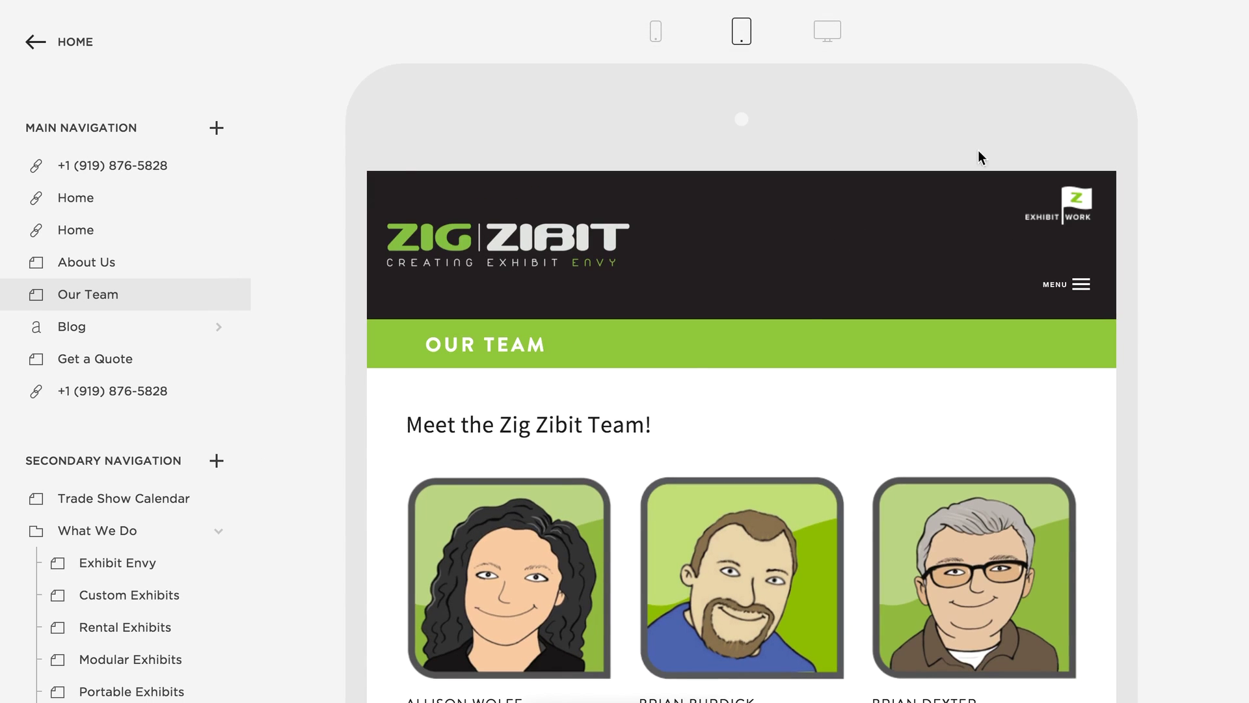
pyautogui.scroll(-5, 1085, 499)
pyautogui.scroll(5, 1081, 501)
pyautogui.click(656, 34)
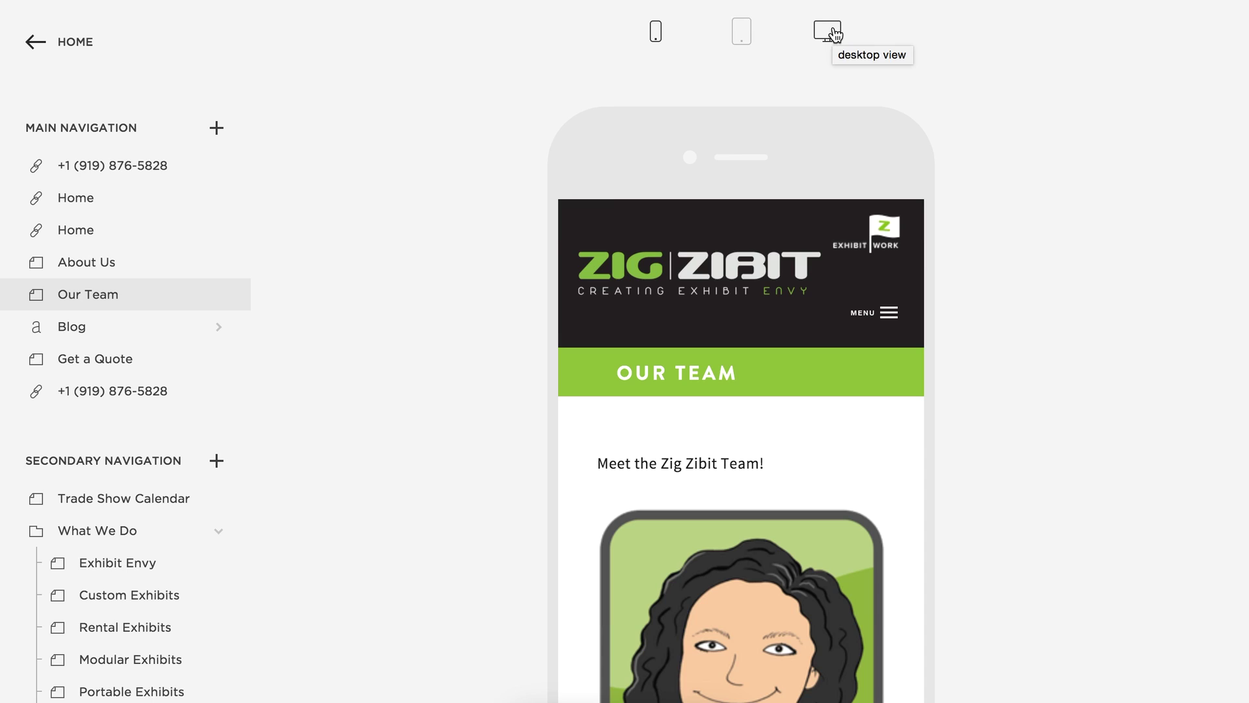
pyautogui.click(835, 34)
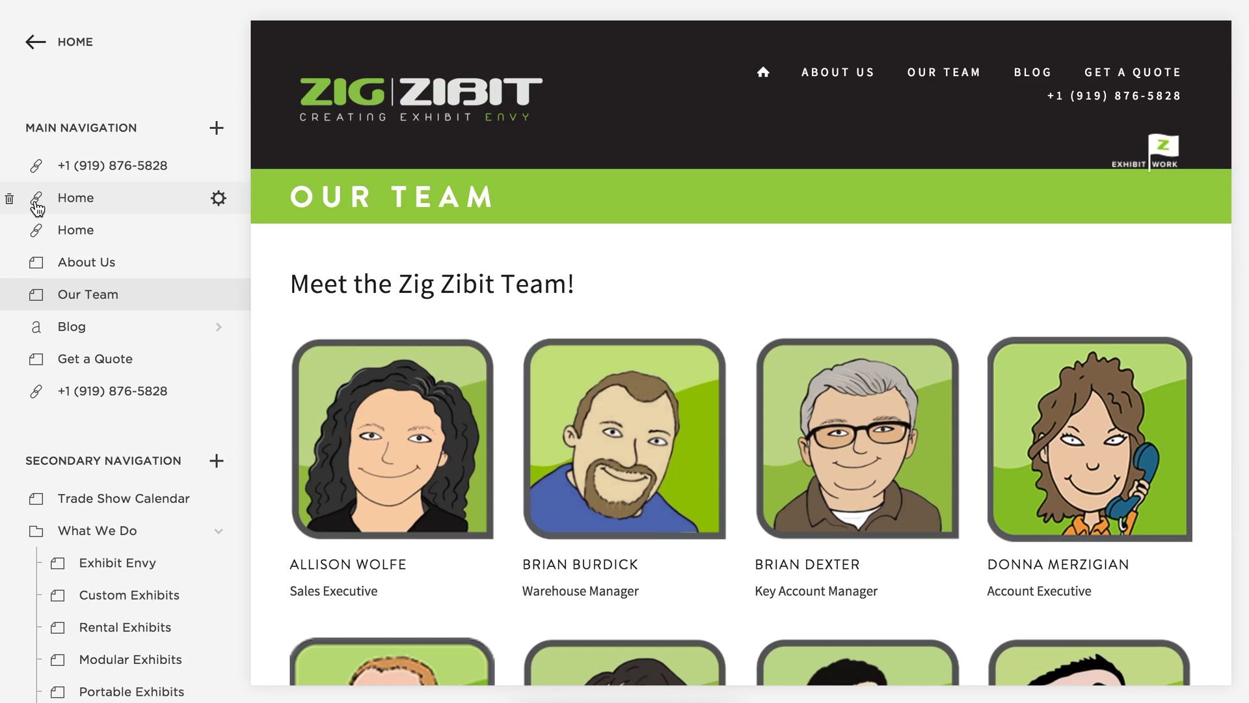
# Review the link configuration of the first Home item in the main navigation, close it and open the About Us page.
pyautogui.click(218, 200)
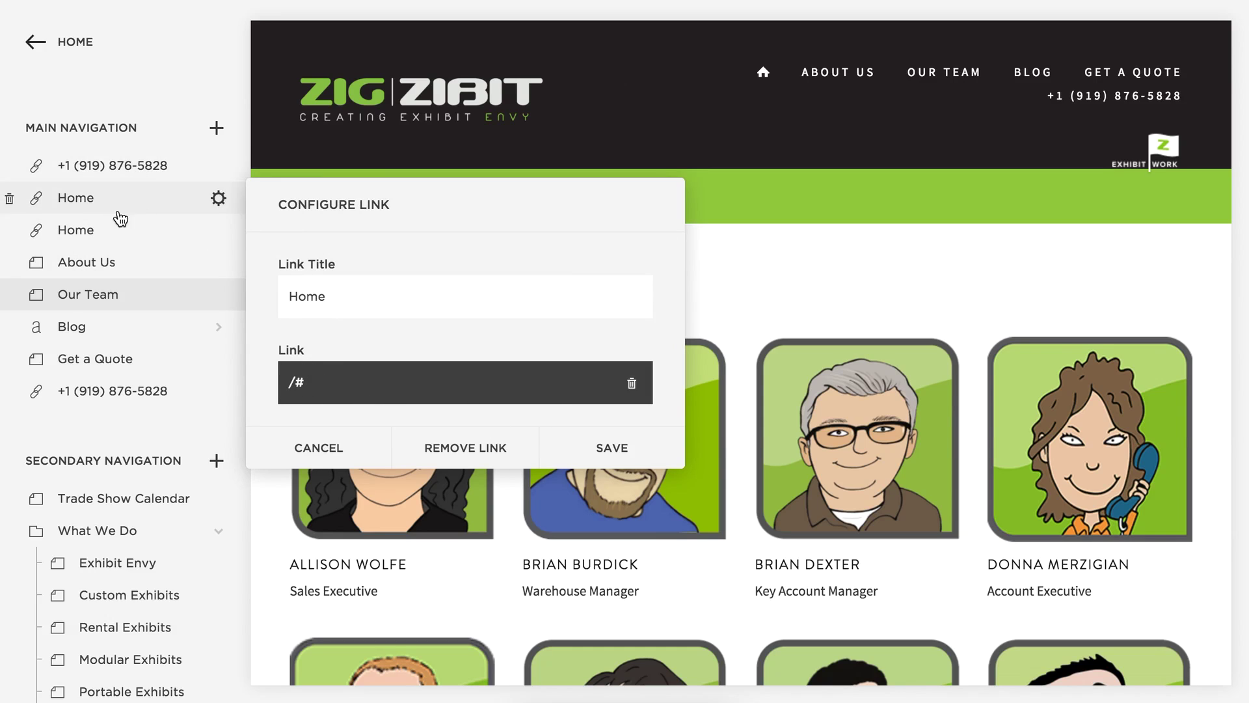
pyautogui.click(150, 67)
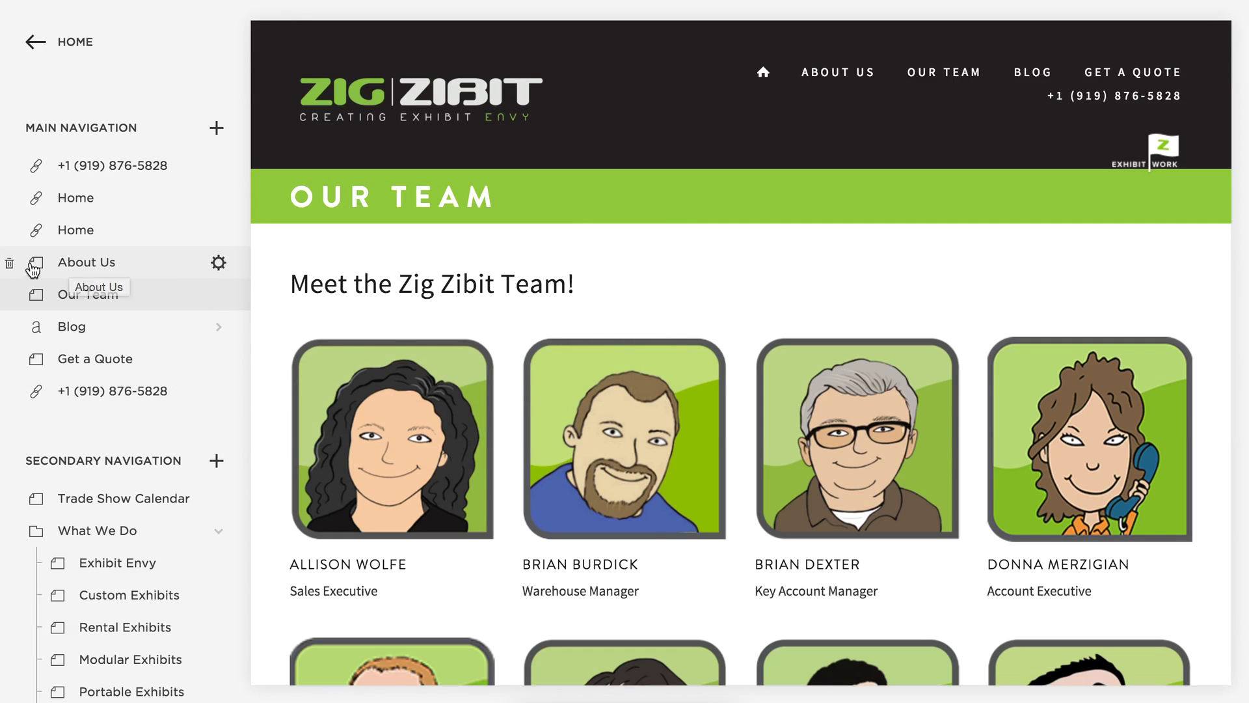
pyautogui.click(84, 268)
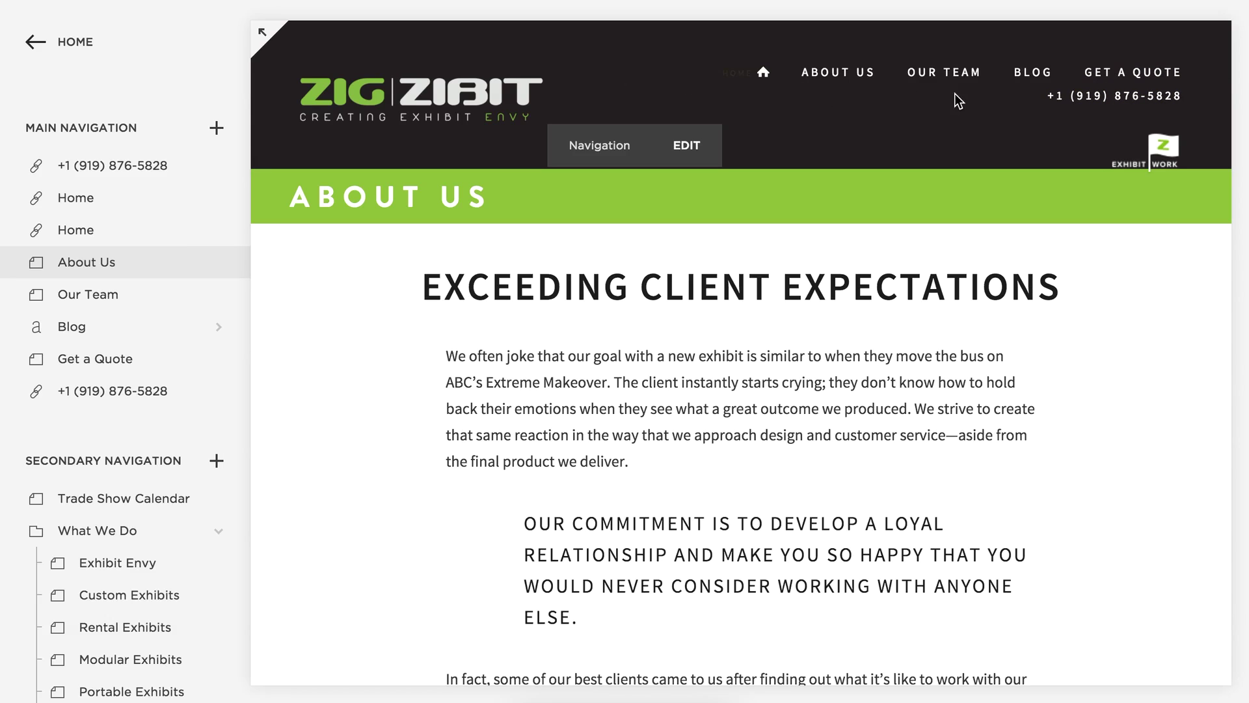
# Examine the secondary navigation items and the matching links in the About Us page's footer.
pyautogui.scroll(-5, 187, 423)
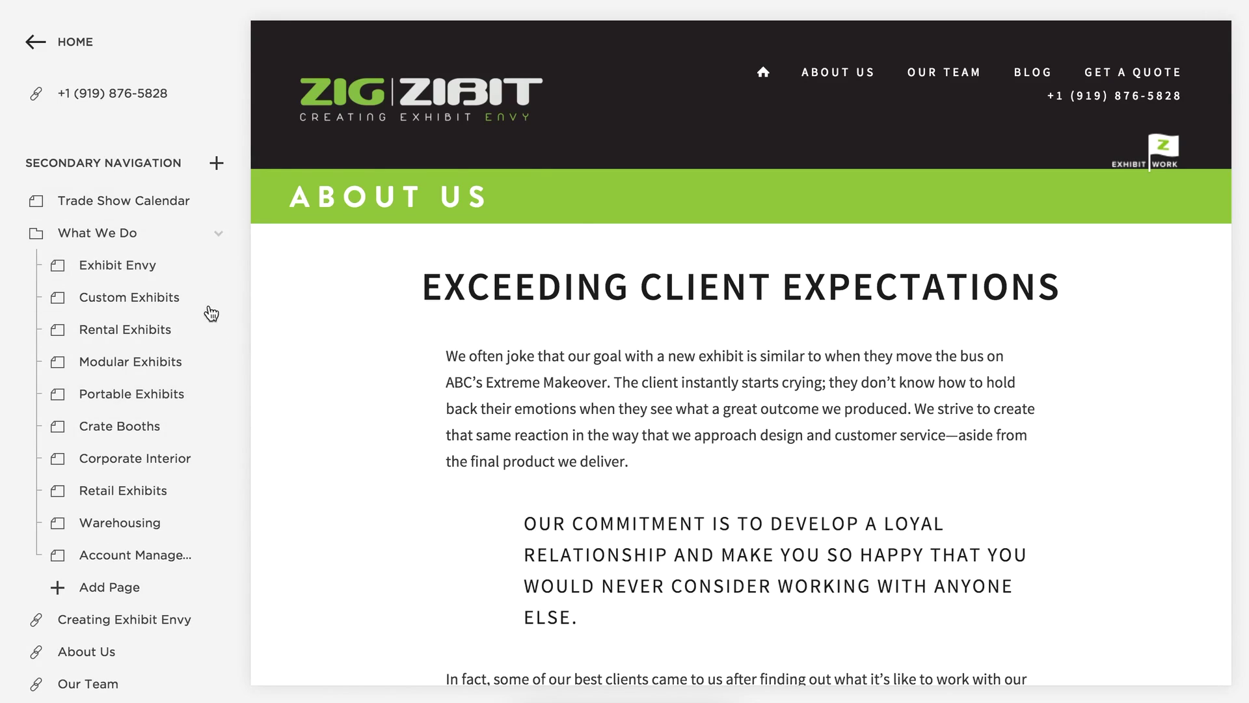
pyautogui.scroll(-15, 568, 440)
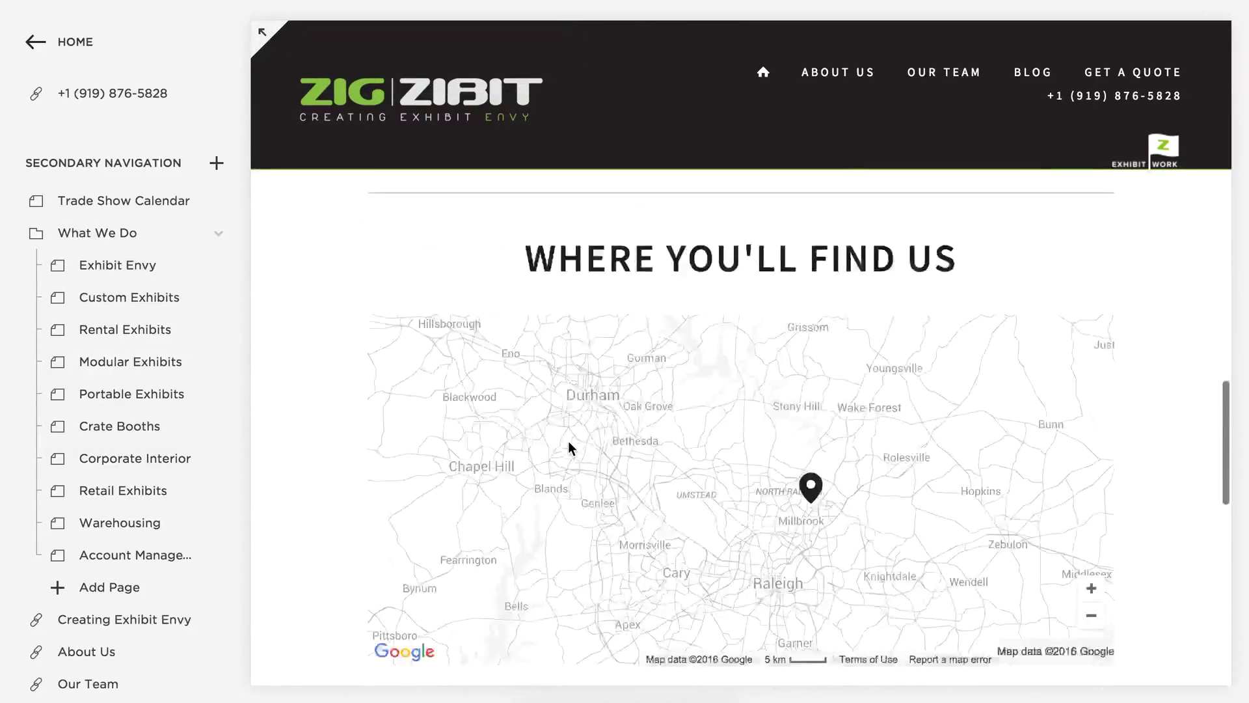
pyautogui.scroll(-10, 568, 440)
pyautogui.scroll(5, 568, 440)
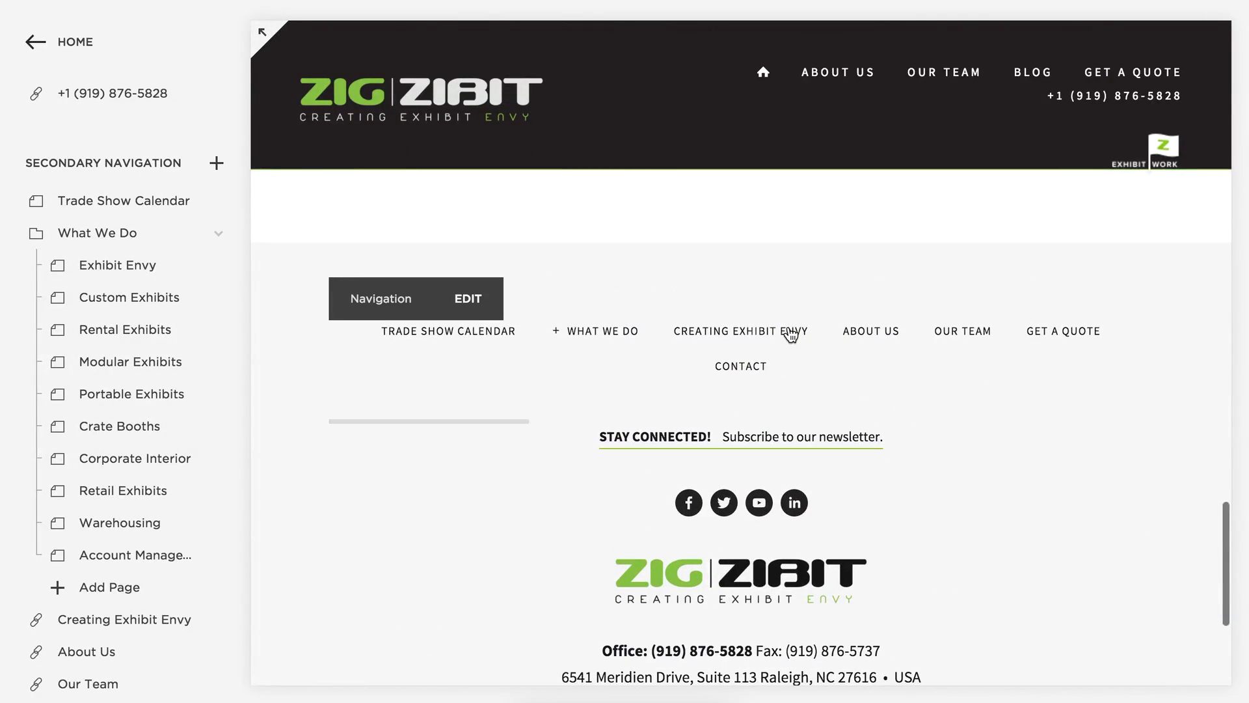
pyautogui.click(217, 163)
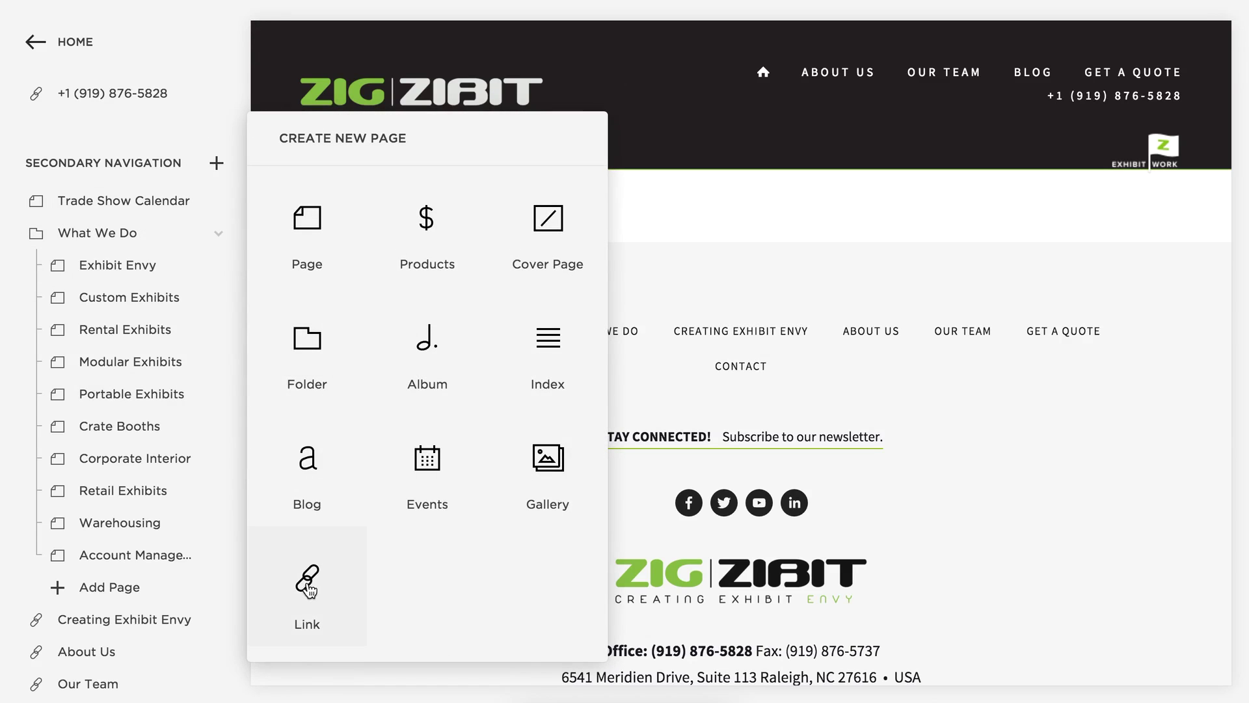
pyautogui.click(307, 581)
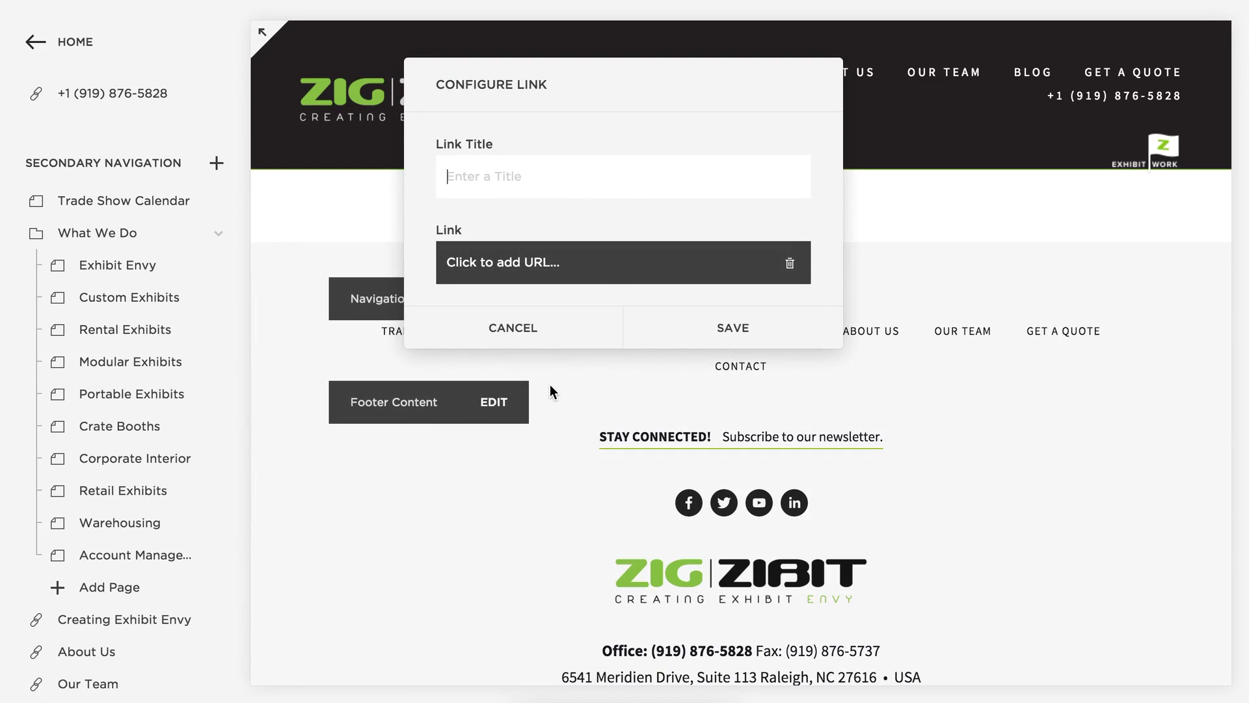
pyautogui.write('Google')
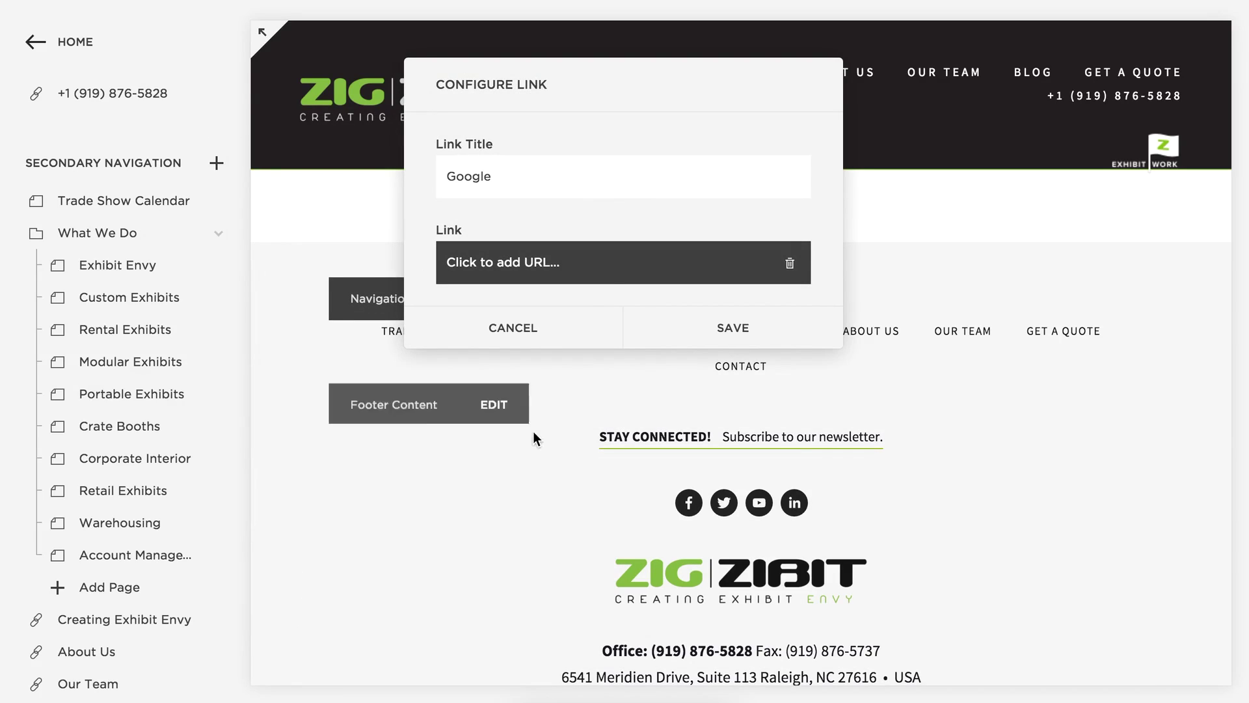
pyautogui.click(572, 263)
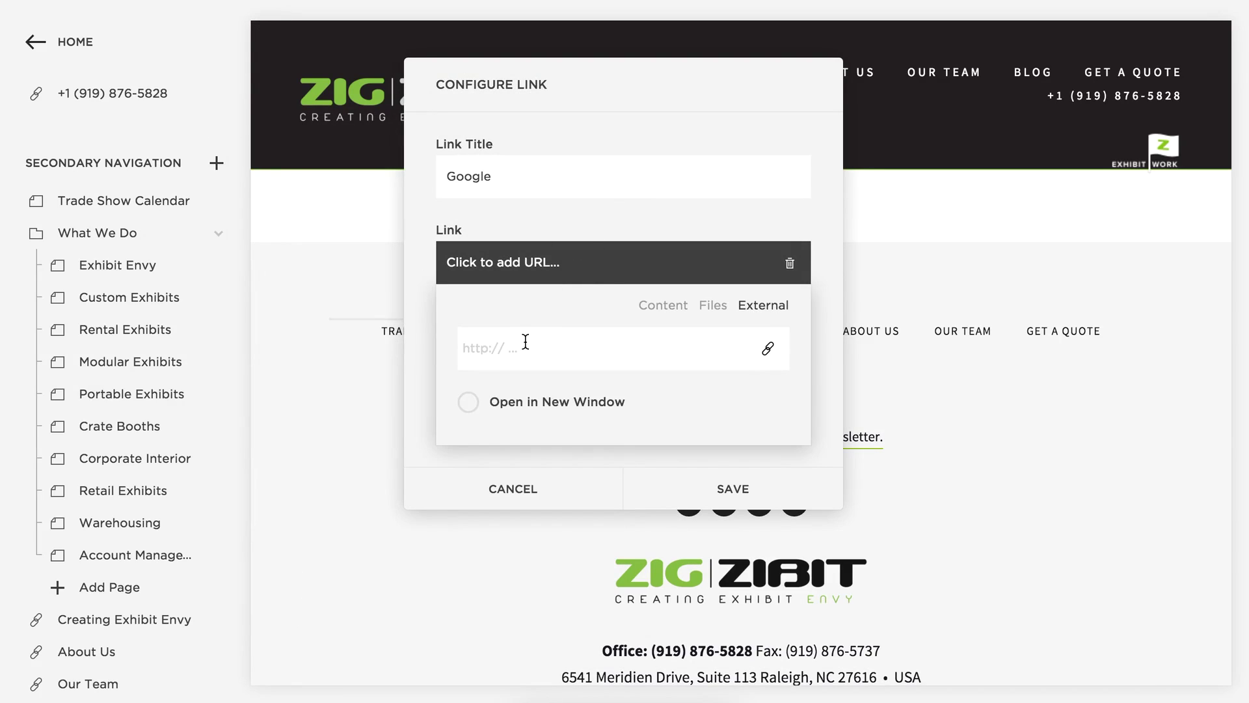
pyautogui.write('http://www.google.com')
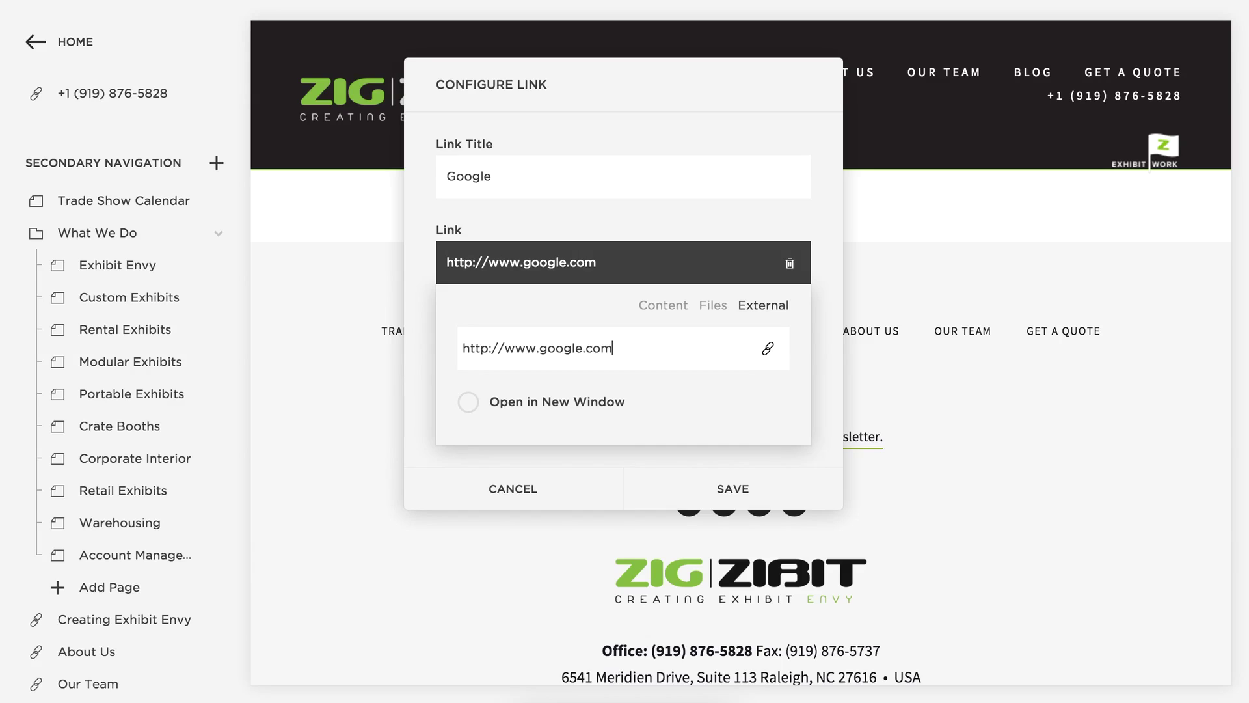
pyautogui.click(473, 404)
pyautogui.press('Return')
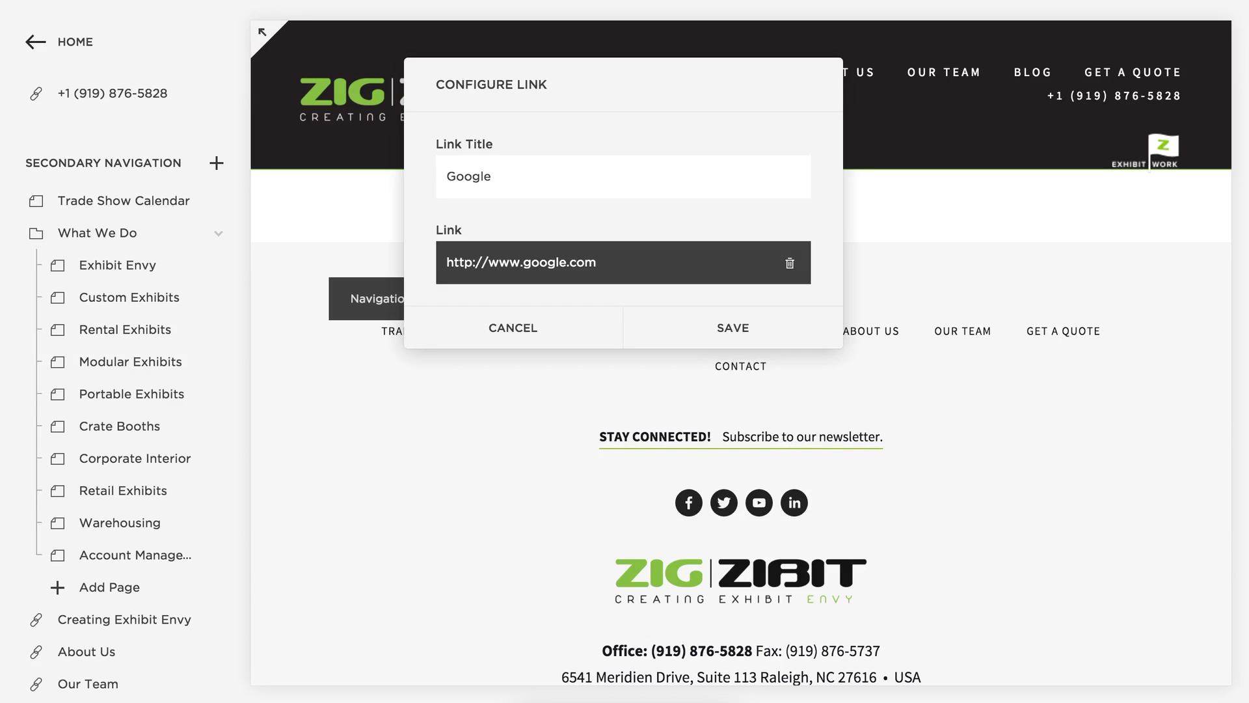
pyautogui.click(747, 332)
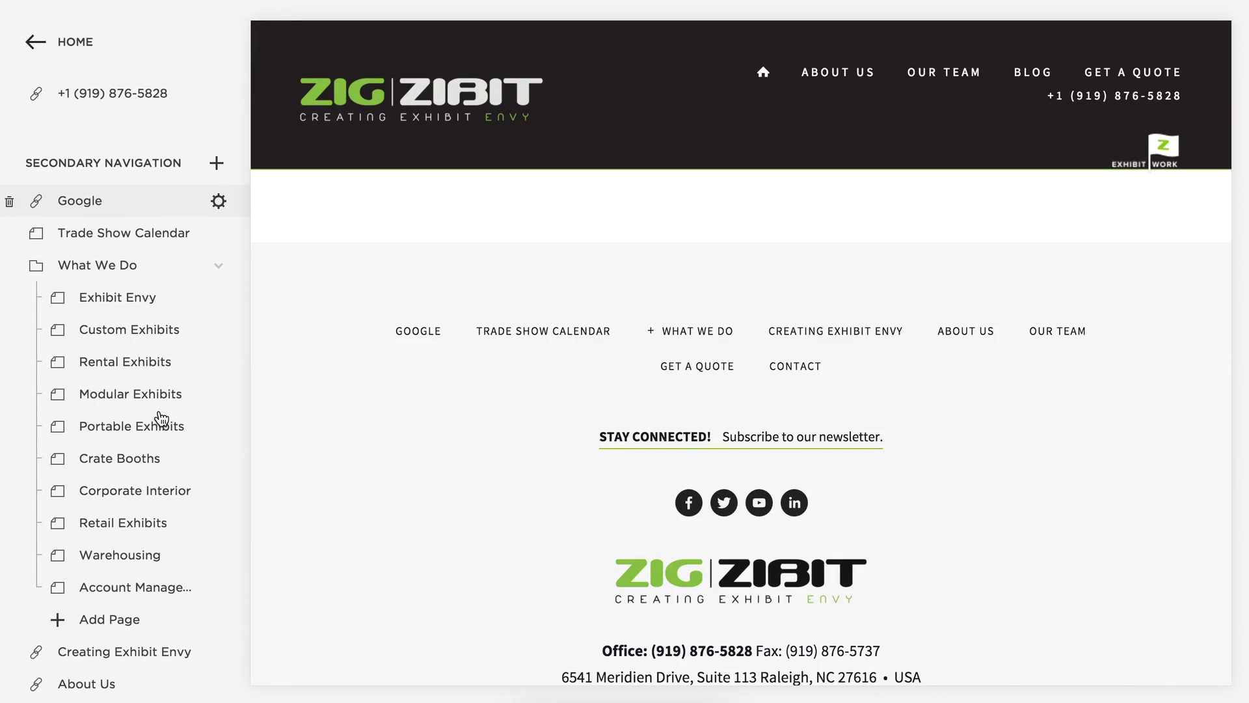
# Move the Google link into the What We Do folder between Retail Exhibits and Warehousing, and check the footer's What We Do submenu.
pyautogui.moveTo(91, 202); pyautogui.dragTo(168, 530)
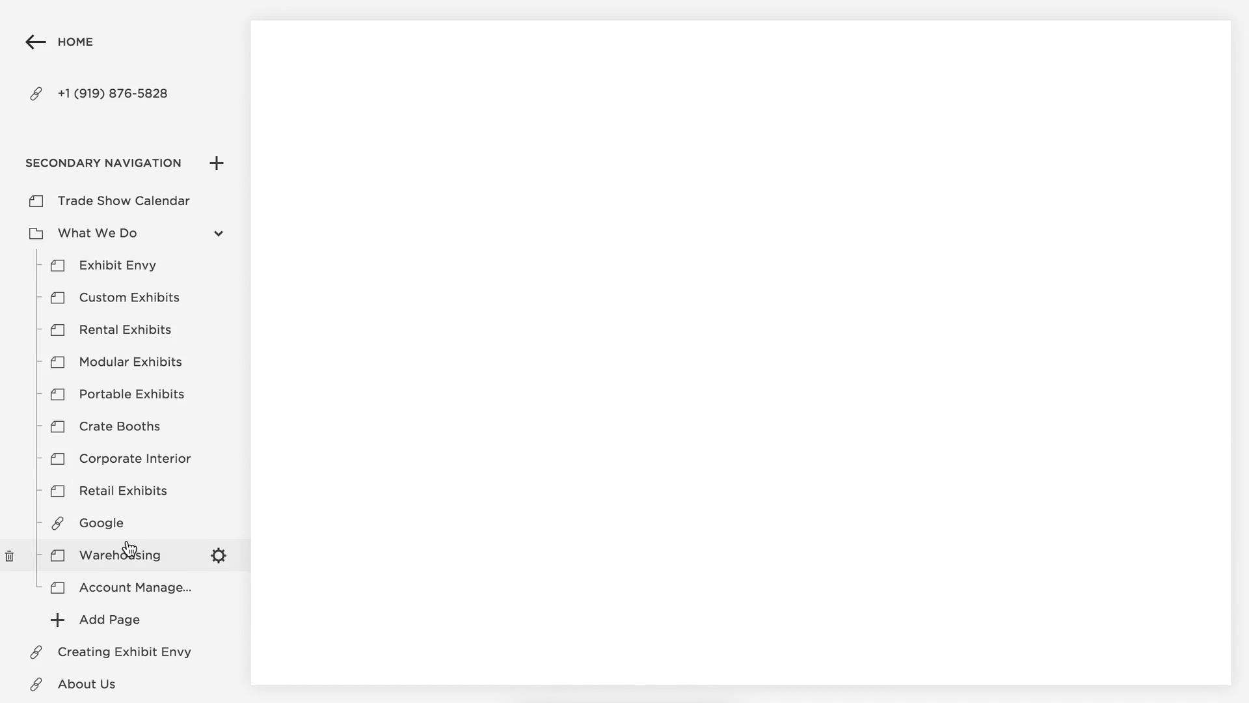
pyautogui.moveTo(560, 244)
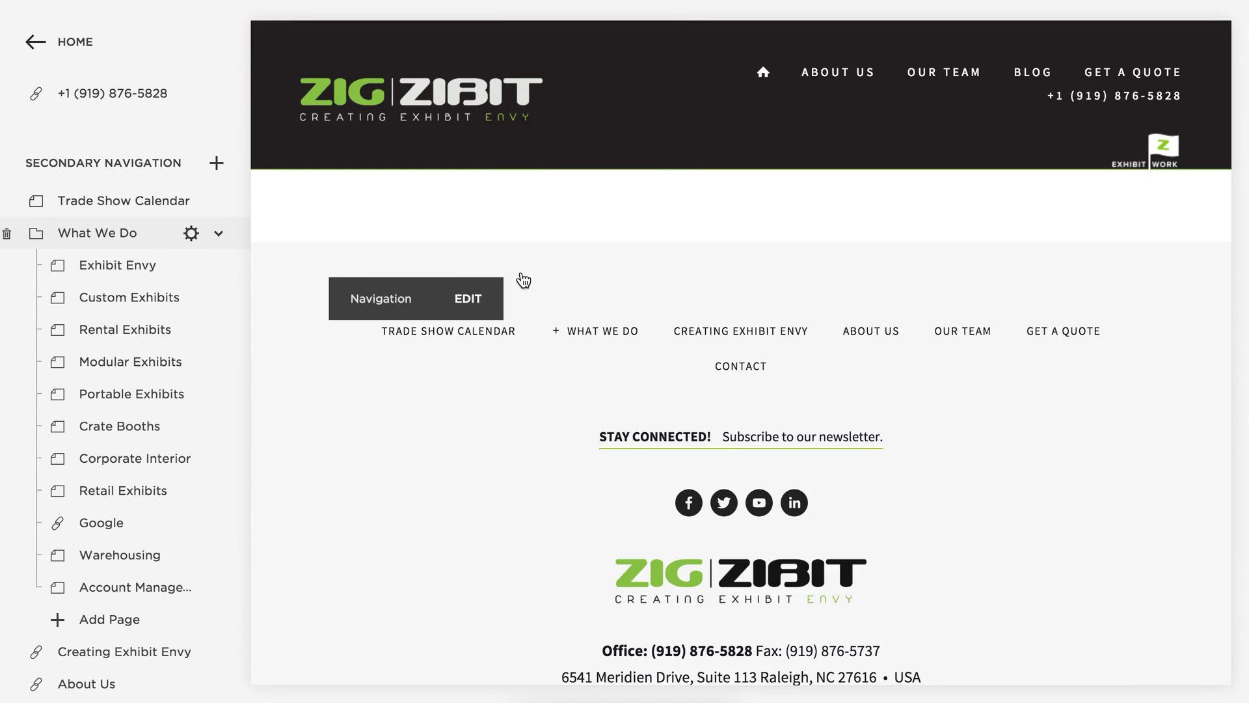
pyautogui.moveTo(600, 345)
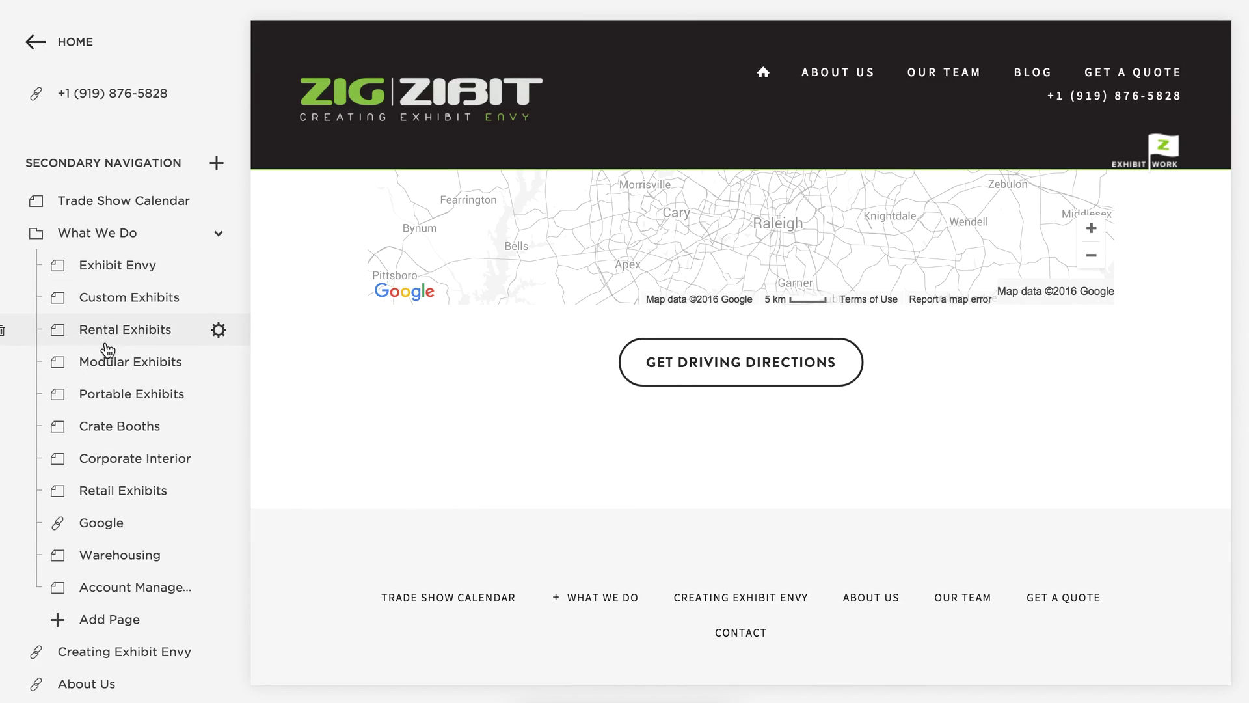
pyautogui.moveTo(602, 605)
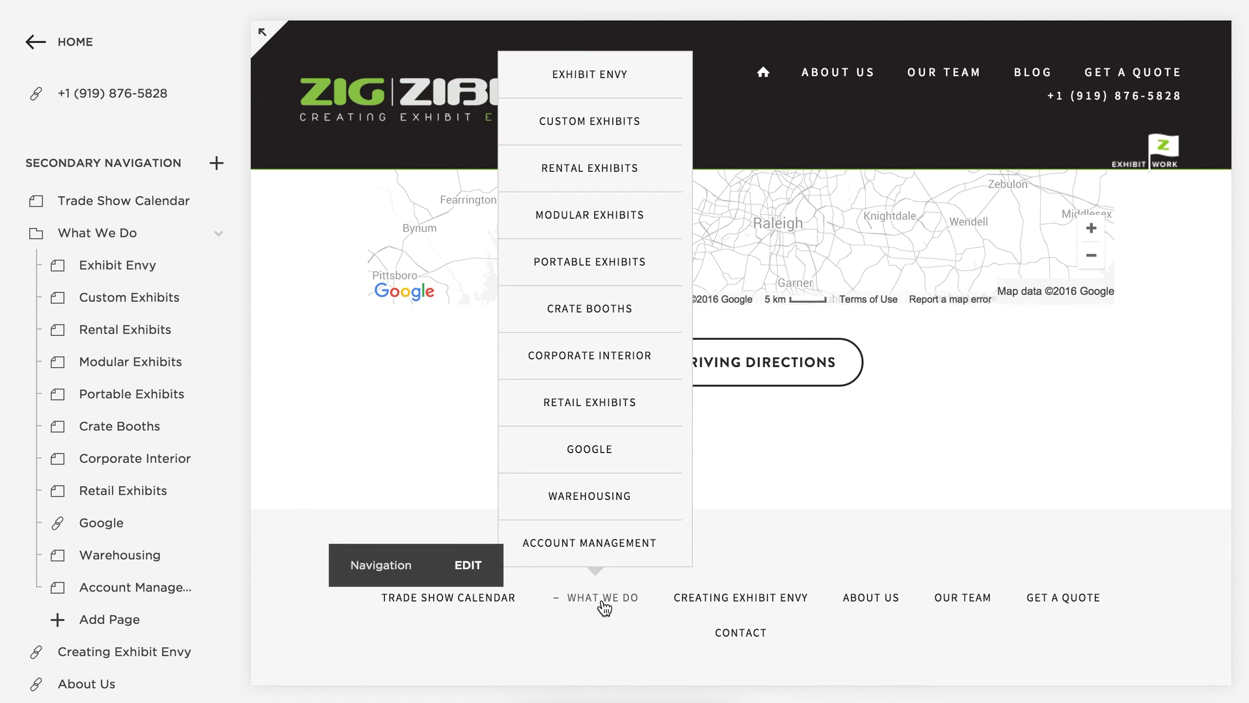
# Move the Google link out of the What We Do folder and place it between Get a Quote and Contact.
pyautogui.scroll(-3, 159, 522)
pyautogui.scroll(-3, 160, 524)
pyautogui.click(112, 333)
pyautogui.moveTo(114, 335); pyautogui.dragTo(131, 572)
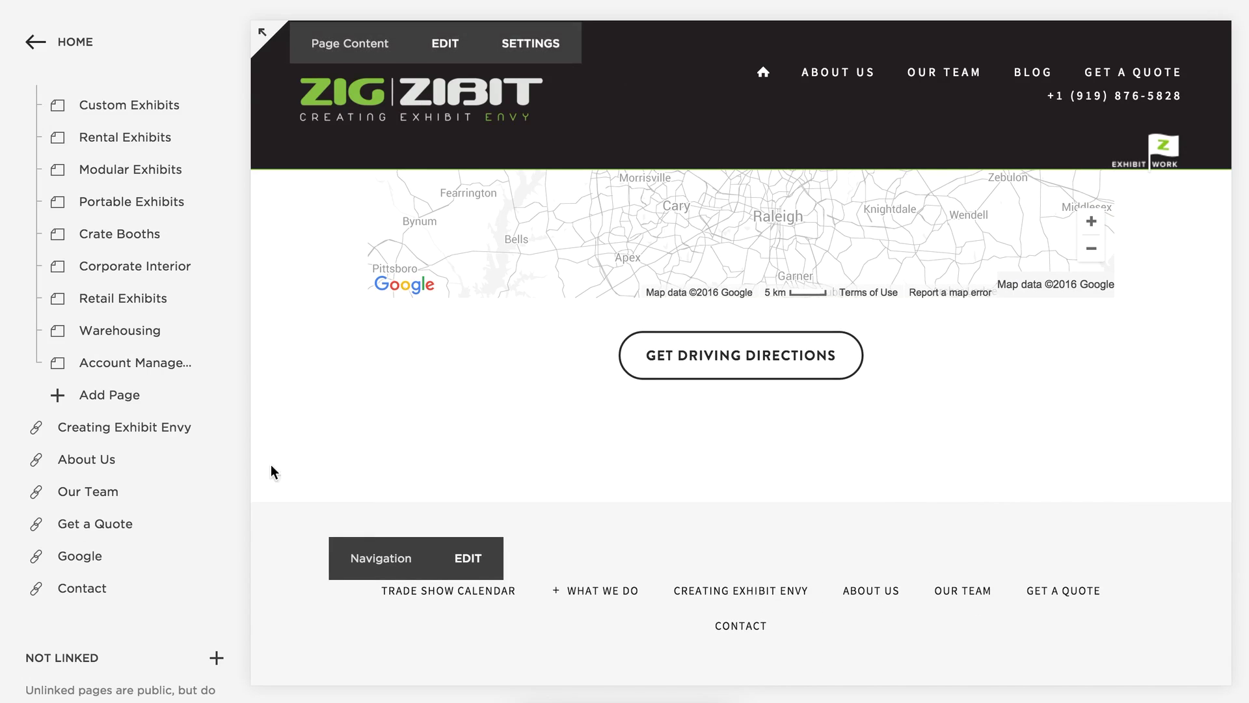
# Check the footer's What We Do submenu and navigation row for the relocated Google link.
pyautogui.click(598, 590)
pyautogui.click(598, 590)
pyautogui.click(598, 590)
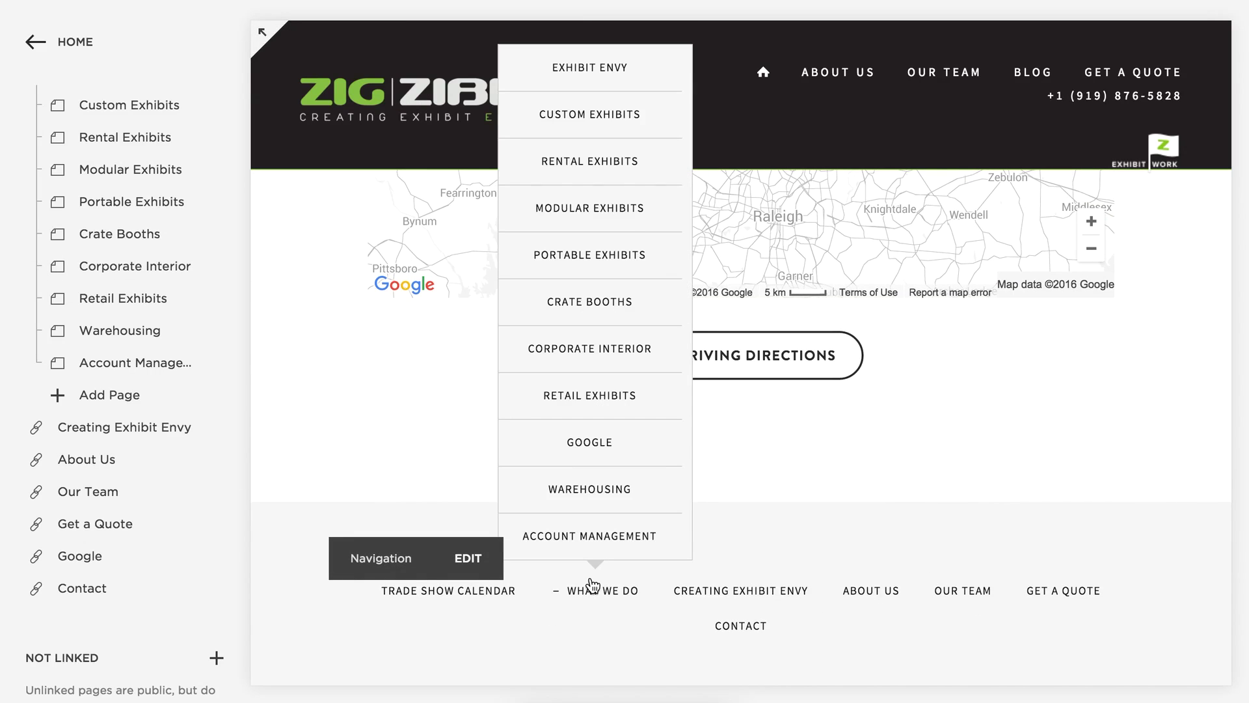
pyautogui.click(360, 360)
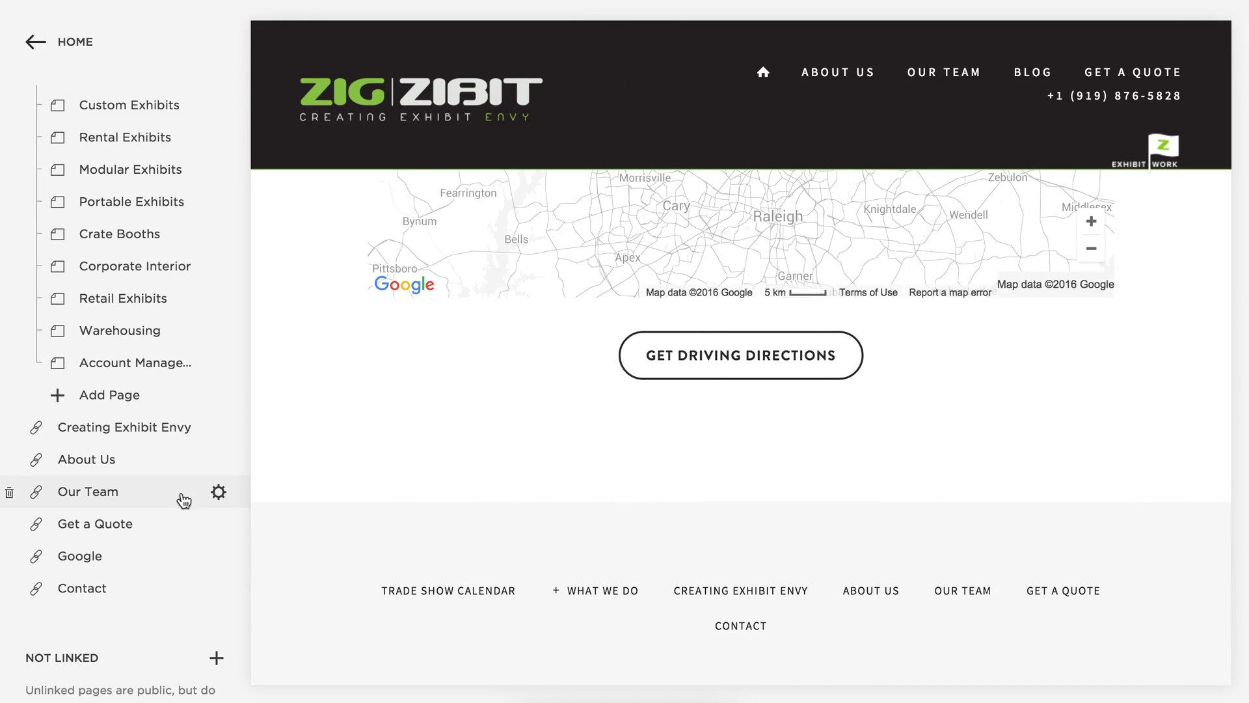
pyautogui.scroll(-1, 288, 70)
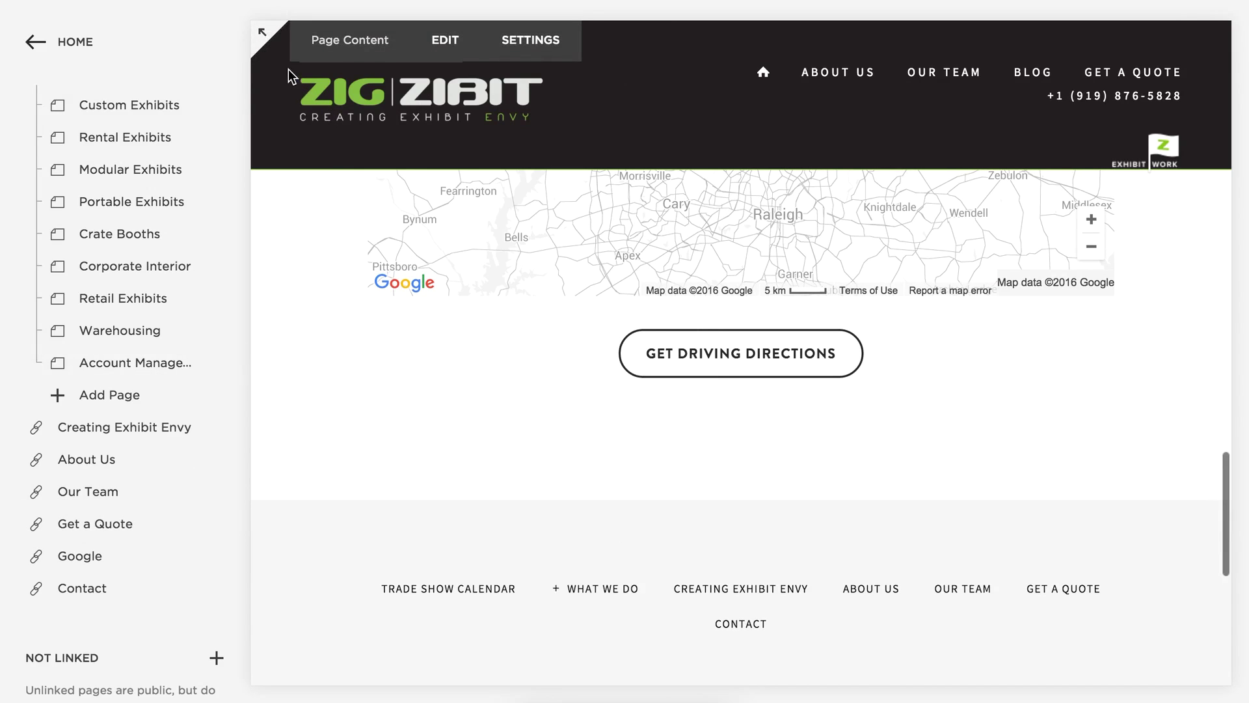
# Preview the About Us page full screen, review it down to the footer navigation and return to the admin view.
pyautogui.click(266, 36)
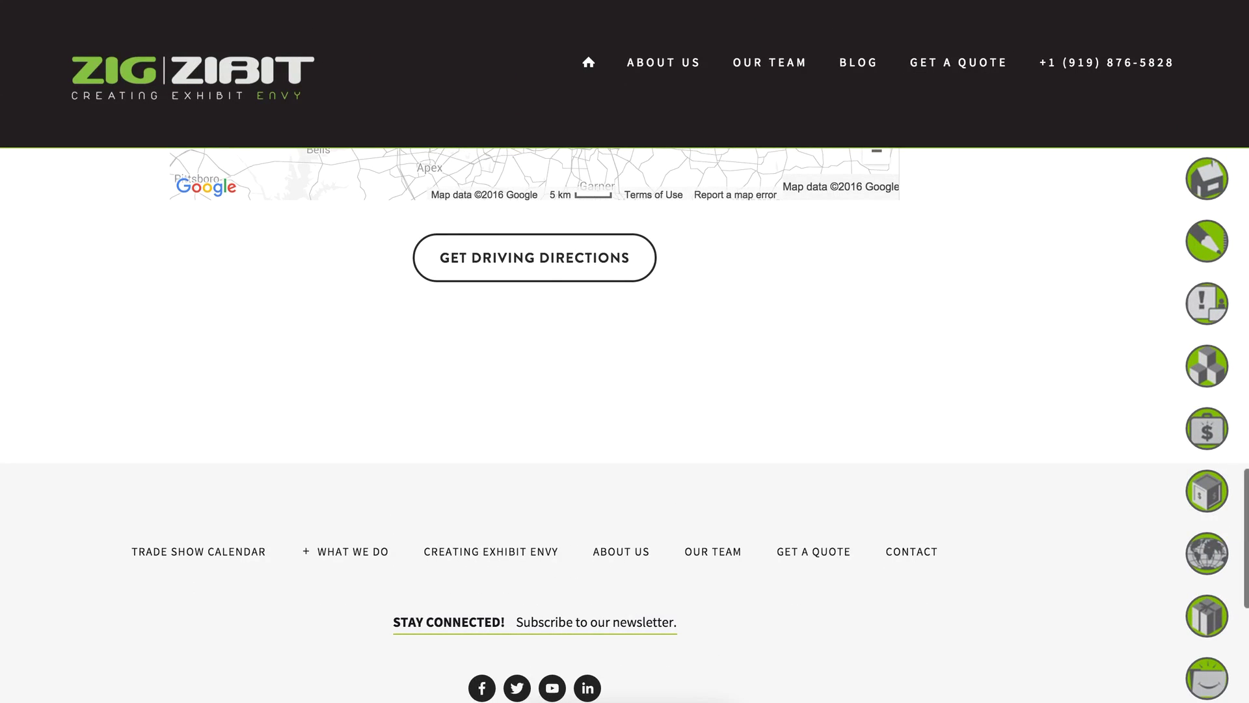
pyautogui.scroll(10, 997, 447)
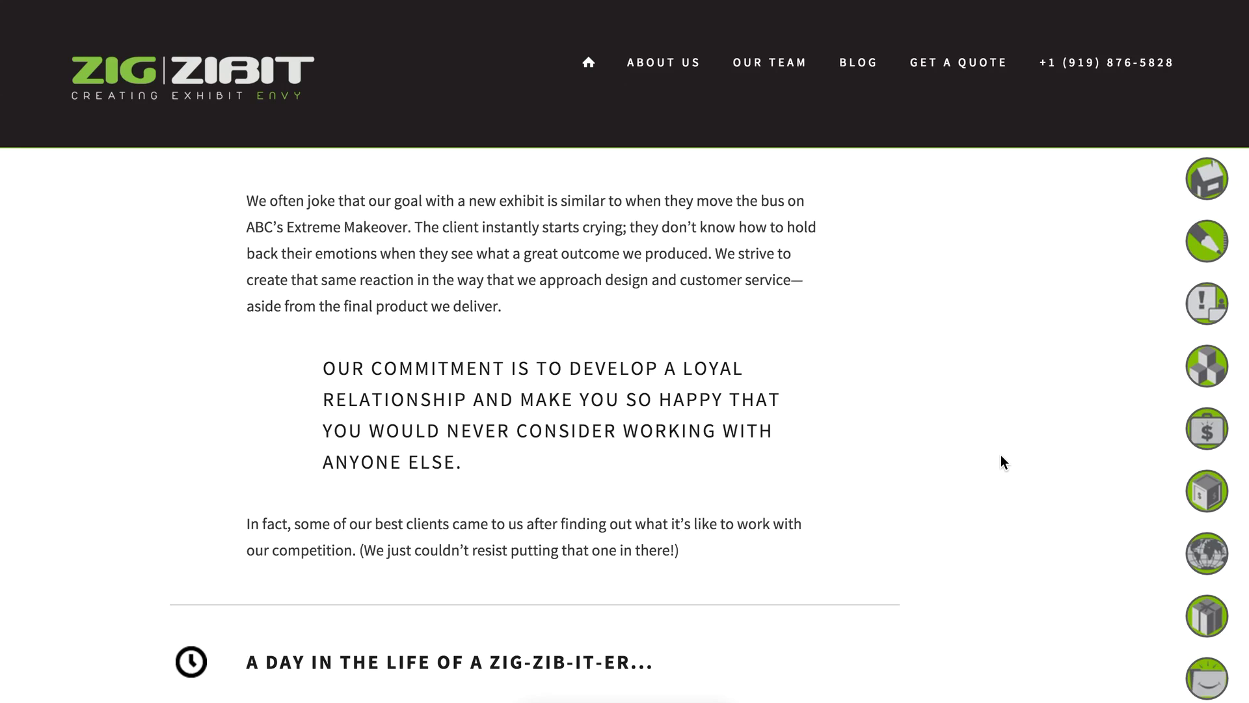
pyautogui.scroll(3, 1000, 461)
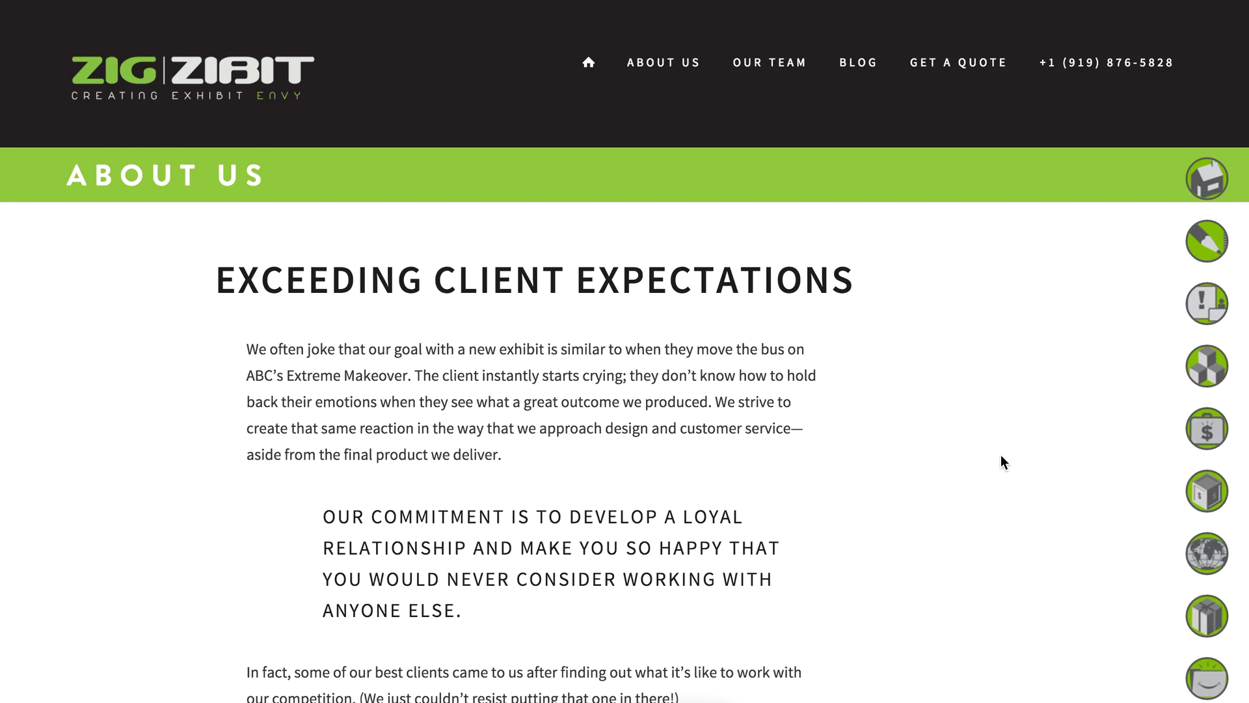
pyautogui.scroll(-3, 1000, 457)
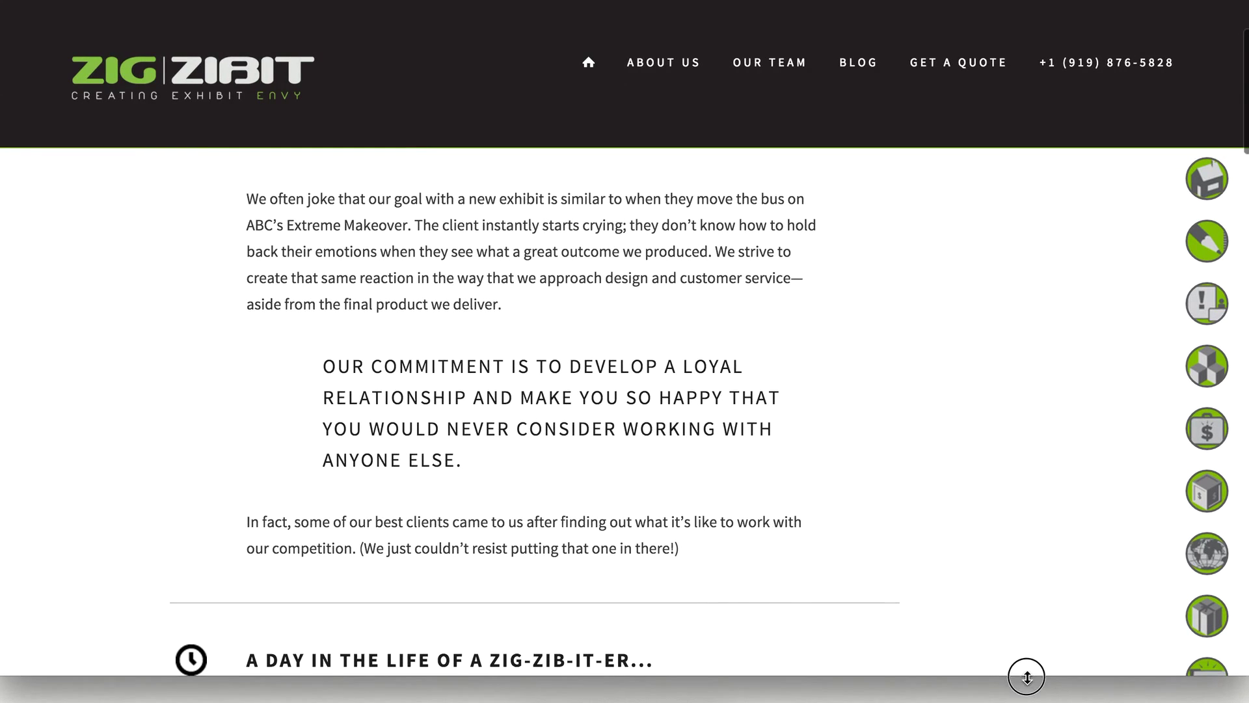
pyautogui.moveTo(1023, 697); pyautogui.dragTo(1023, 701)
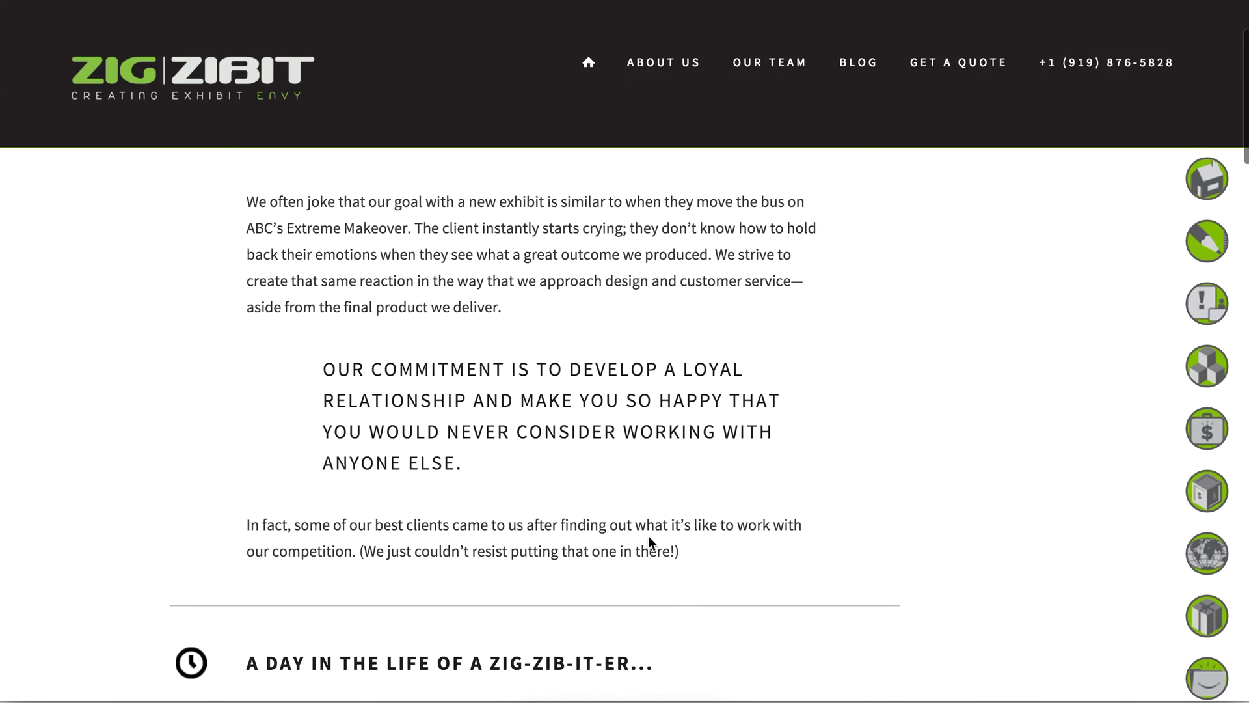
pyautogui.scroll(1, 130, 205)
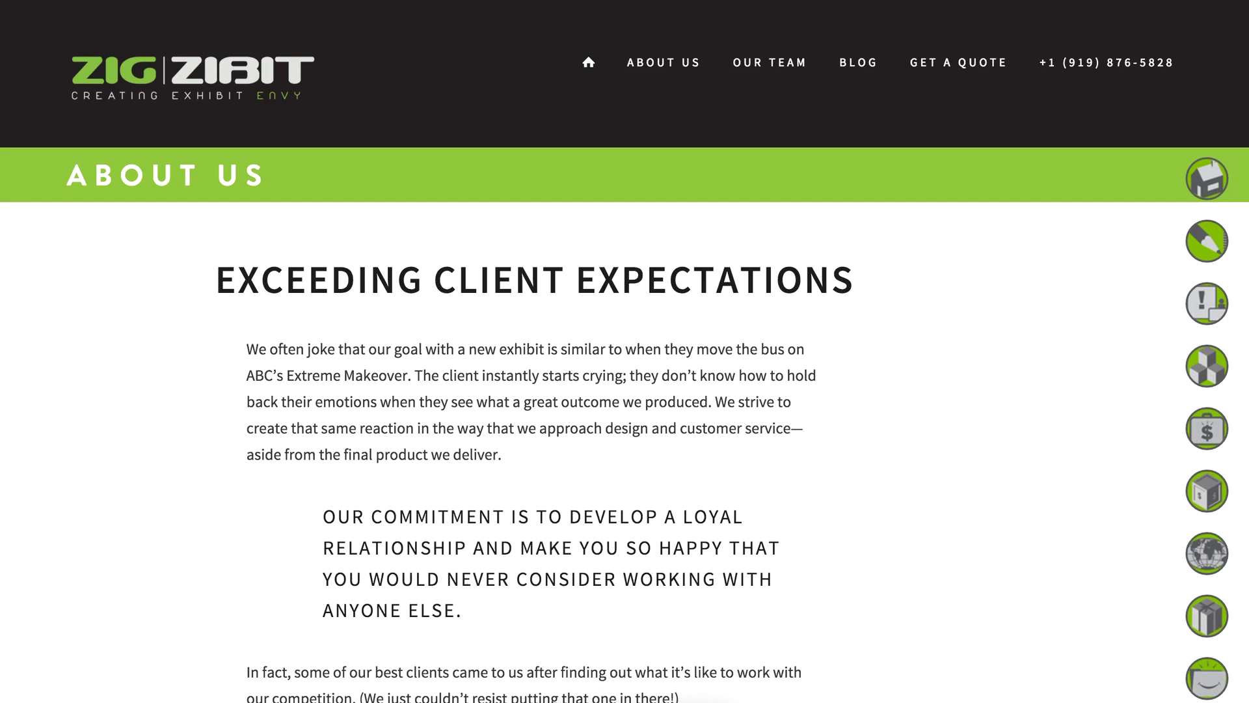
pyautogui.scroll(-20, 812, 559)
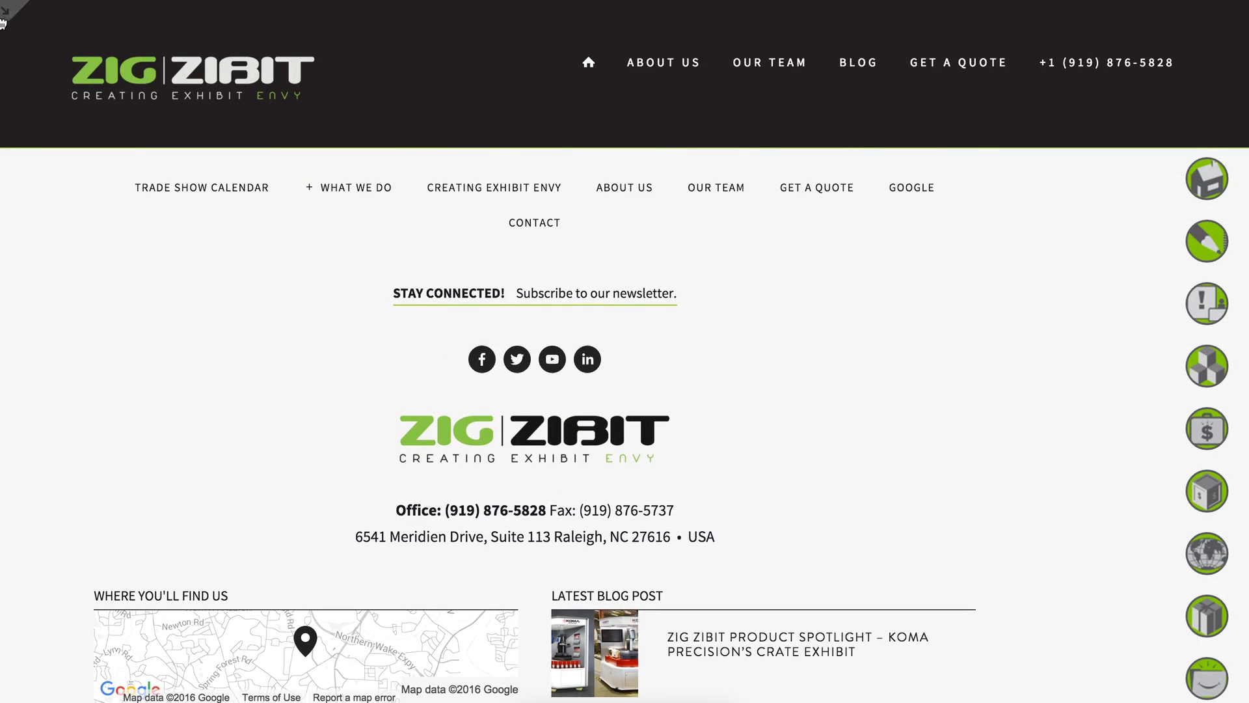
pyautogui.click(25, 24)
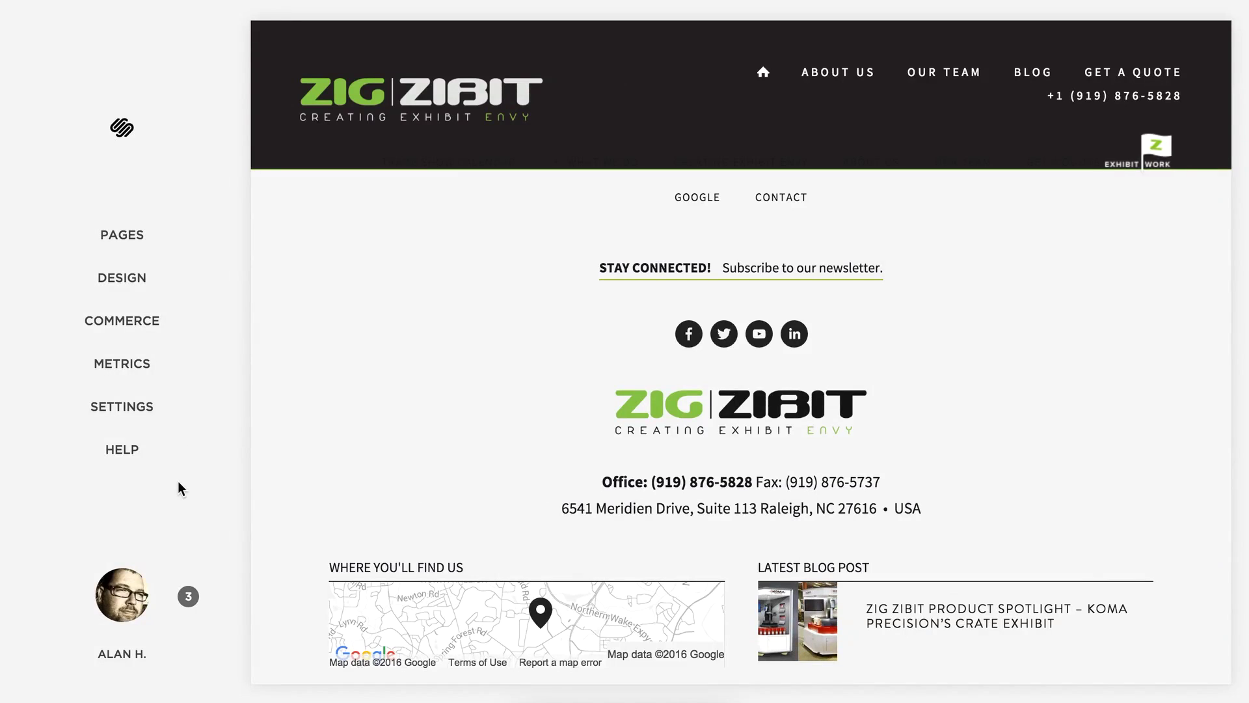
# Open the page list and locate the Google link in the secondary navigation.
pyautogui.click(137, 253)
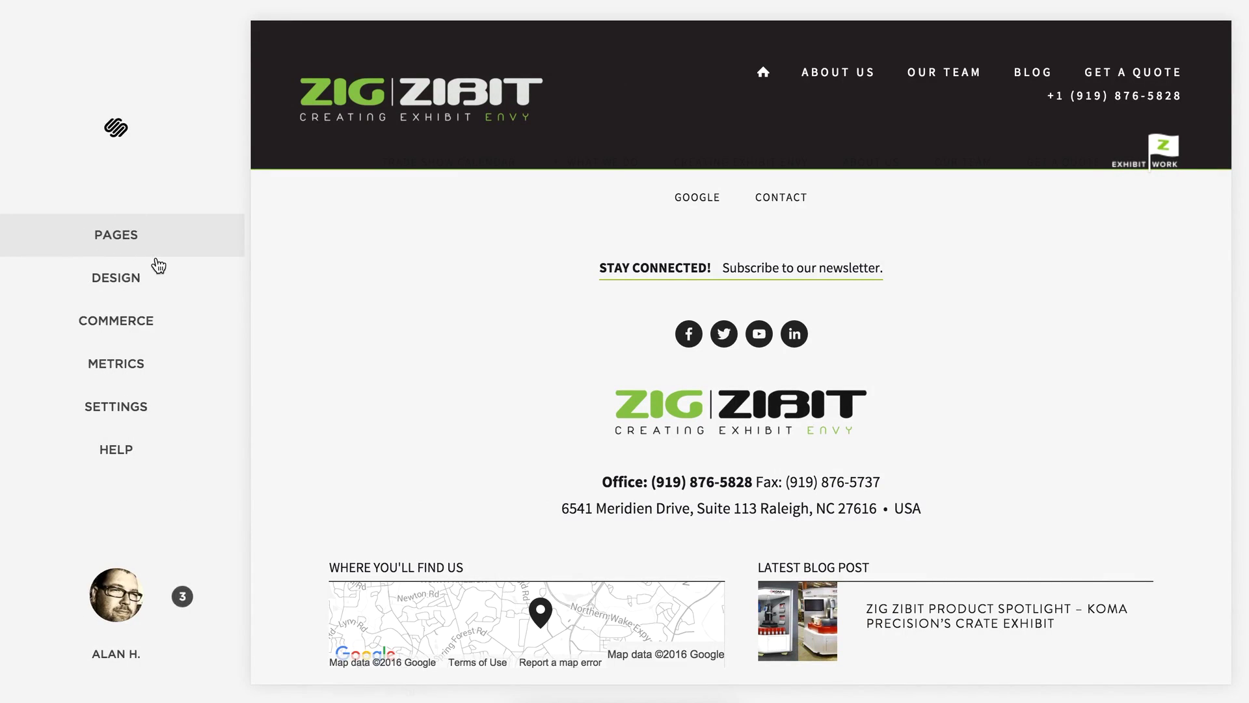
pyautogui.scroll(-6, 163, 276)
pyautogui.scroll(-6, 163, 277)
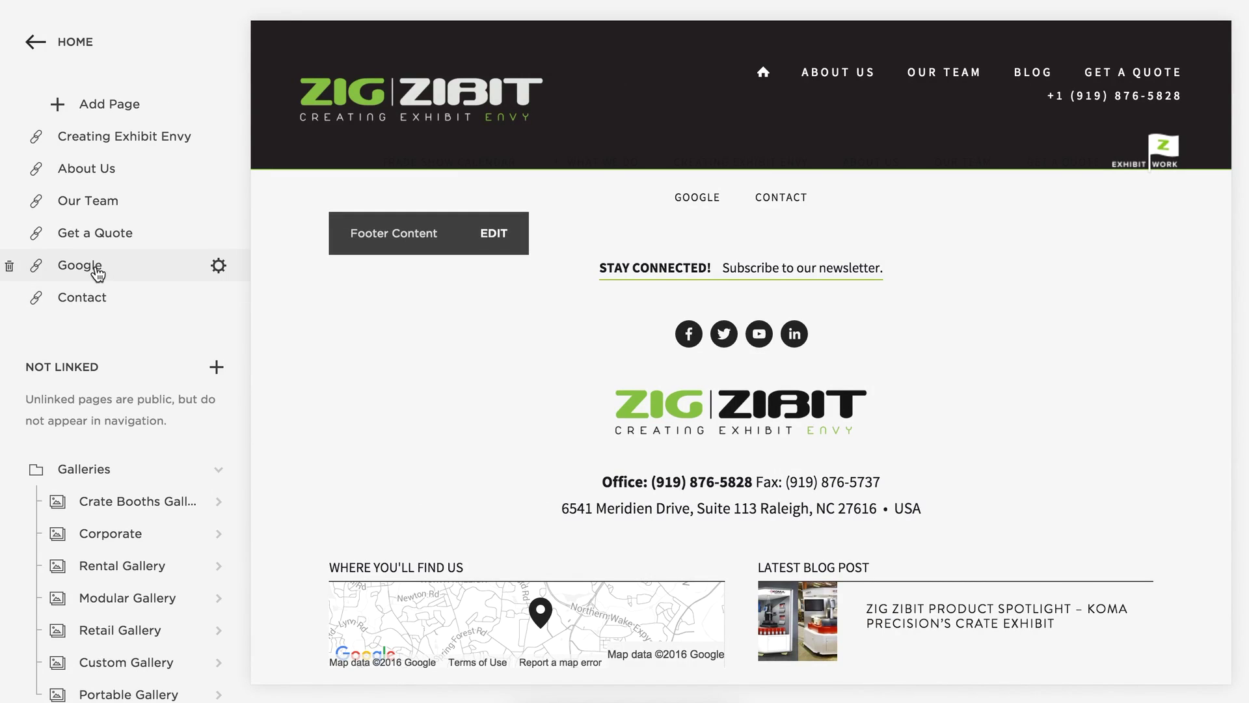
pyautogui.scroll(2, 94, 273)
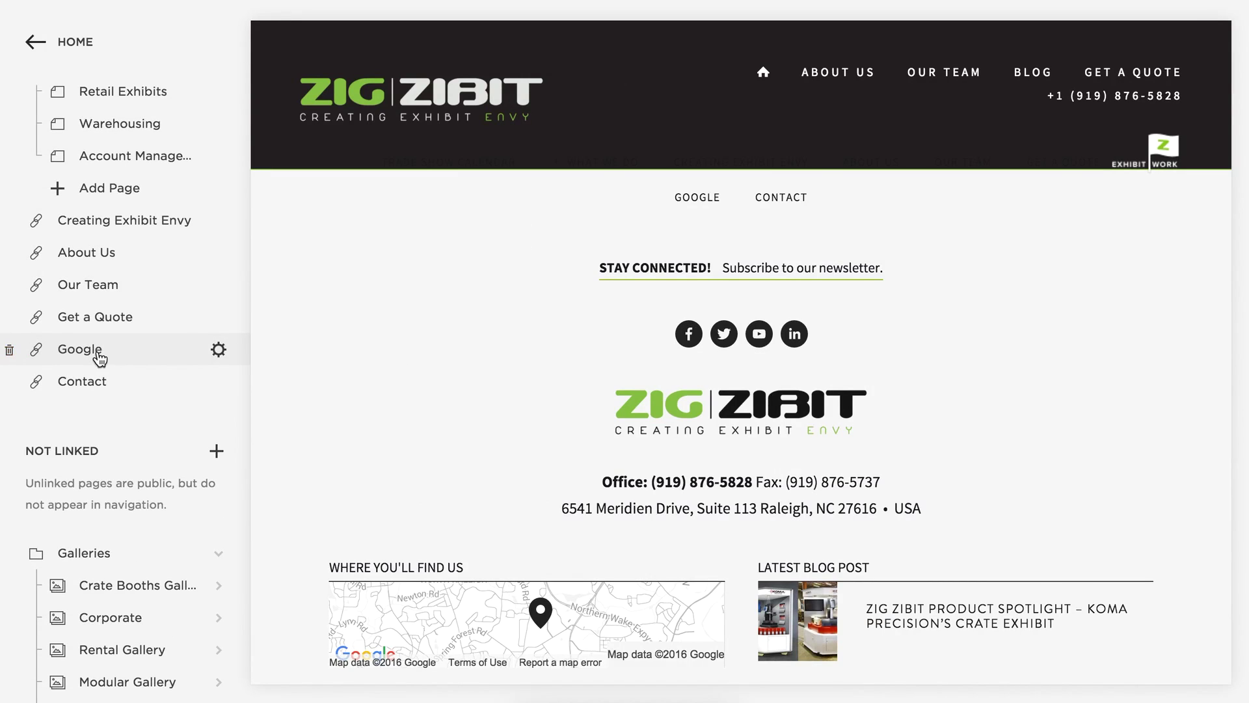
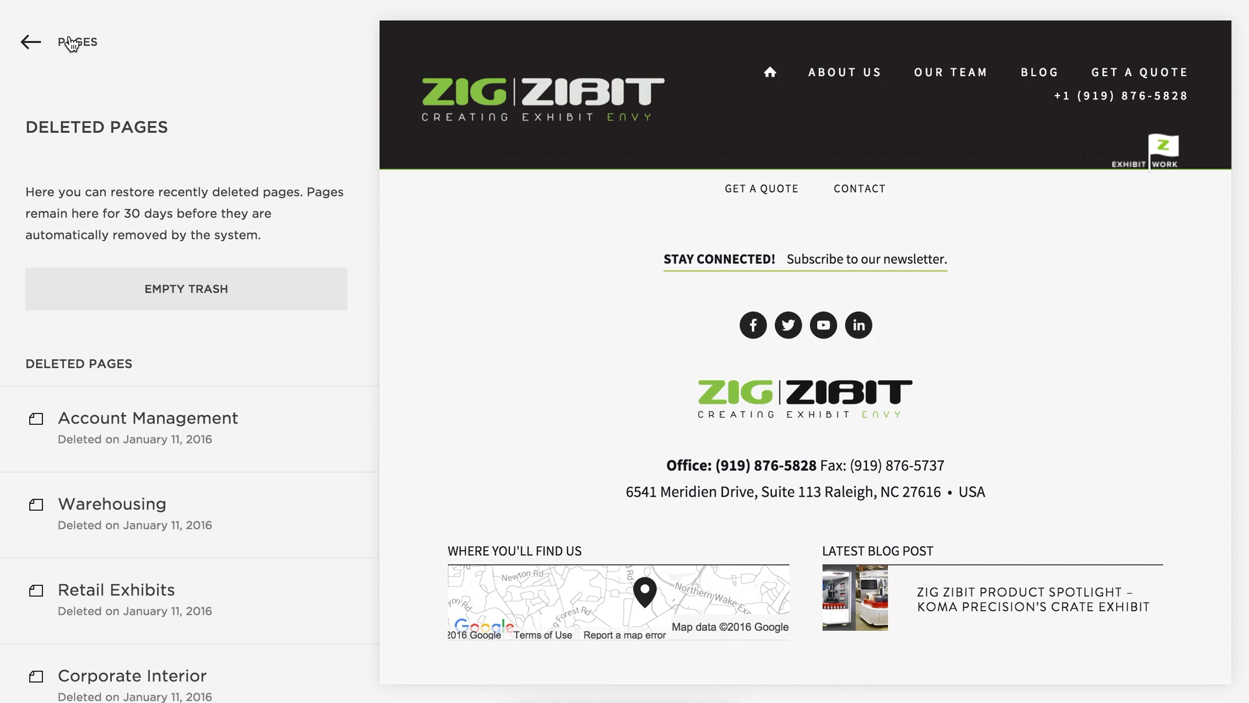
# Return from the deleted pages to the page list and look over the main, secondary and unlinked pages.
pyautogui.click(72, 44)
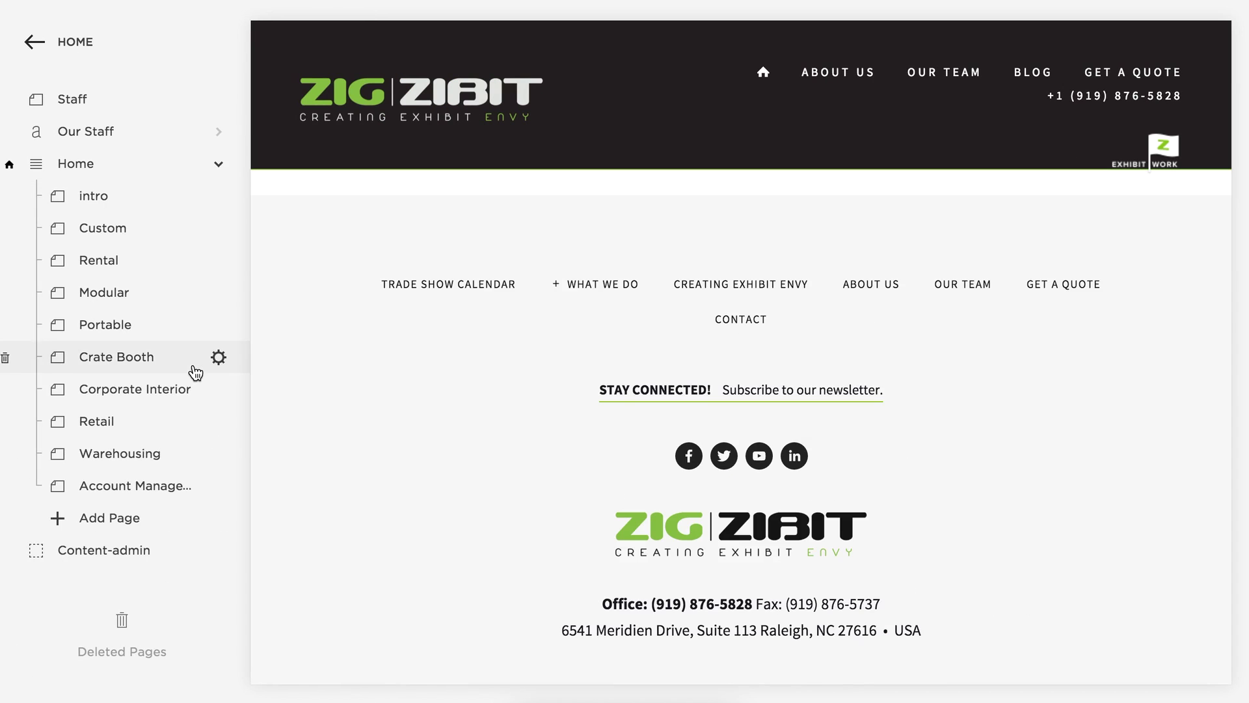
pyautogui.scroll(5, 196, 371)
pyautogui.scroll(10, 195, 371)
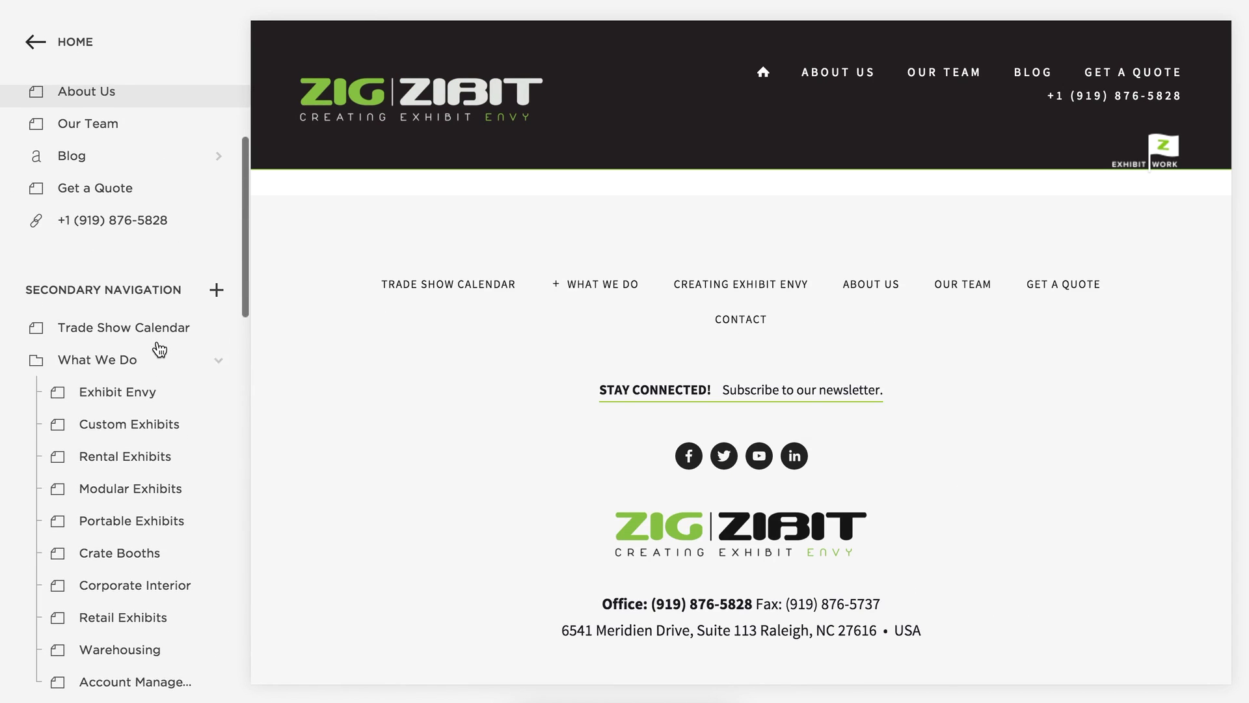
pyautogui.scroll(-15, 160, 350)
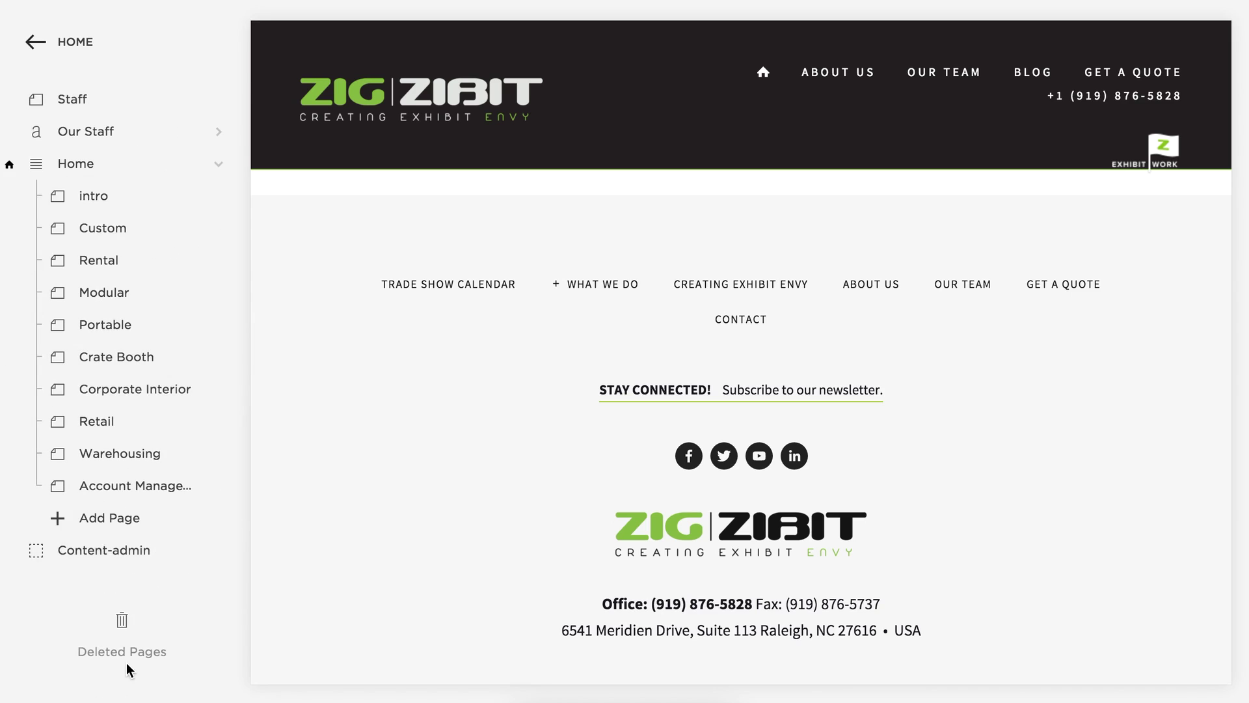
# Review the restorable pages in the Deleted Pages list and return to the page list.
pyautogui.click(133, 653)
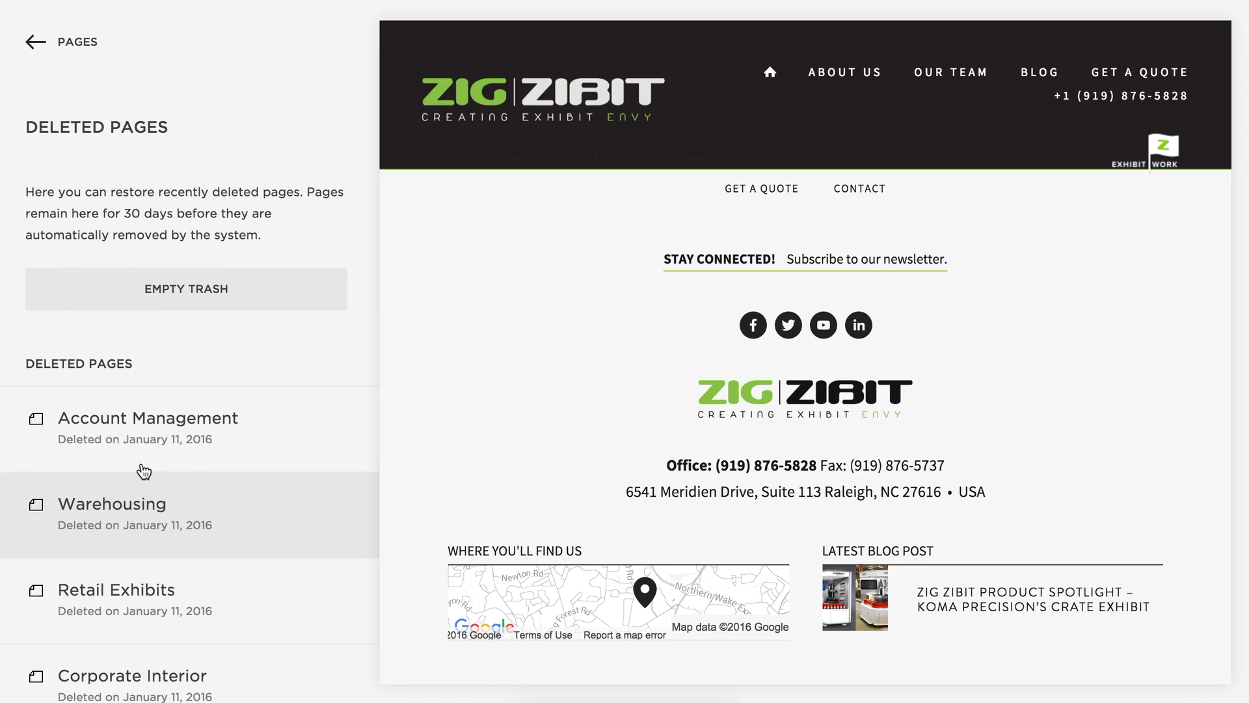
pyautogui.moveTo(133, 453)
pyautogui.scroll(-9, 133, 453)
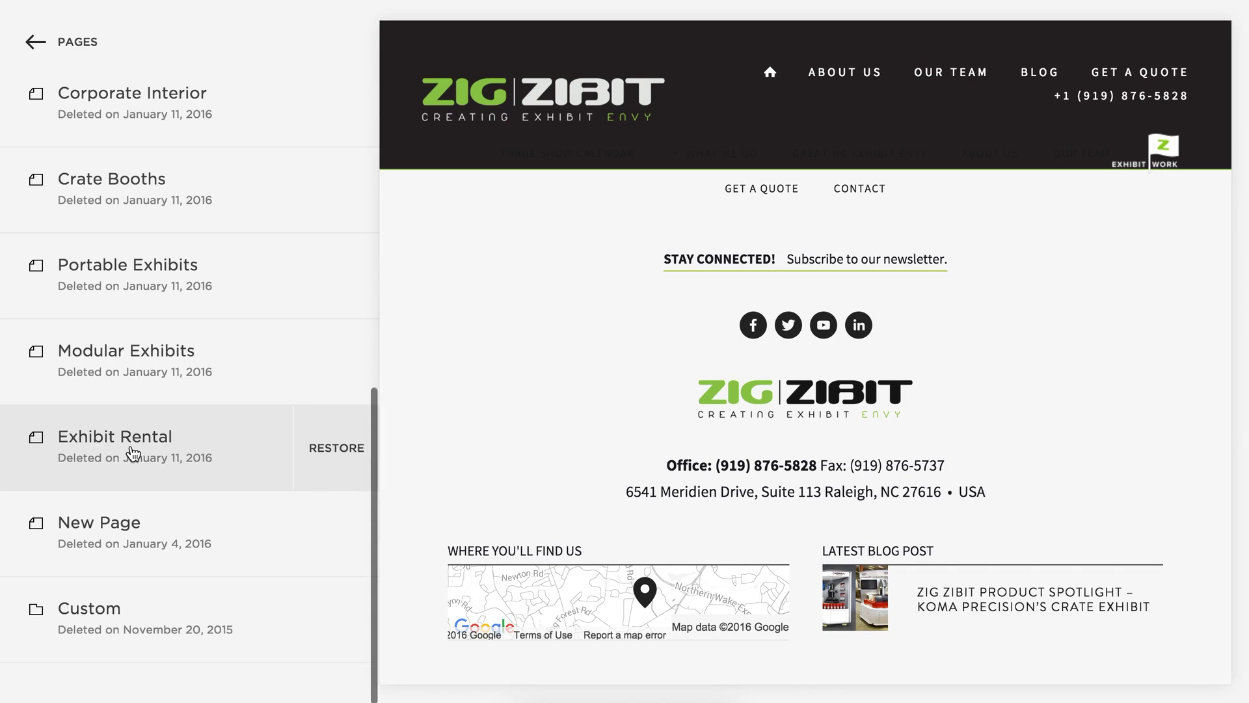
pyautogui.scroll(4, 133, 454)
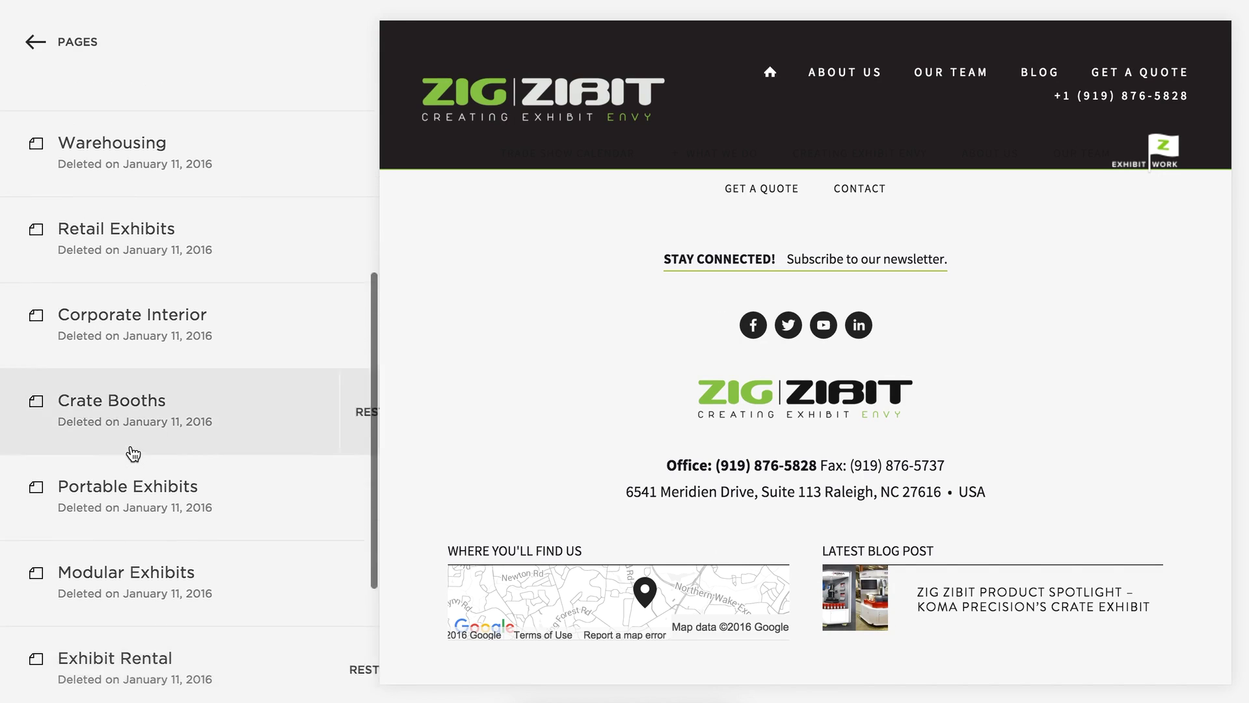
pyautogui.scroll(-4, 133, 453)
pyautogui.scroll(8, 133, 453)
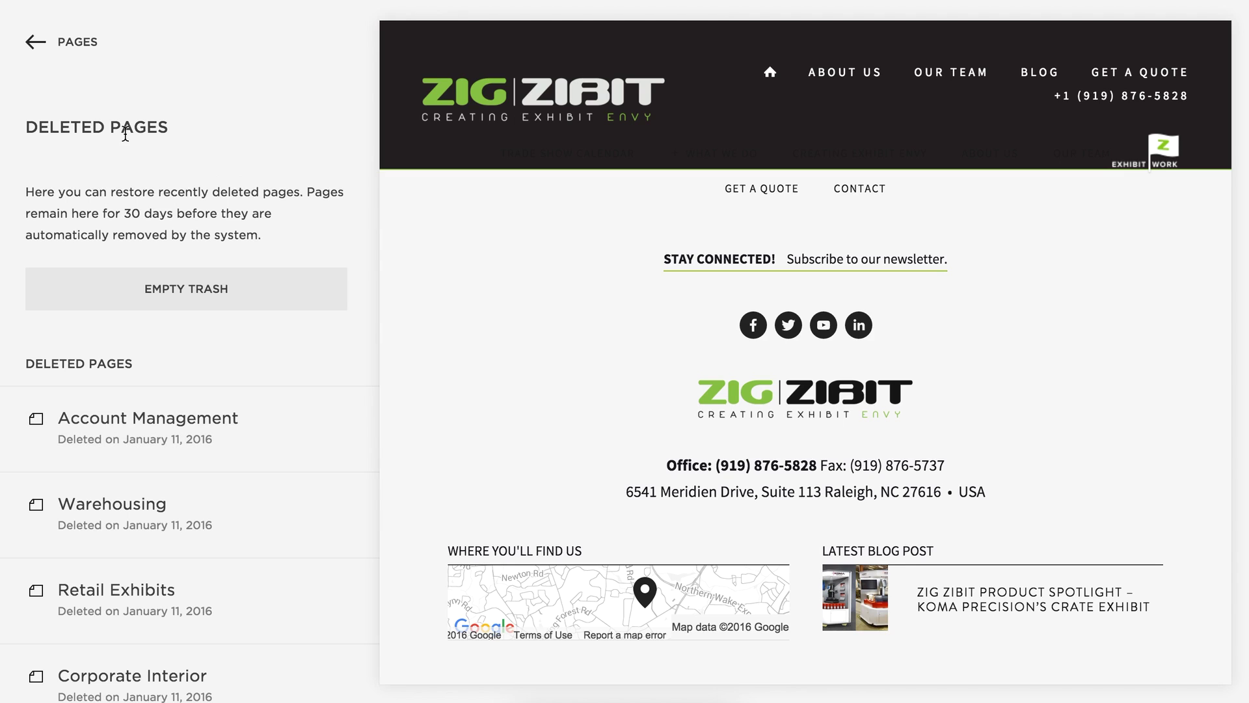
pyautogui.click(73, 43)
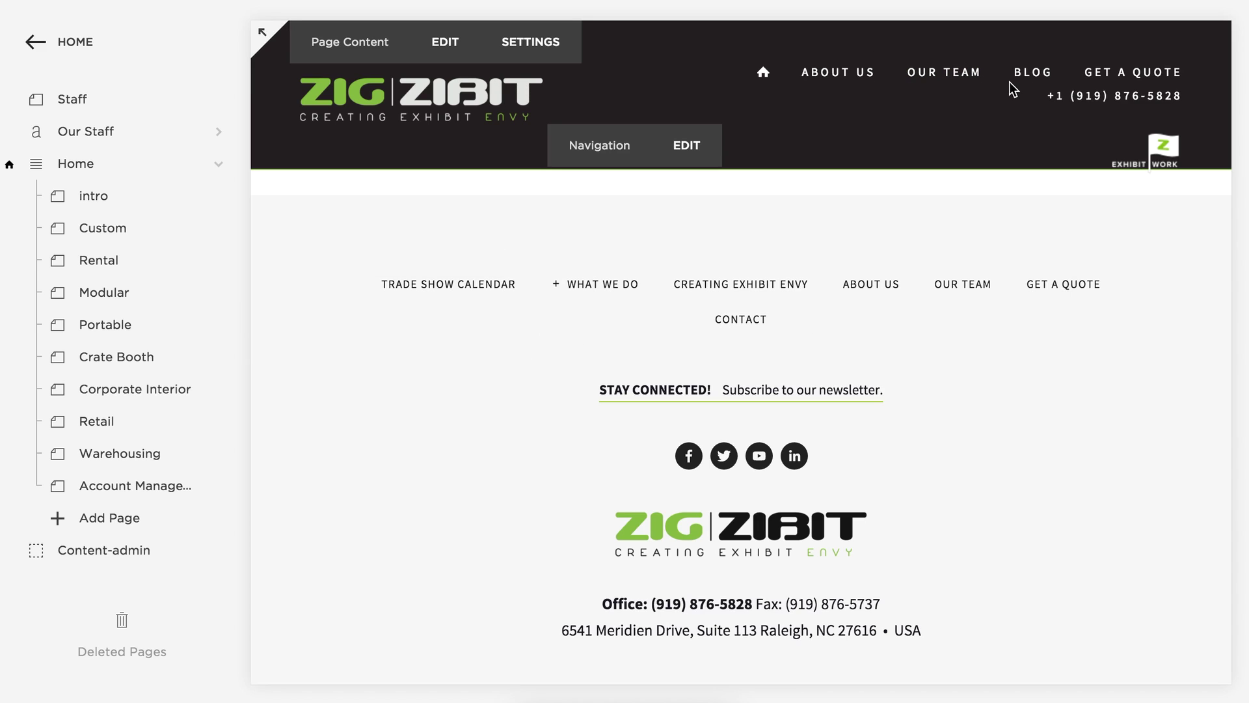
# Look over the page list back up to the main navigation and review the About Us preview from its footer to the page heading.
pyautogui.scroll(10, 118, 332)
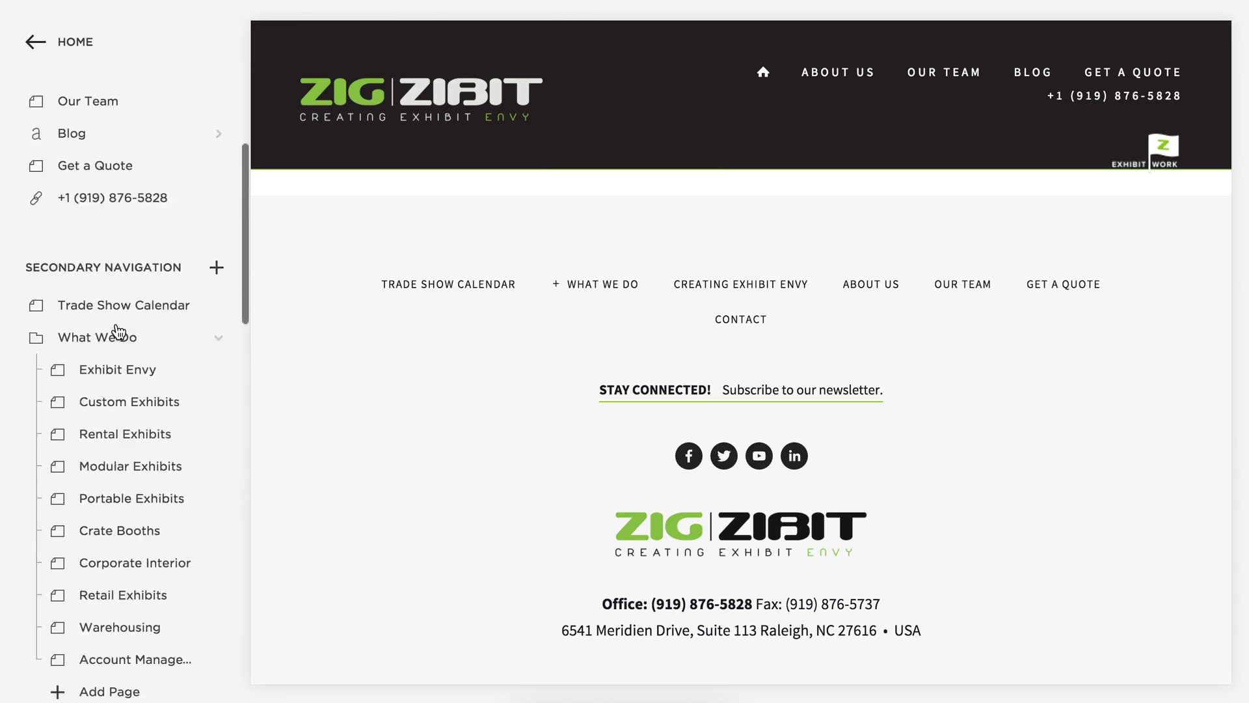
pyautogui.scroll(3, 119, 333)
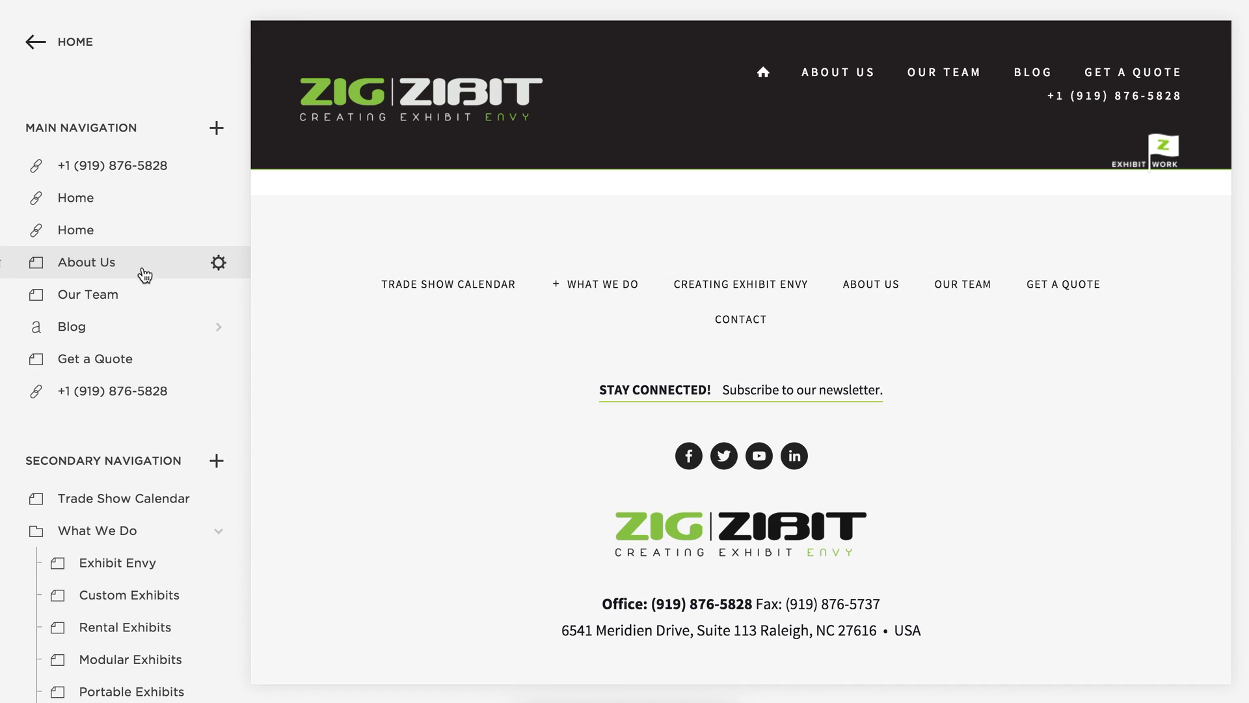
pyautogui.moveTo(757, 132)
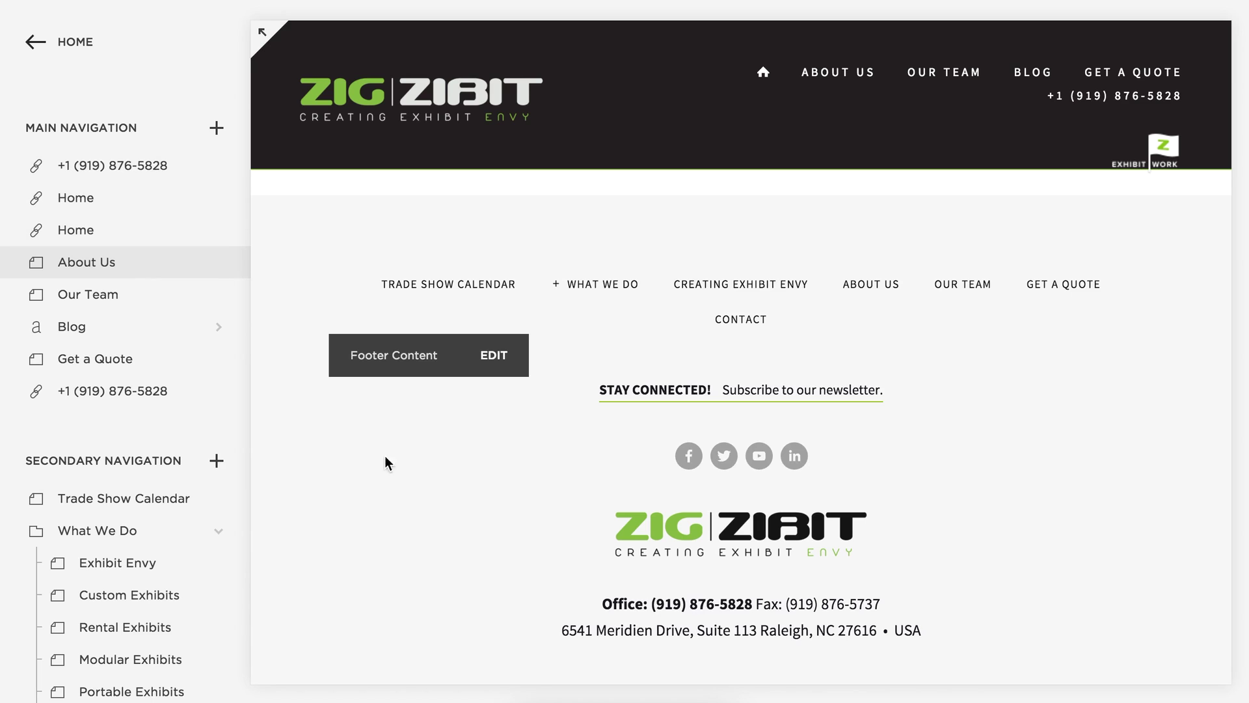
pyautogui.scroll(-2, 175, 416)
pyautogui.scroll(2, 181, 429)
pyautogui.scroll(10, 404, 397)
pyautogui.scroll(15, 495, 403)
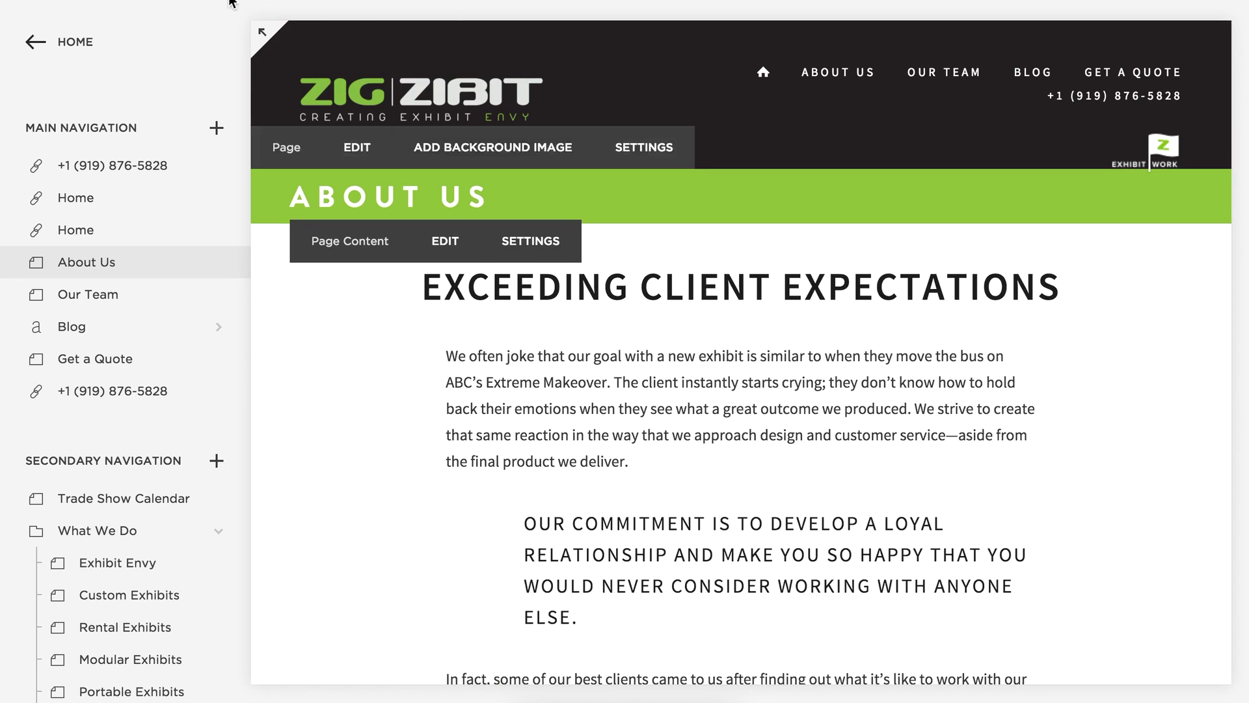
# Preview the About Us page full screen, look through its content and return to the admin view.
pyautogui.click(259, 33)
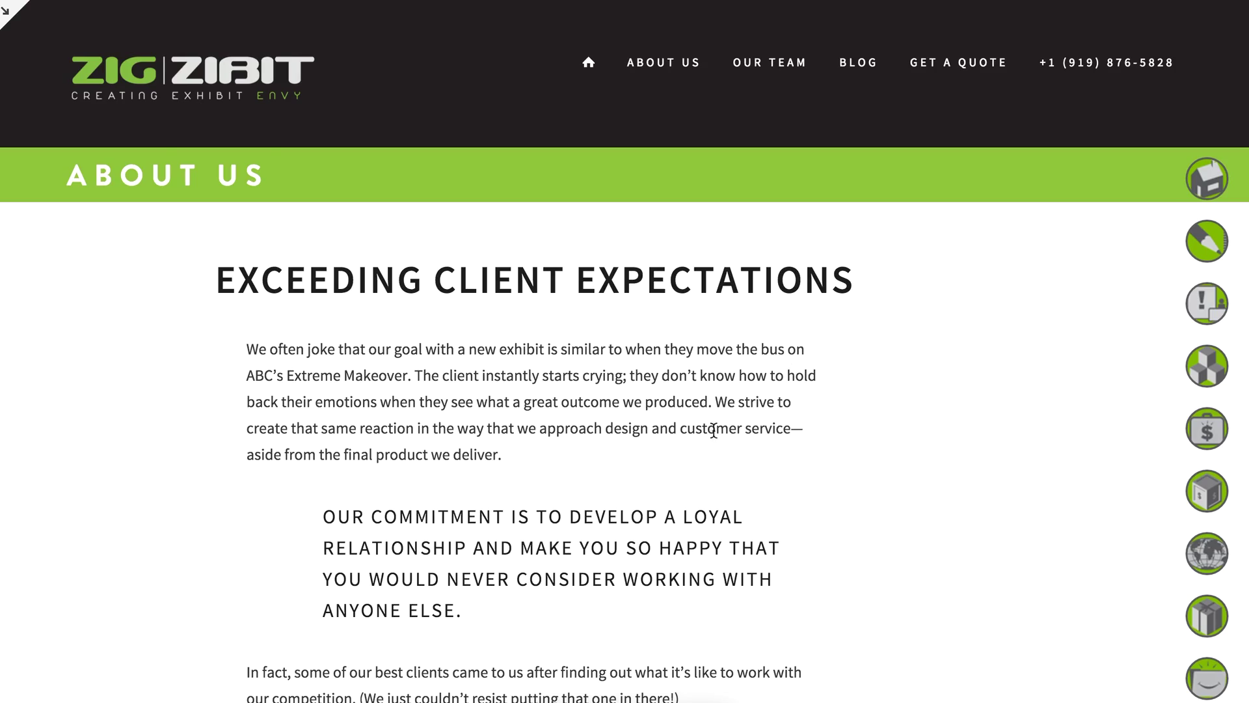
pyautogui.scroll(-15, 595, 381)
pyautogui.scroll(15, 595, 380)
pyautogui.scroll(-9, 594, 381)
pyautogui.scroll(9, 595, 383)
pyautogui.moveTo(370, 287); pyautogui.dragTo(558, 294)
pyautogui.click(413, 391)
pyautogui.scroll(-3, 443, 426)
pyautogui.scroll(3, 394, 373)
pyautogui.click(13, 17)
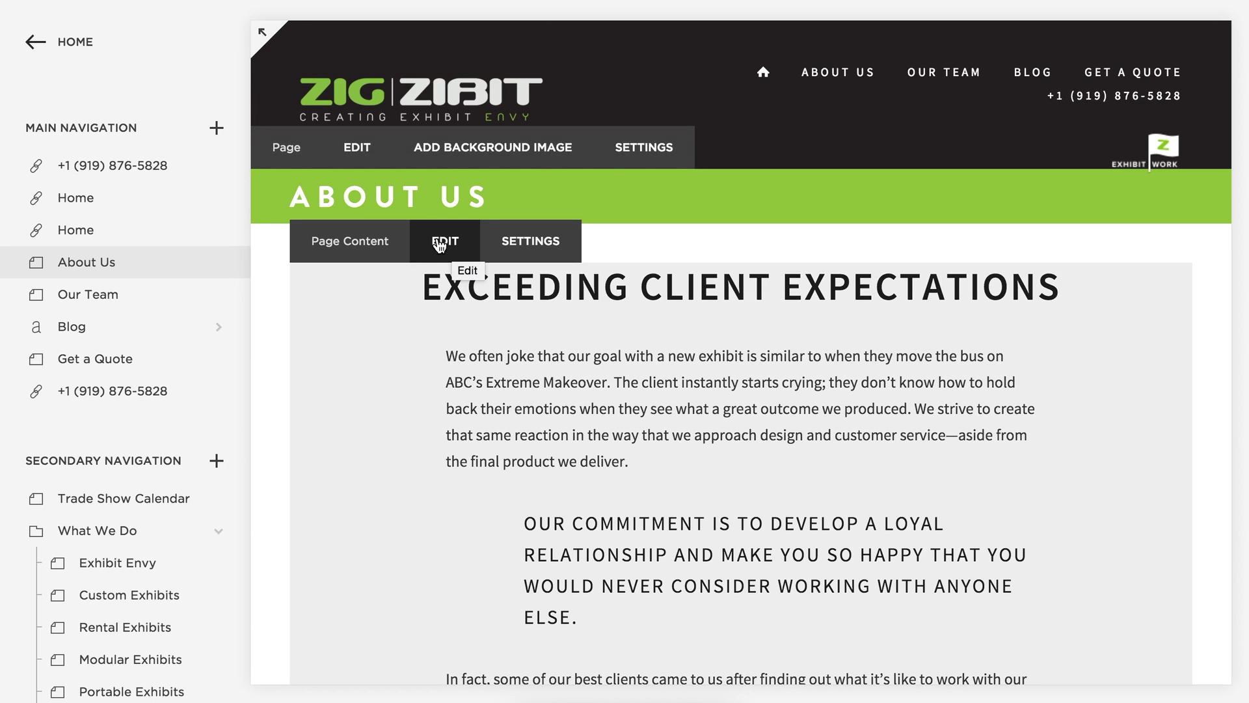
# Open the About Us page content for editing, examine its text, line, gallery, form and map blocks, and cancel the editing.
pyautogui.click(442, 245)
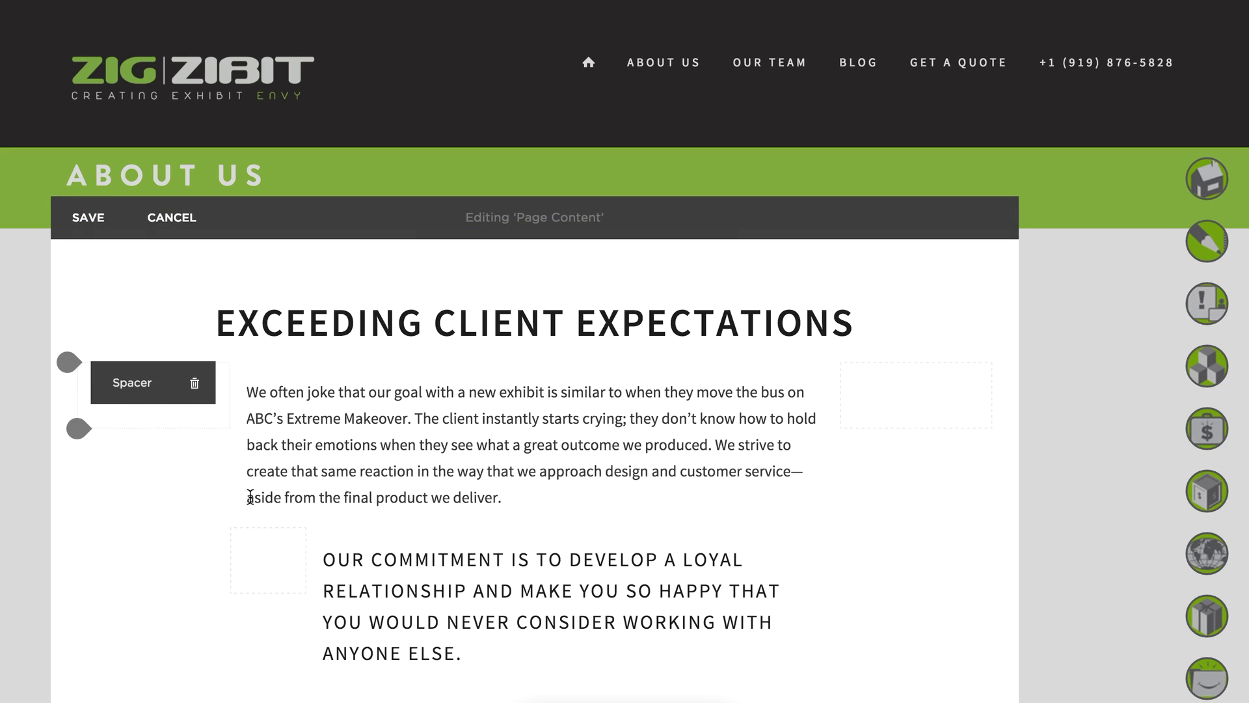
pyautogui.scroll(-4, 617, 495)
pyautogui.scroll(-2, 617, 499)
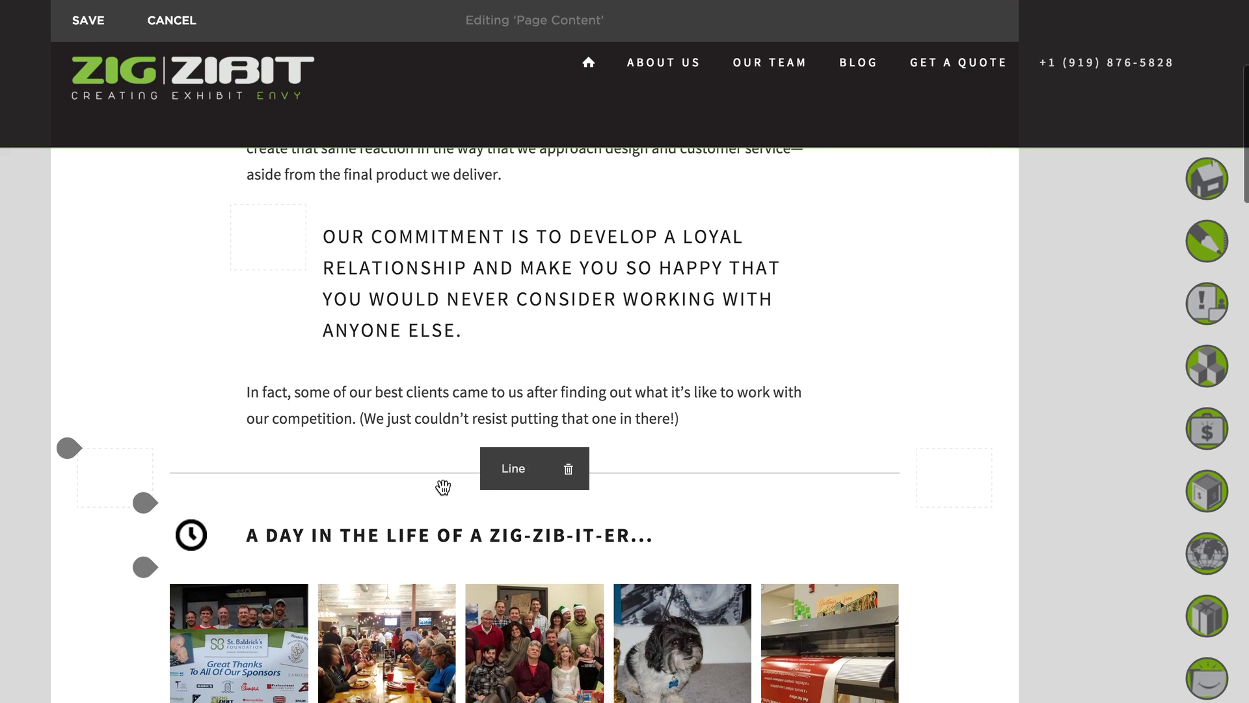
pyautogui.scroll(-2, 309, 466)
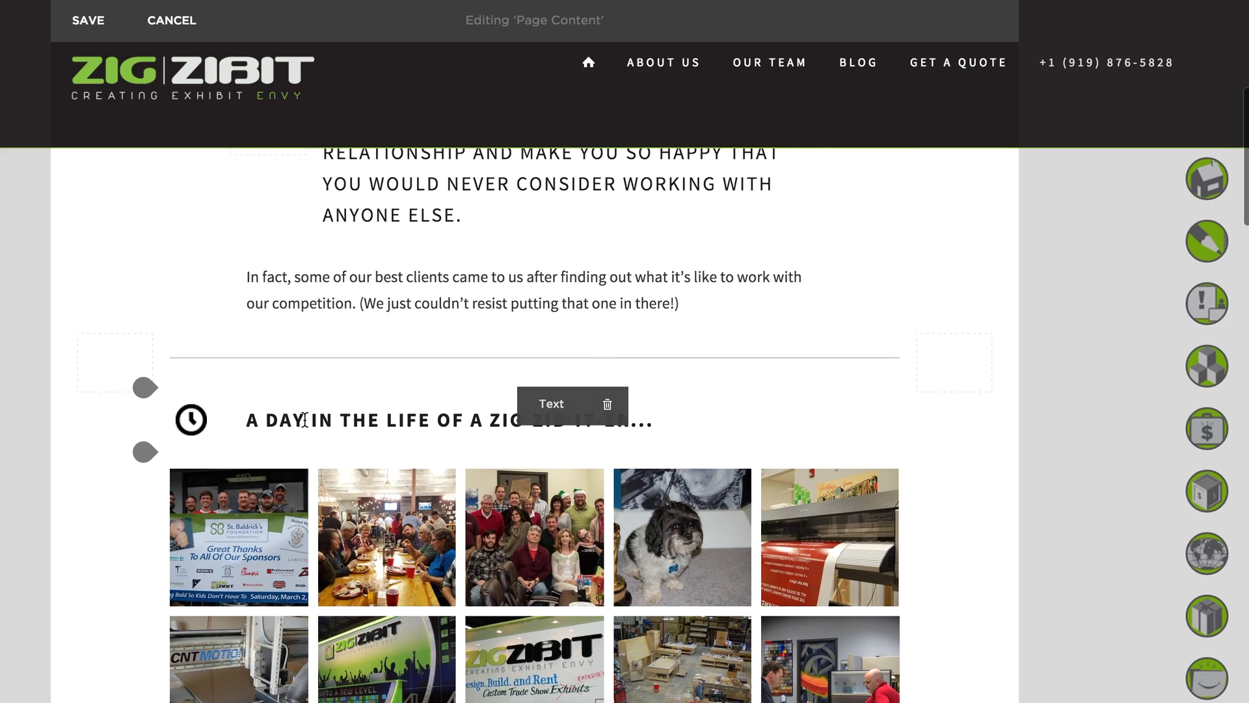
pyautogui.scroll(-1, 322, 442)
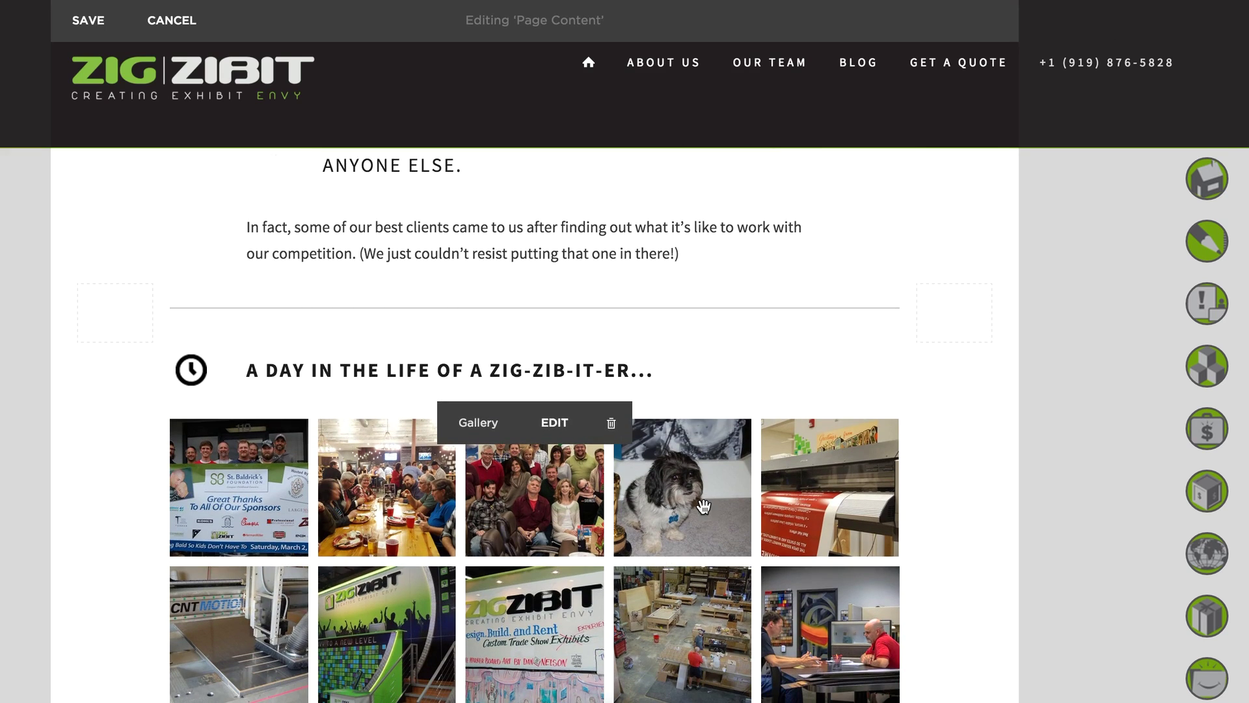
pyautogui.scroll(-15, 704, 506)
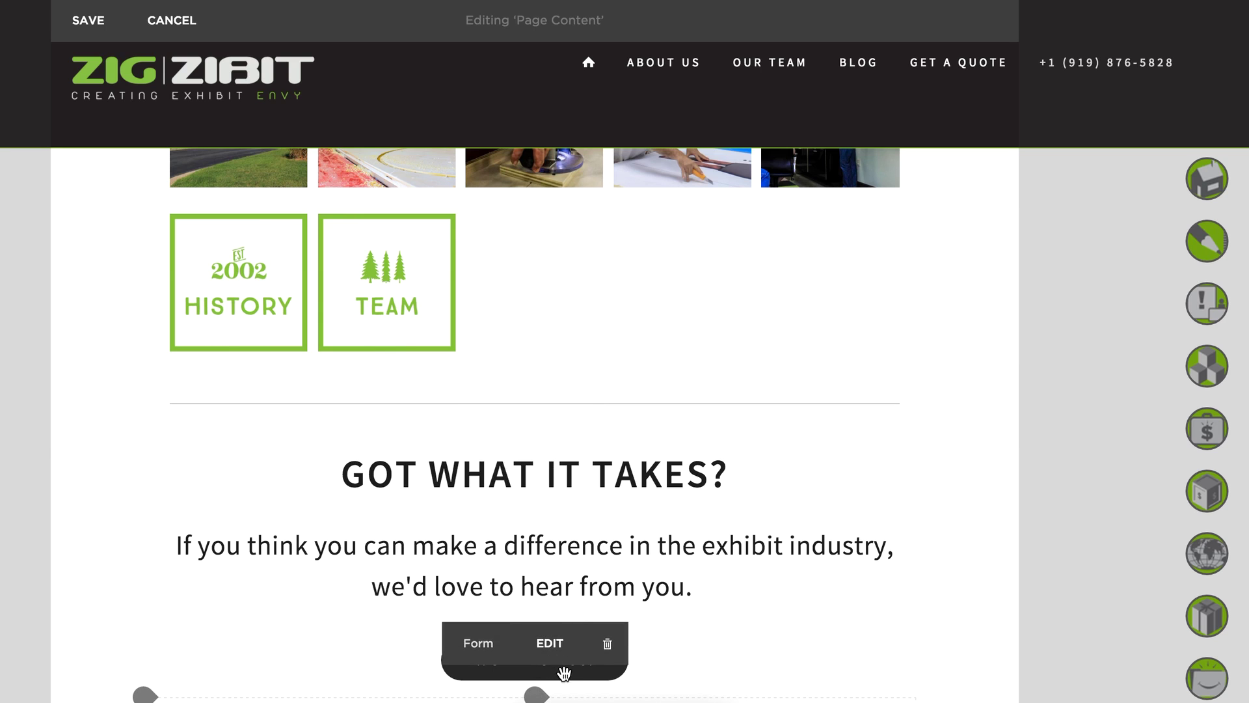
pyautogui.scroll(-3, 747, 610)
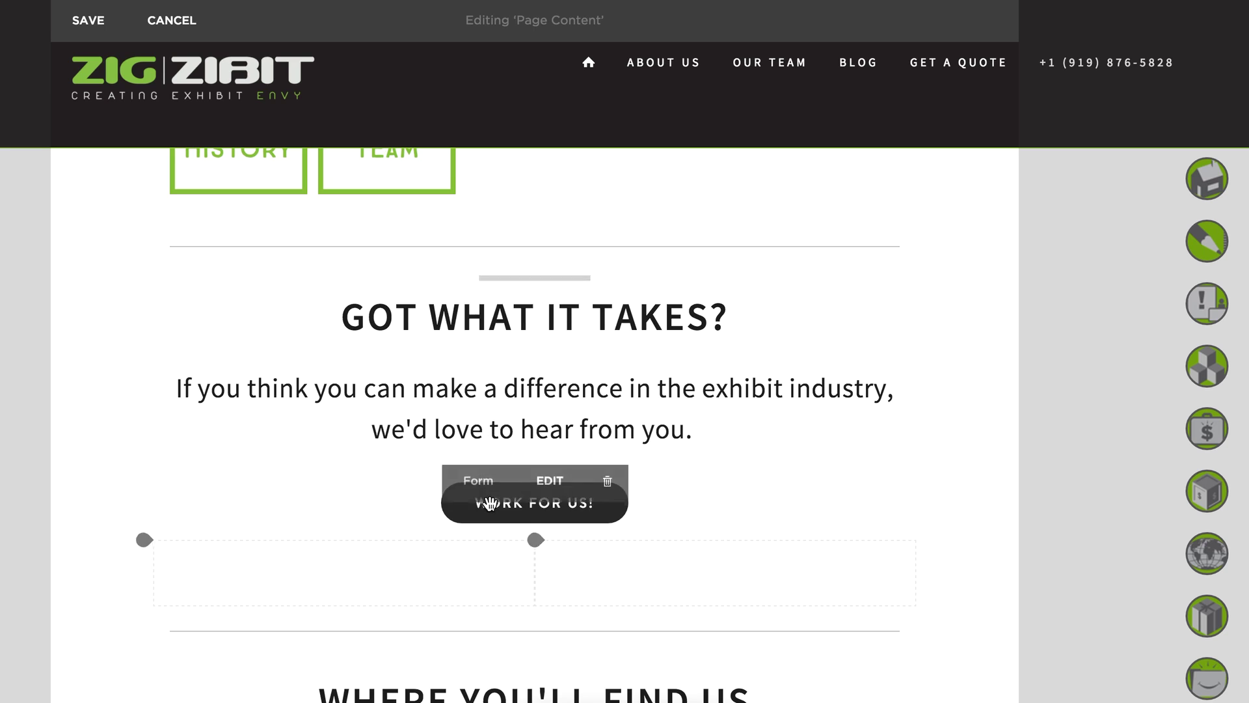
pyautogui.scroll(-5, 699, 594)
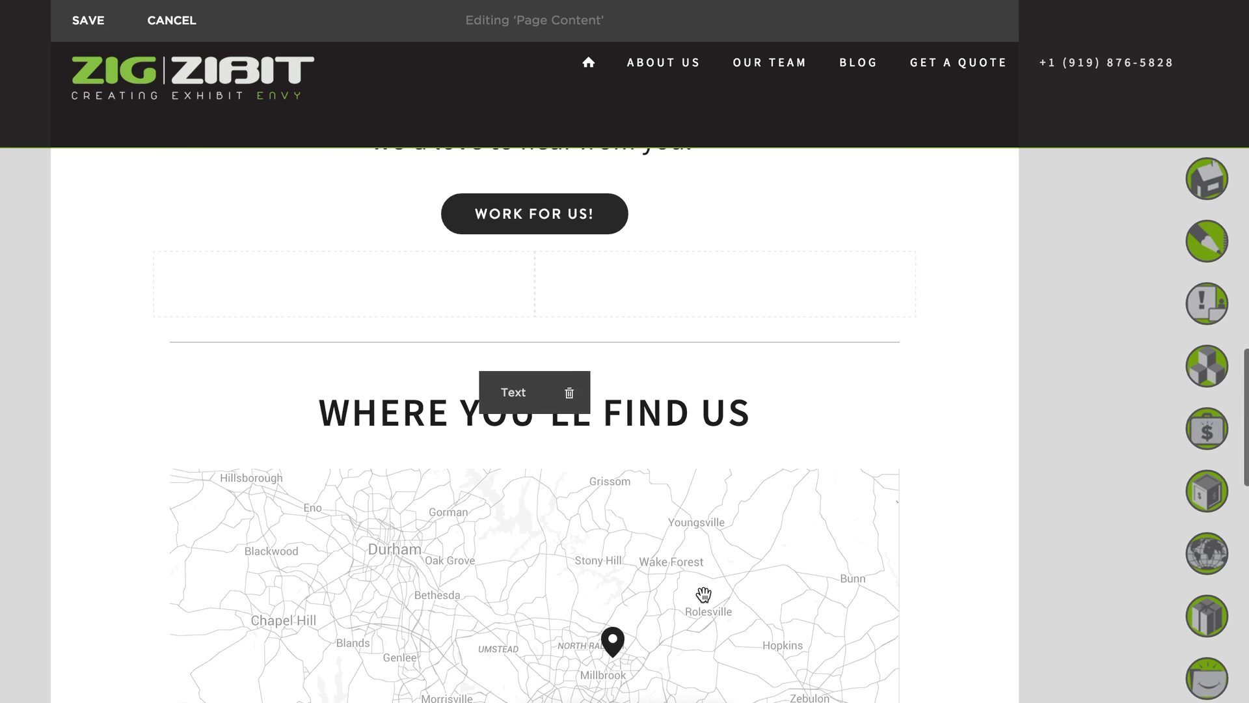
pyautogui.scroll(20, 805, 545)
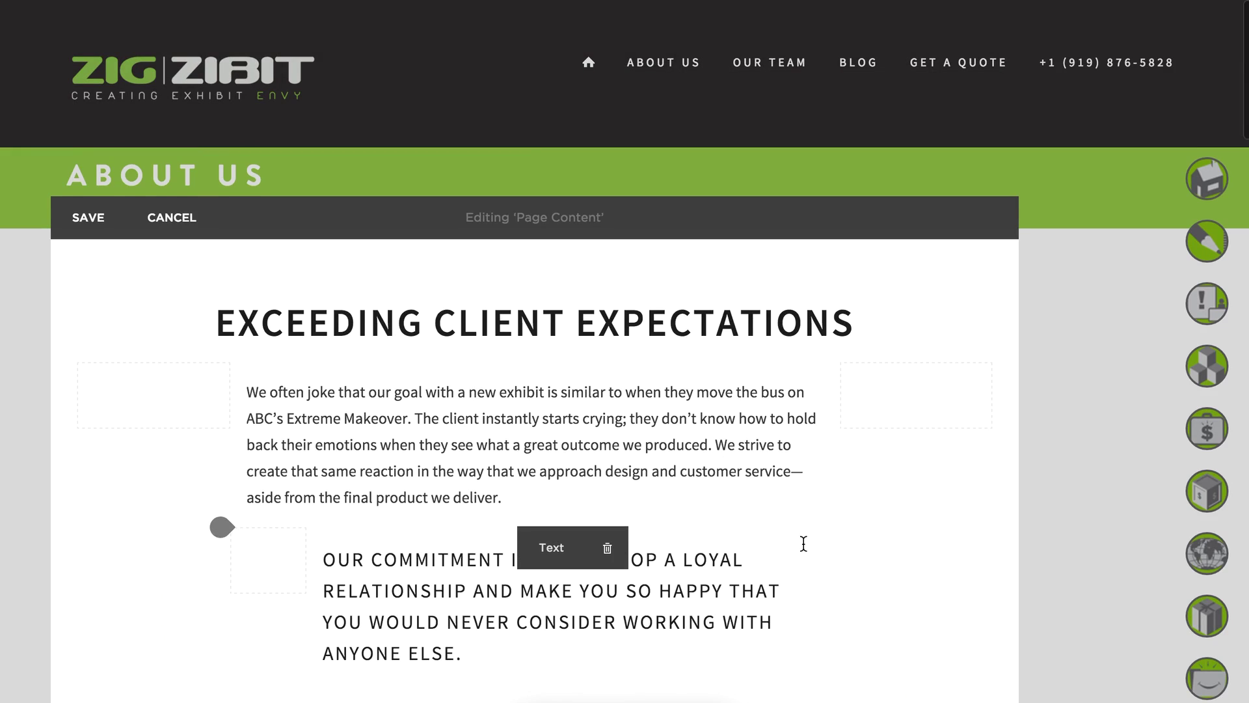
pyautogui.click(166, 224)
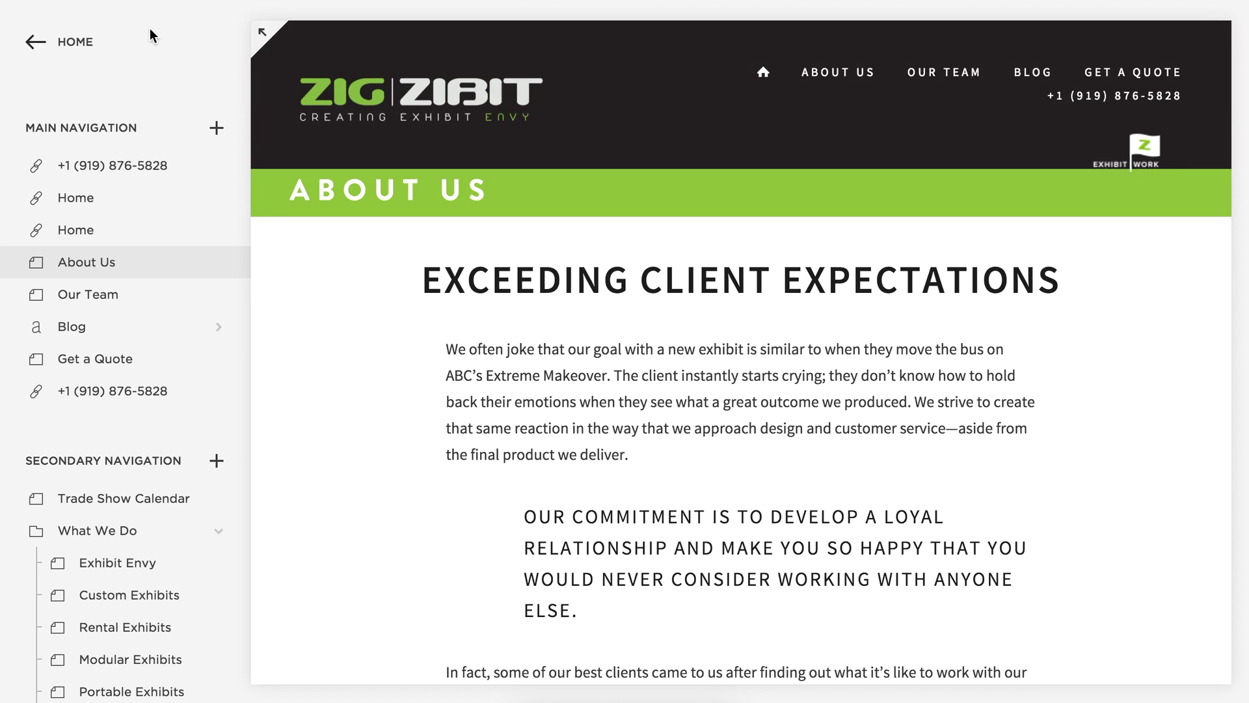
# Briefly check the full-screen About Us preview, open the first paragraph of the page content for text editing and cancel without saving.
pyautogui.click(259, 29)
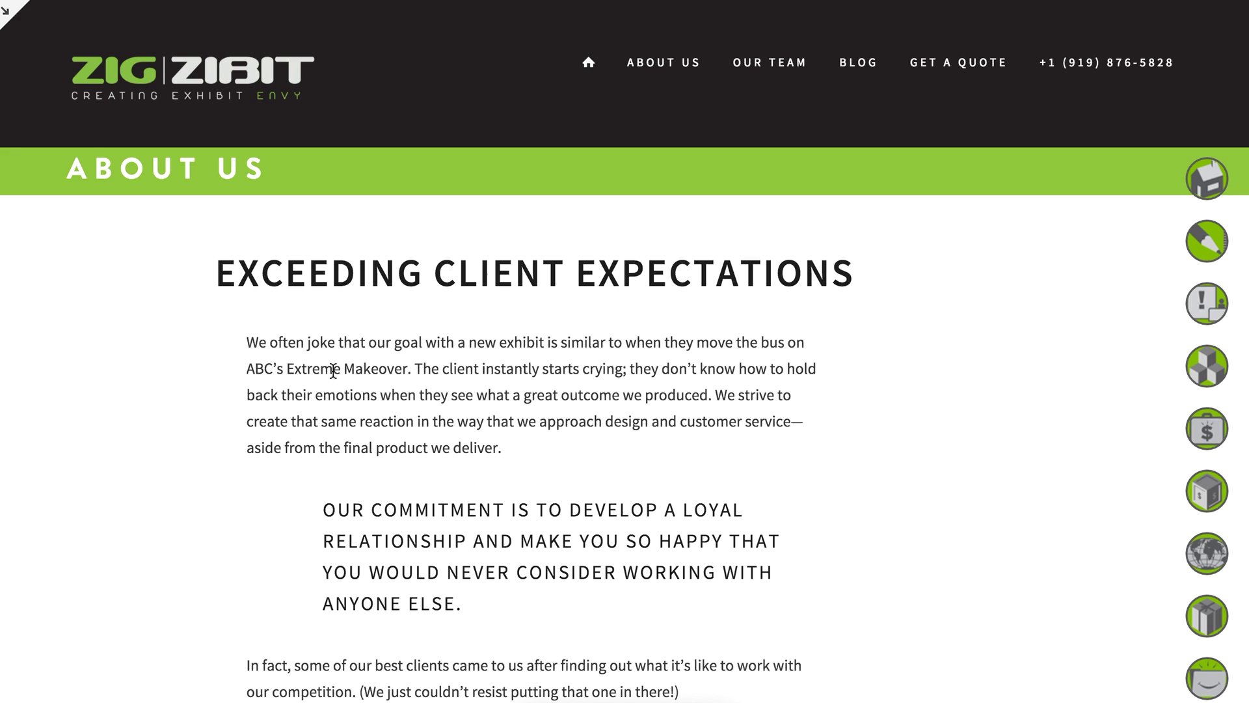
pyautogui.press('Escape')
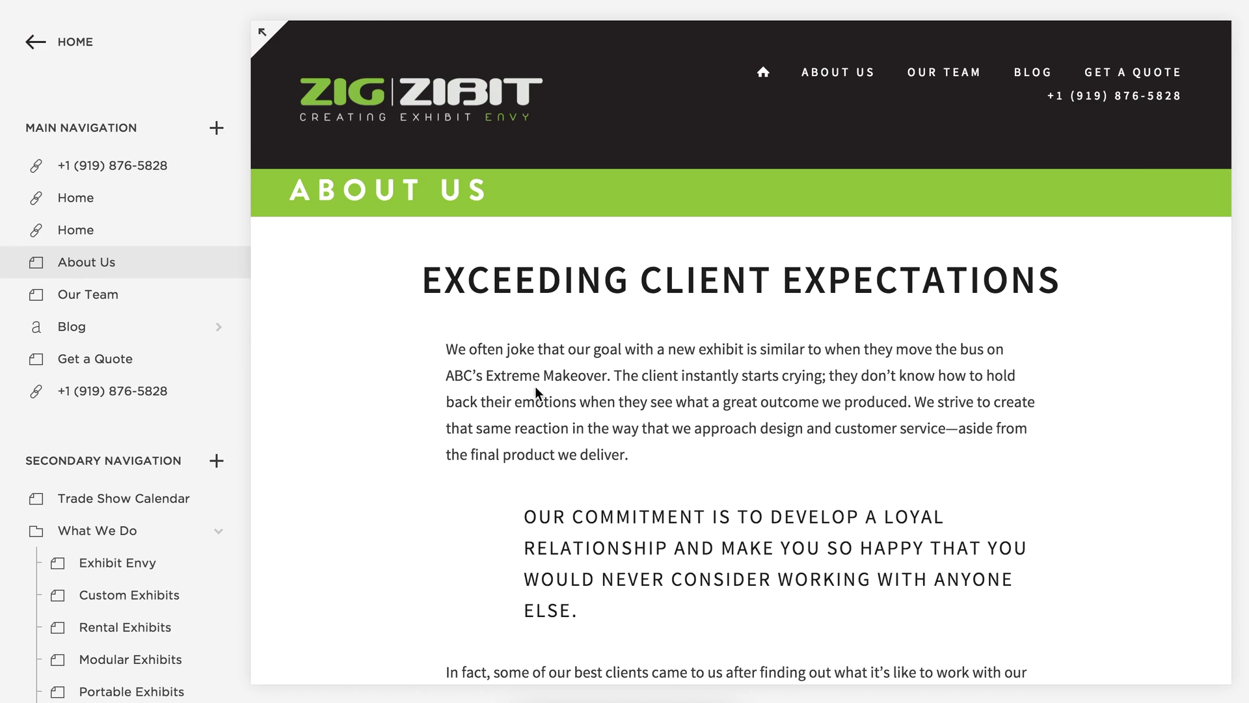
pyautogui.doubleClick(628, 375)
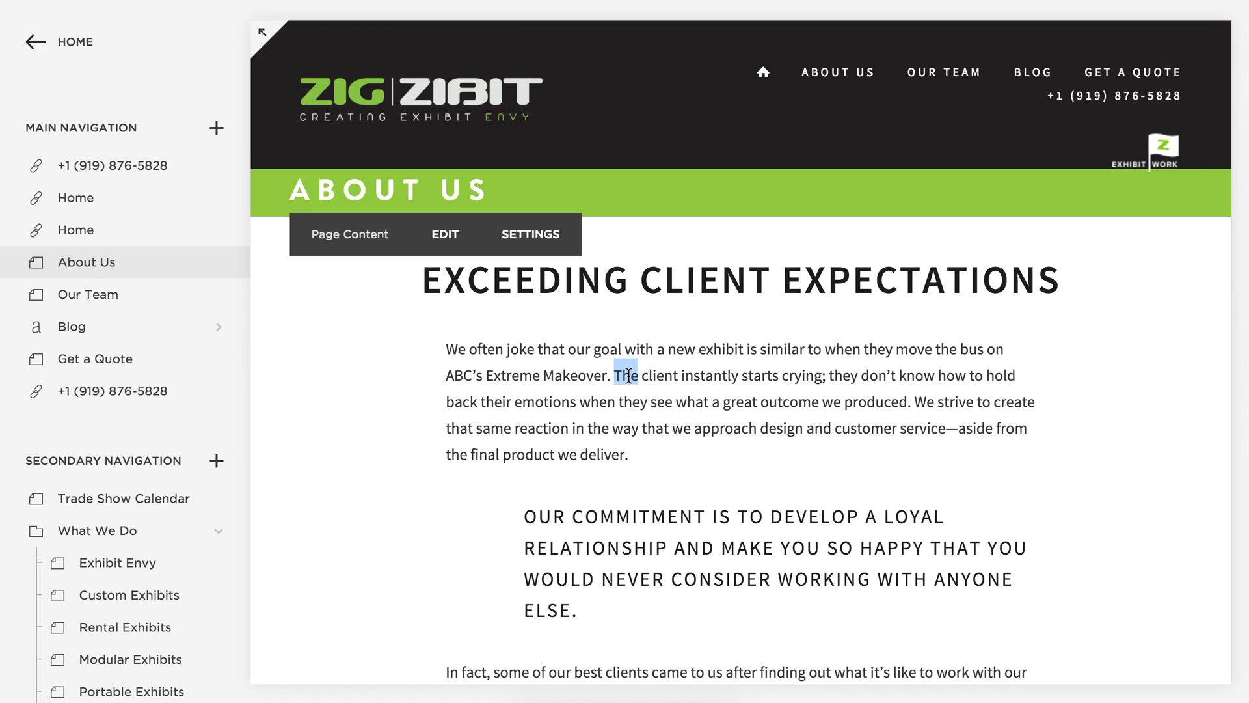
pyautogui.click(443, 234)
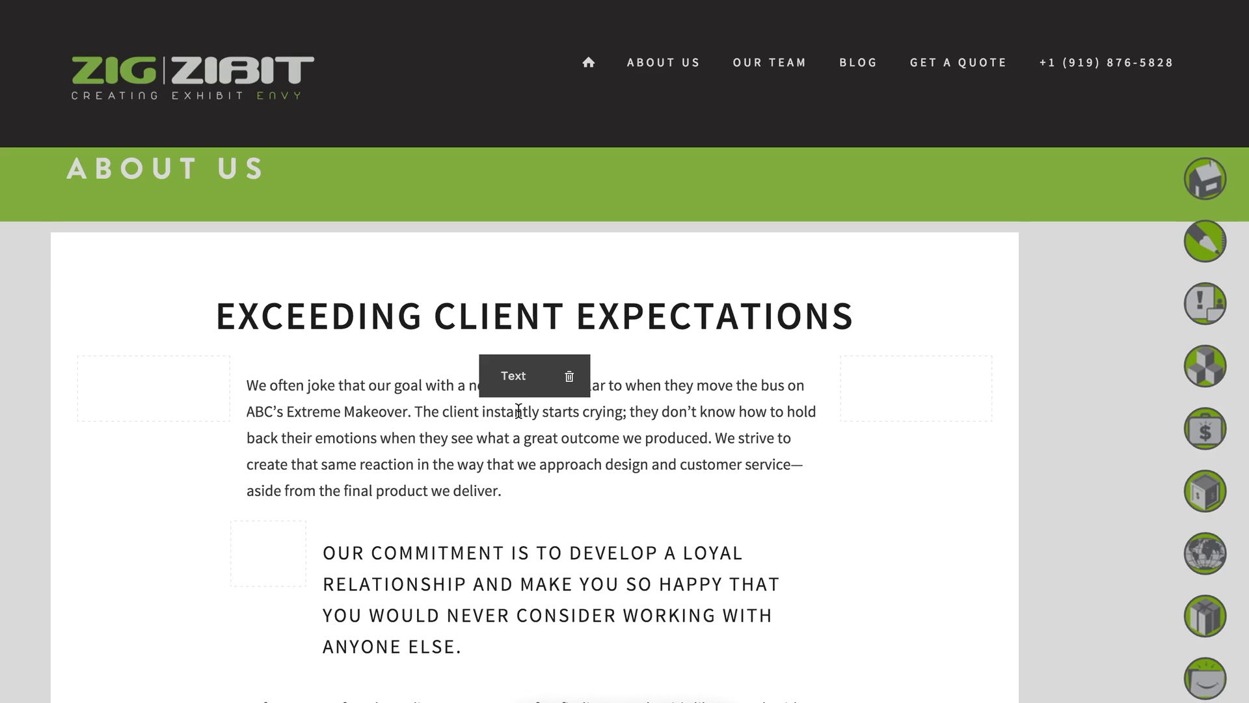
pyautogui.click(321, 411)
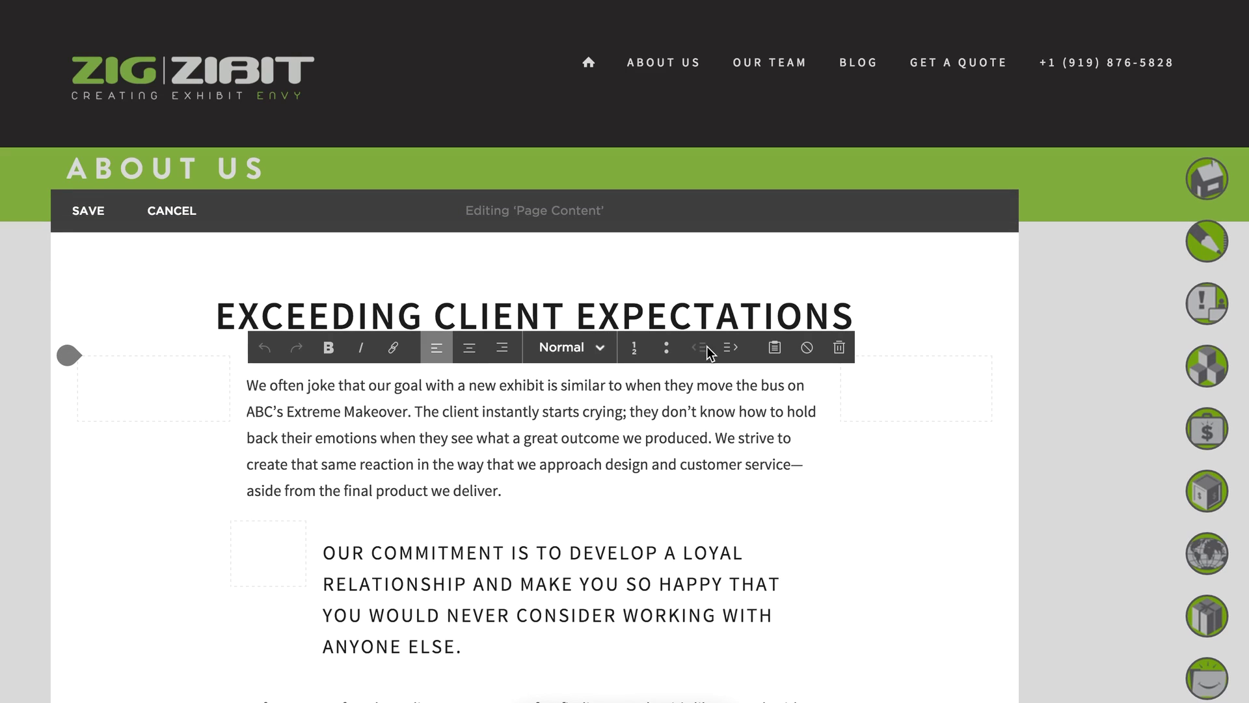
pyautogui.click(171, 222)
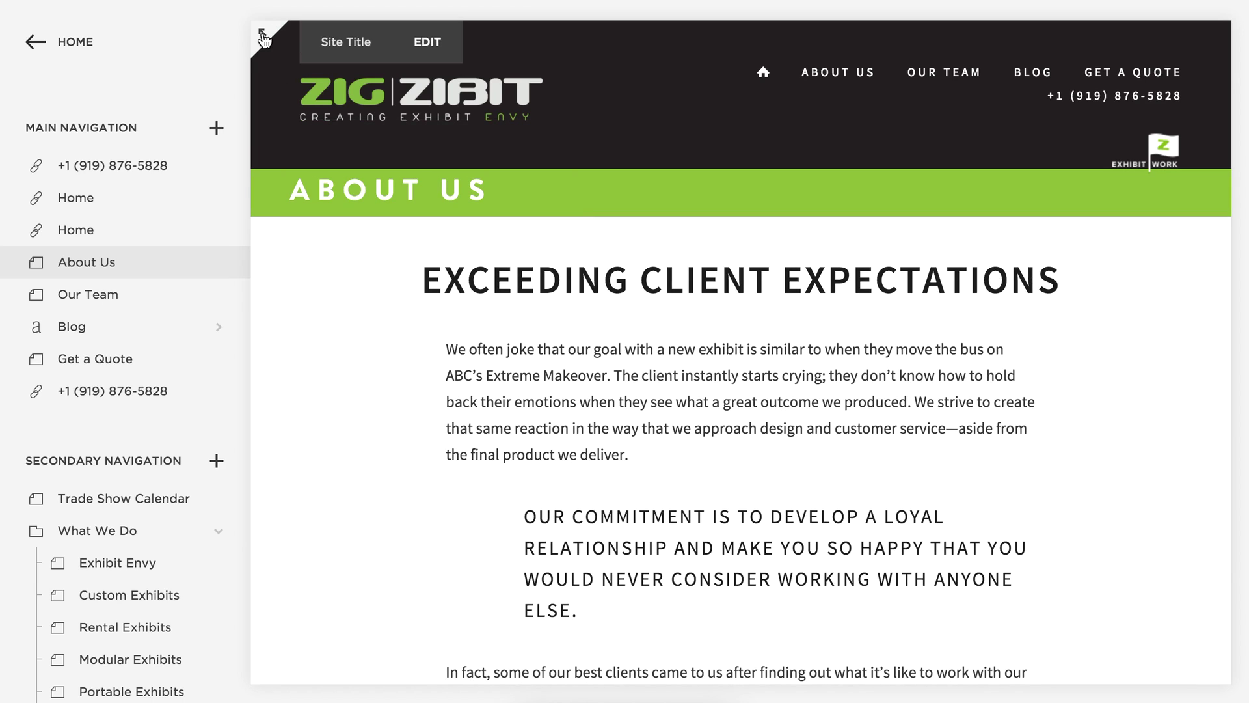
# Show the About Us page in the full-screen preview and review its opening text down to the image gallery.
pyautogui.click(262, 37)
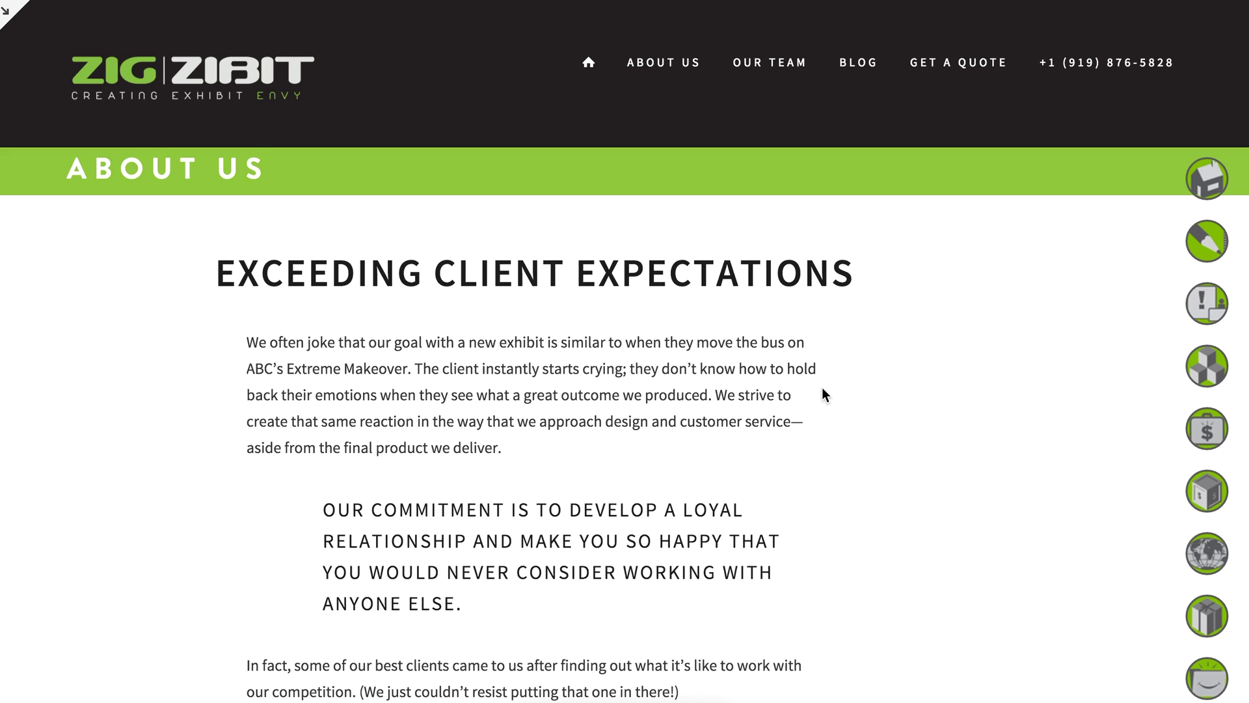
pyautogui.scroll(-2, 822, 394)
pyautogui.scroll(2, 822, 394)
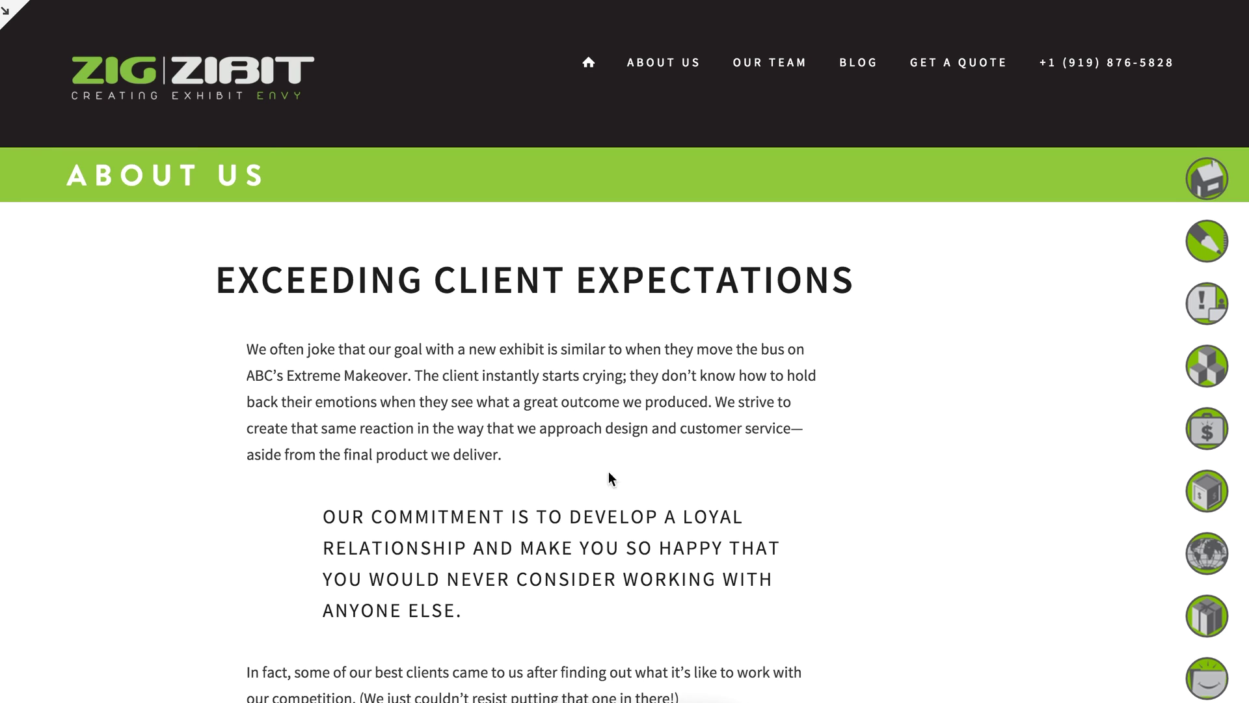
pyautogui.scroll(-5, 641, 503)
pyautogui.scroll(4, 642, 497)
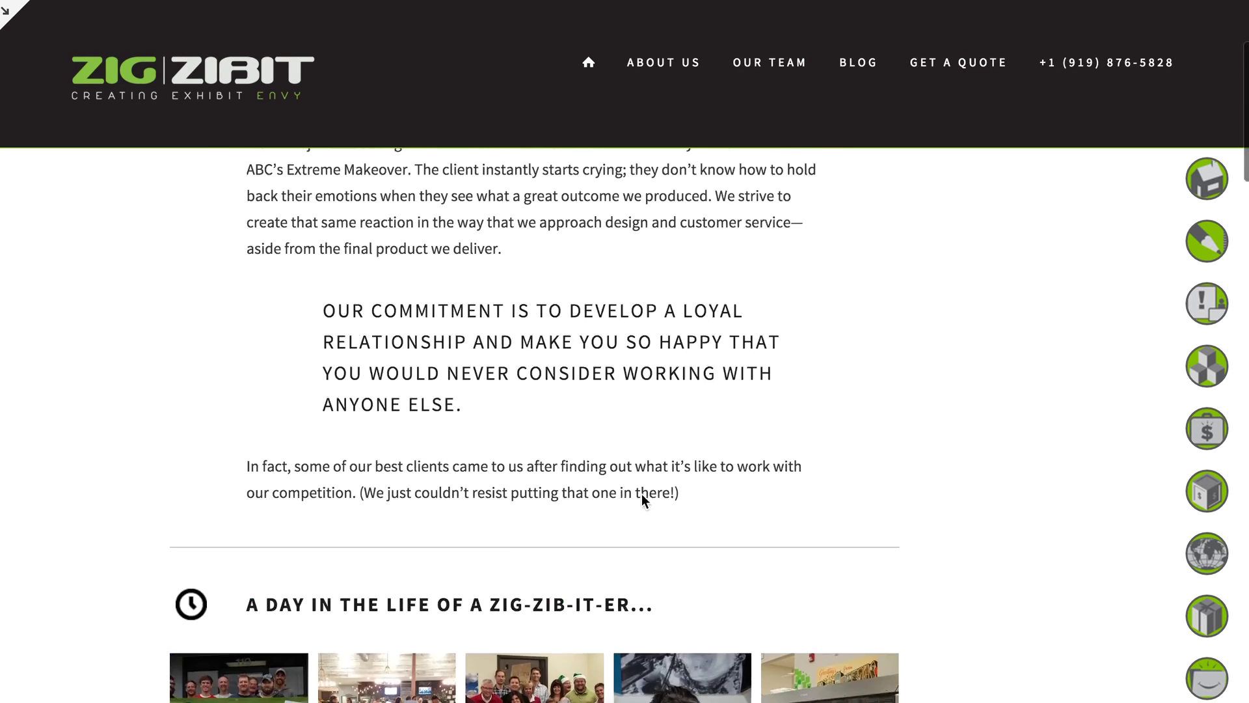
pyautogui.scroll(2, 642, 494)
pyautogui.scroll(-2, 642, 493)
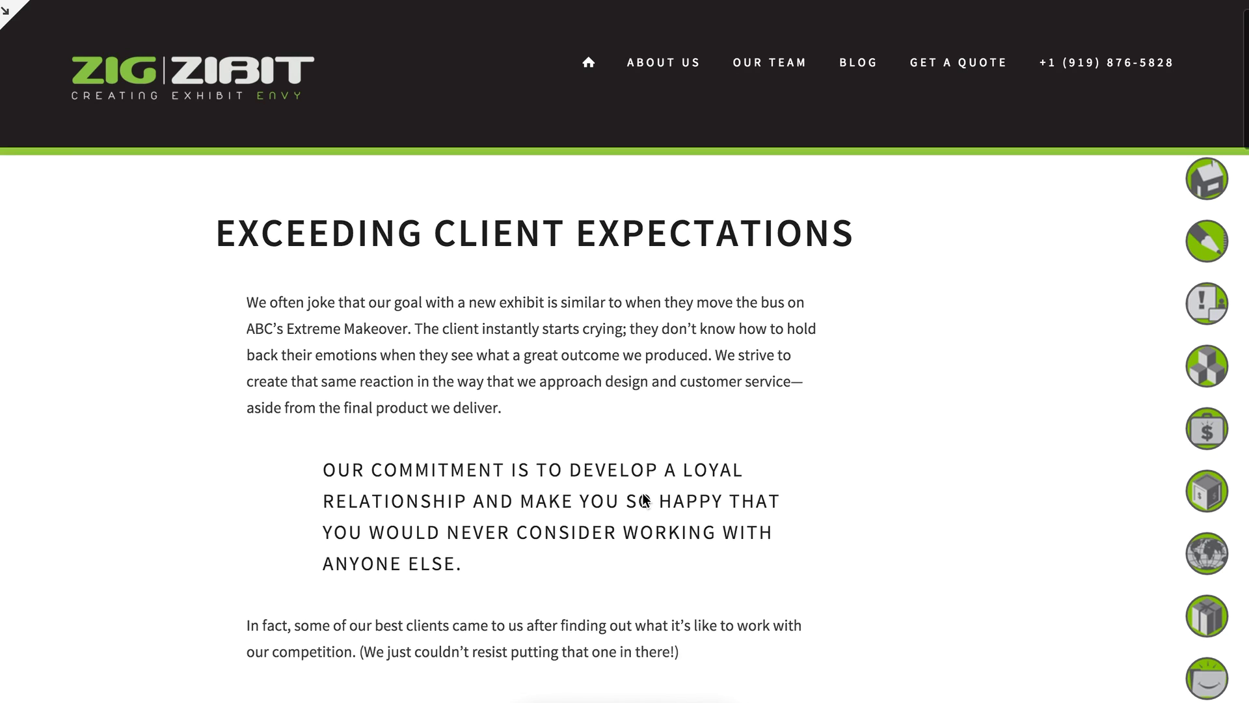
pyautogui.scroll(1, 642, 493)
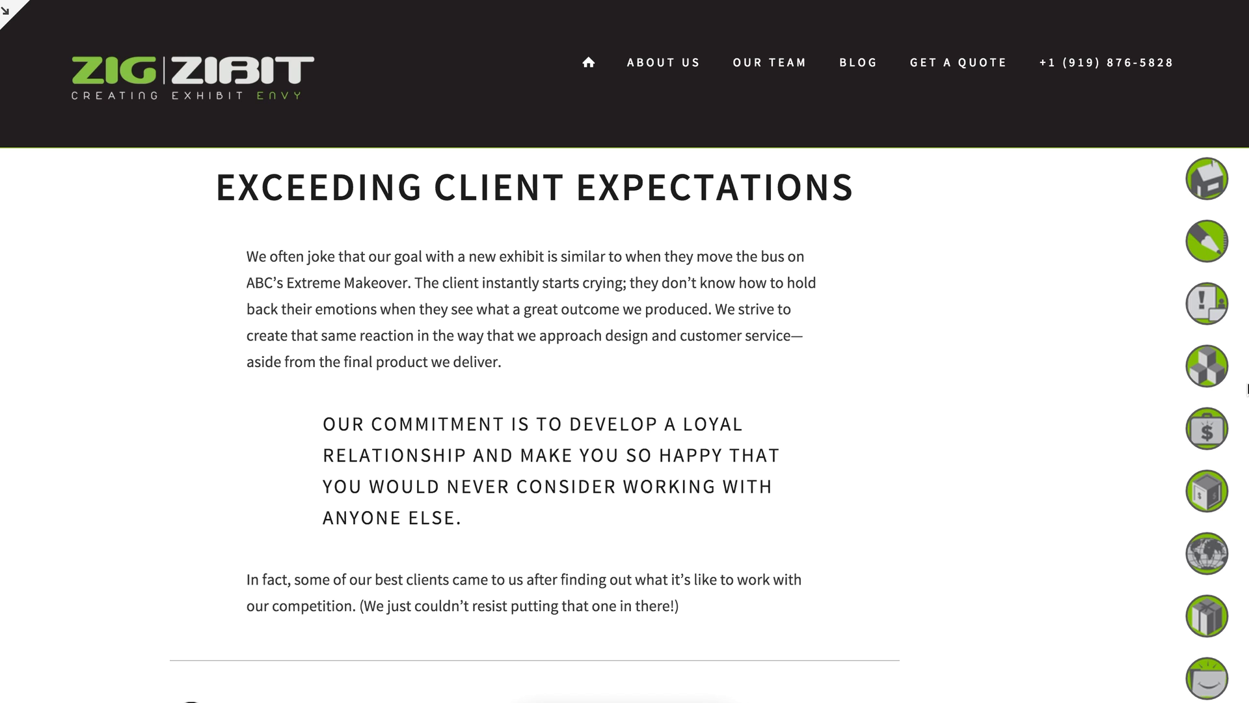
# Narrow the full-screen preview to less than half its width and review the responsive About Us layout down to the map.
pyautogui.moveTo(1244, 382); pyautogui.dragTo(560, 396)
pyautogui.scroll(3, 378, 473)
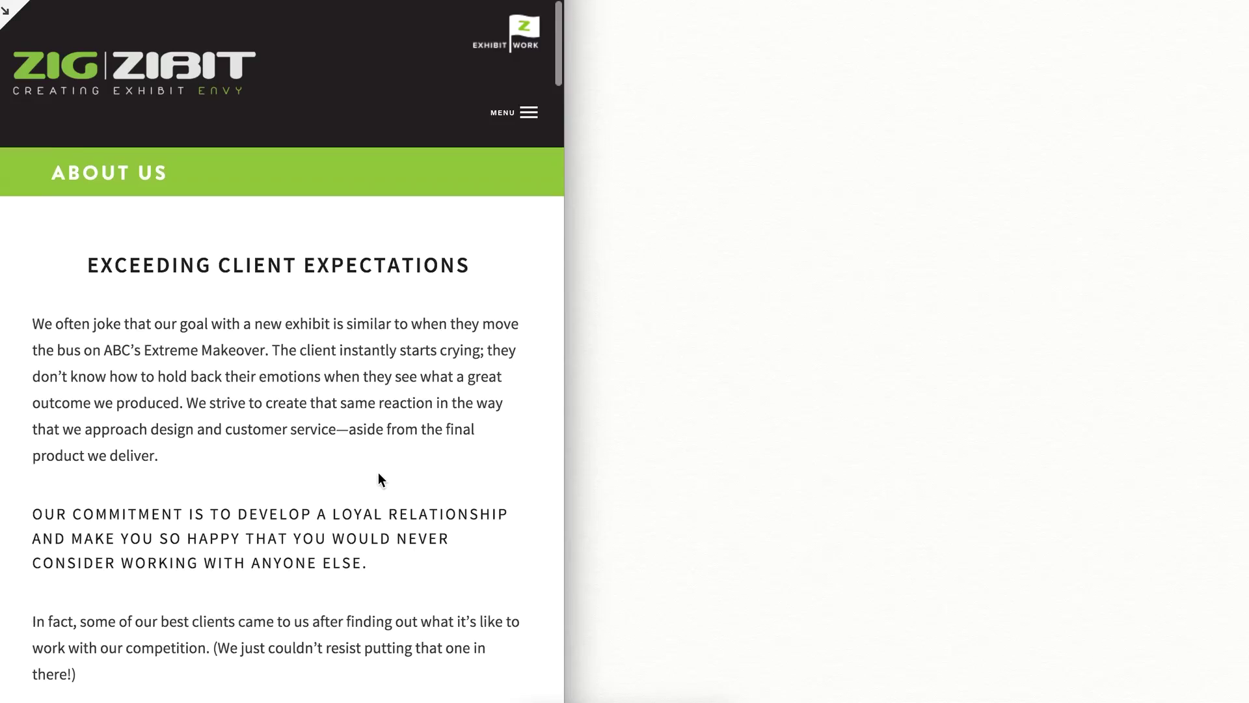
pyautogui.scroll(-10, 433, 406)
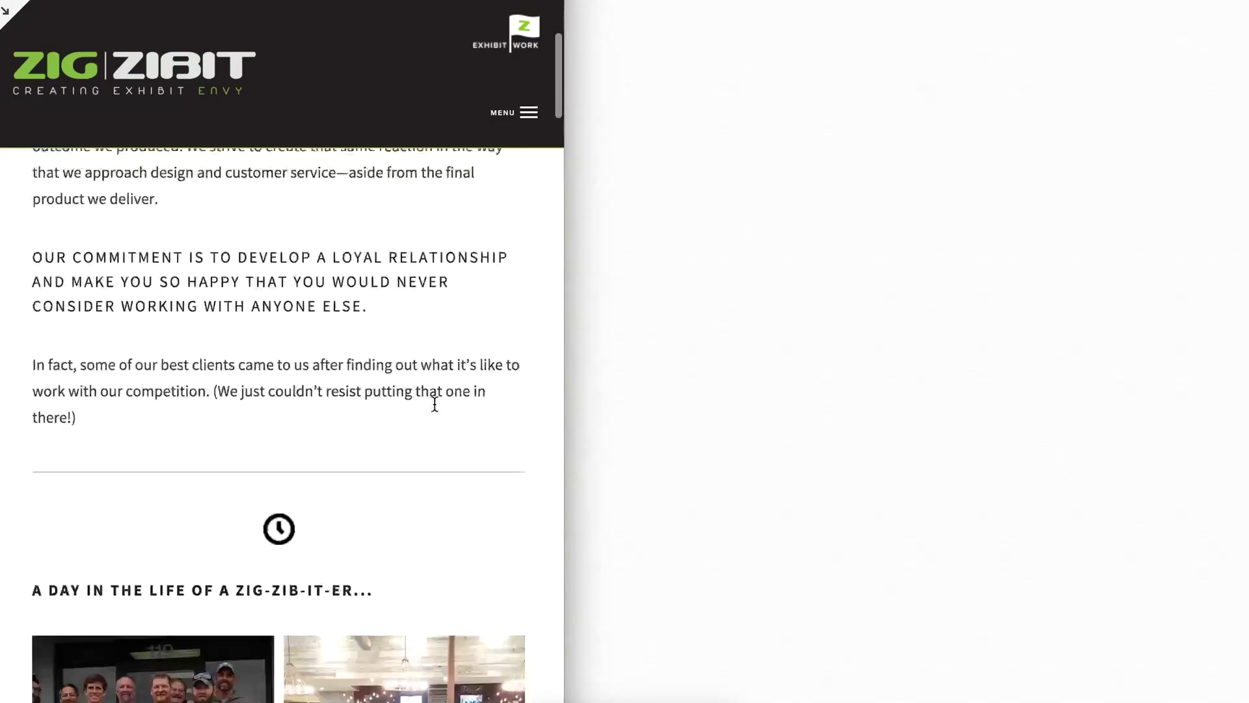
pyautogui.scroll(-15, 434, 406)
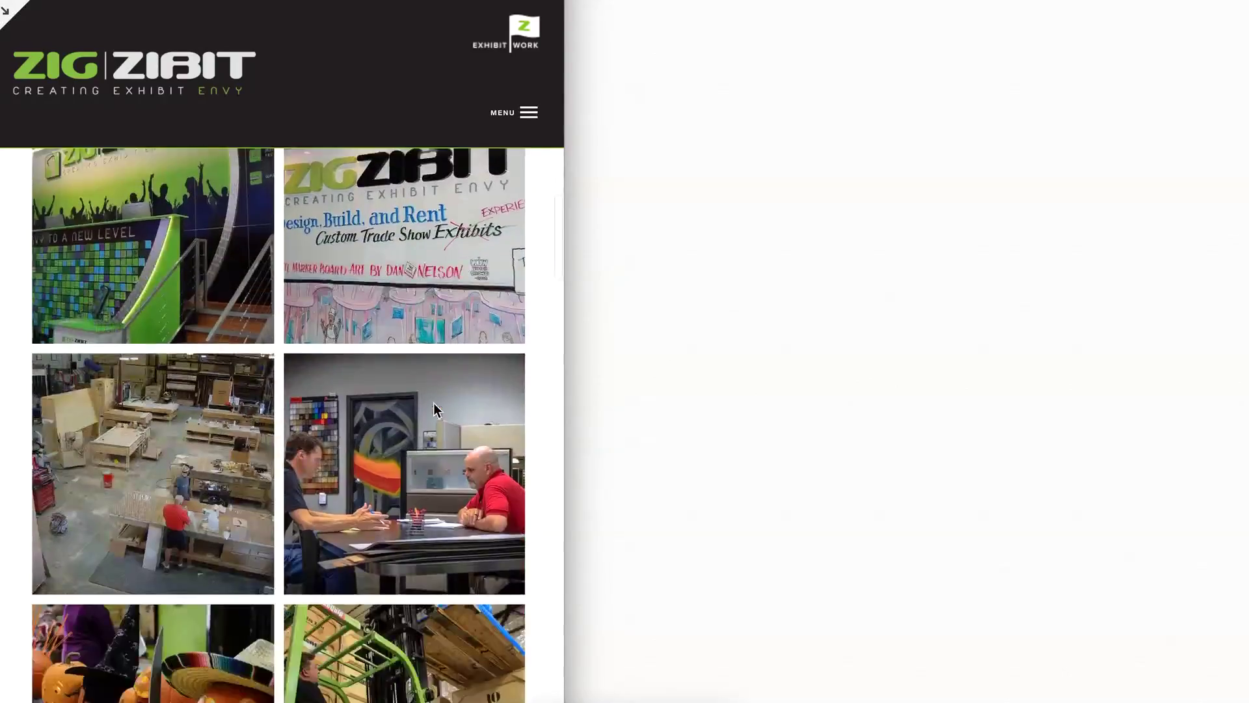
pyautogui.scroll(-20, 434, 409)
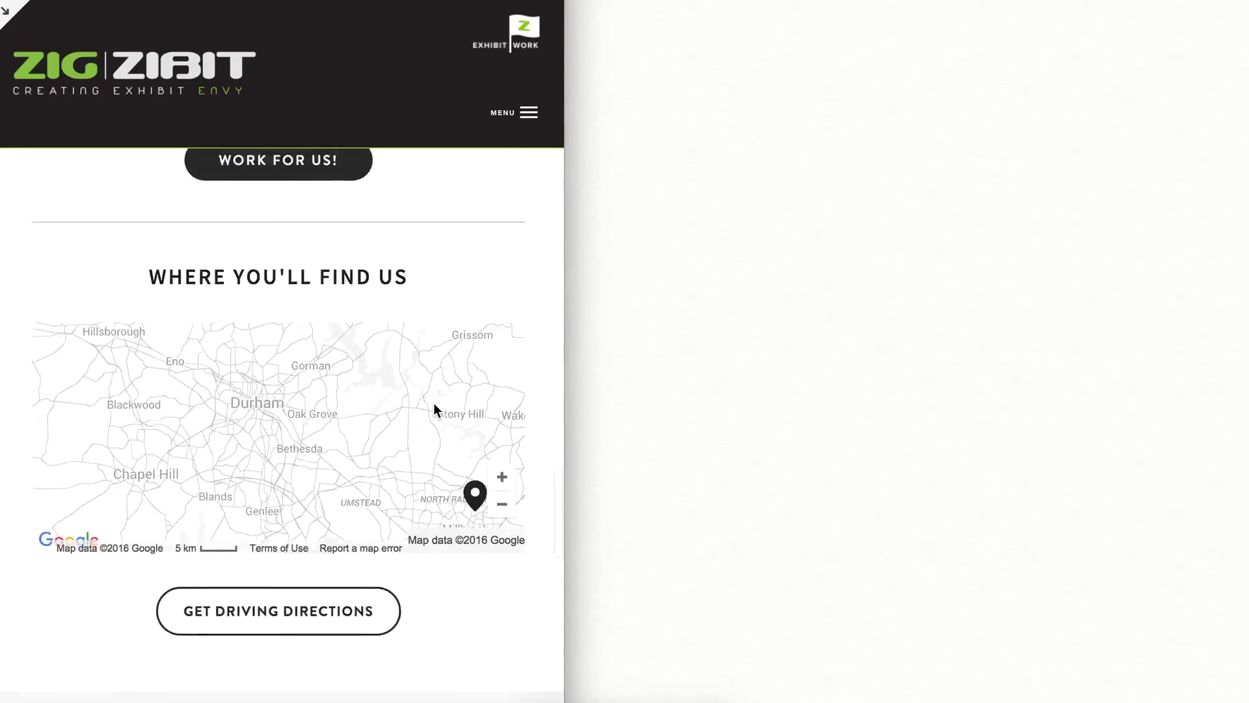
pyautogui.scroll(20, 433, 410)
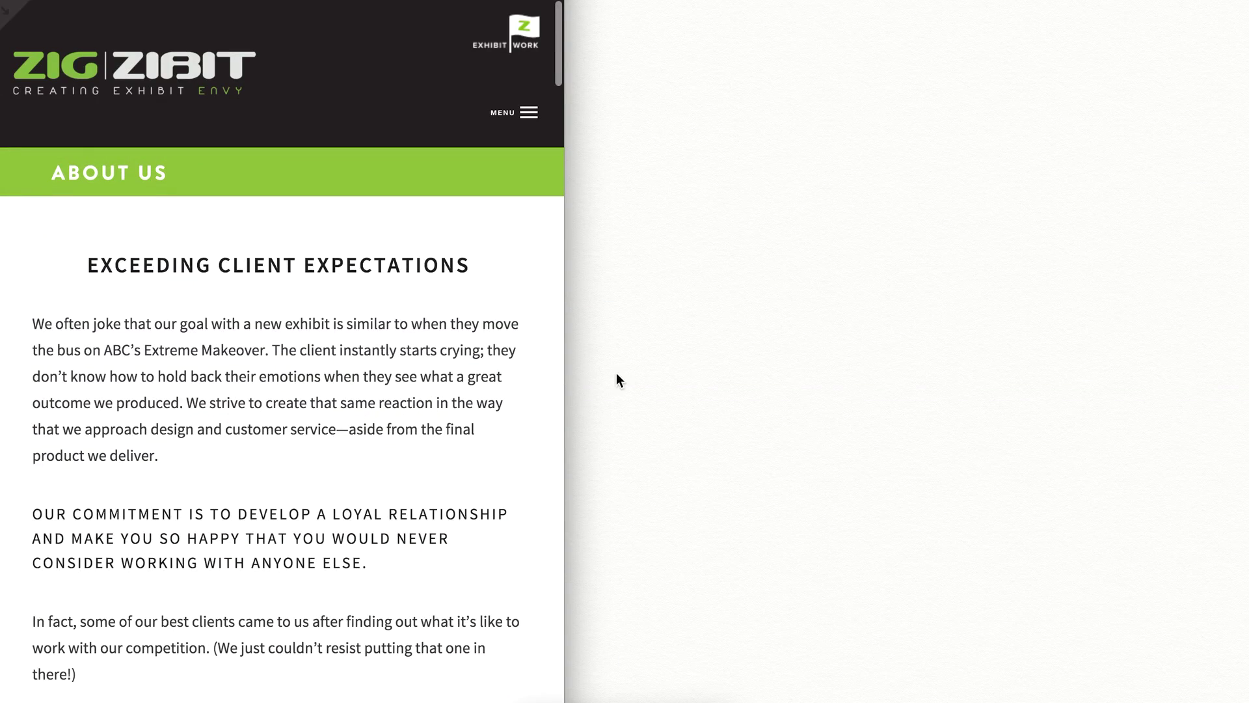
# Narrow the preview further to phone width, review the mobile layout of the About Us page and restore the preview to full width.
pyautogui.moveTo(560, 388); pyautogui.dragTo(287, 417)
pyautogui.scroll(-15, 267, 419)
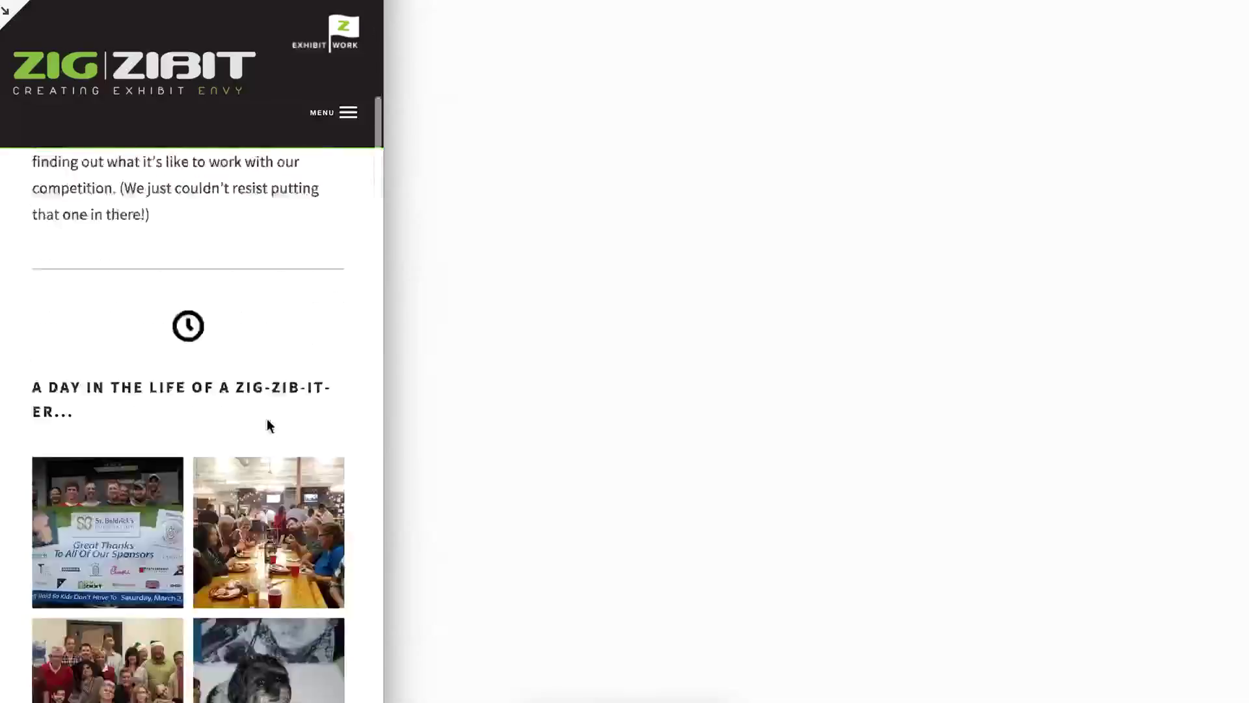
pyautogui.scroll(-5, 270, 428)
pyautogui.scroll(20, 290, 424)
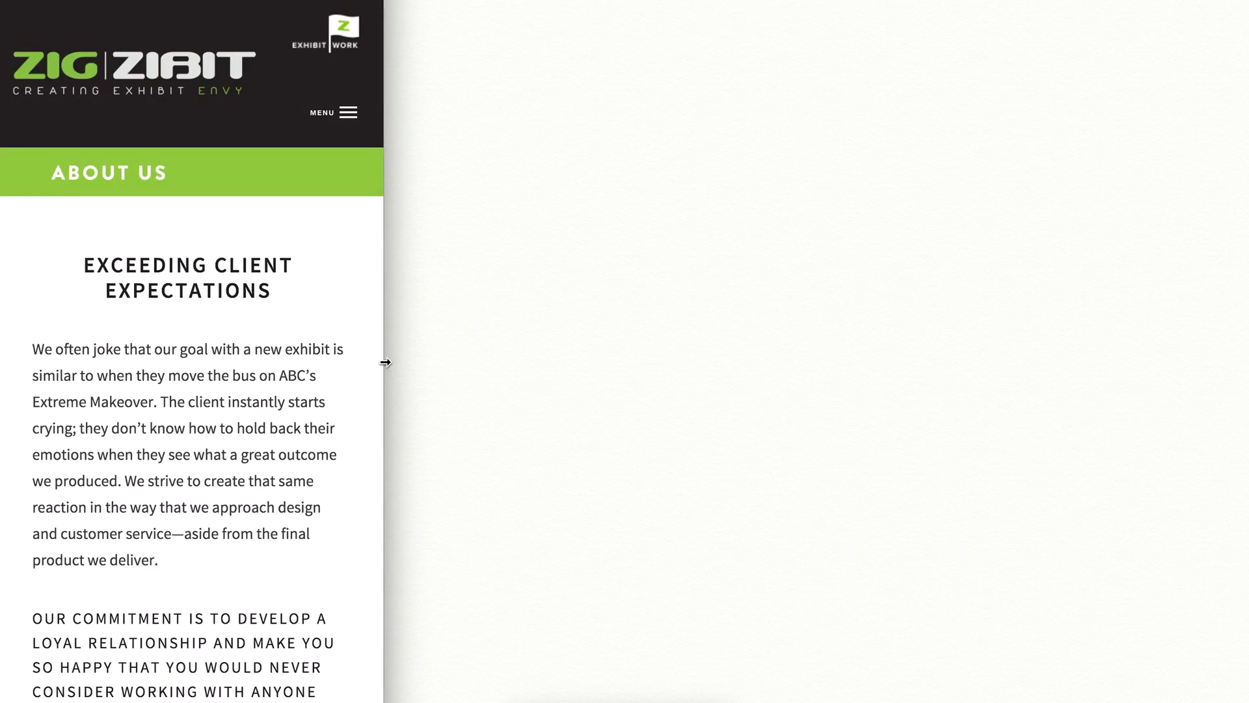
pyautogui.moveTo(383, 362); pyautogui.dragTo(1248, 329)
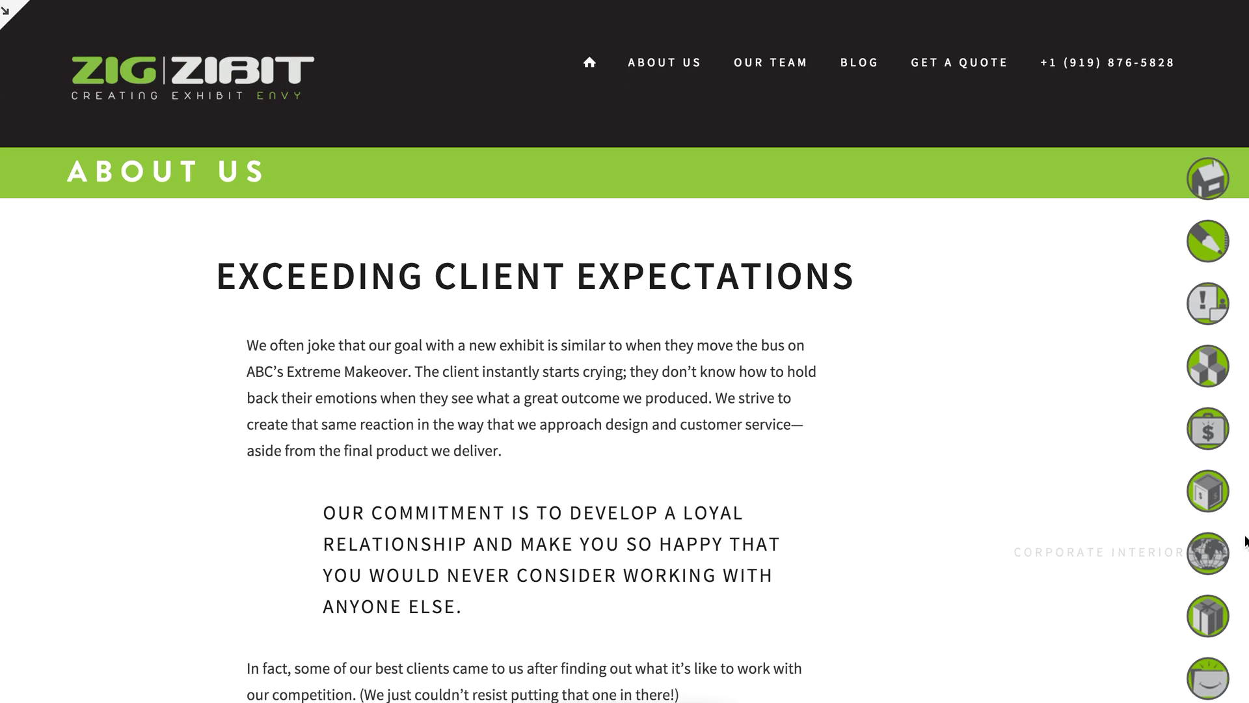
pyautogui.moveTo(1243, 541)
pyautogui.mouseDown()
pyautogui.moveTo(700, 539)
pyautogui.moveTo(502, 555)
pyautogui.moveTo(1119, 544)
pyautogui.moveTo(1076, 544)
pyautogui.moveTo(1248, 522)
pyautogui.mouseUp()
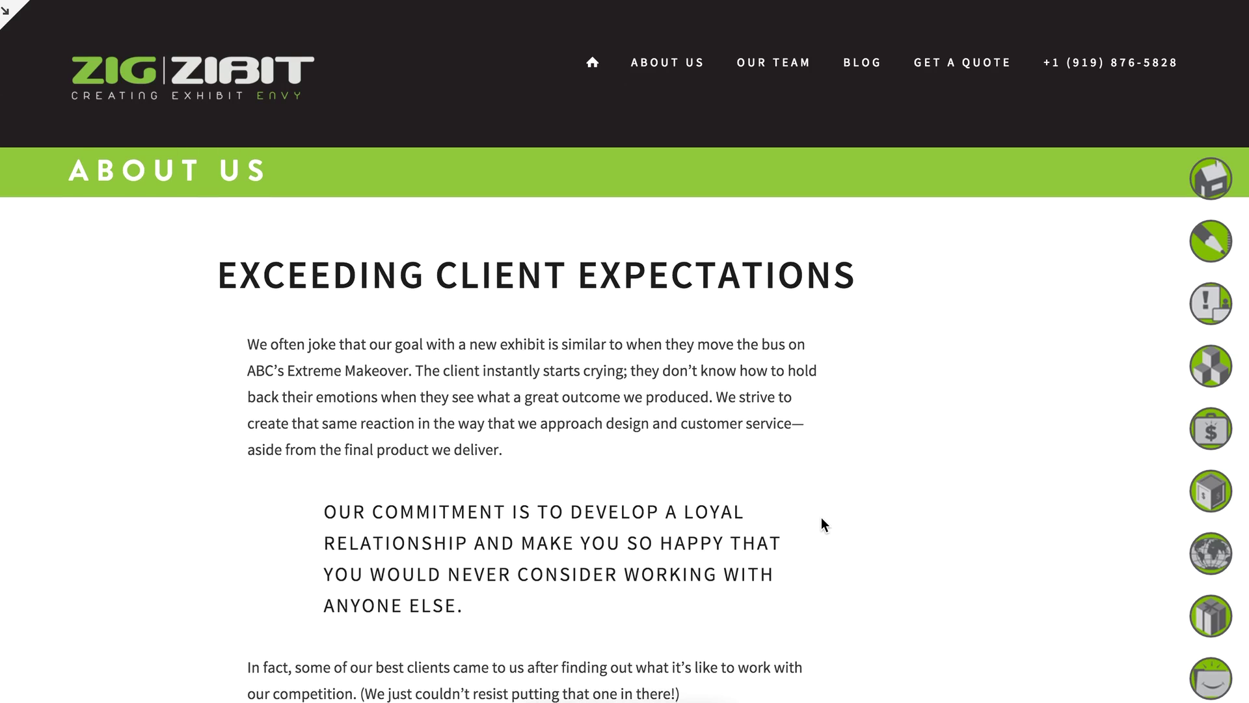
# Review the full-width About Us page down to the Where You'll Find Us section, then exit the full-screen preview.
pyautogui.scroll(-6, 821, 517)
pyautogui.scroll(6, 821, 517)
pyautogui.scroll(-3, 744, 521)
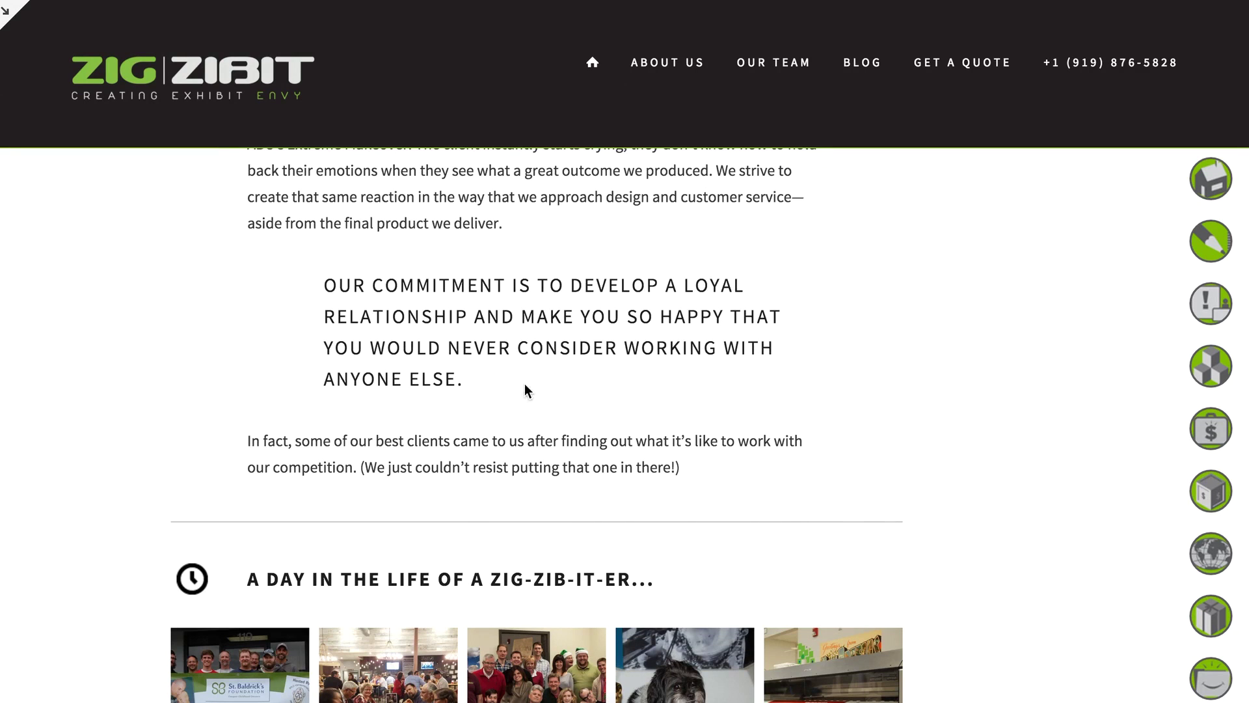
pyautogui.scroll(-6, 683, 428)
pyautogui.scroll(1, 511, 293)
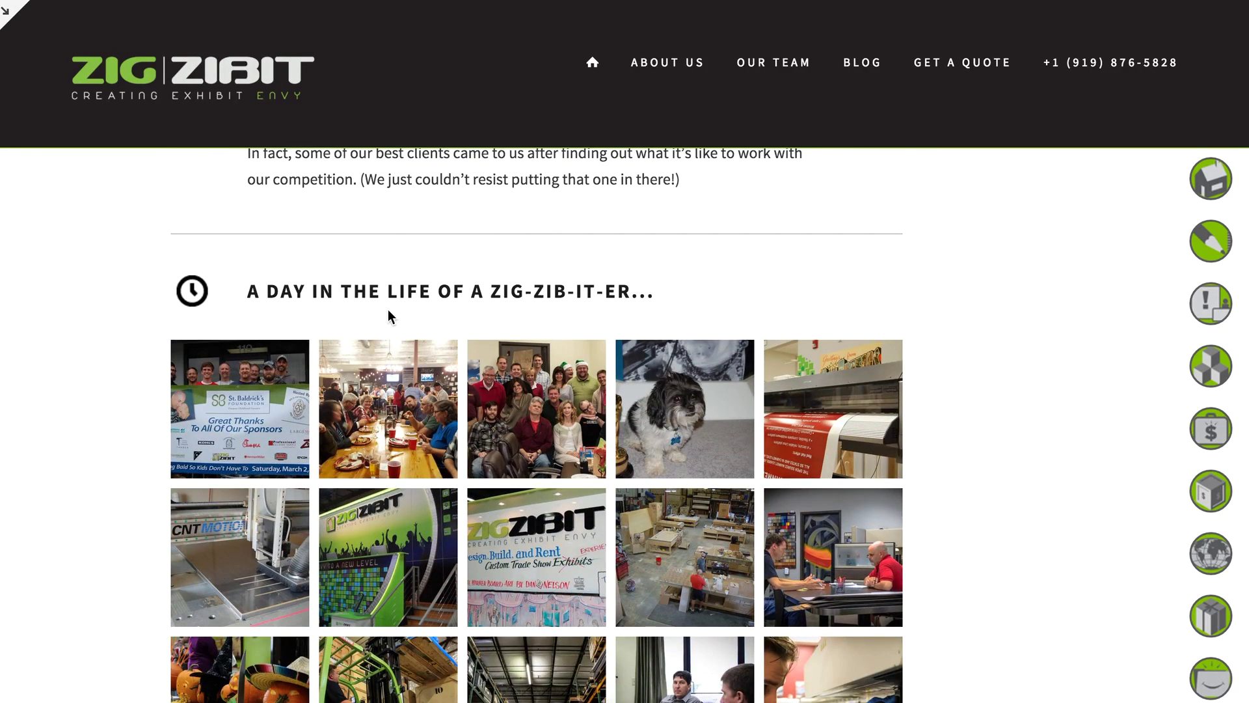
pyautogui.scroll(-7, 379, 325)
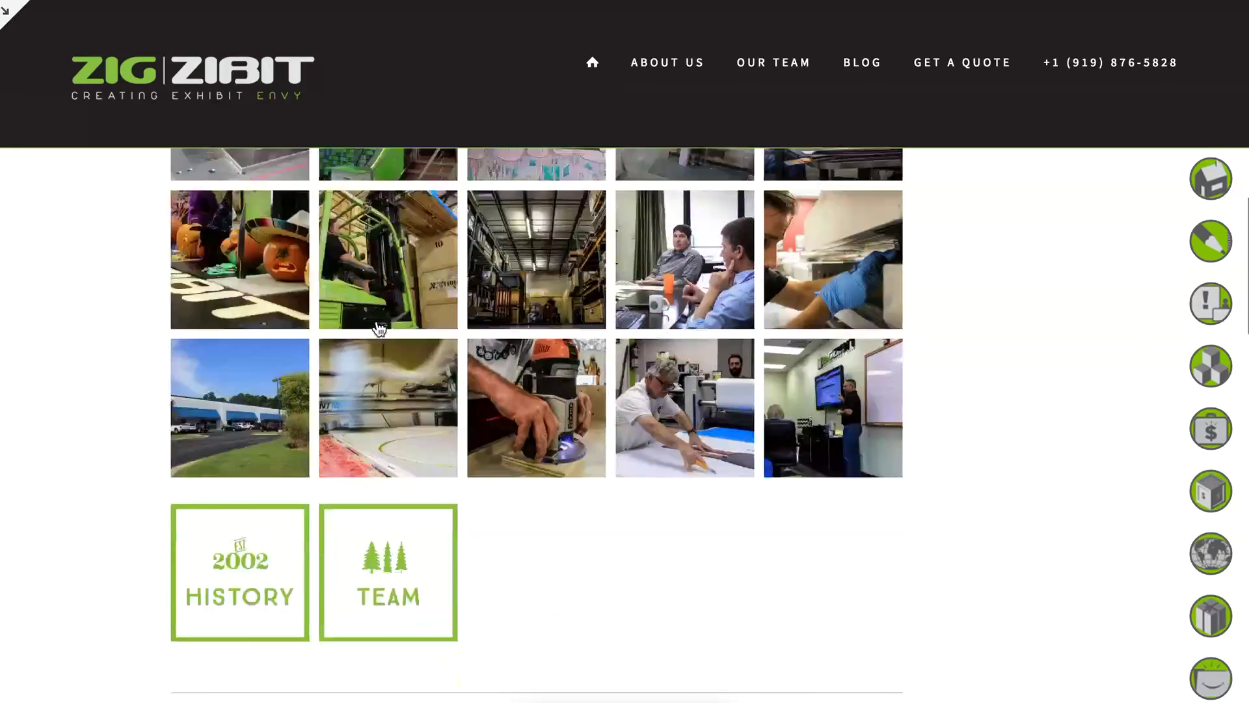
pyautogui.scroll(-8, 378, 323)
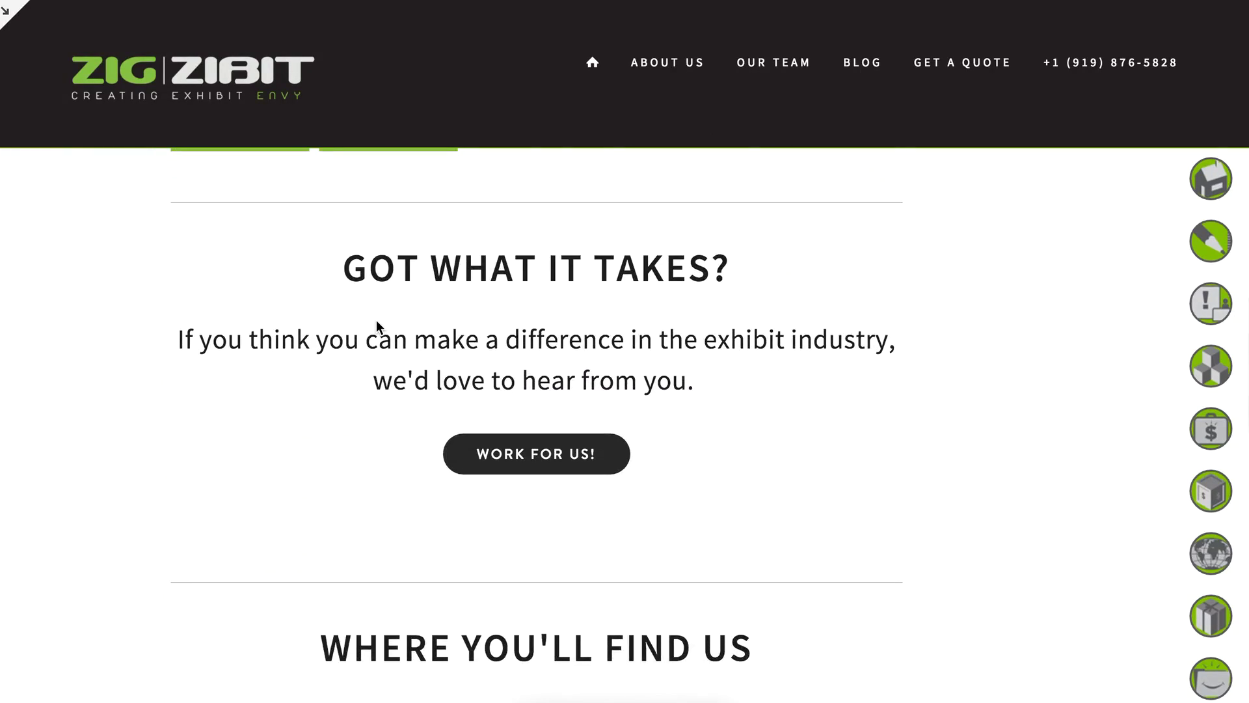
pyautogui.scroll(20, 376, 320)
pyautogui.click(11, 16)
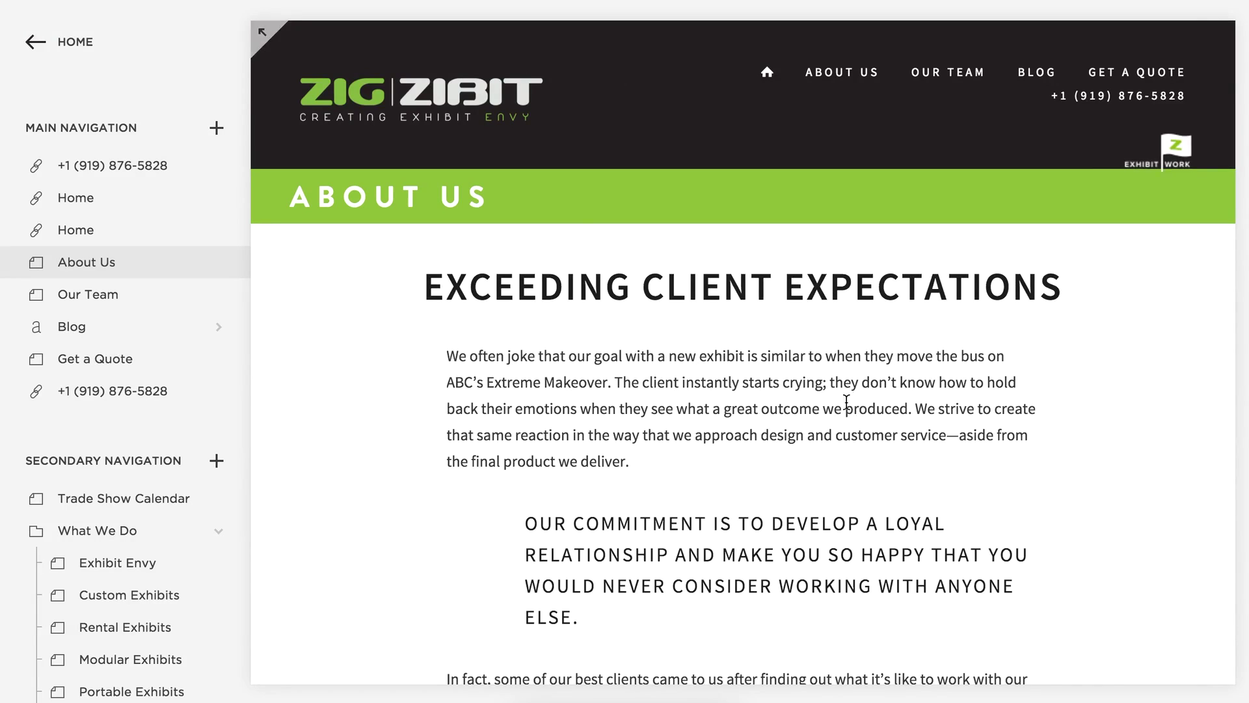
# Open the About Us page content for editing and place the cursor in the main heading, first paragraph and commitment statement.
pyautogui.moveTo(802, 388)
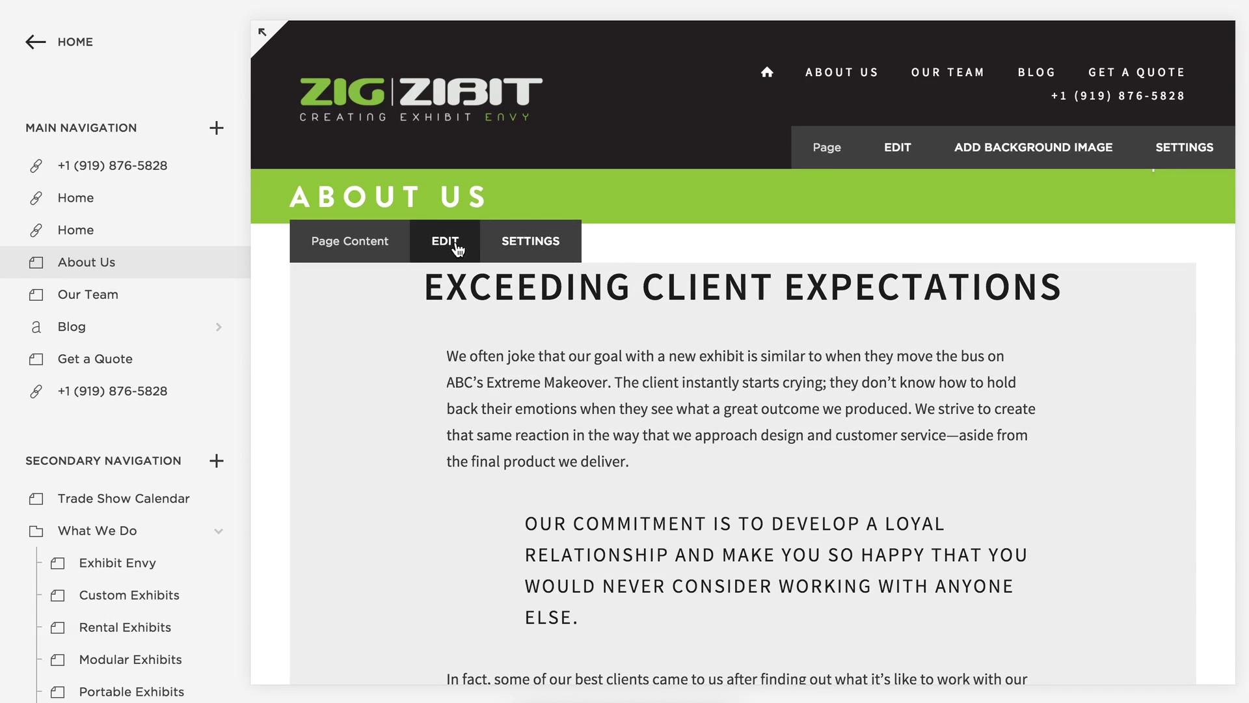
pyautogui.click(455, 243)
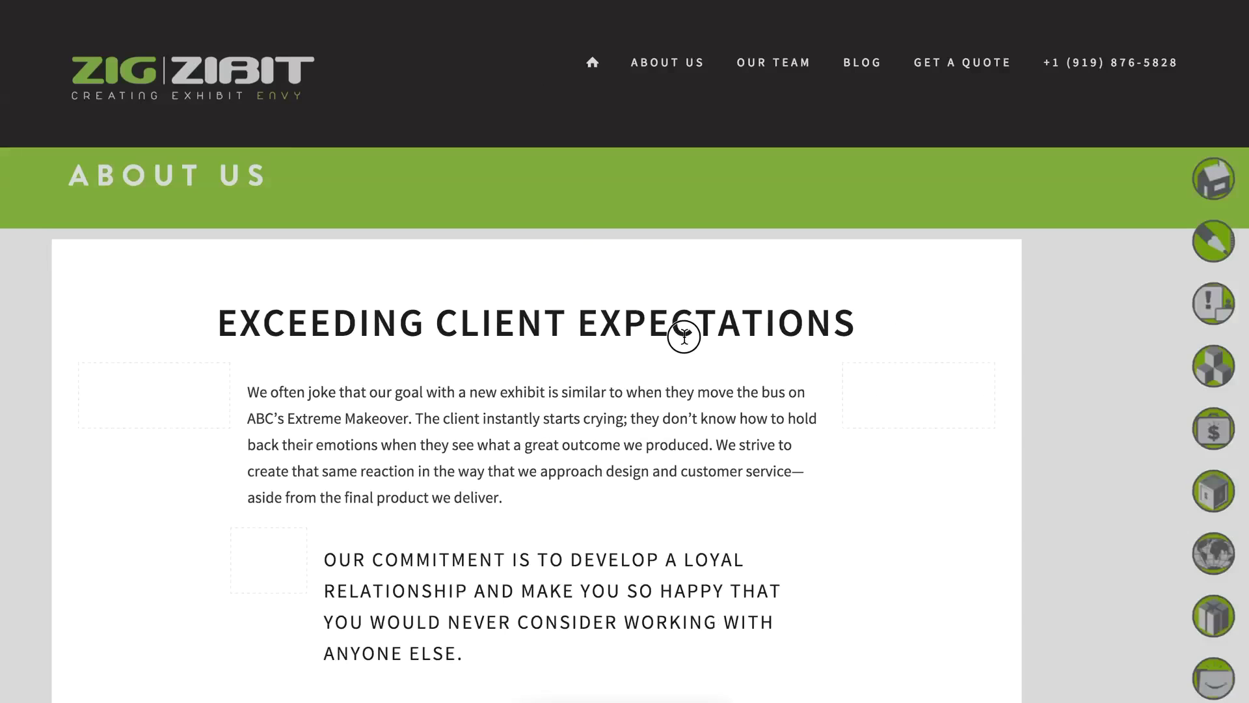
pyautogui.click(683, 329)
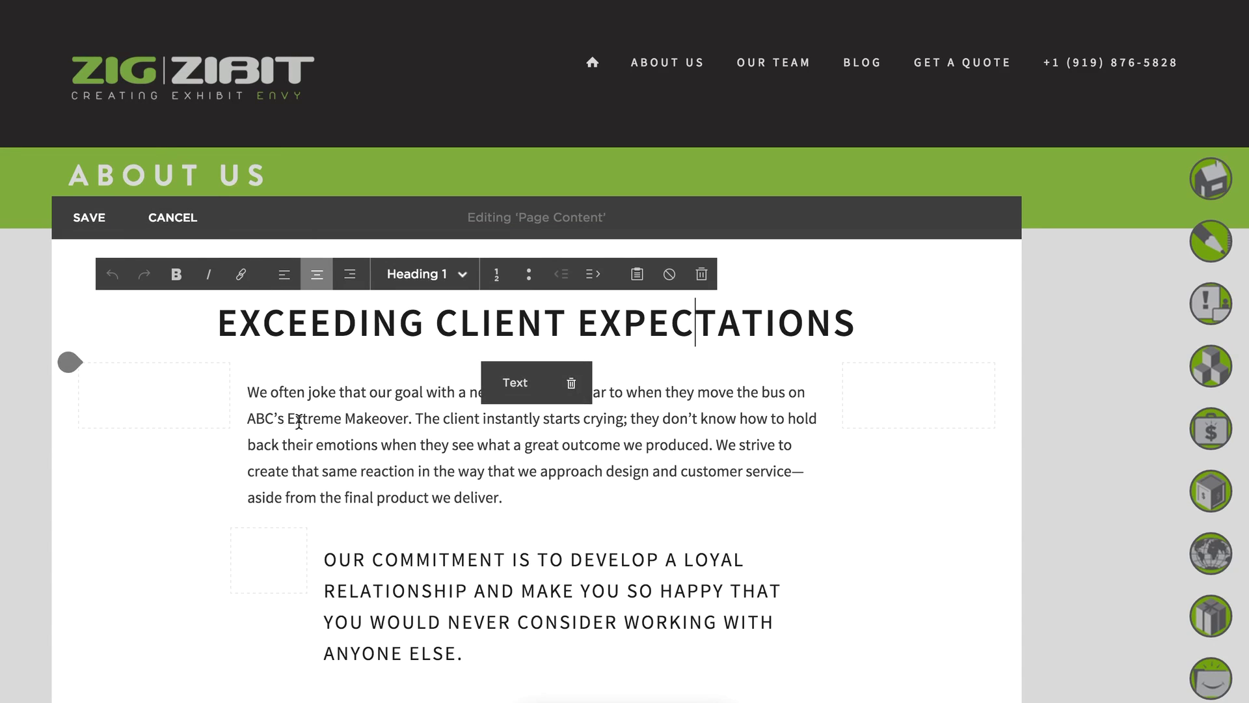
pyautogui.click(321, 393)
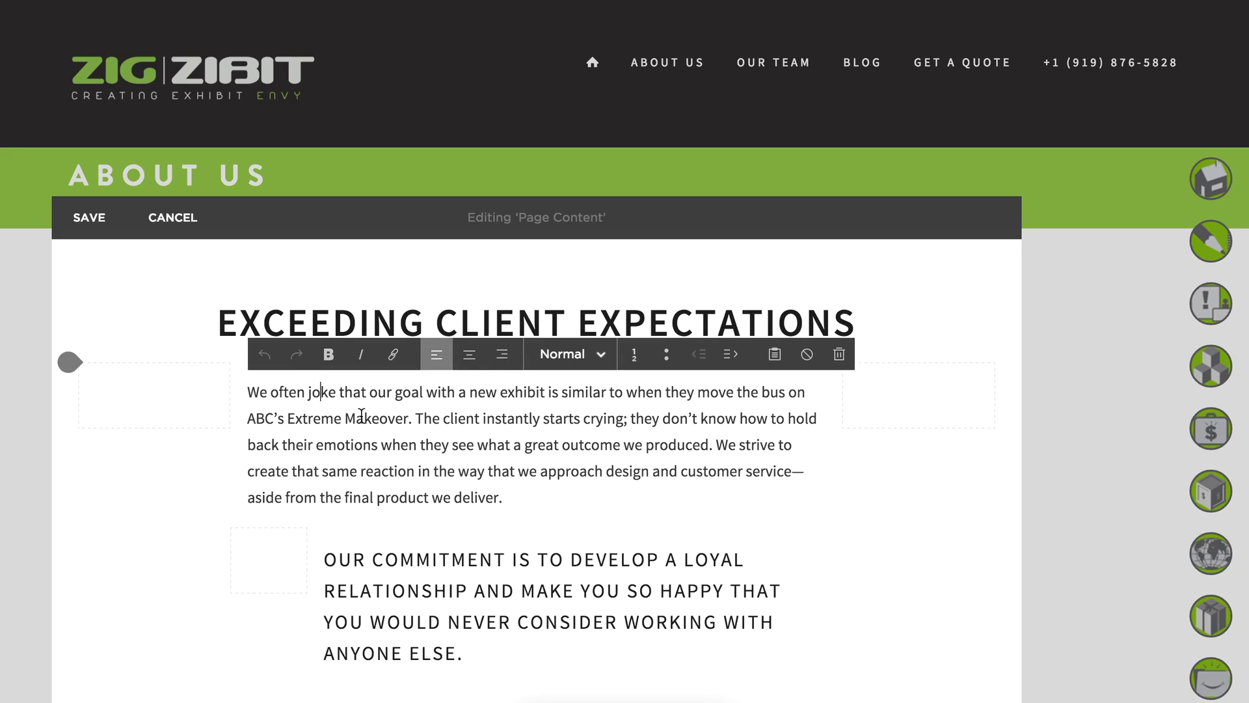
pyautogui.click(588, 360)
pyautogui.click(325, 445)
pyautogui.moveTo(449, 543)
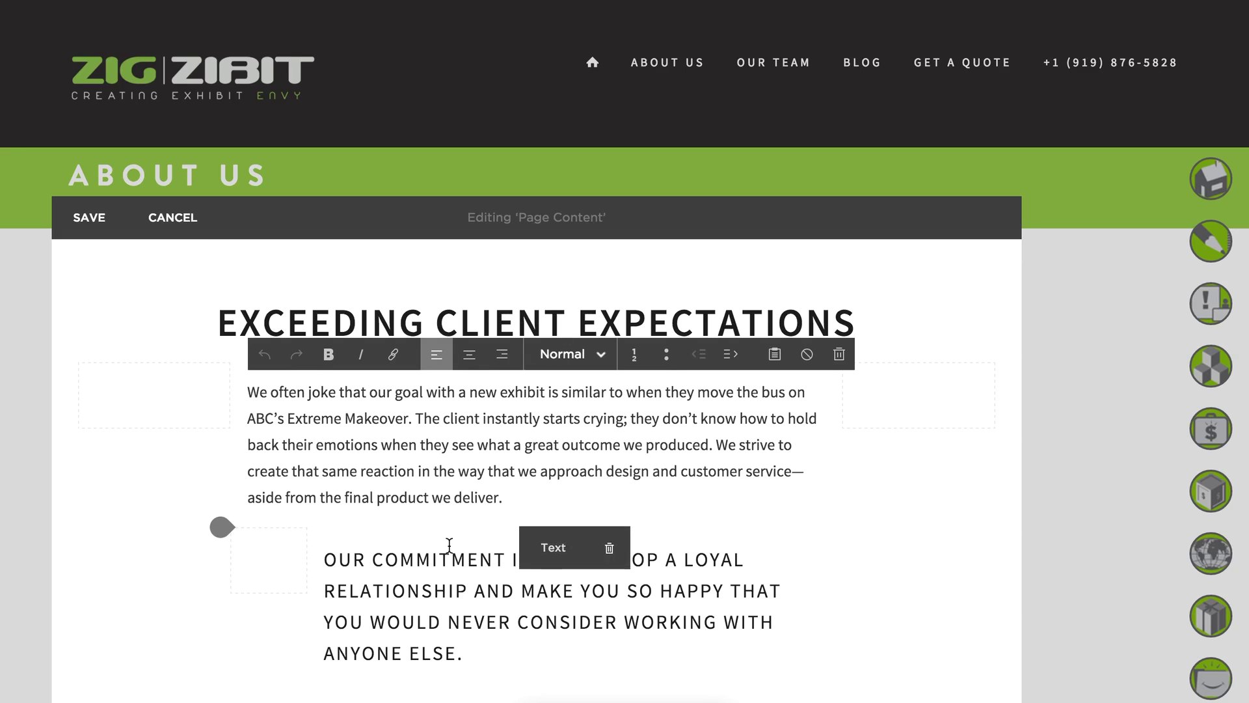
pyautogui.scroll(-1, 390, 546)
pyautogui.click(384, 547)
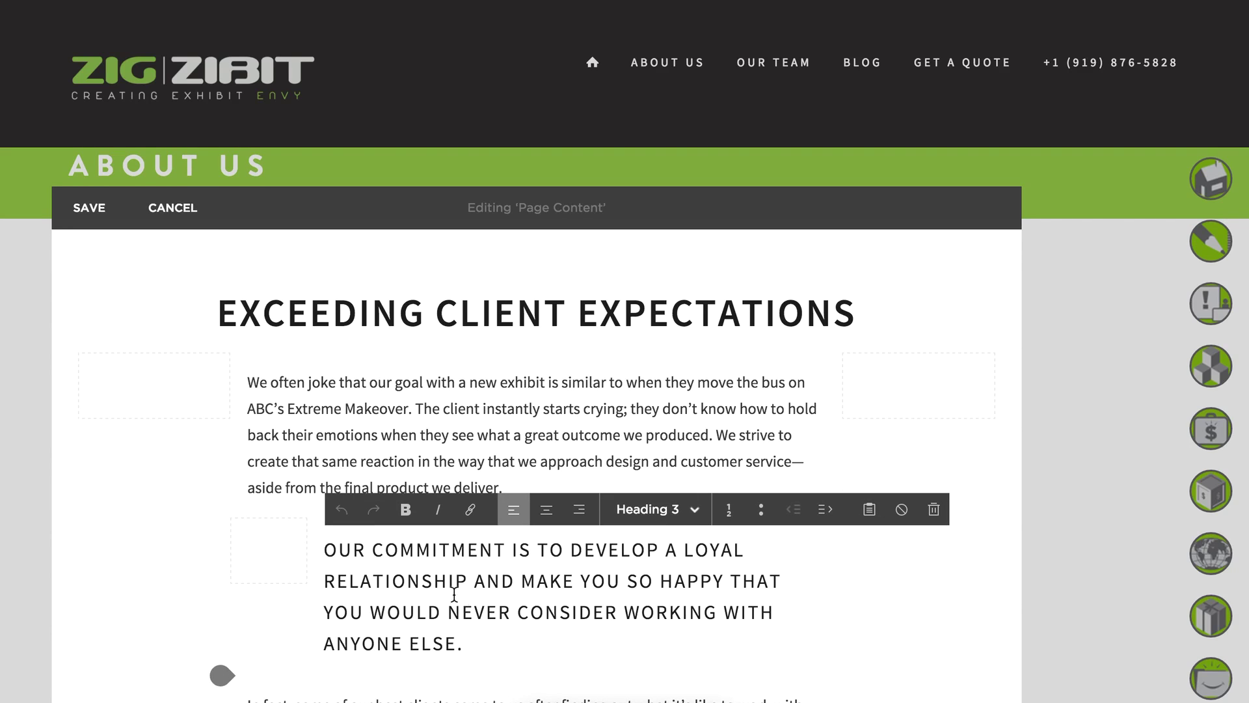
# Place the cursor in the "A Day in the Life" heading and examine the clock icon's image block controls.
pyautogui.scroll(-5, 445, 568)
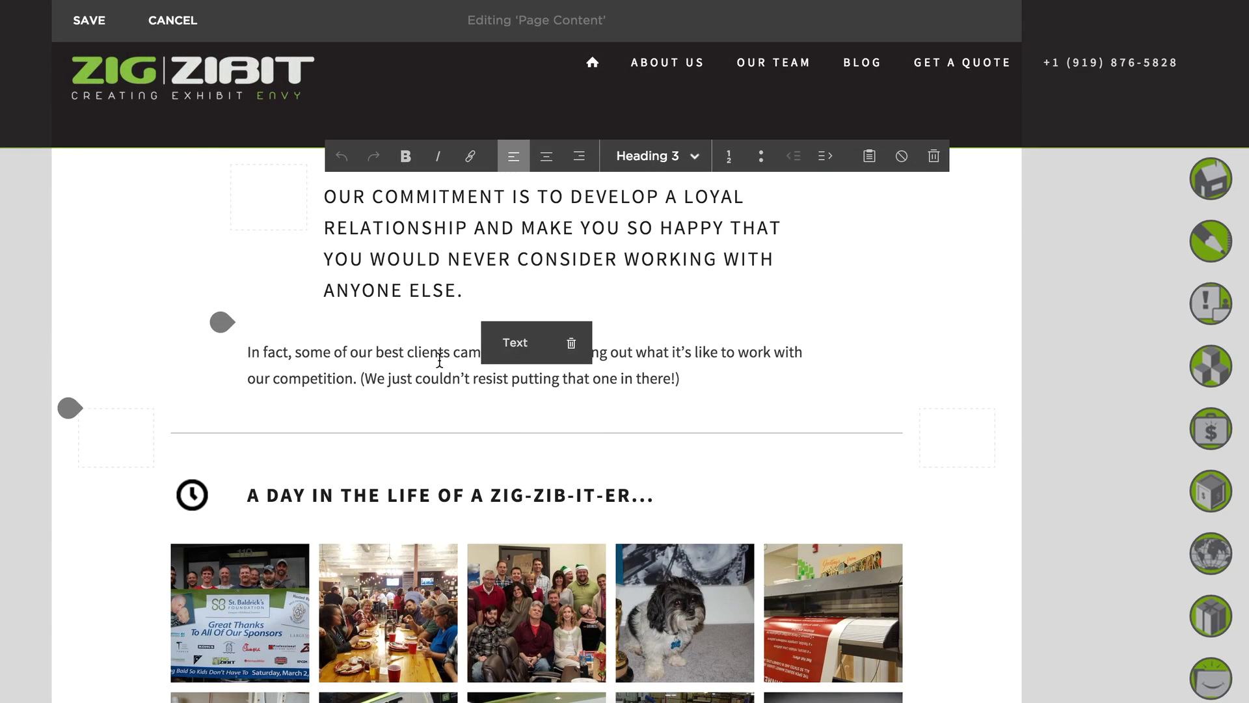
pyautogui.scroll(-1, 435, 377)
pyautogui.click(430, 395)
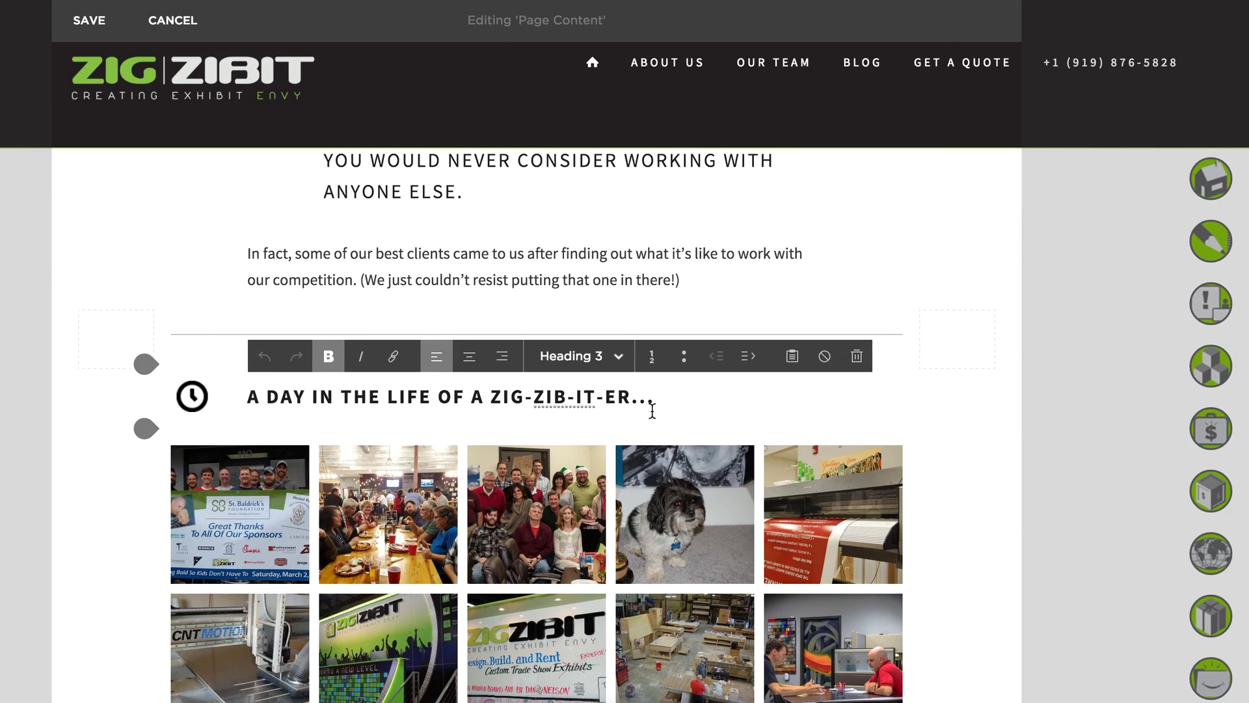
pyautogui.scroll(3, 607, 410)
pyautogui.scroll(-2, 607, 410)
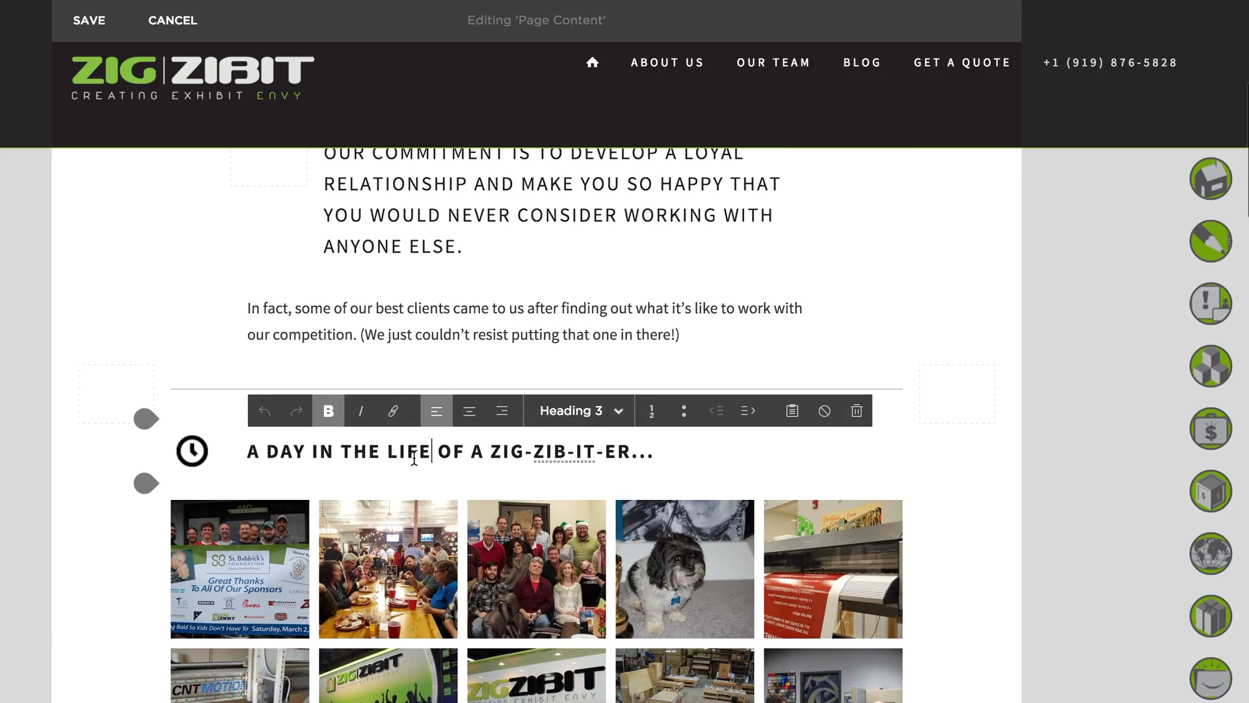
pyautogui.scroll(-2, 553, 430)
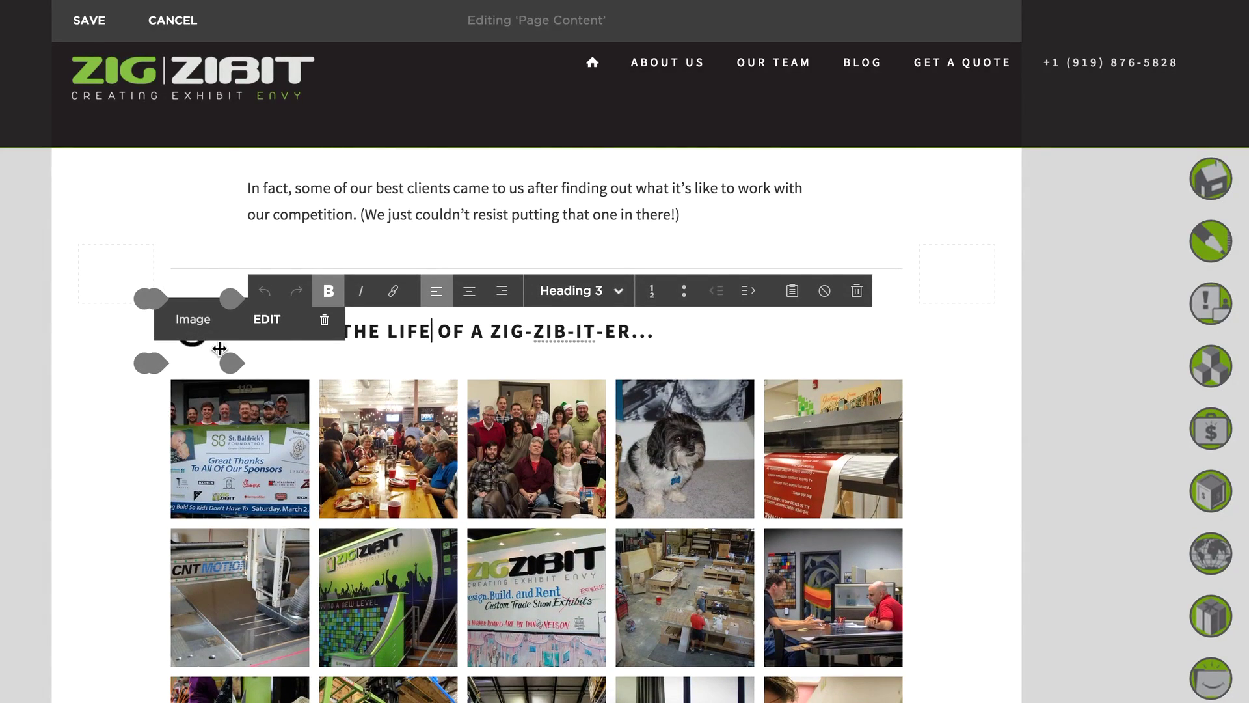
pyautogui.moveTo(231, 317)
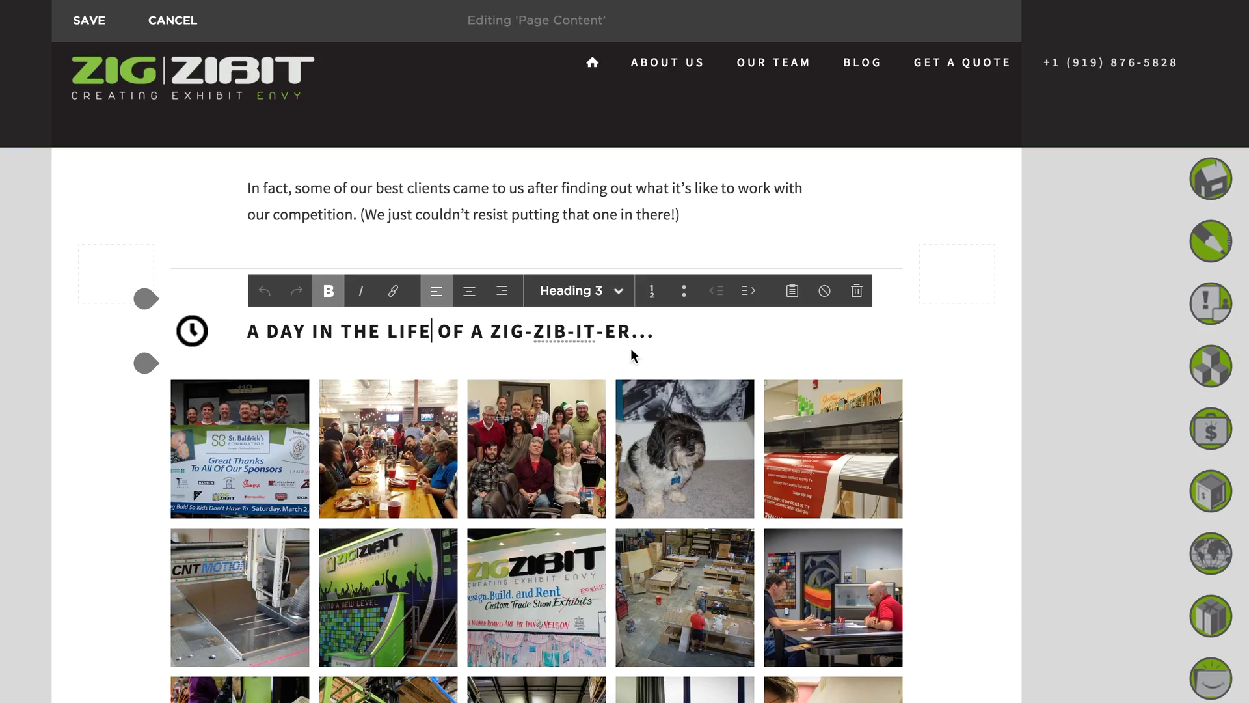
# Open the photo gallery block for editing and review its images down to the upload placeholder.
pyautogui.scroll(-1, 660, 352)
pyautogui.scroll(-10, 664, 351)
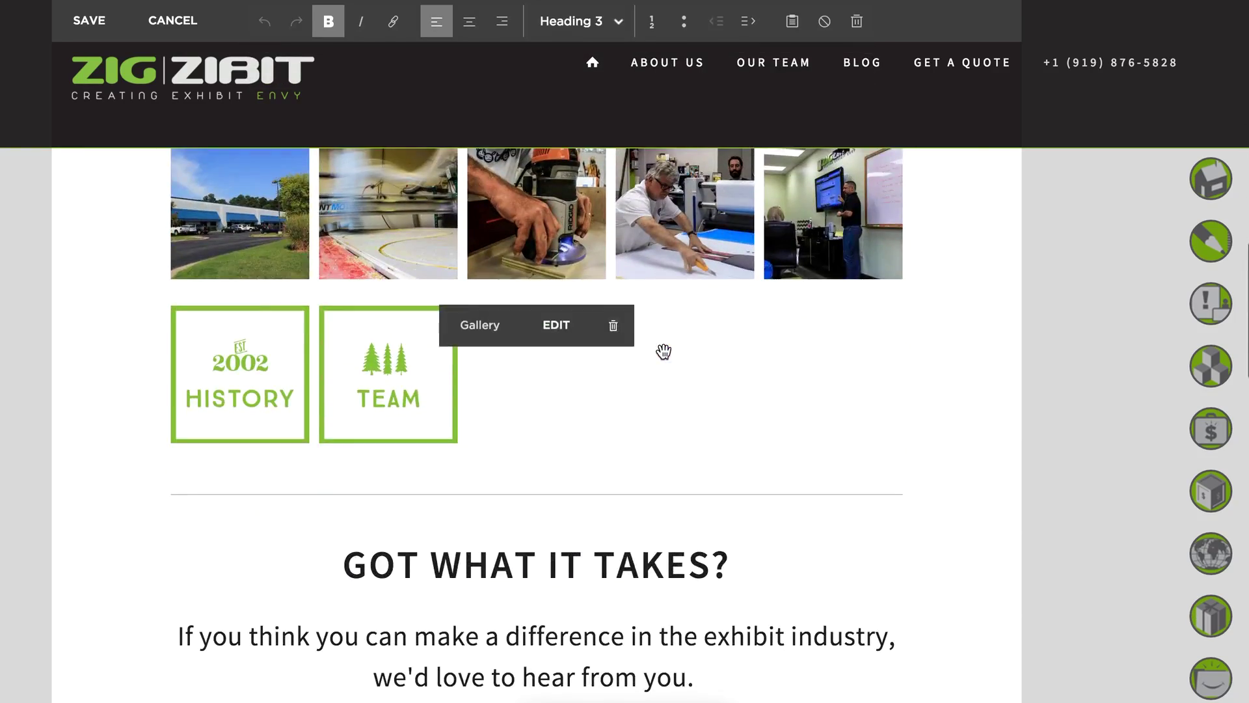
pyautogui.scroll(4, 664, 351)
pyautogui.scroll(5, 664, 351)
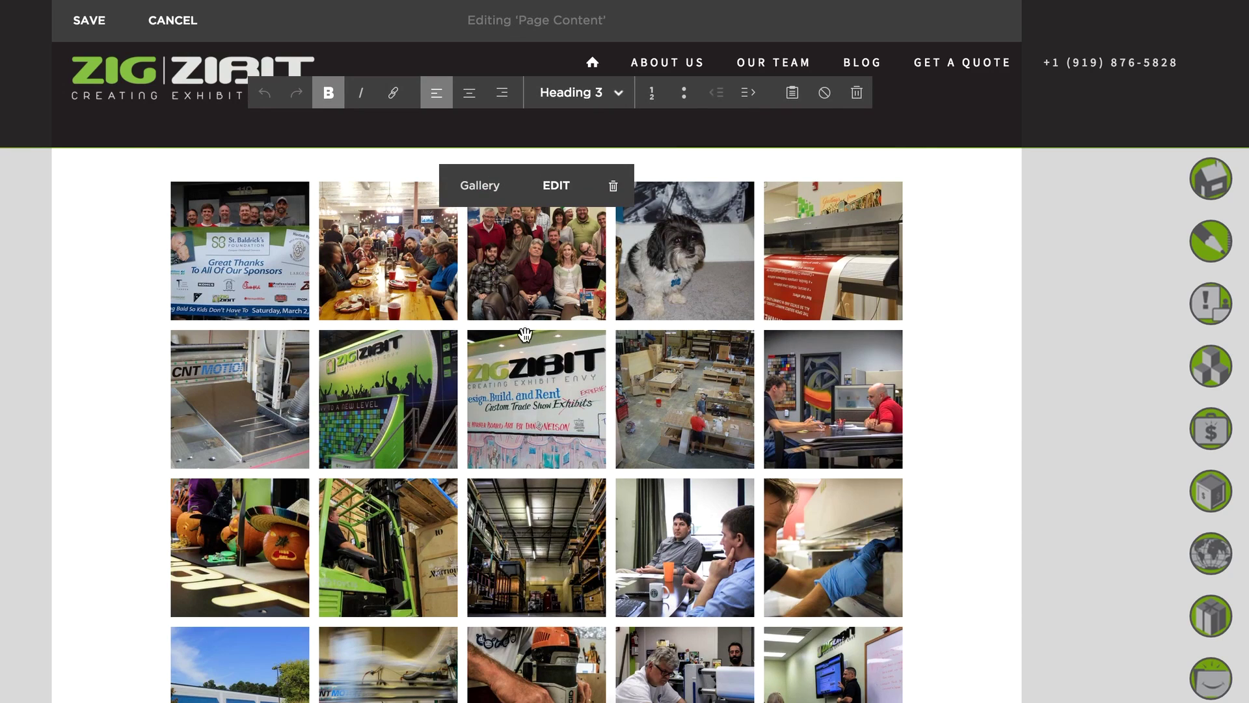
pyautogui.click(560, 187)
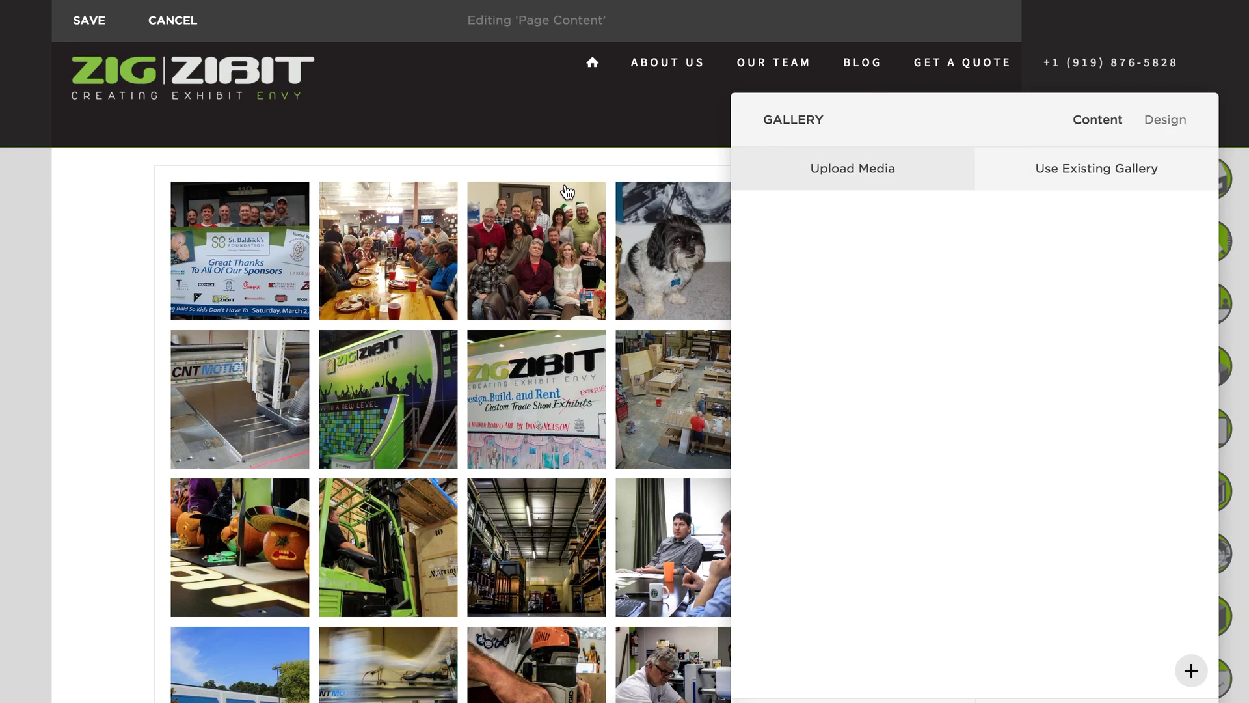
pyautogui.moveTo(807, 301)
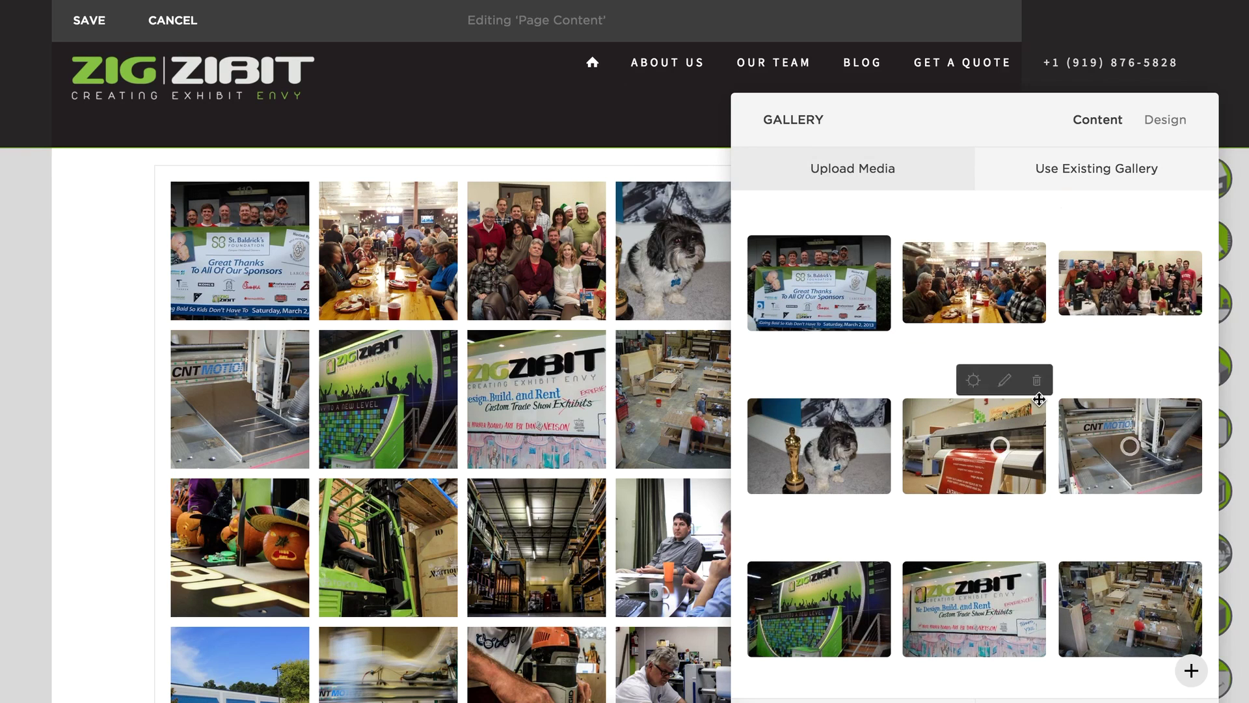
pyautogui.scroll(-5, 1037, 399)
pyautogui.scroll(-3, 1038, 400)
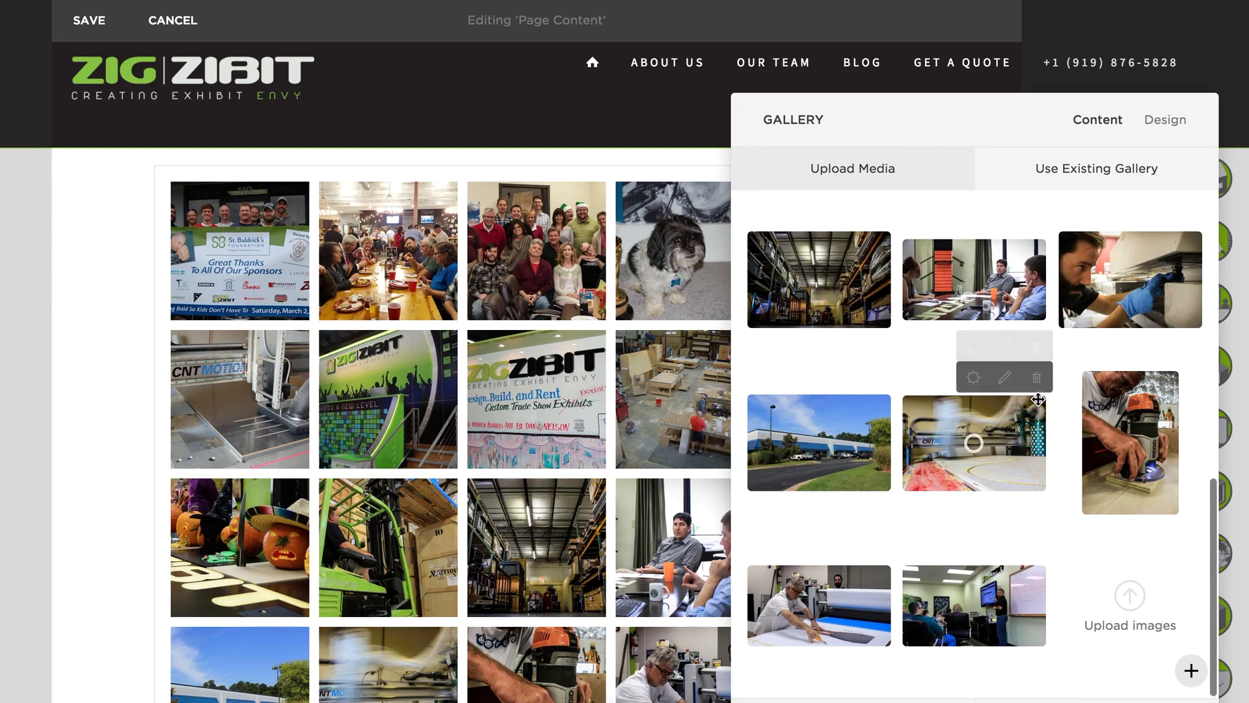
# Try to upload Chimp.png from the Desktop to the gallery and check the gallery on the page.
pyautogui.click(1140, 602)
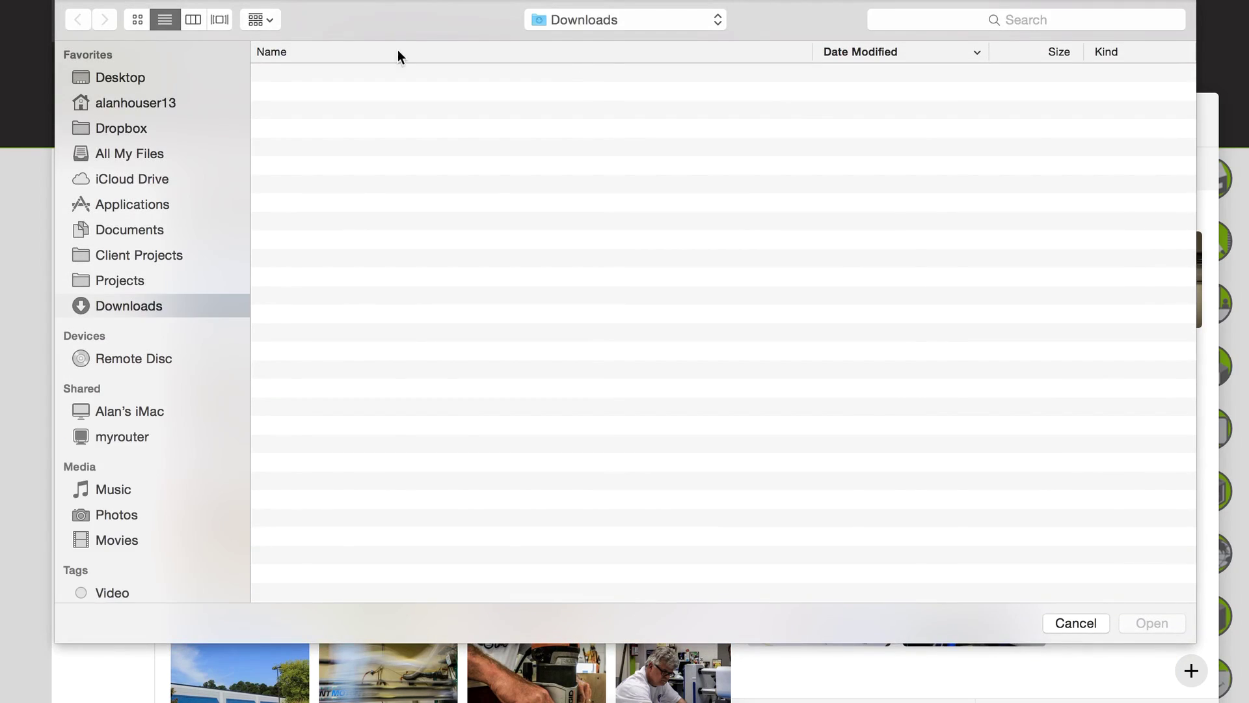
pyautogui.click(128, 78)
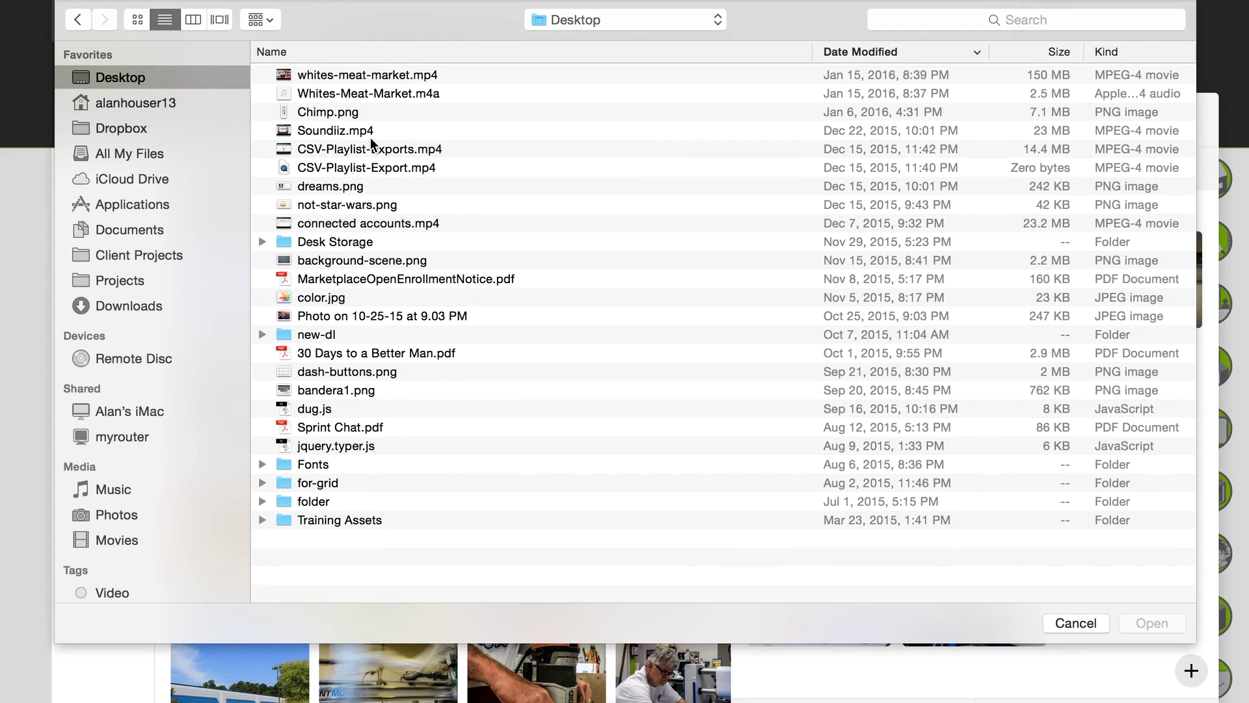
pyautogui.doubleClick(345, 116)
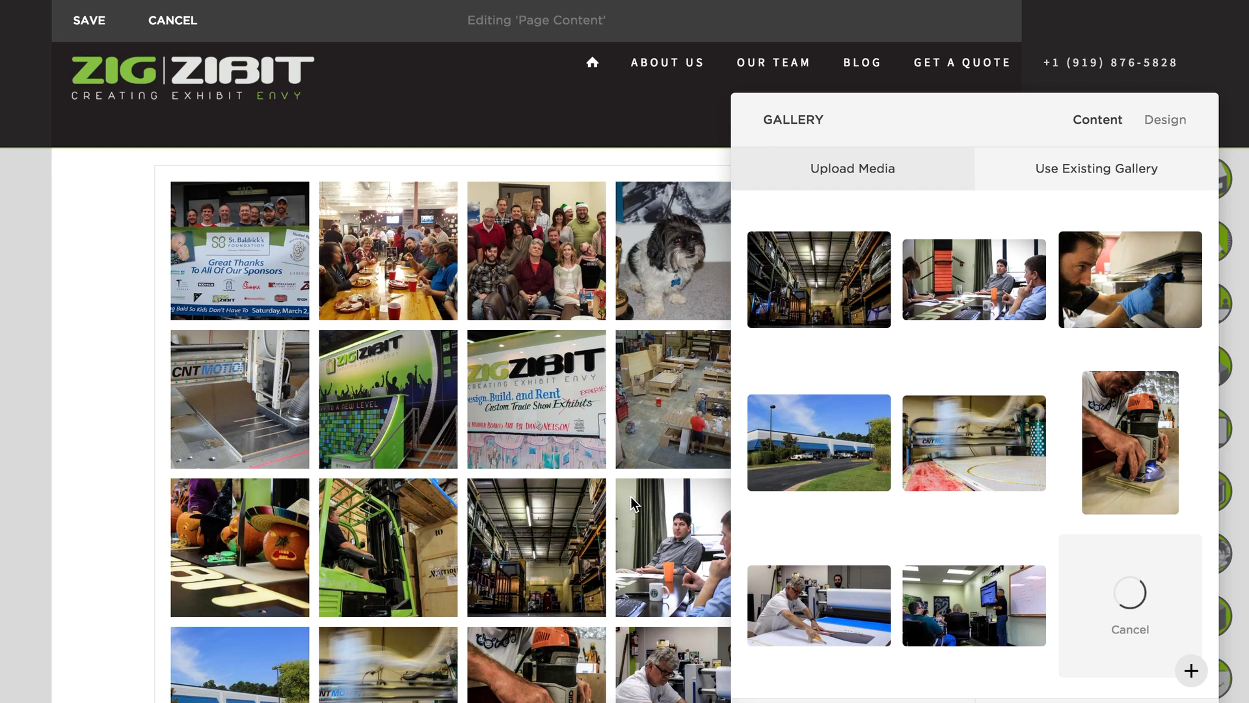
pyautogui.scroll(-10, 630, 497)
pyautogui.scroll(4, 630, 497)
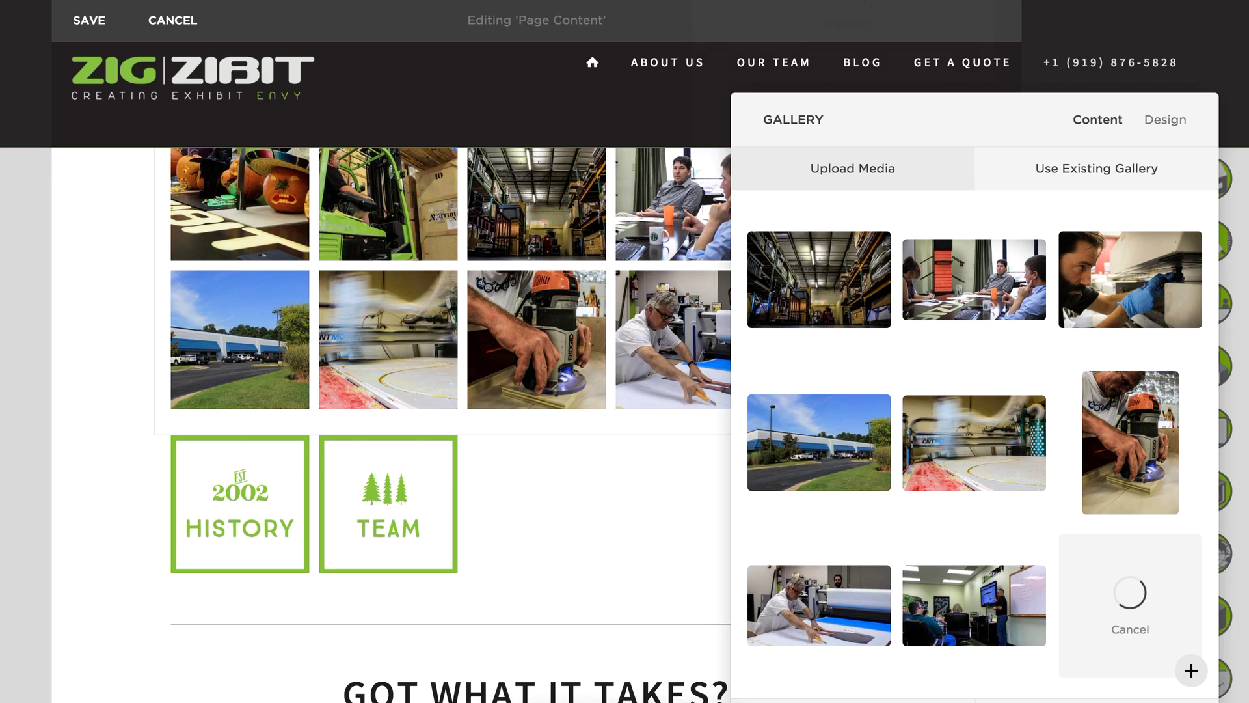
# Quit Dropbox and cancel the pending Chimp.png upload in the gallery.
pyautogui.click(844, 1)
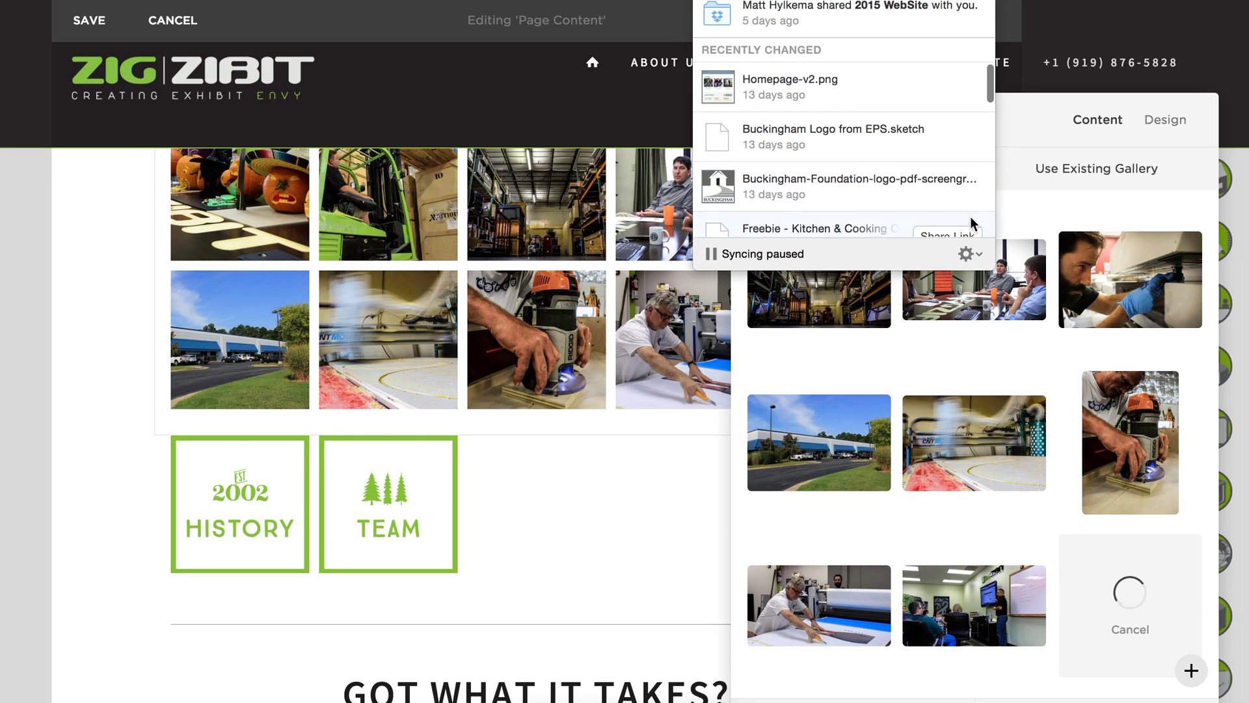
pyautogui.click(968, 254)
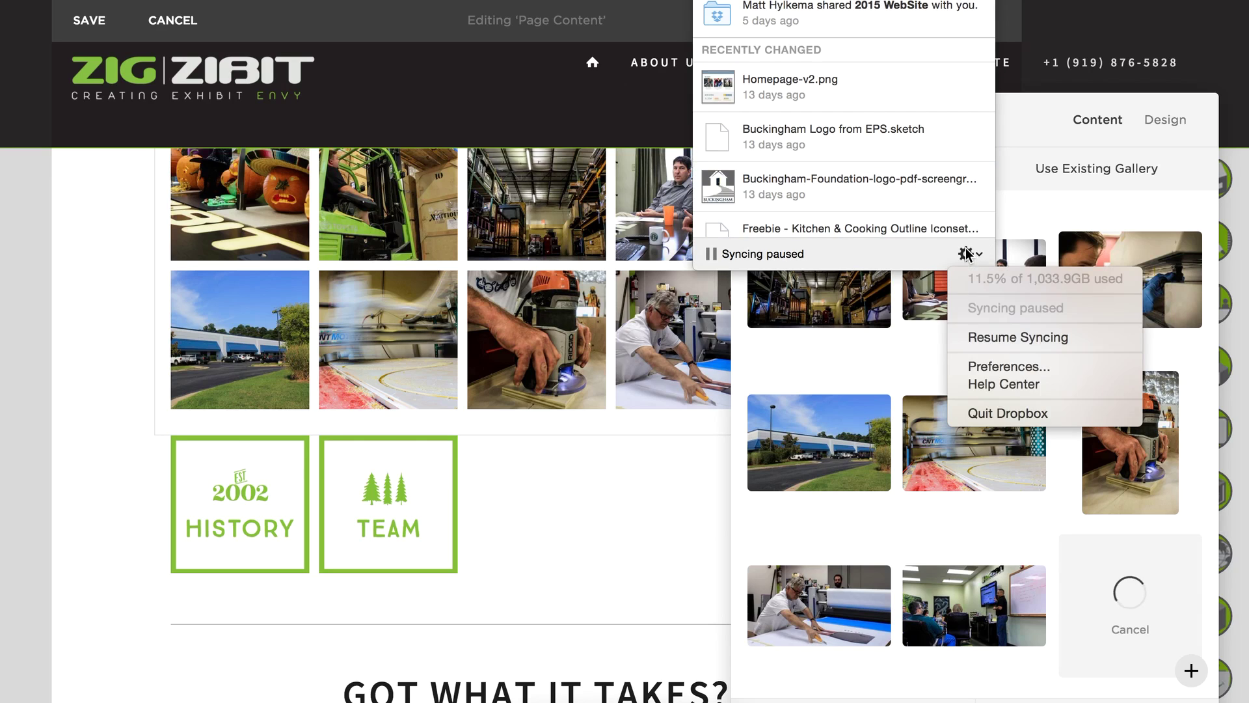
pyautogui.click(1003, 411)
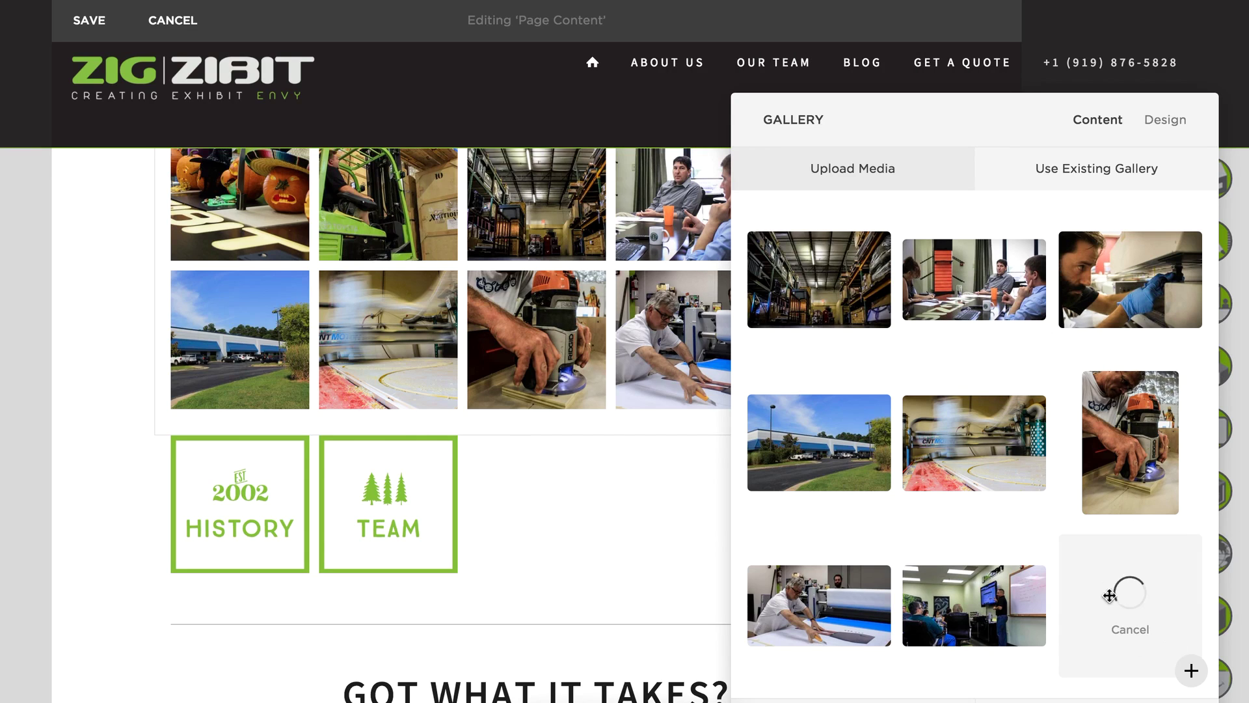
pyautogui.click(1141, 631)
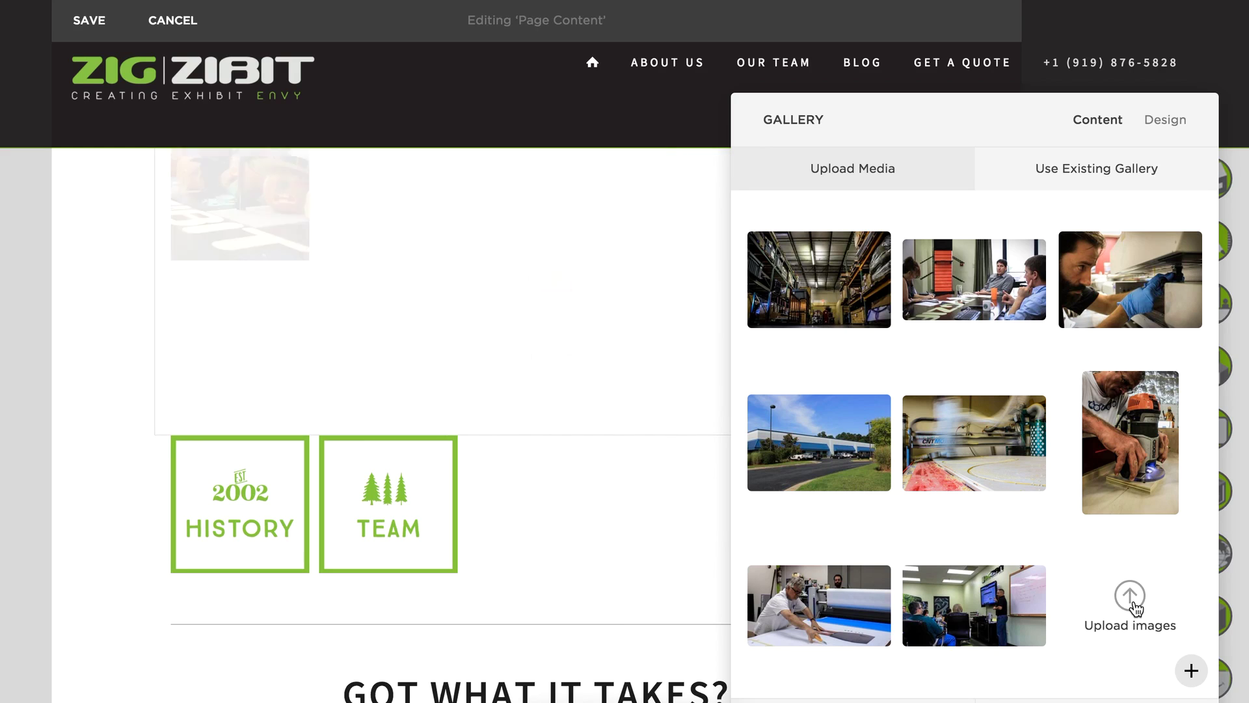
# Upload the asset1 JPEG from the Desktop's Training Assets folder to the gallery.
pyautogui.click(1133, 604)
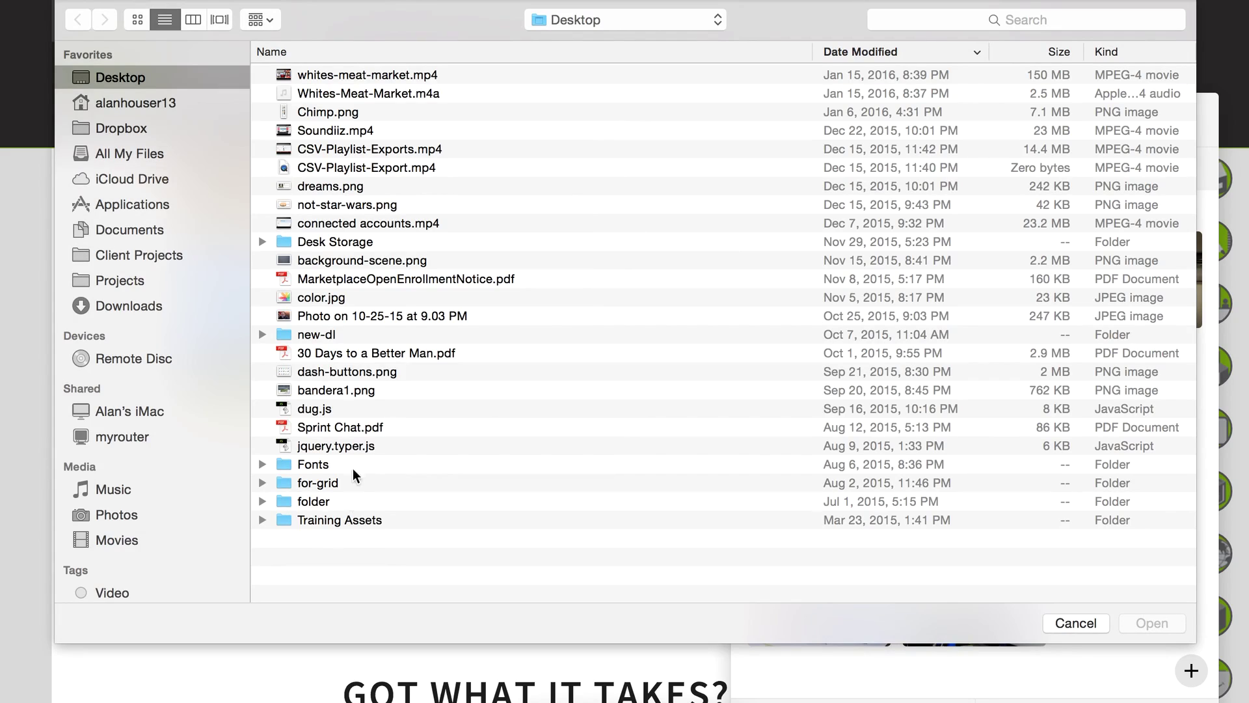
pyautogui.doubleClick(311, 520)
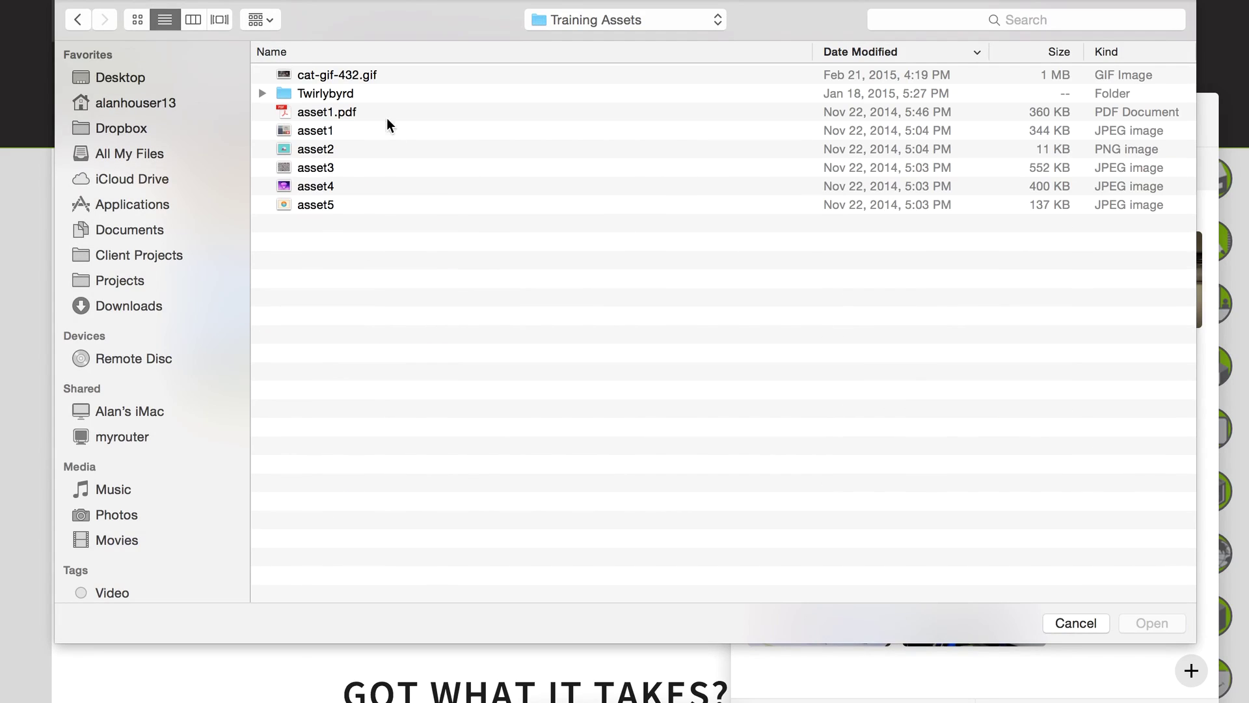
pyautogui.doubleClick(313, 130)
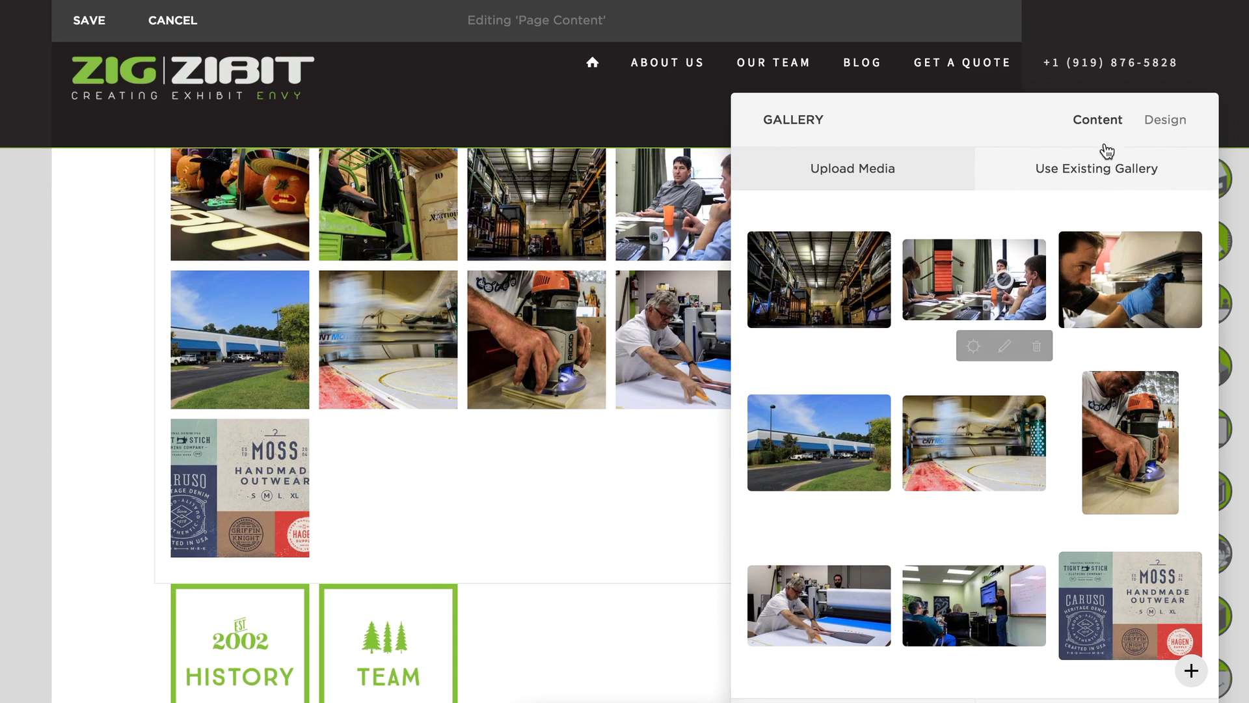
# Show the gallery's design settings and compare the grid with Crop Images disabled and enabled again.
pyautogui.click(1165, 123)
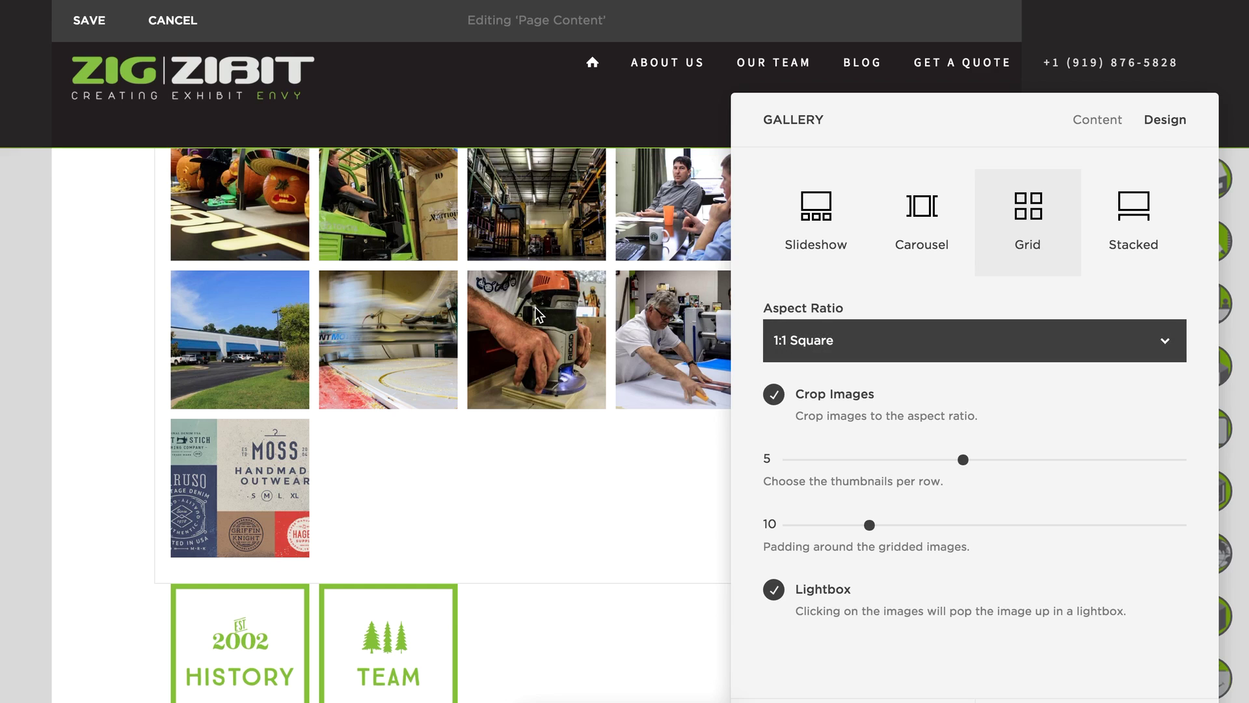
pyautogui.click(778, 400)
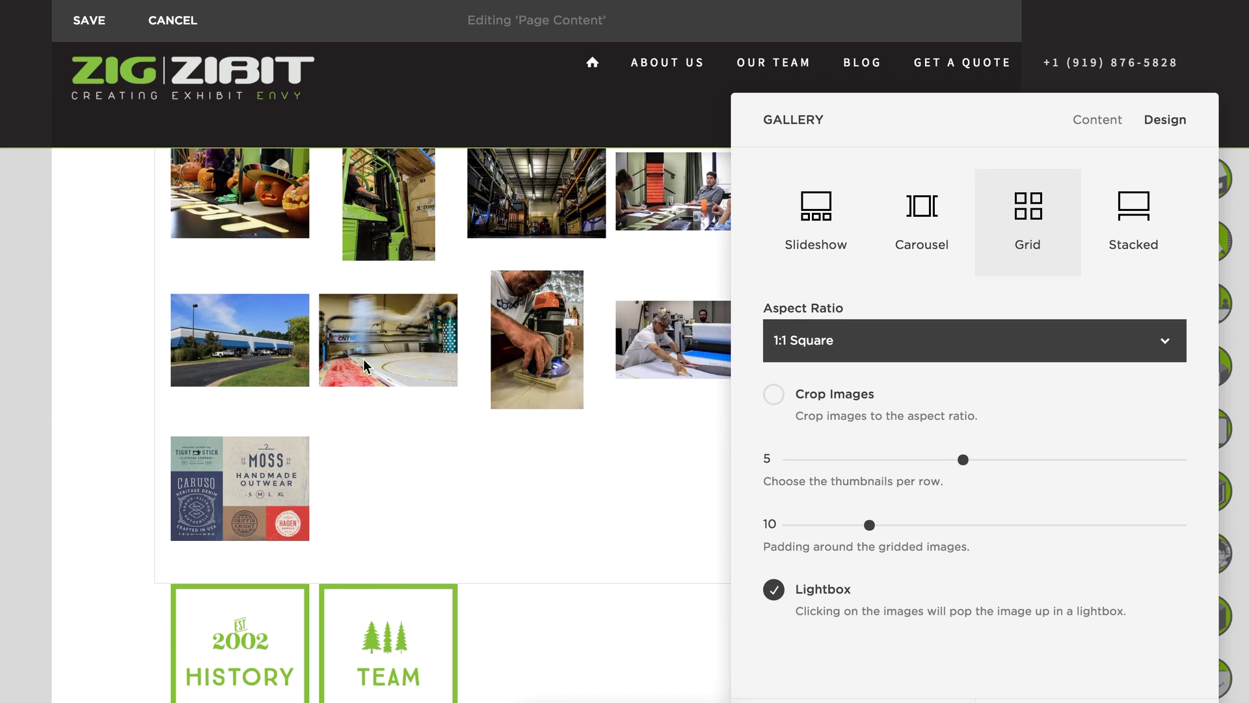
pyautogui.click(775, 398)
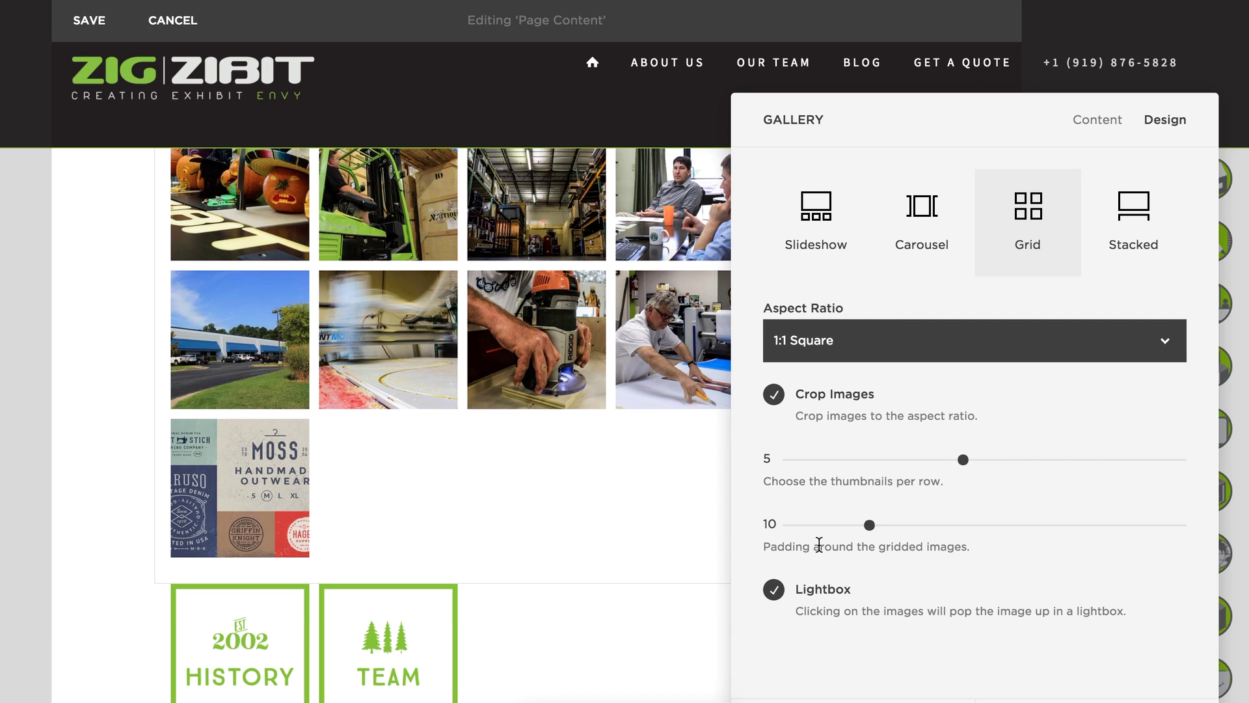
# Try a higher brightness on the gallery's first photo, the sponsor banner, in the photo editor and close it without saving.
pyautogui.moveTo(872, 524)
pyautogui.mouseDown()
pyautogui.moveTo(859, 525)
pyautogui.moveTo(872, 524)
pyautogui.mouseUp()
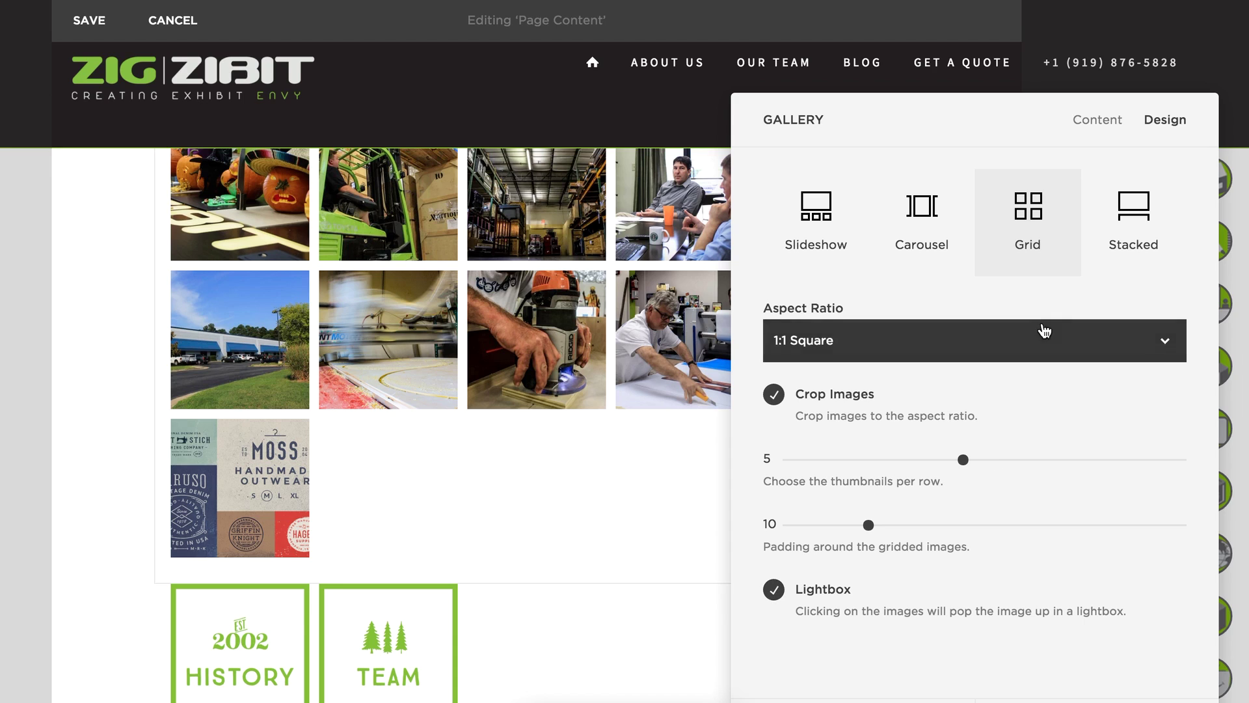
pyautogui.click(1100, 119)
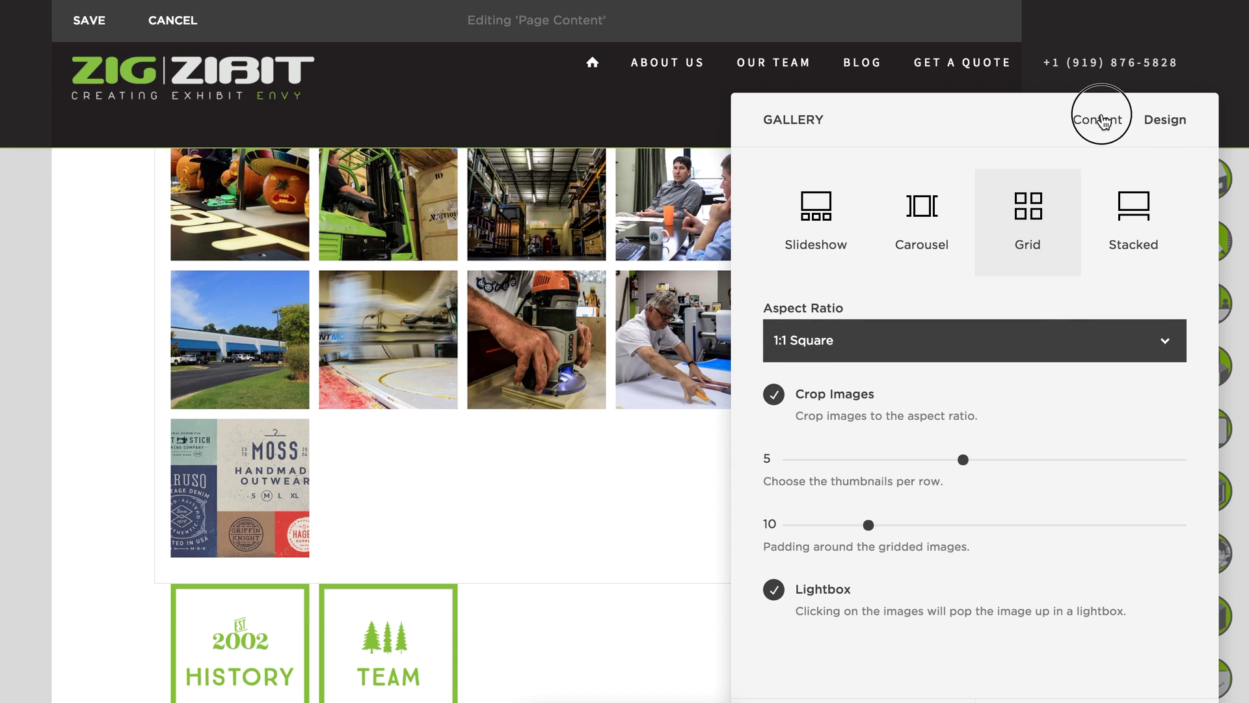
pyautogui.scroll(15, 891, 273)
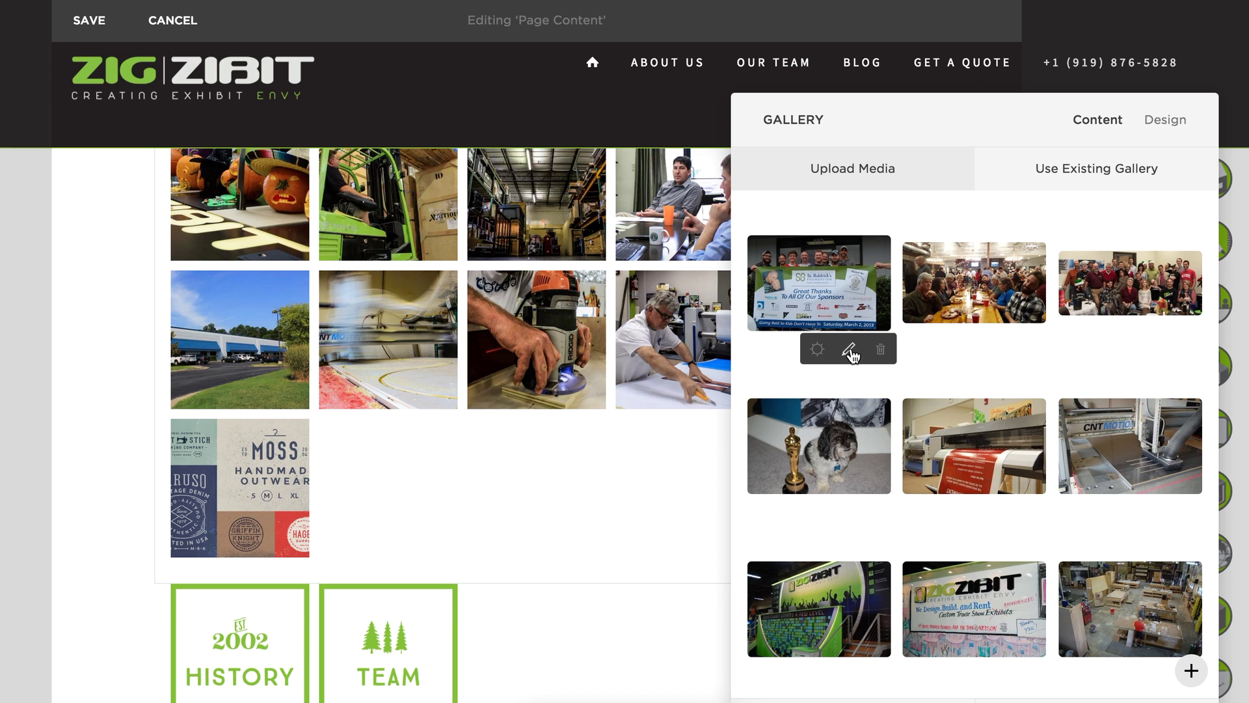
pyautogui.click(817, 349)
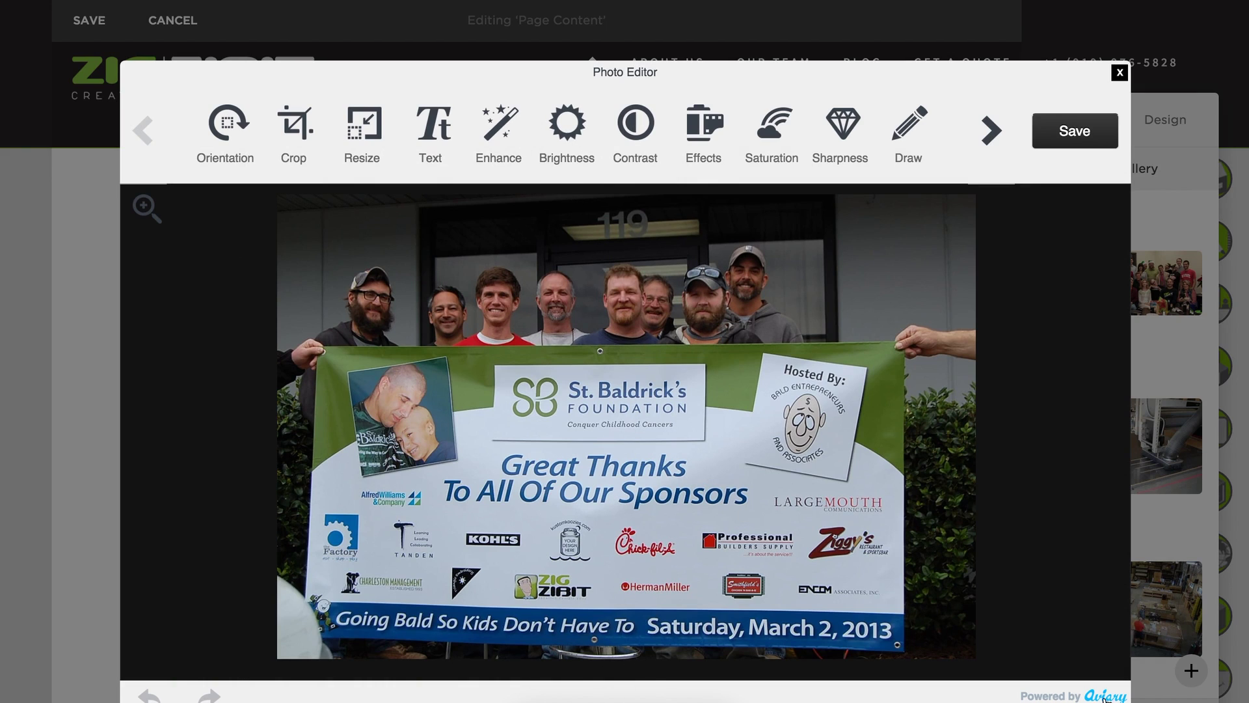
pyautogui.click(567, 123)
pyautogui.moveTo(628, 140); pyautogui.dragTo(753, 153)
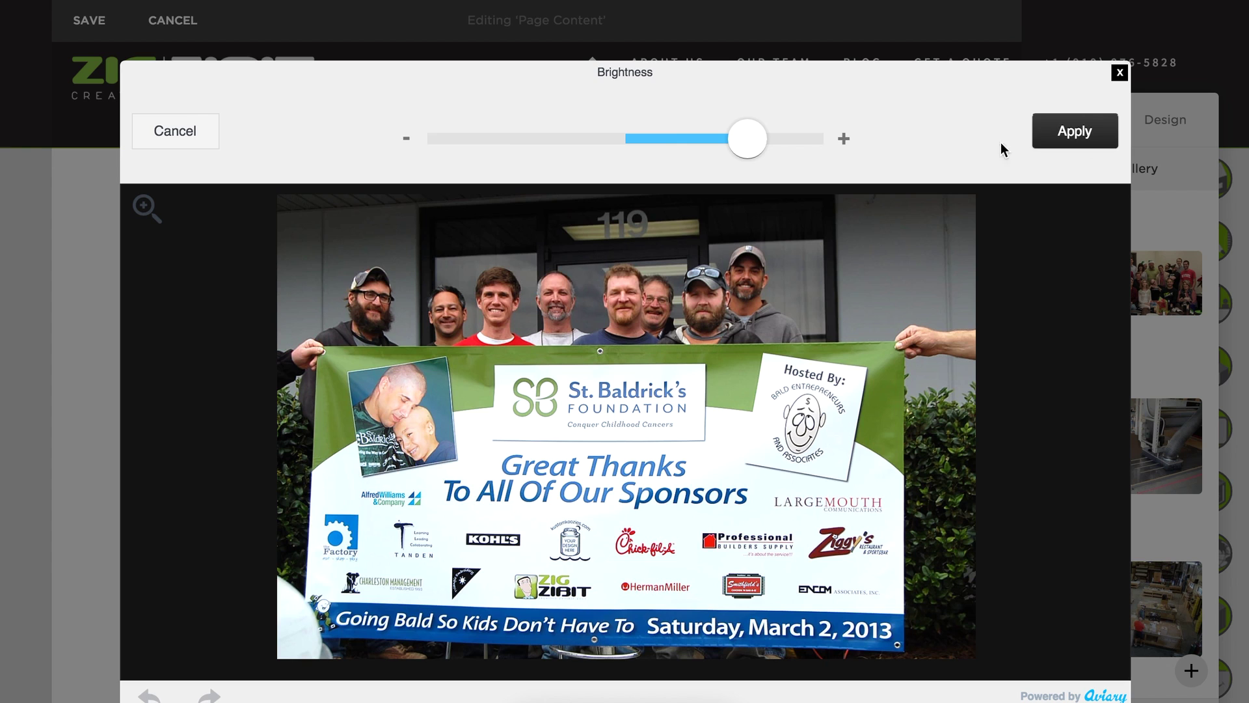
pyautogui.click(176, 132)
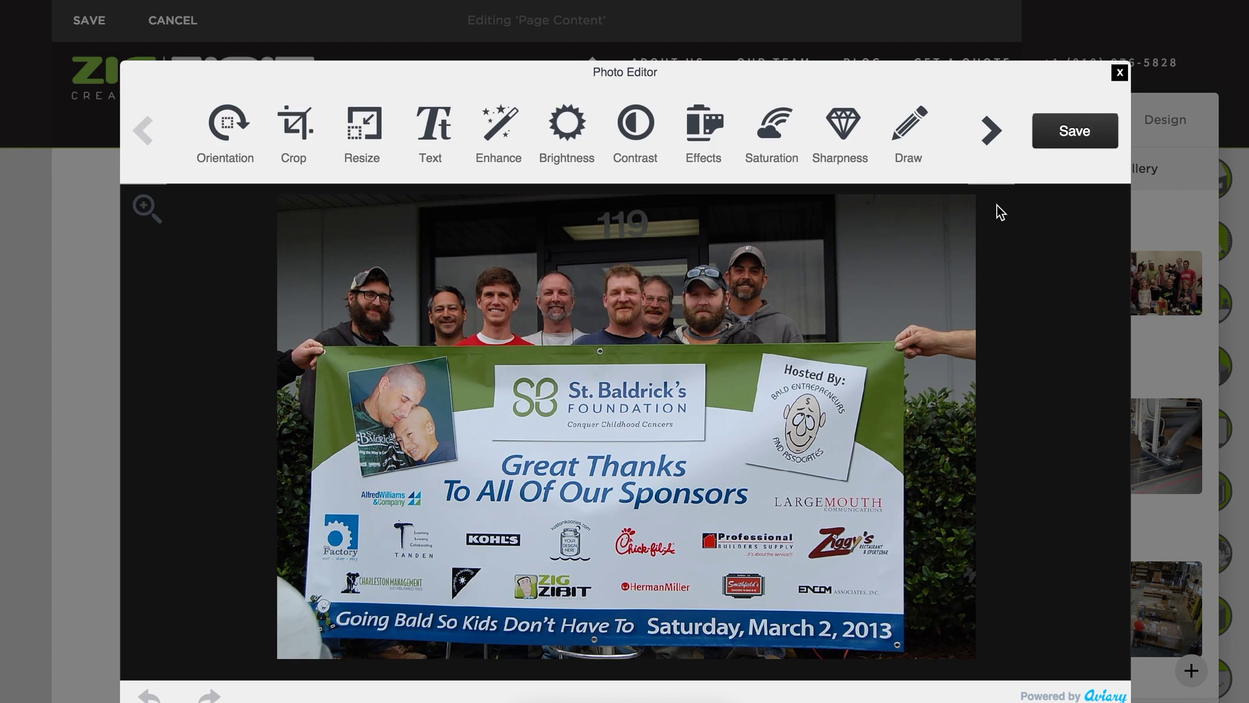
pyautogui.click(1118, 74)
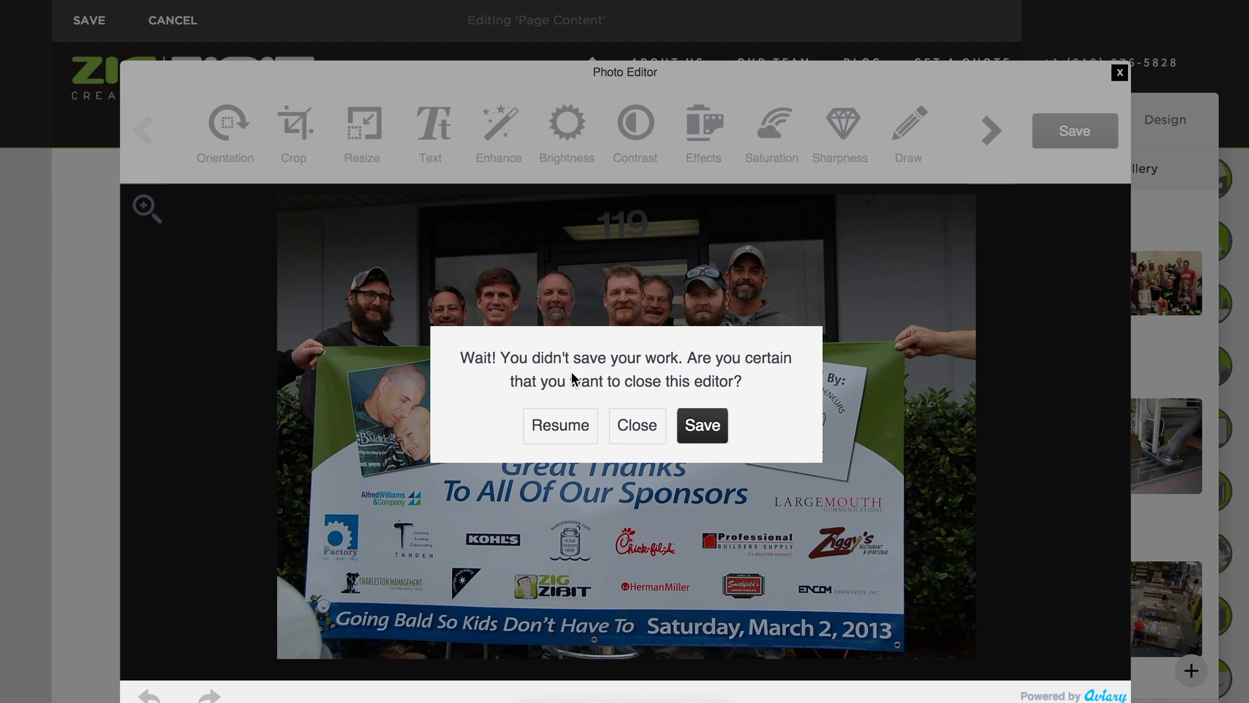
pyautogui.click(652, 430)
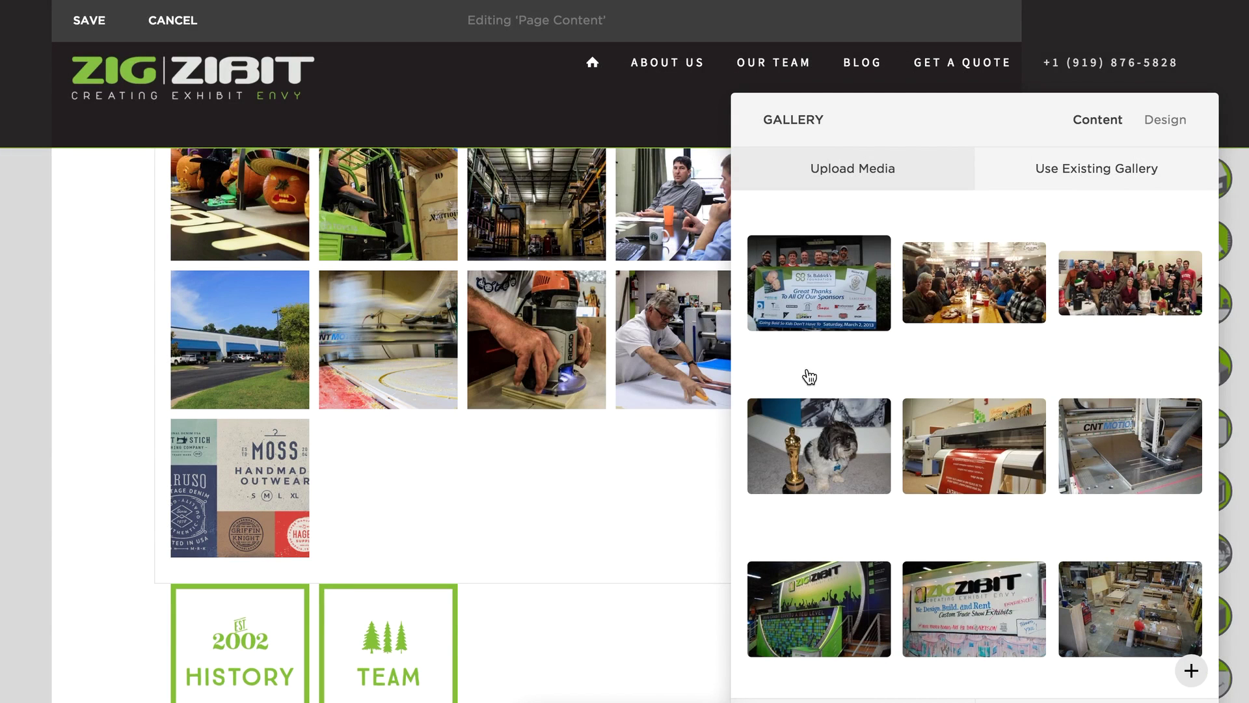
# Enter "Dudes about to get bald" as the image title of the sponsor banner photo in the gallery.
pyautogui.moveTo(829, 346)
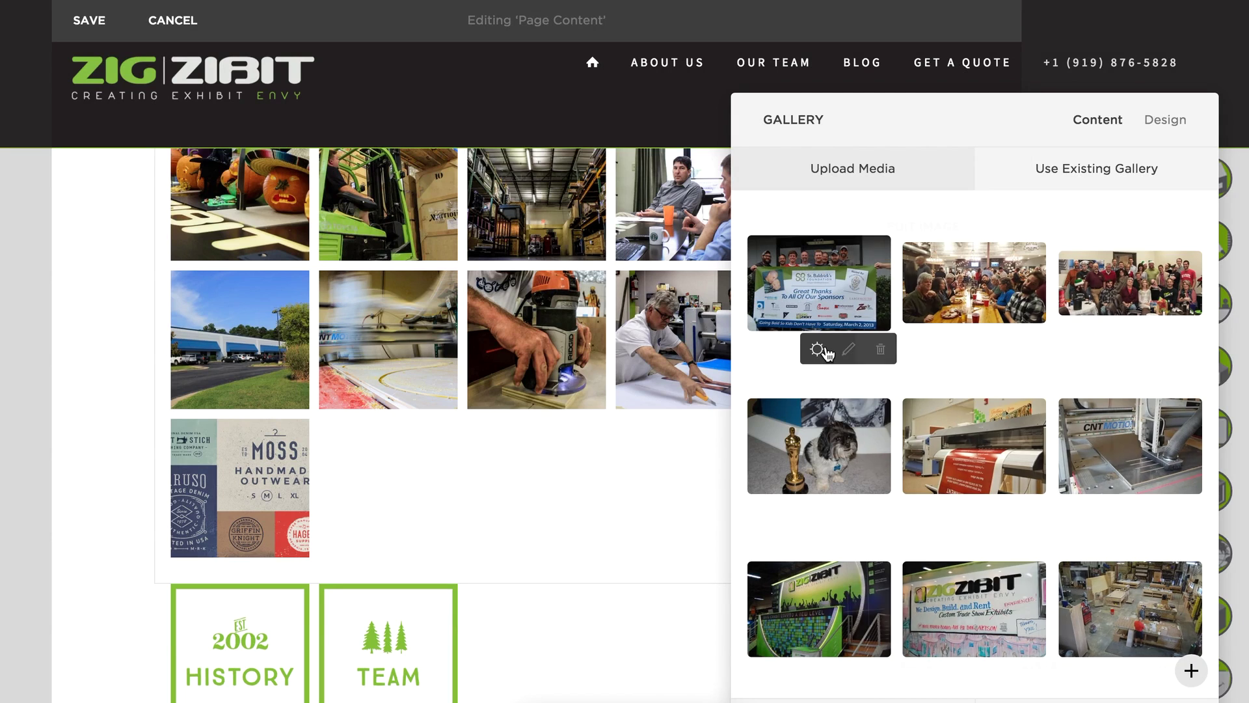
pyautogui.click(818, 350)
pyautogui.click(965, 291)
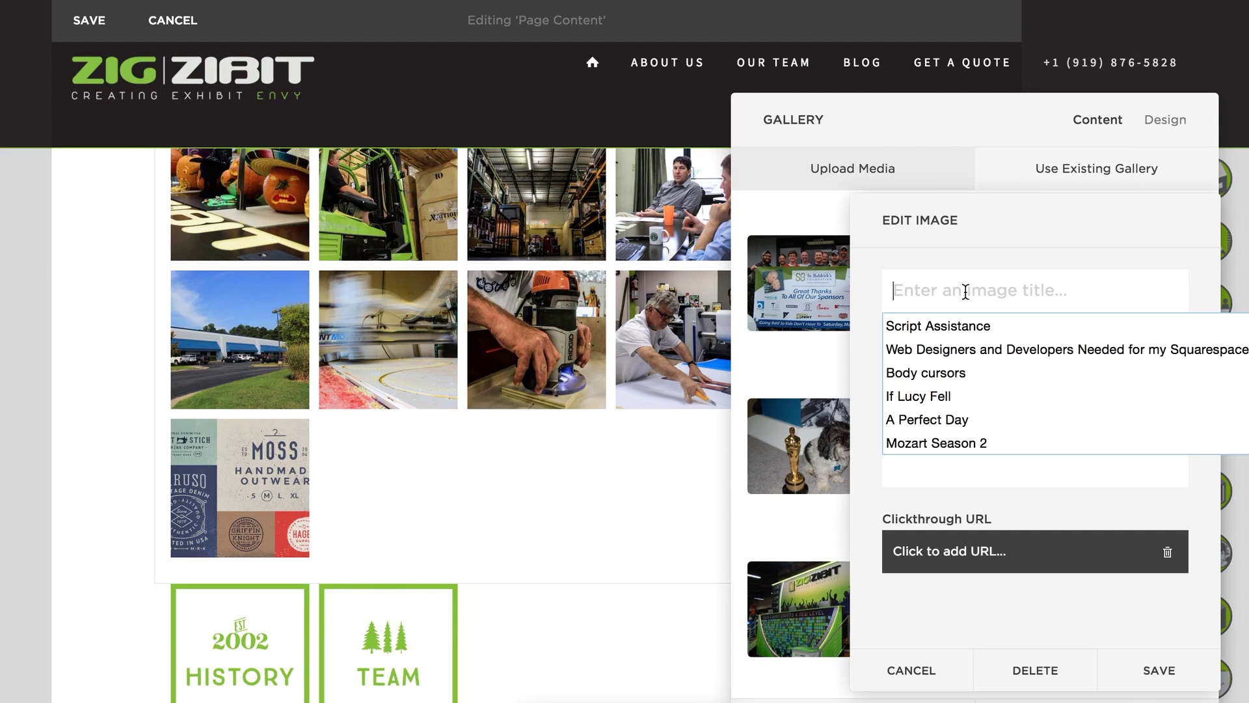
pyautogui.press('Escape')
pyautogui.write('Here')
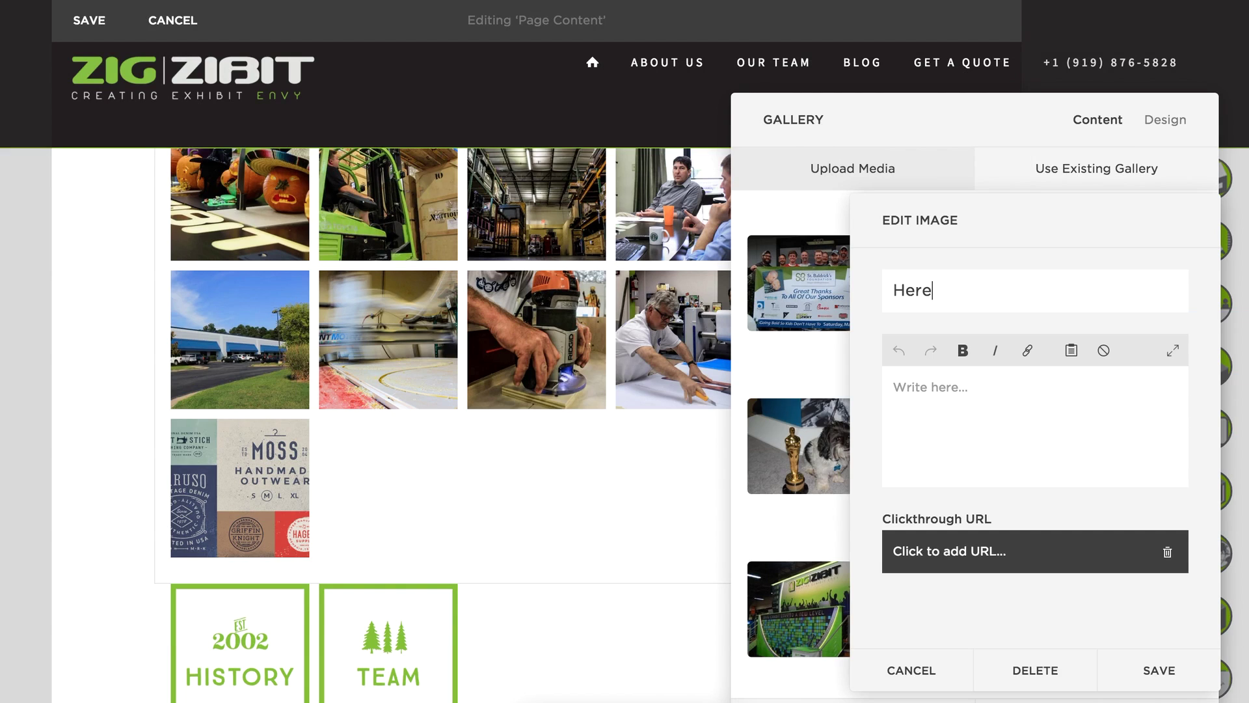
pyautogui.press('BackSpace')
pyautogui.press('BackSpace')
pyautogui.press('BackSpace')
pyautogui.write('Dudes about to get bald')
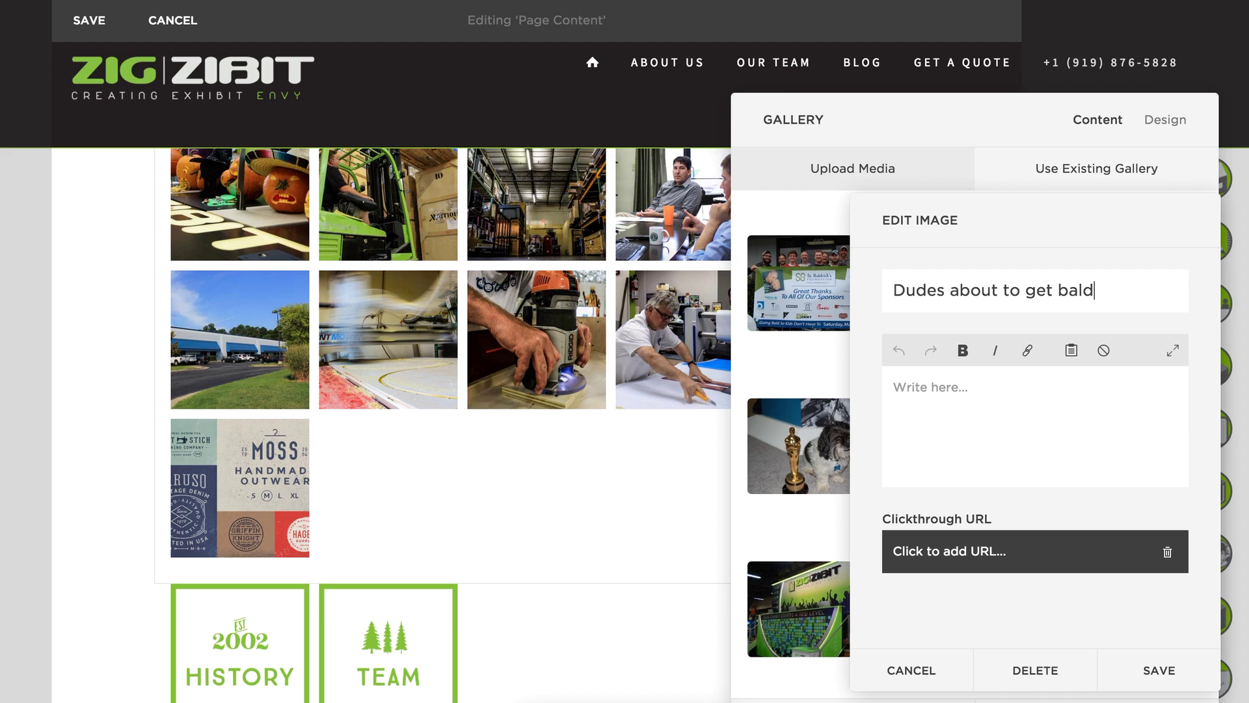
# Paste LittleIpsum placeholder text into the image description and trim it to "Praesent commodo cursus magna, vel scelerisque nisl consectetur et.".
pyautogui.click(924, 397)
pyautogui.press('super+space')
pyautogui.write('litt')
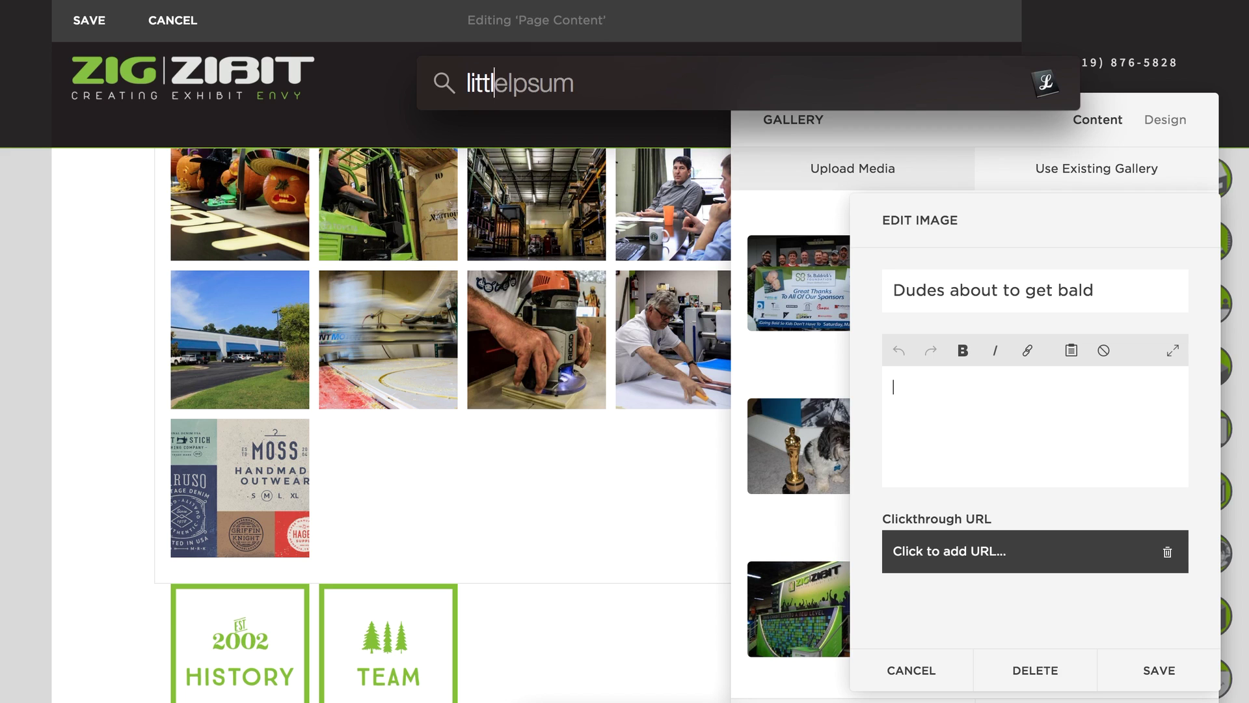
pyautogui.press('Return')
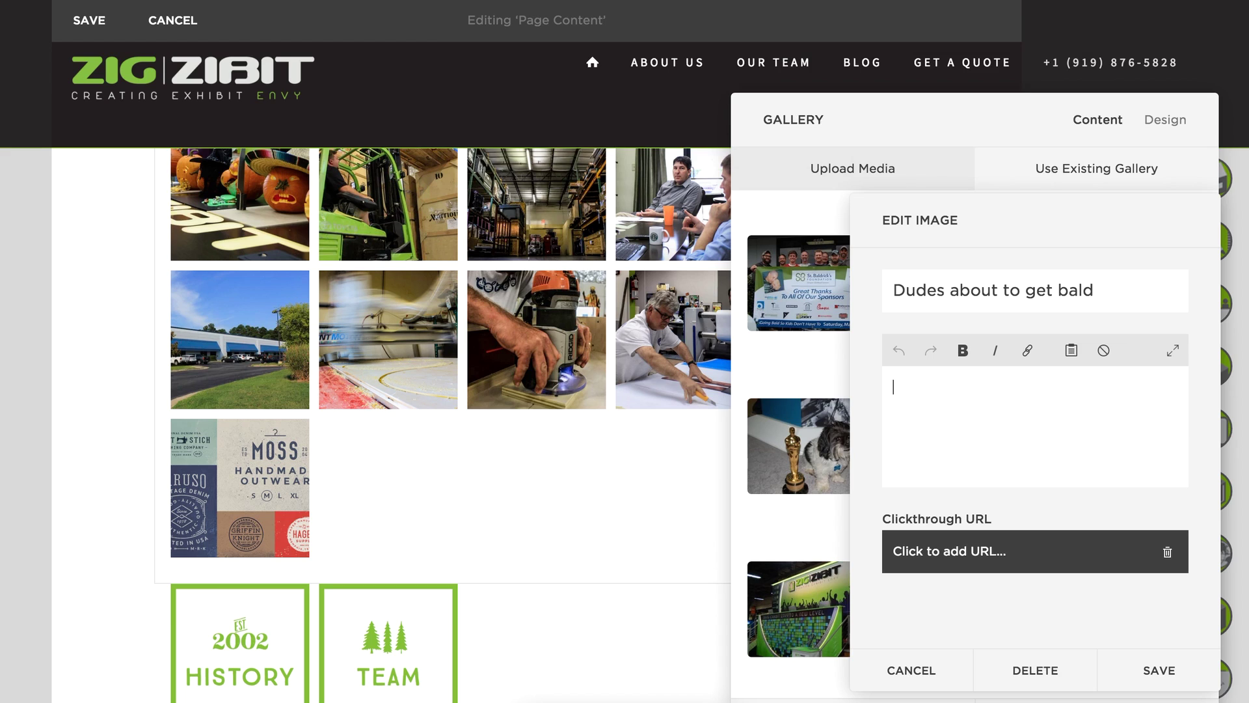
pyautogui.click(1048, 1)
pyautogui.click(1109, 5)
pyautogui.click(967, 435)
pyautogui.press('super+v')
pyautogui.scroll(2, 969, 405)
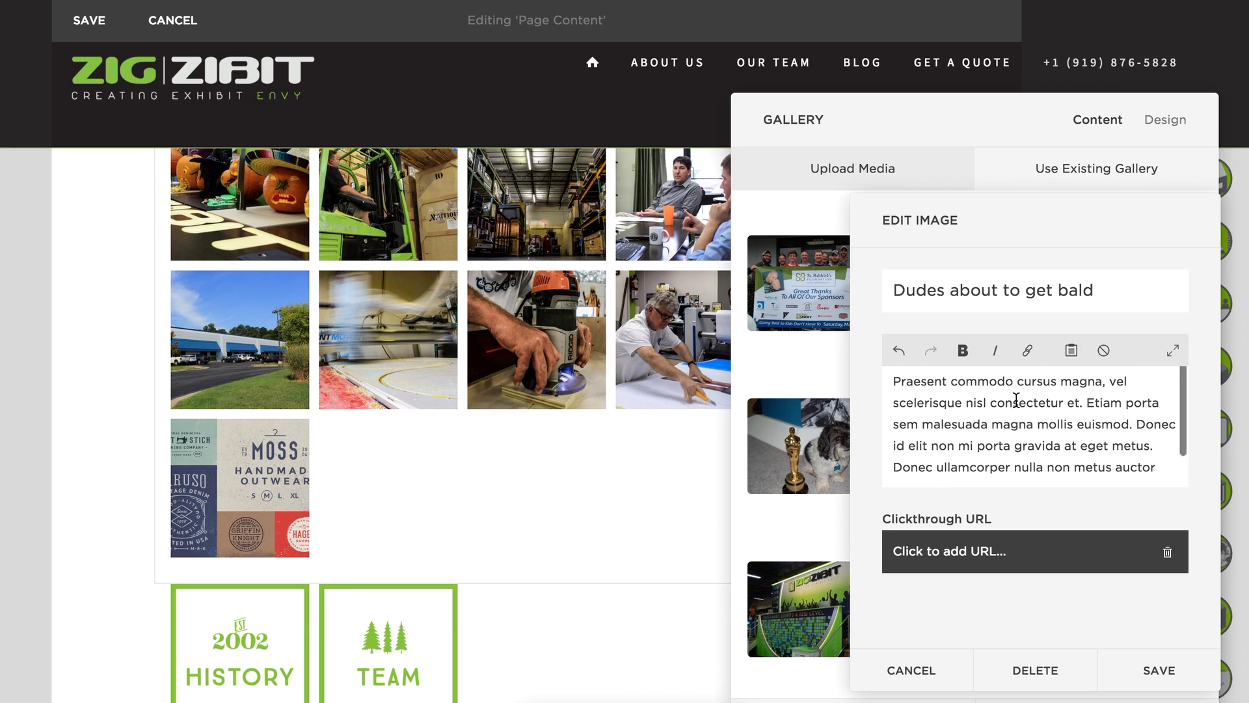
pyautogui.moveTo(1086, 403); pyautogui.dragTo(1124, 603)
pyautogui.press('BackSpace')
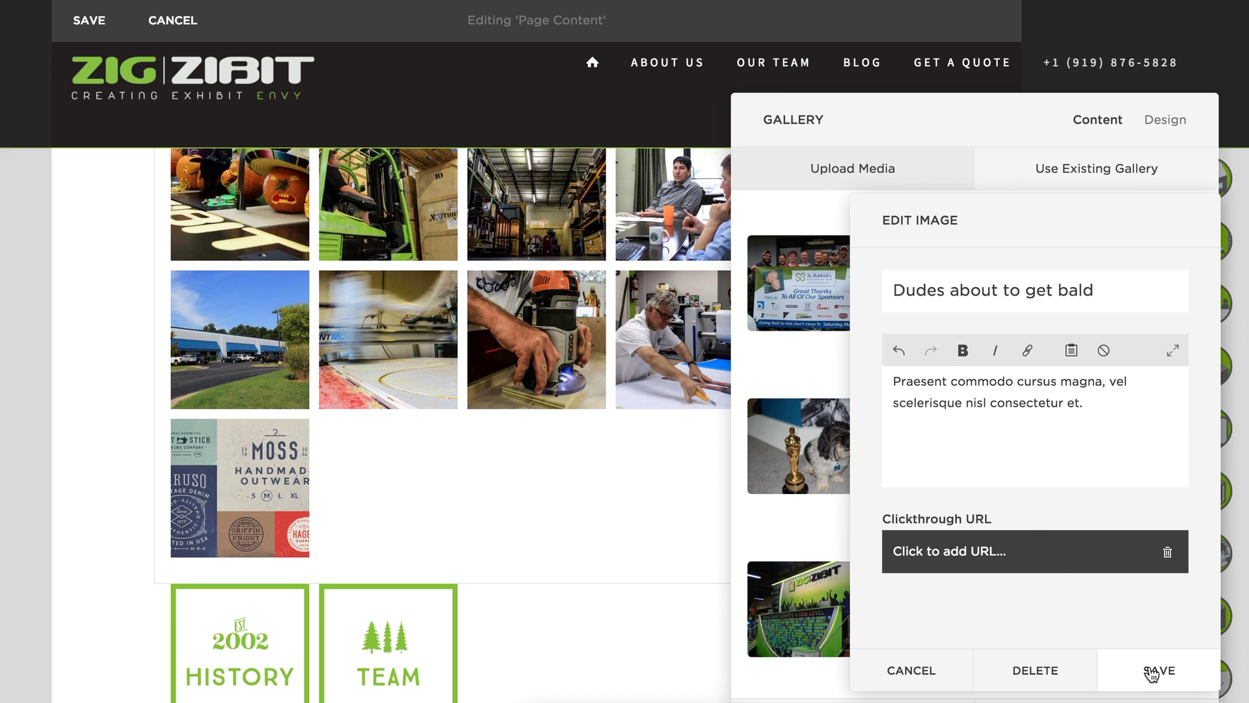
# Look at the gallery's design settings, close the gallery editor and save the page content.
pyautogui.click(1165, 119)
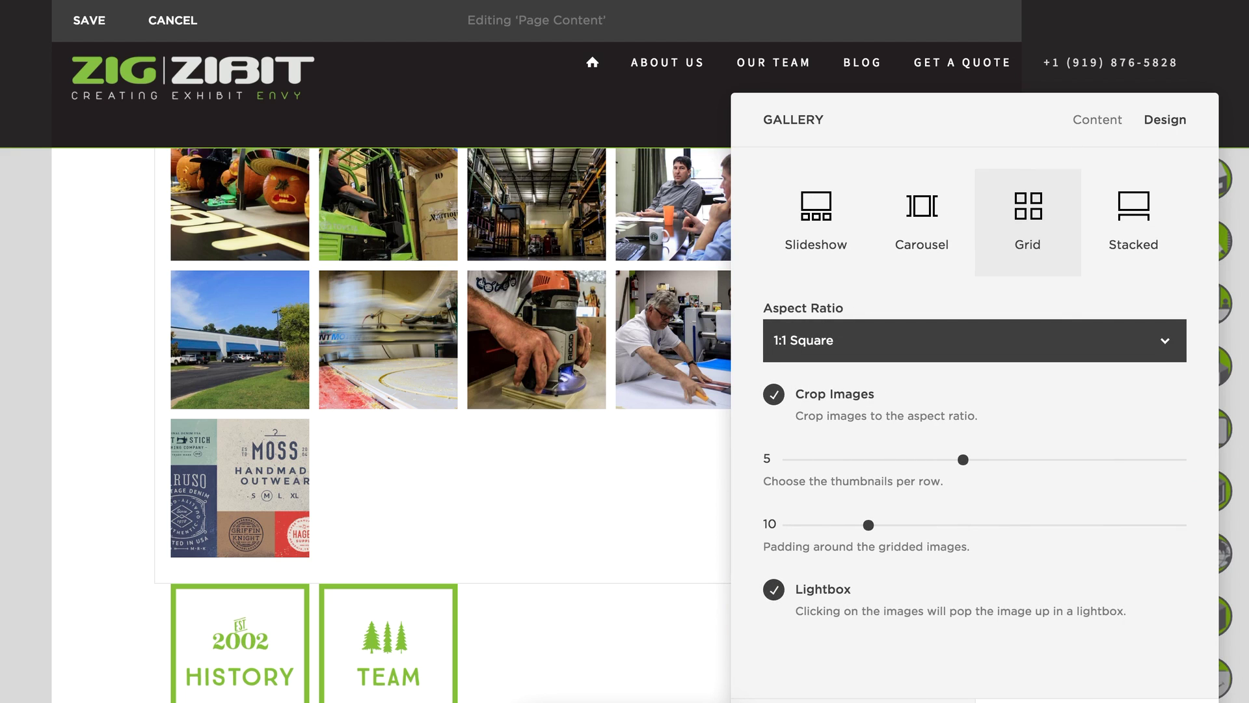
pyautogui.click(307, 249)
pyautogui.click(89, 20)
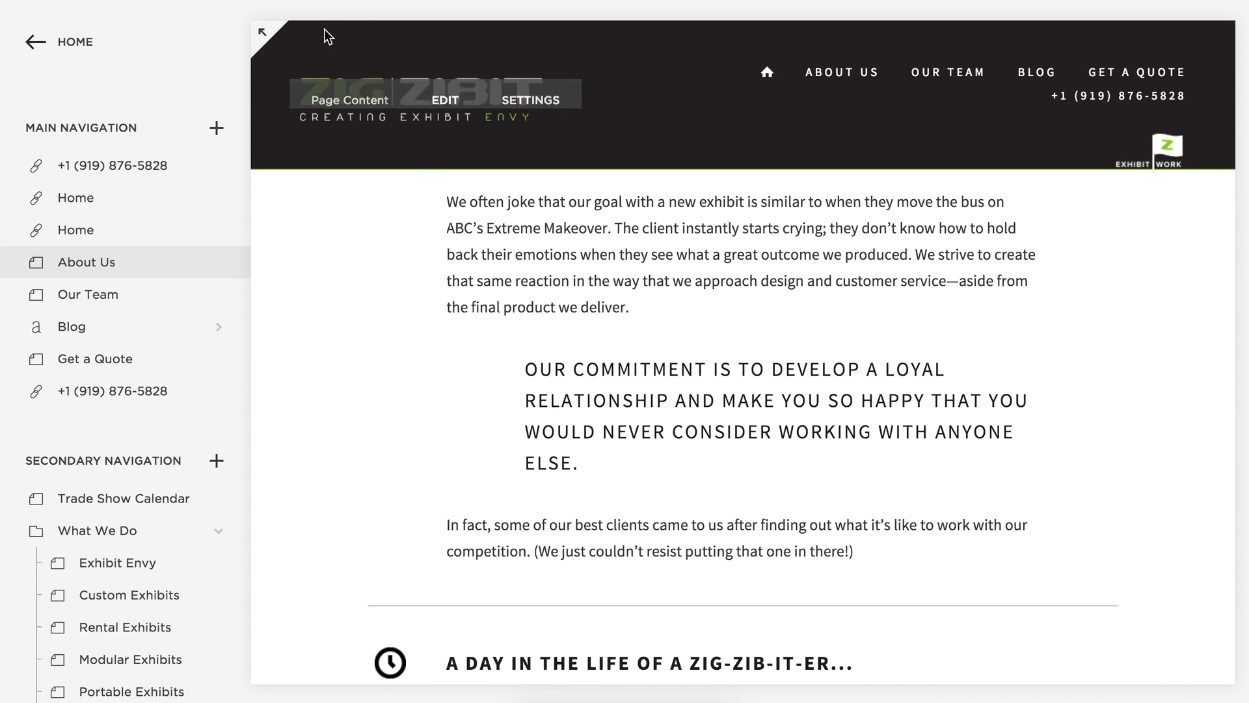
# Preview the About Us page full screen, browse the first gallery photos in the lightbox, and return to the page list view.
pyautogui.scroll(-5, 696, 466)
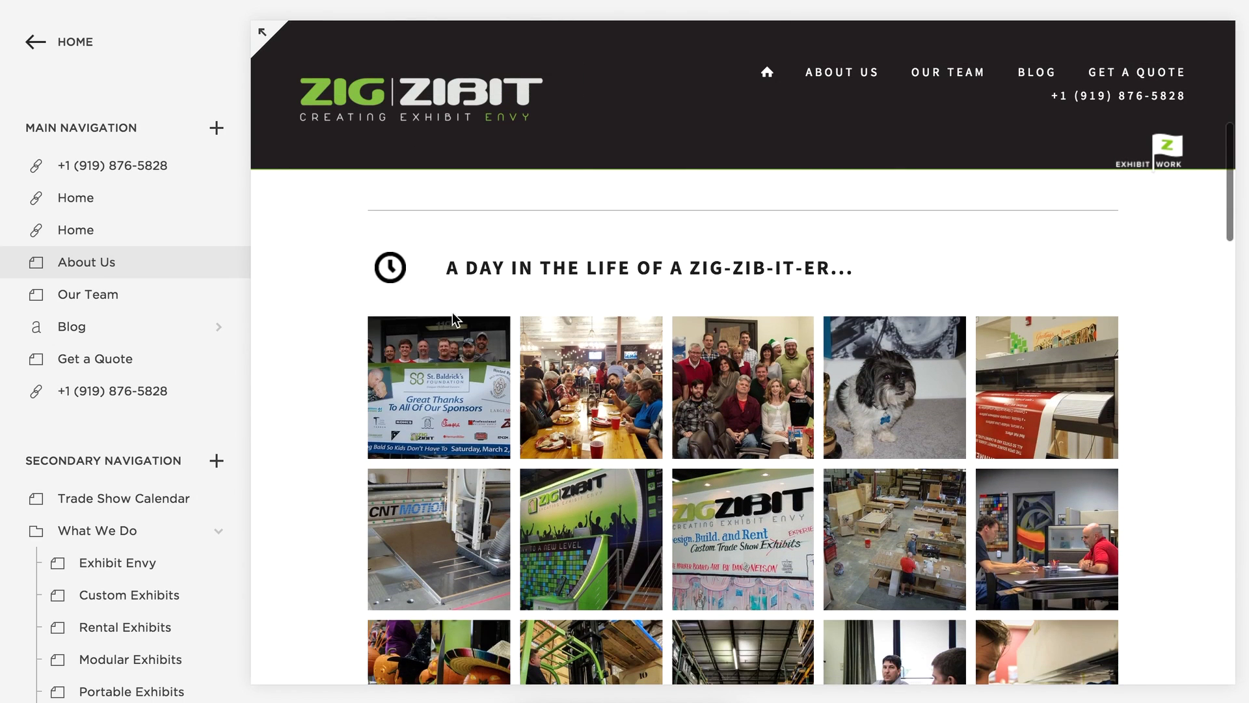
pyautogui.click(260, 35)
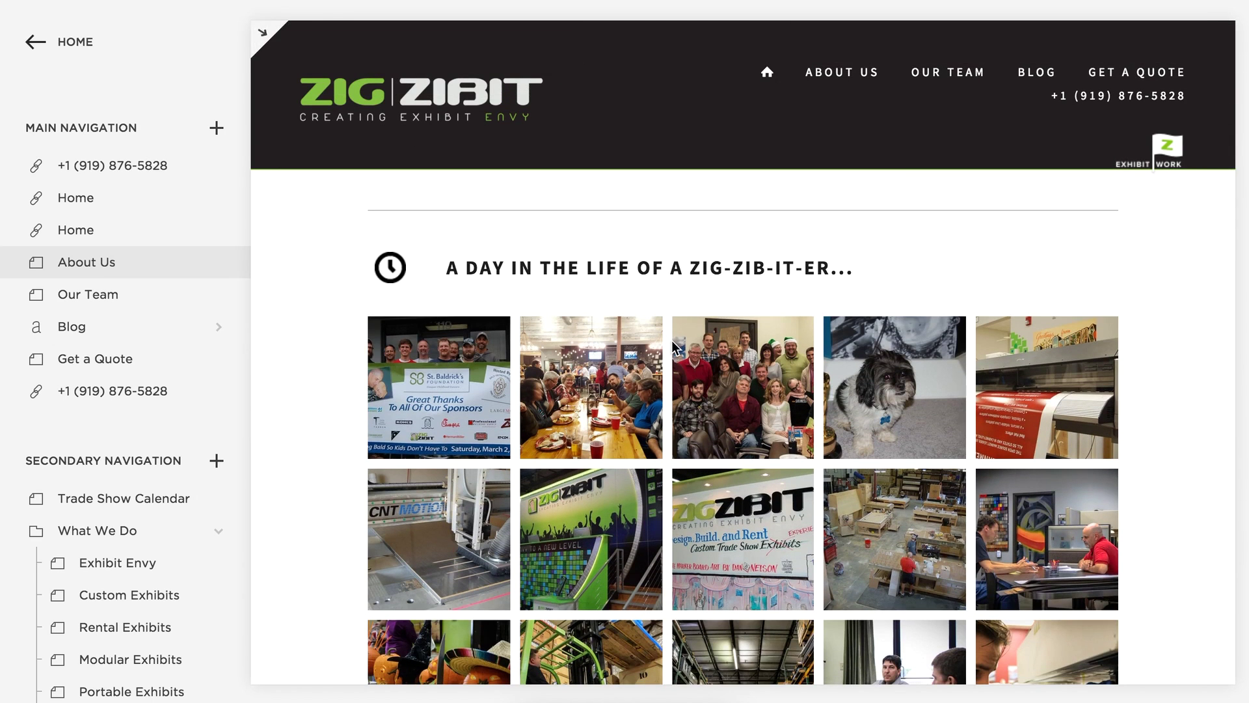
pyautogui.click(391, 380)
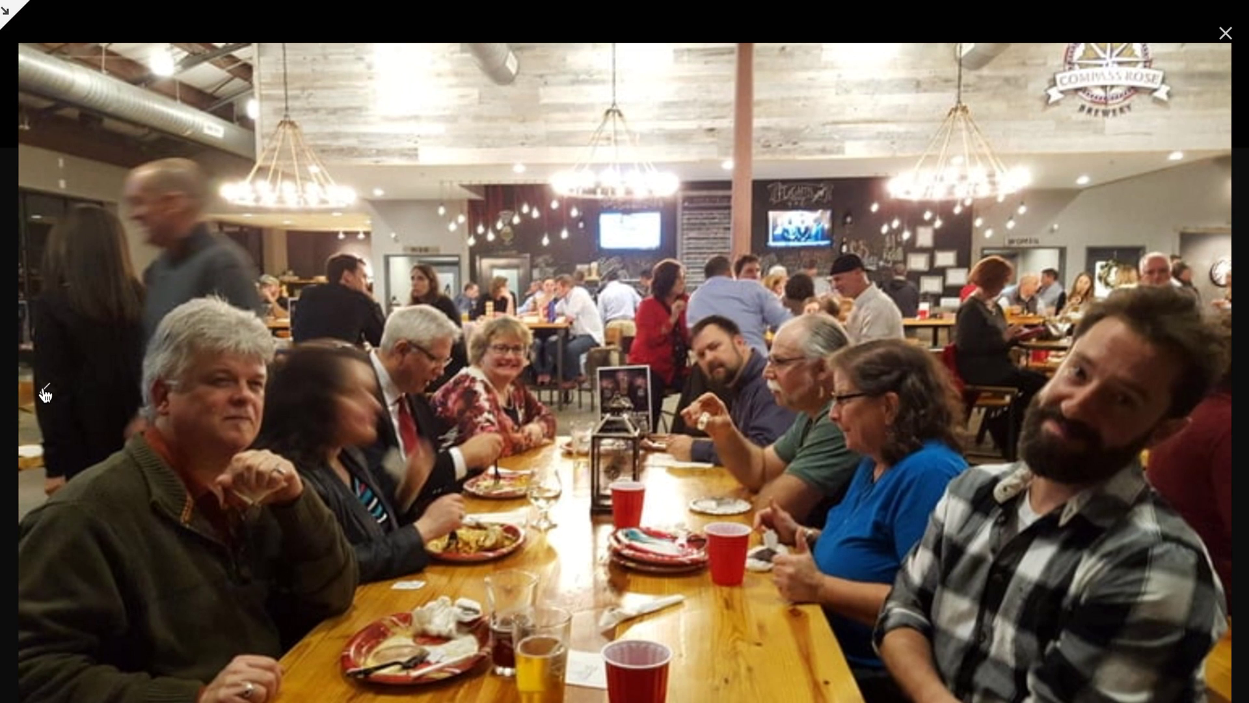
pyautogui.click(45, 392)
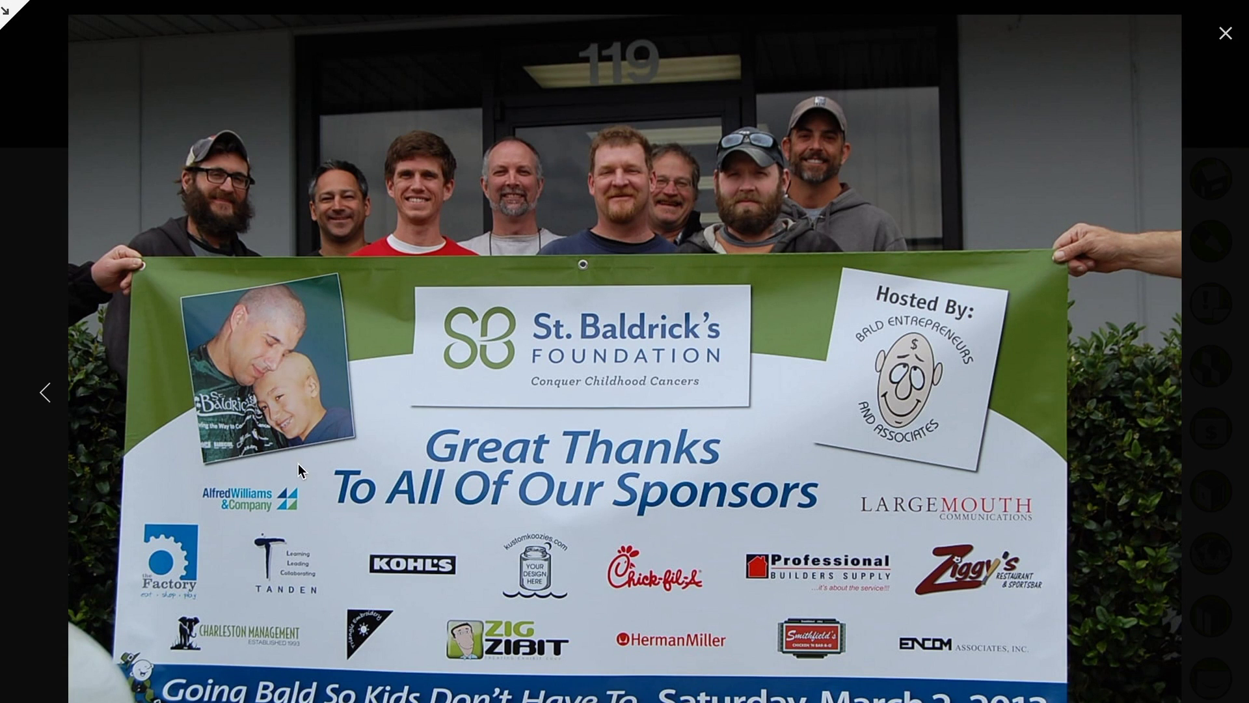
pyautogui.click(1214, 395)
pyautogui.click(1213, 395)
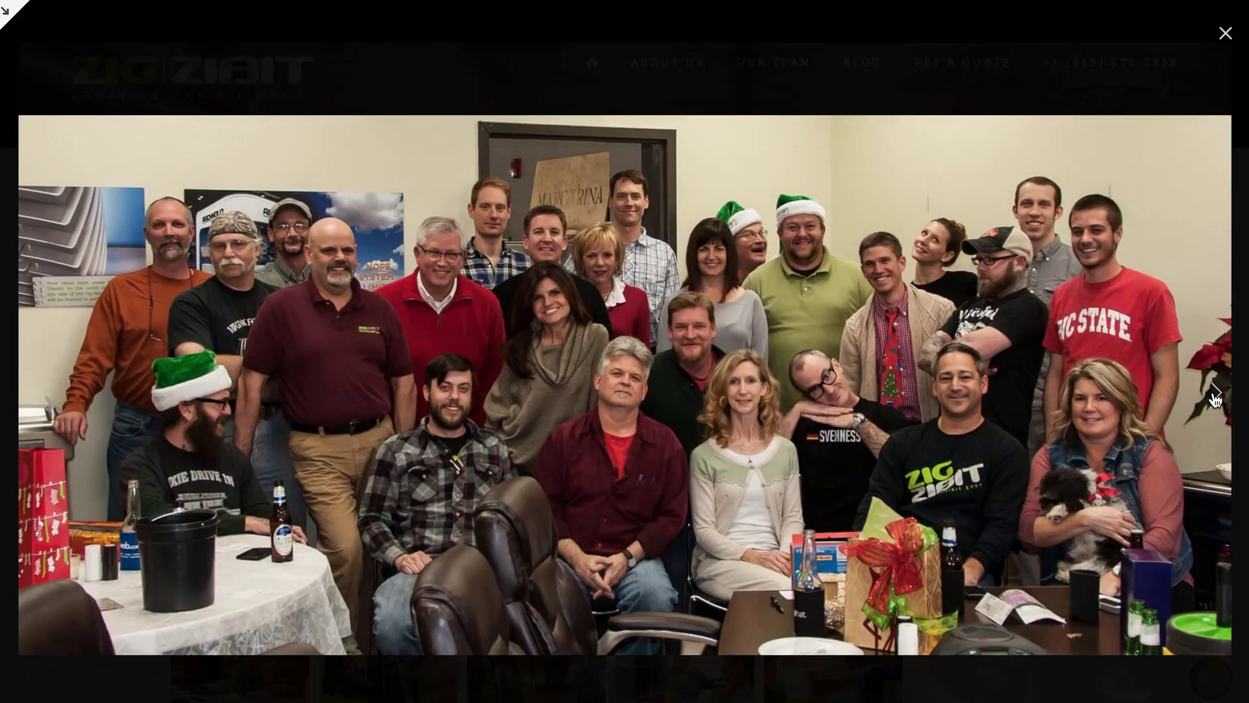
pyautogui.click(1226, 36)
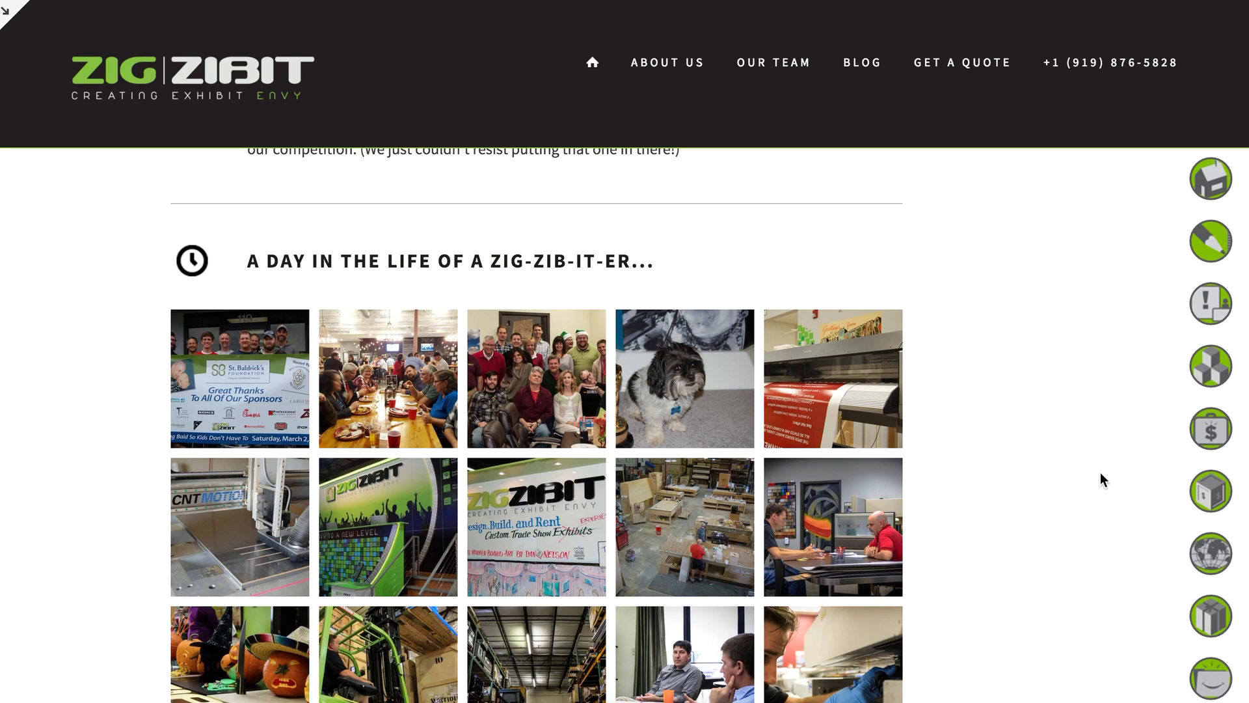
pyautogui.scroll(4, 1042, 448)
pyautogui.scroll(-3, 1043, 448)
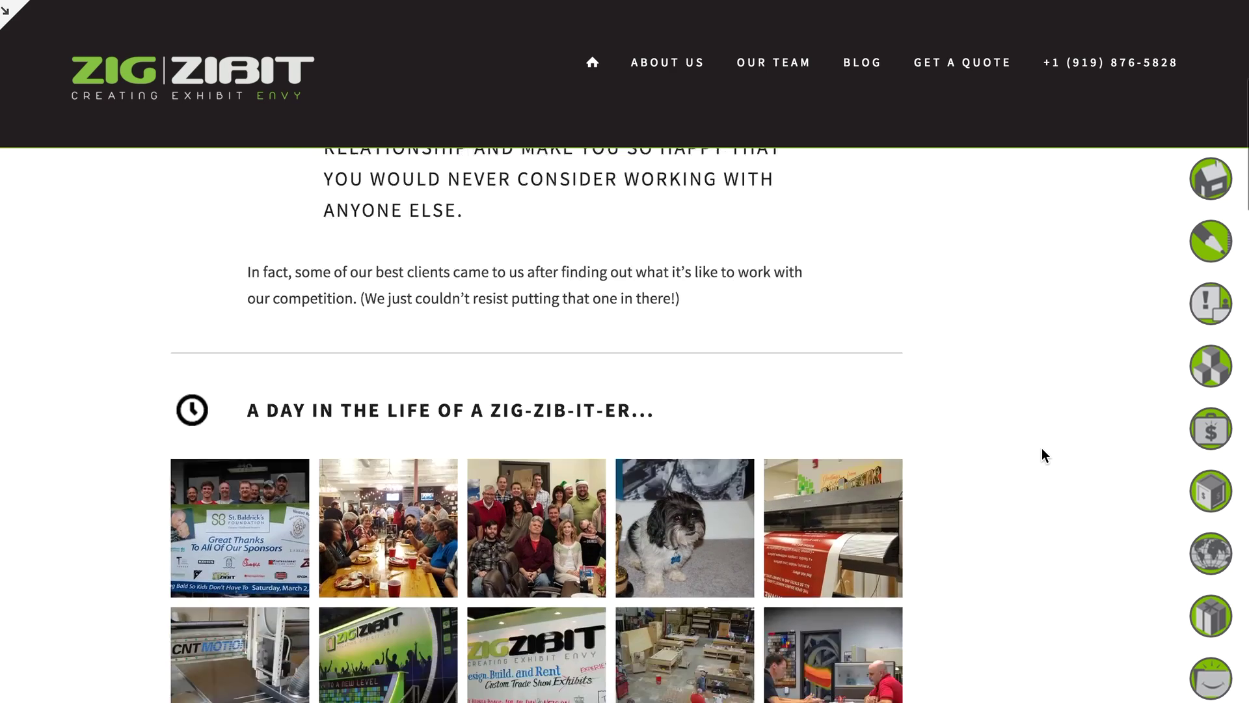
pyautogui.scroll(1, 1042, 449)
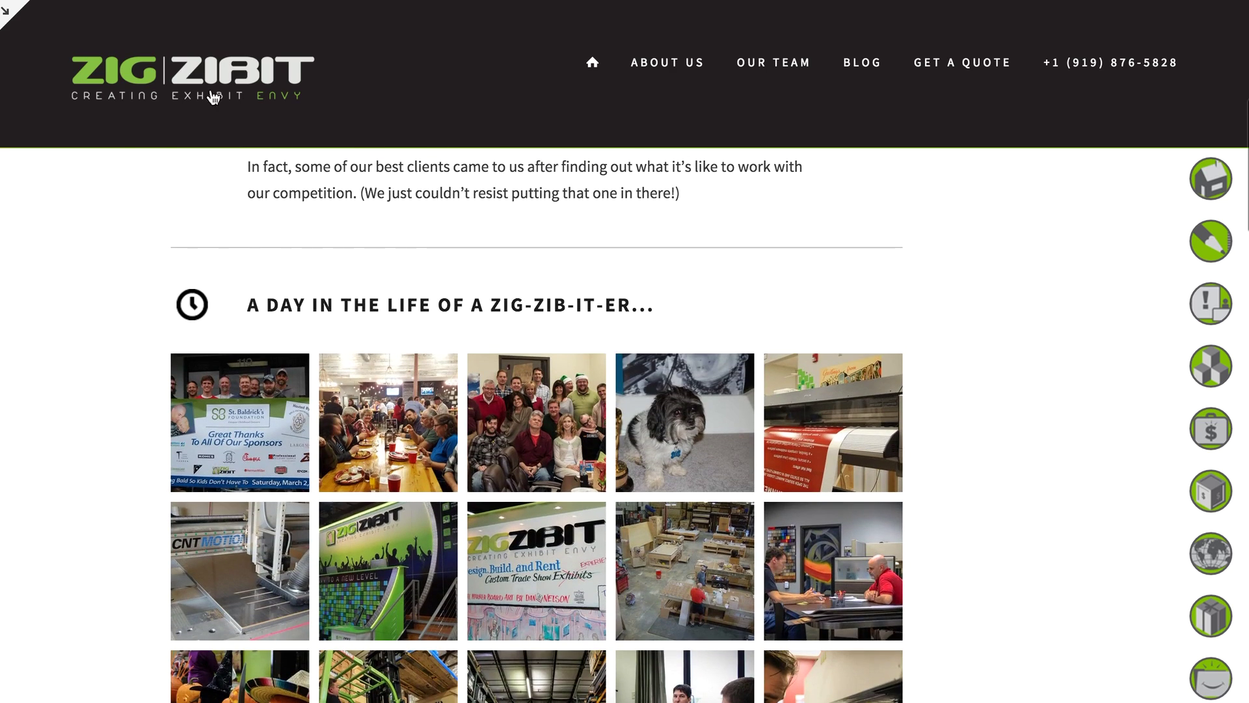
pyautogui.click(8, 12)
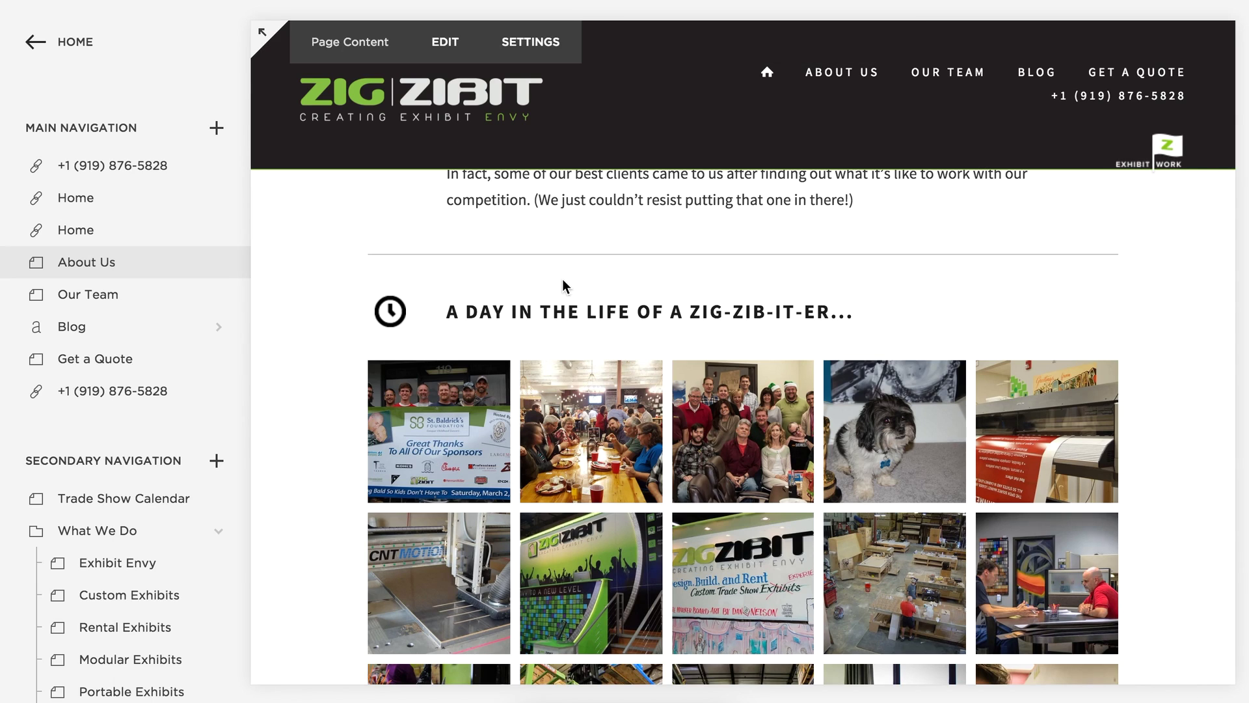
# Reopen the page's gallery for editing, title the sponsor banner photo "Hello?", and save the image and the page content.
pyautogui.click(453, 49)
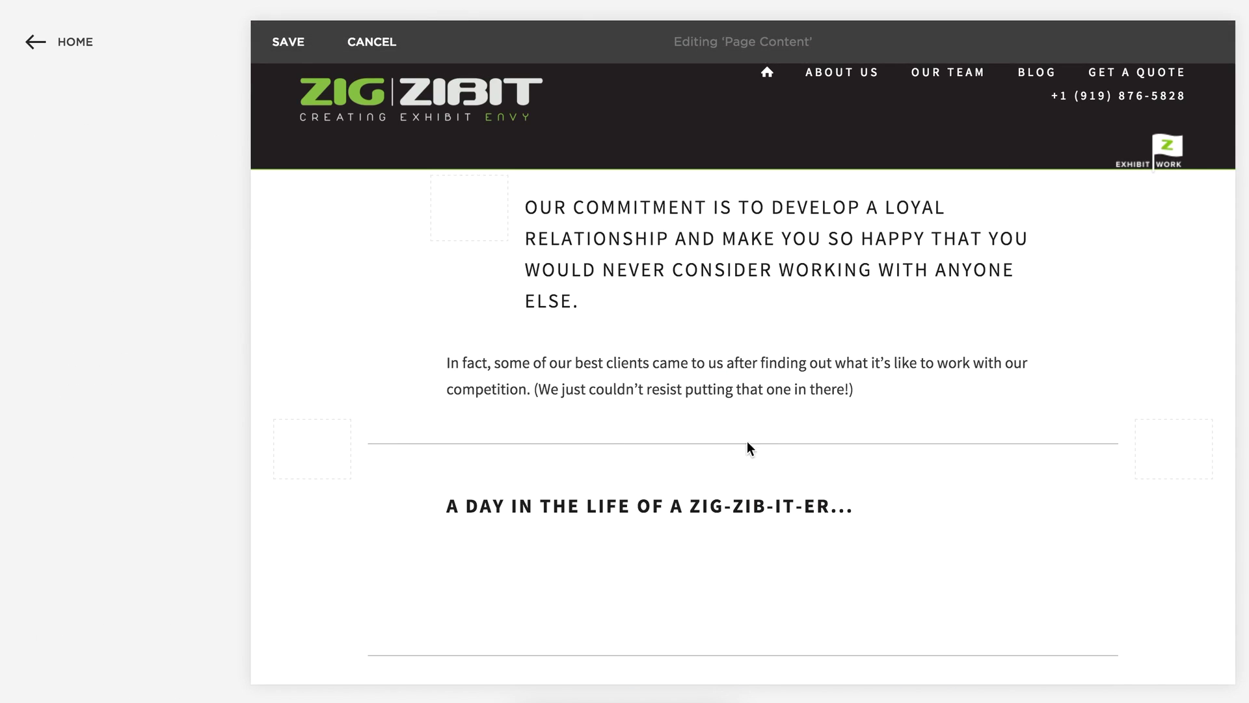
pyautogui.scroll(-3, 688, 474)
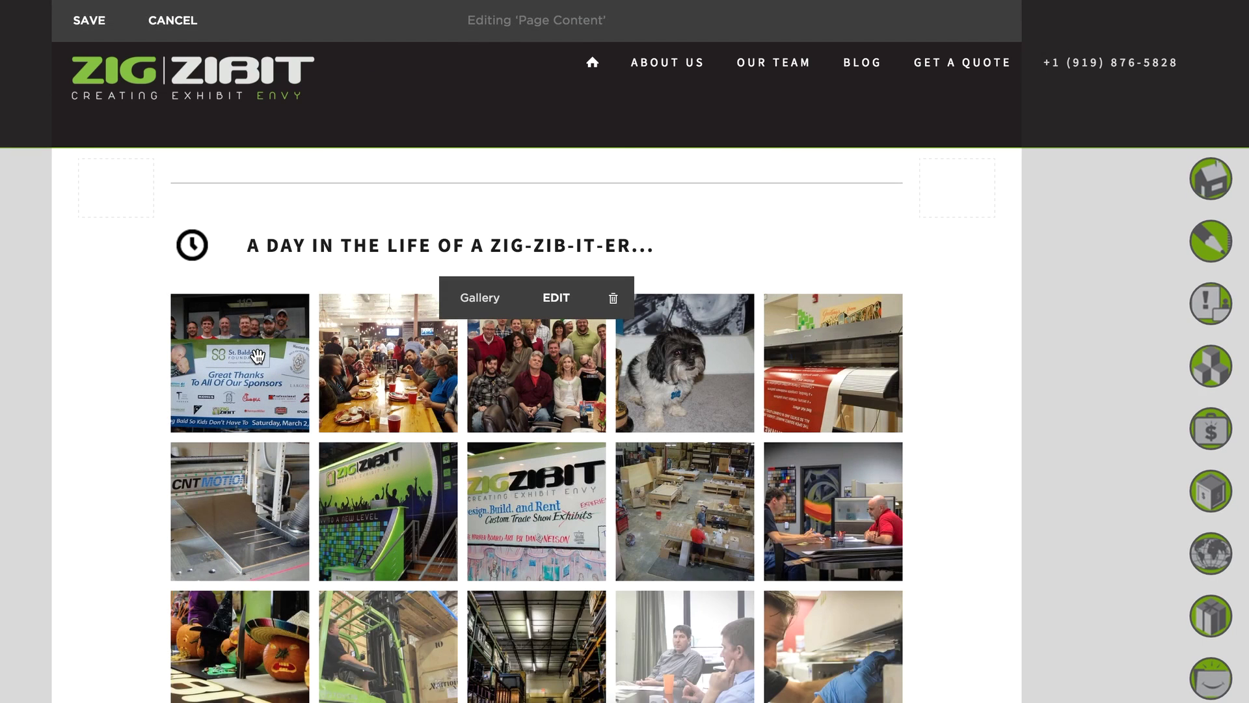
pyautogui.click(259, 362)
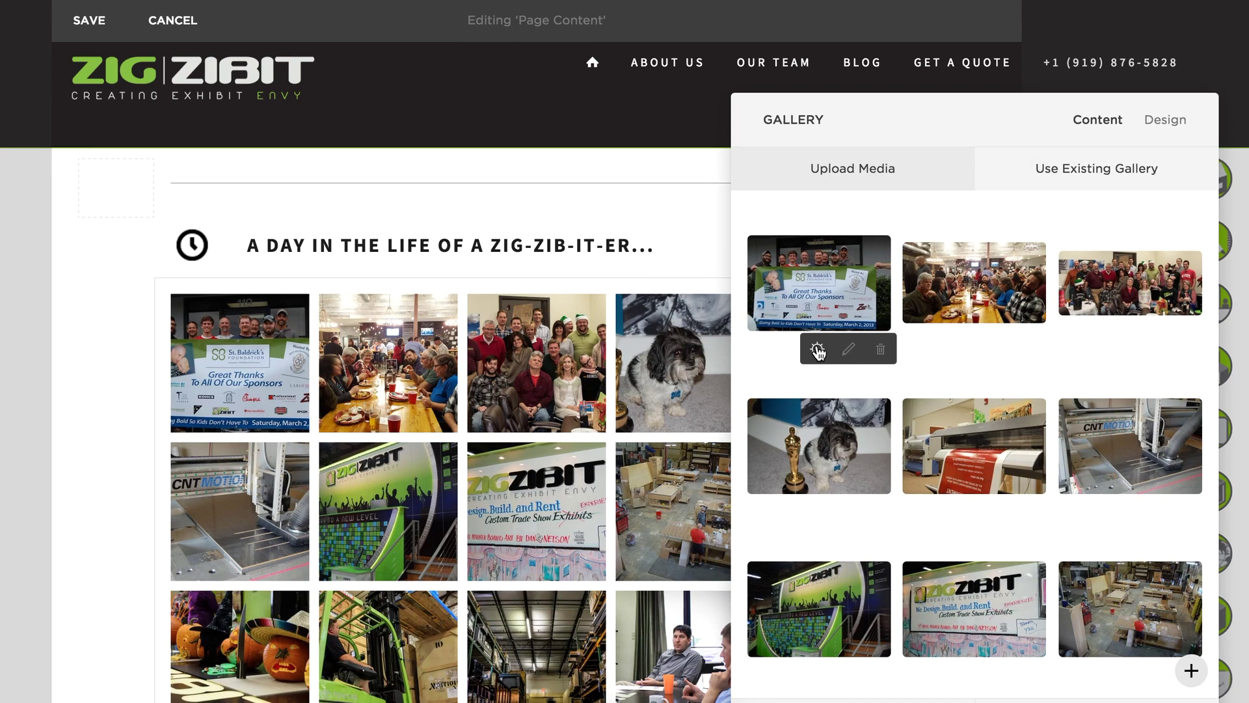
pyautogui.click(817, 352)
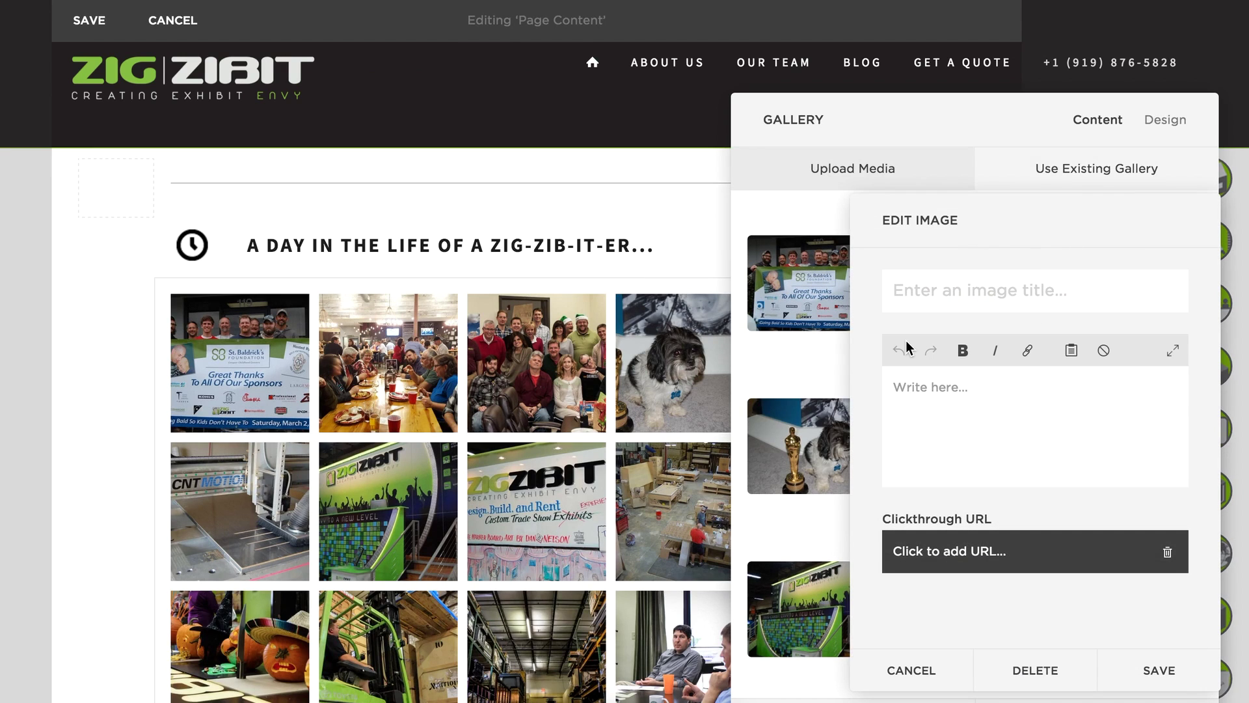
pyautogui.click(957, 292)
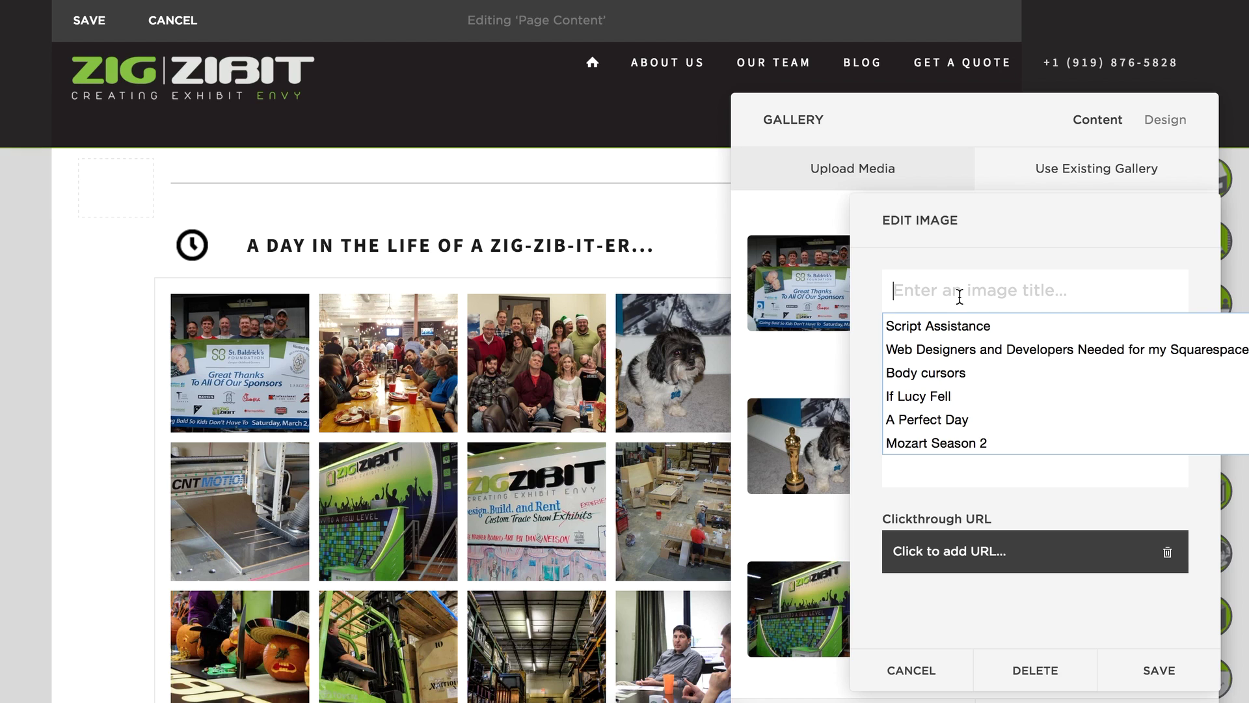
pyautogui.write('H')
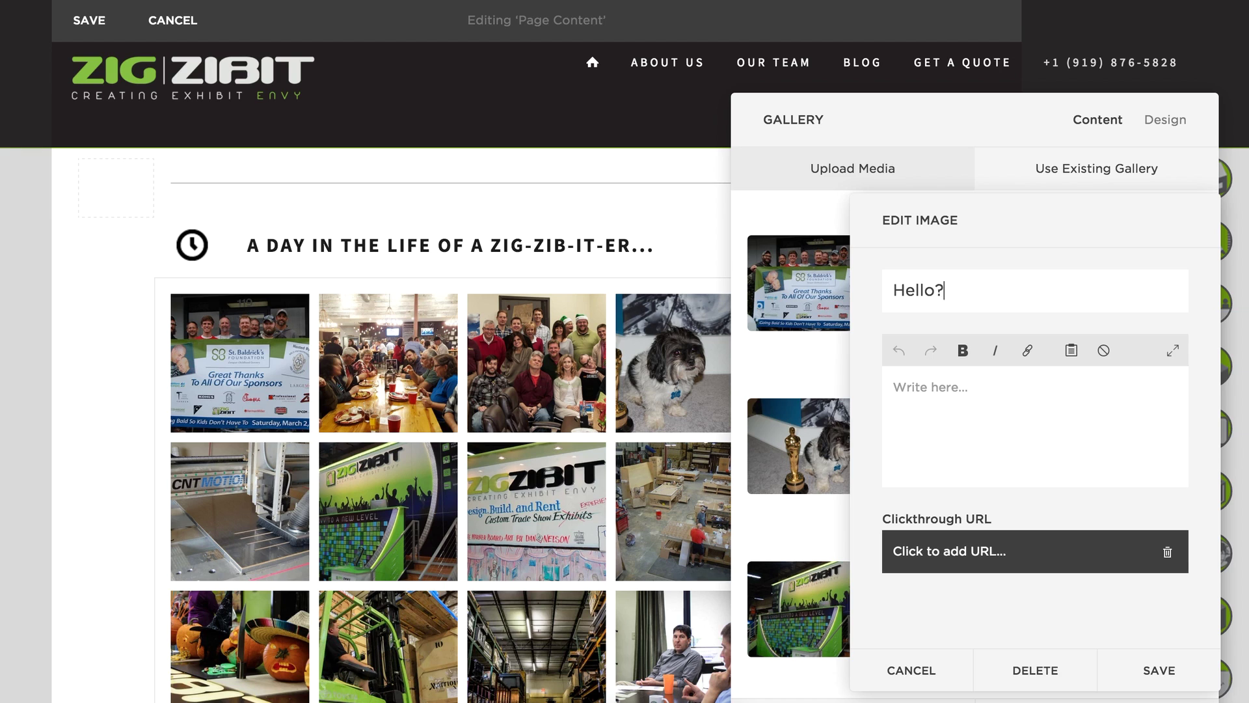
pyautogui.click(970, 395)
pyautogui.click(1148, 671)
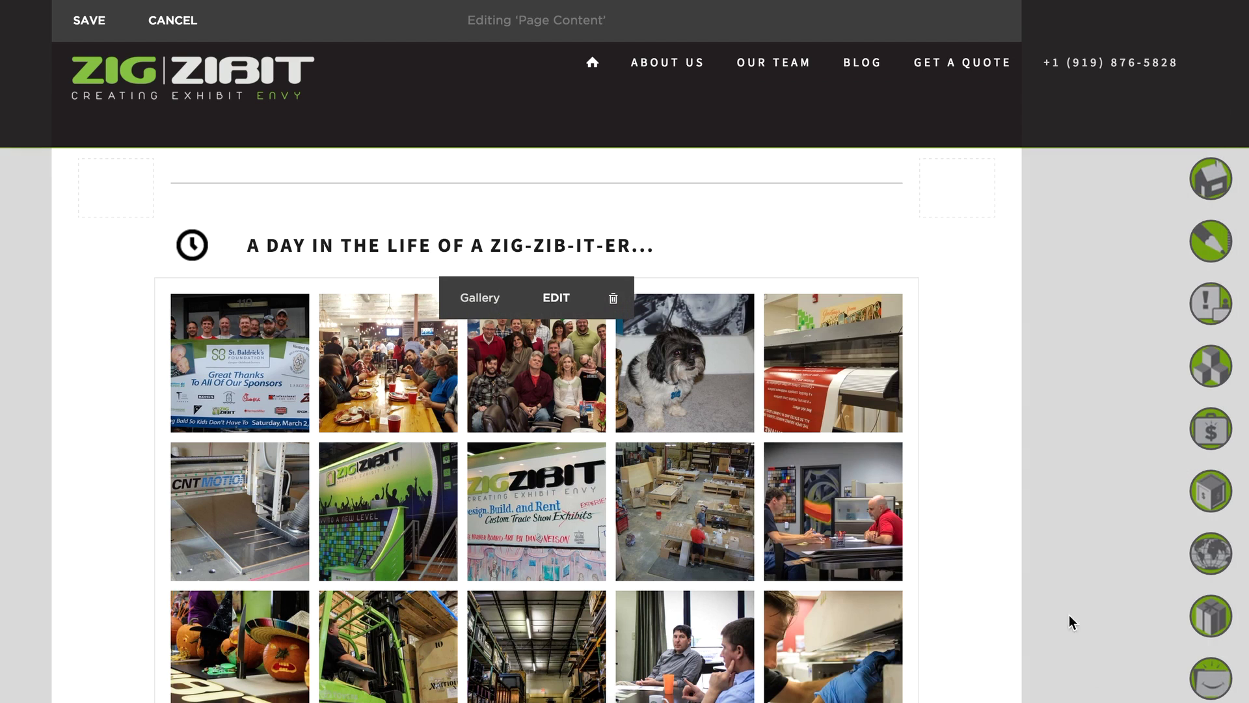
pyautogui.click(88, 20)
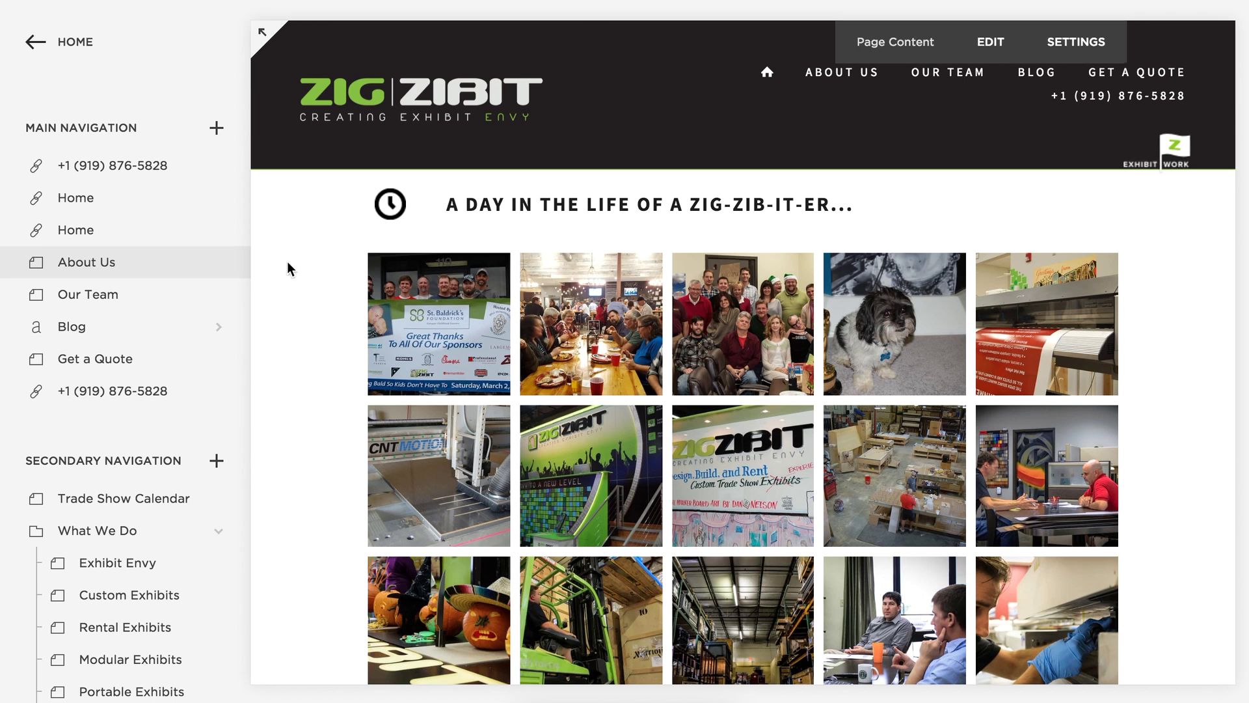
# Preview the About Us page full screen, browse the first three gallery photos in the lightbox, and return to the page list view.
pyautogui.click(263, 31)
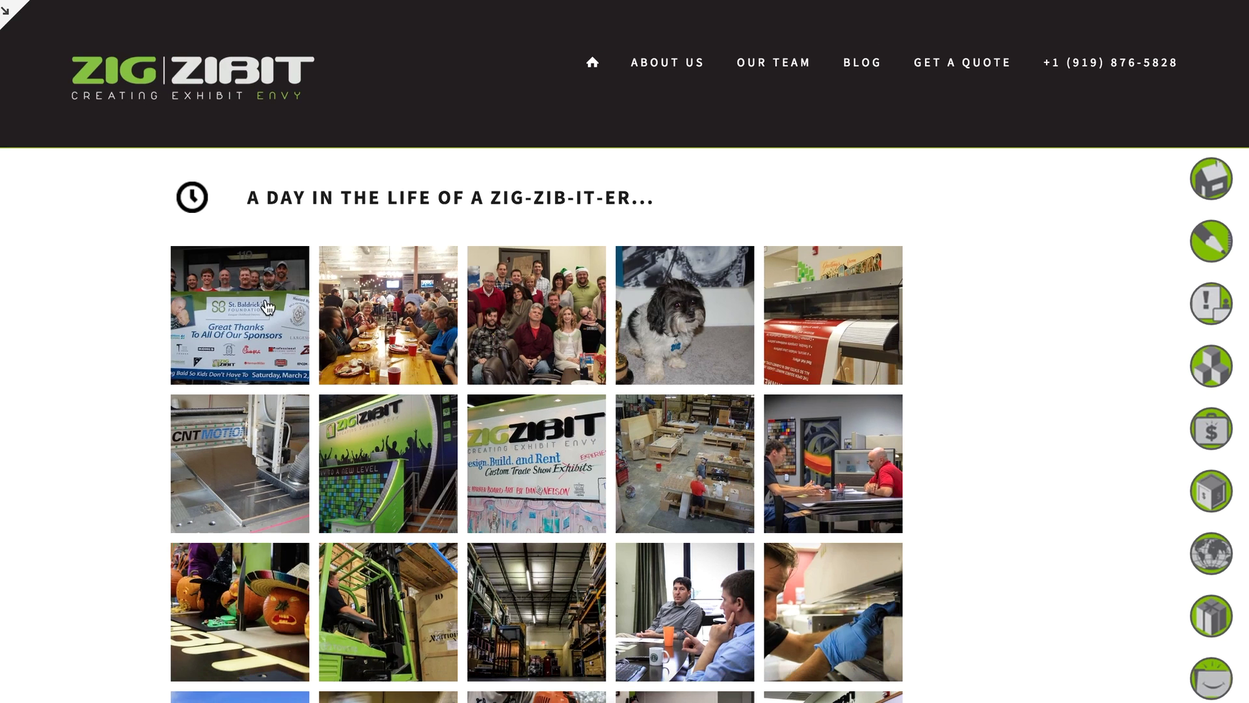
pyautogui.click(267, 306)
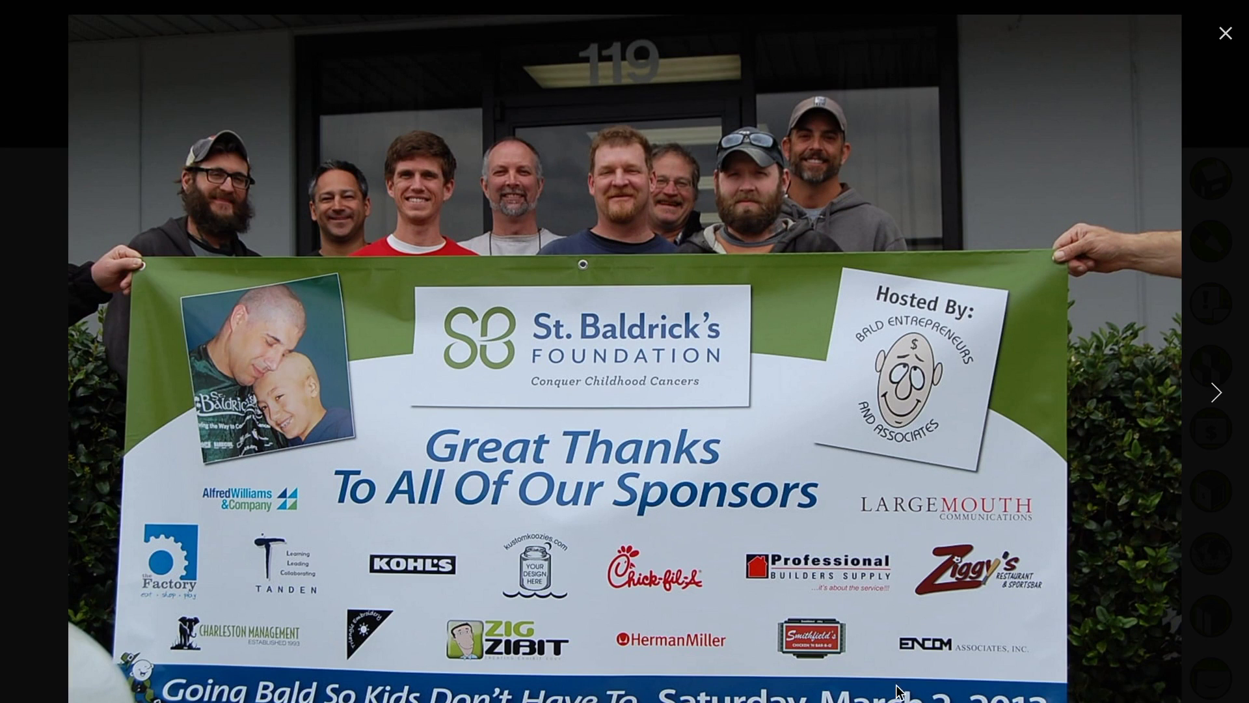
pyautogui.click(1213, 394)
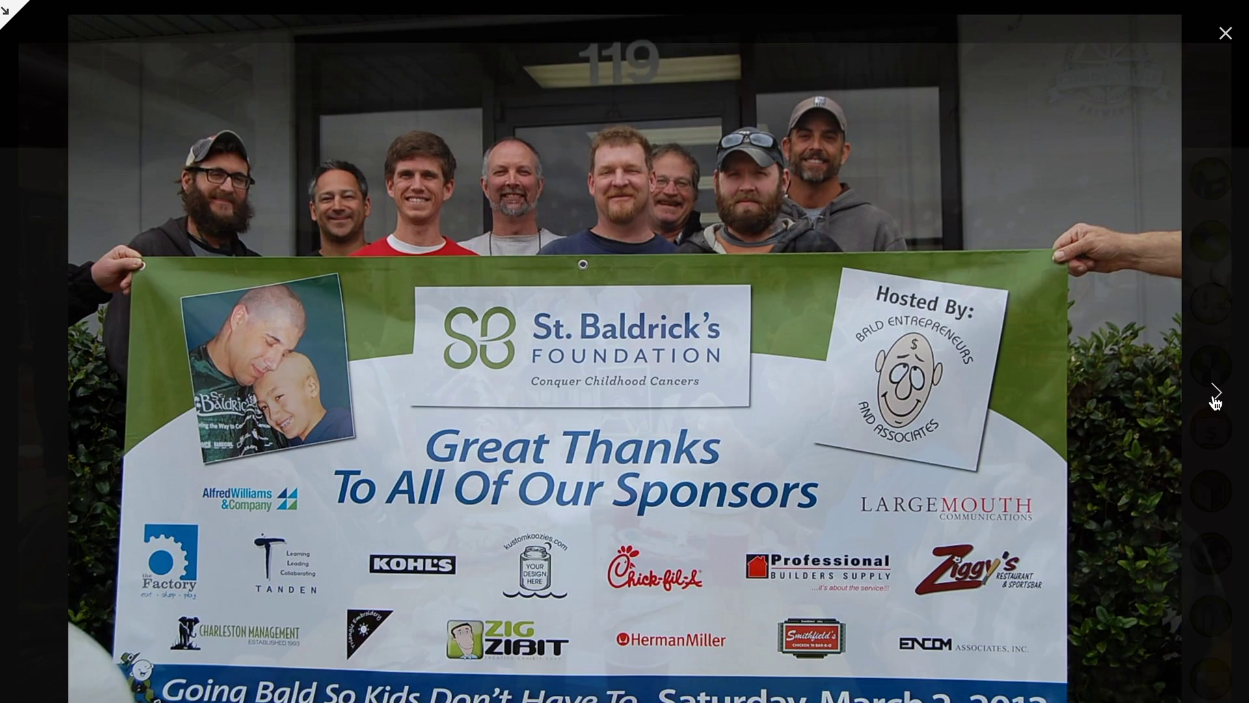
pyautogui.click(1214, 398)
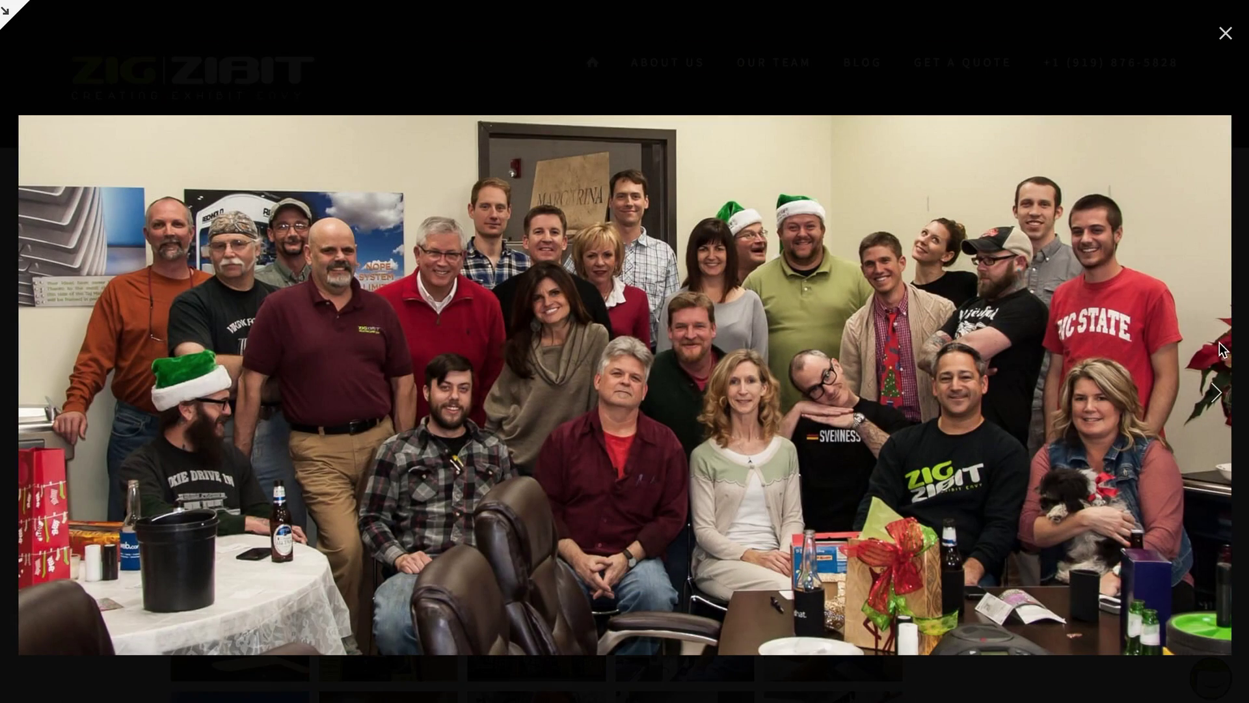
pyautogui.click(1226, 34)
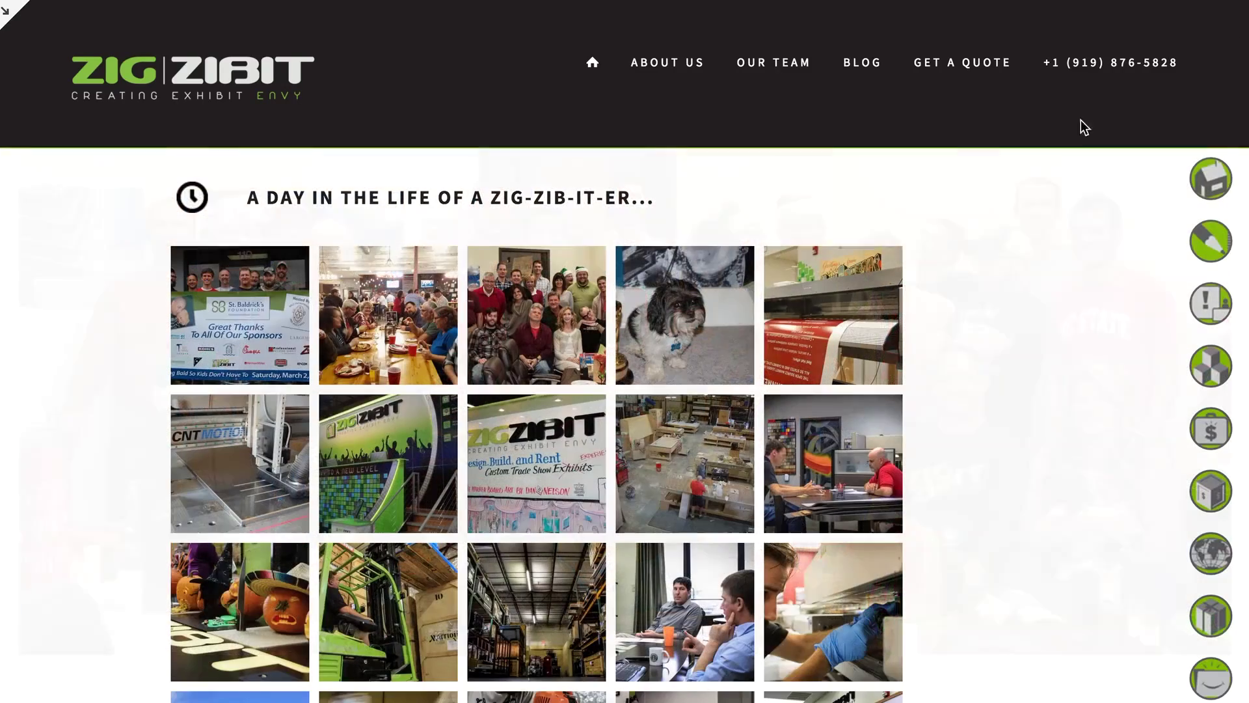
pyautogui.click(18, 18)
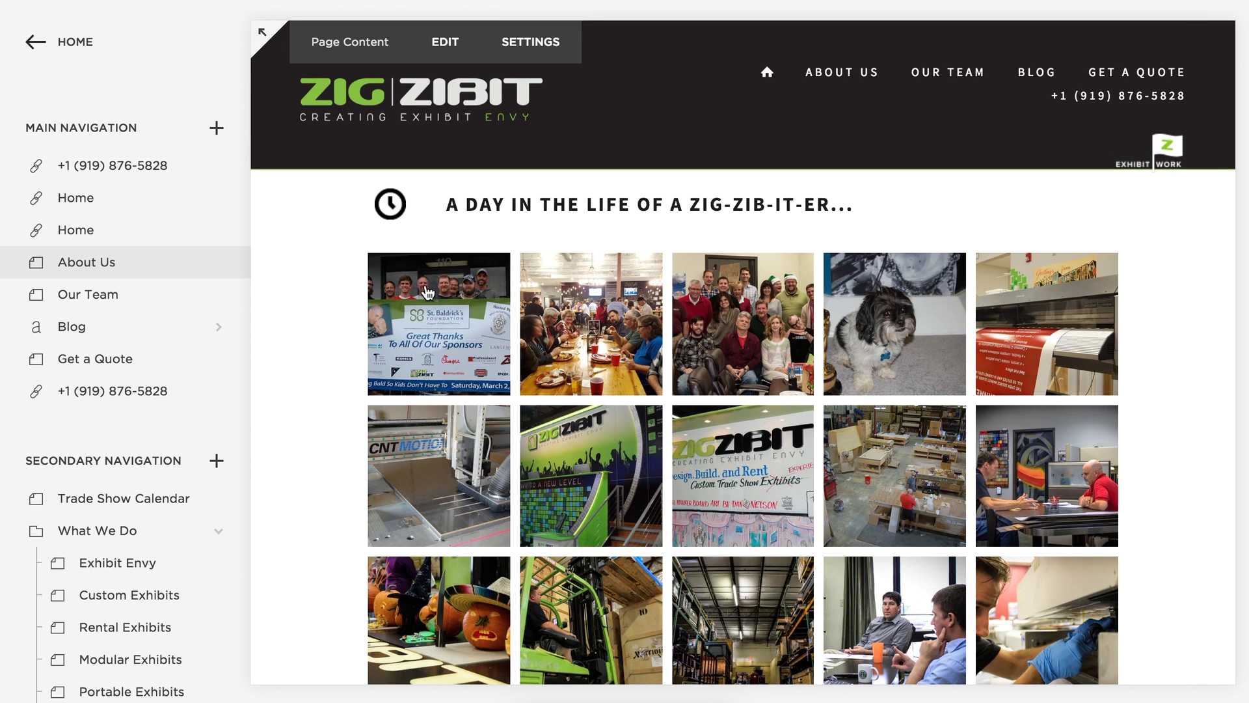
# Reopen the page's gallery for editing, clear the sponsor banner photo's title and description, and save the image.
pyautogui.click(475, 356)
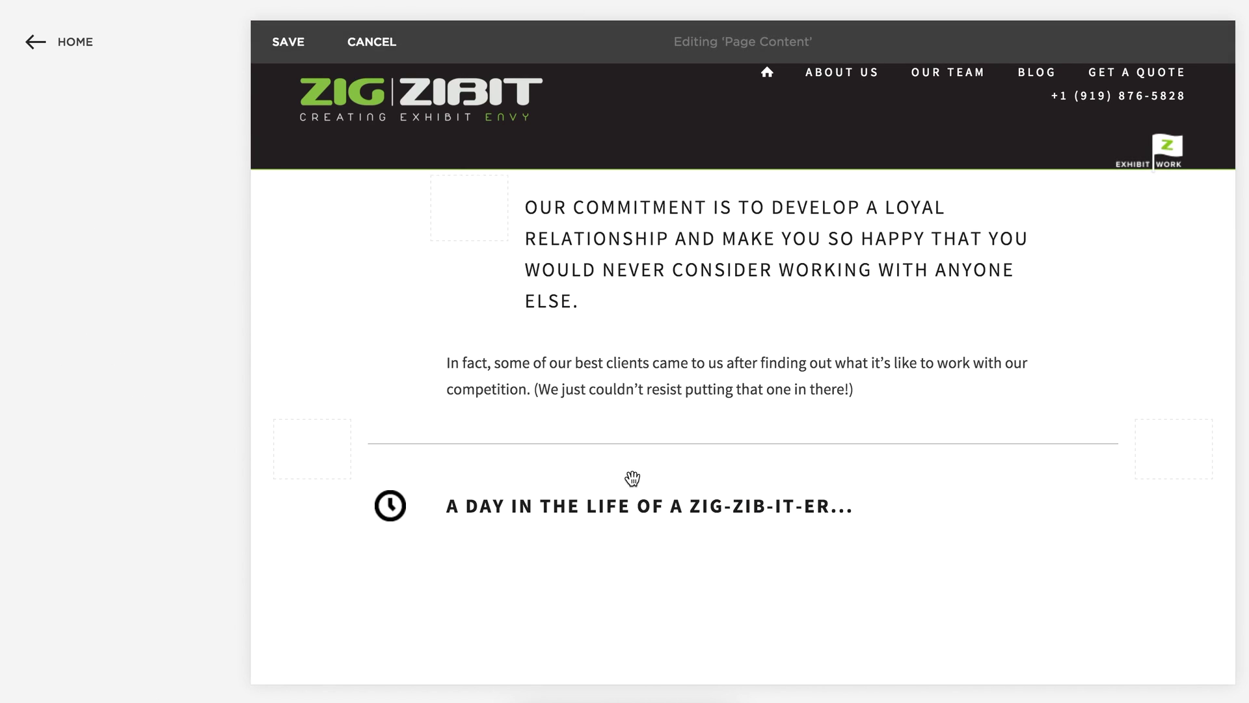
pyautogui.scroll(-5, 678, 482)
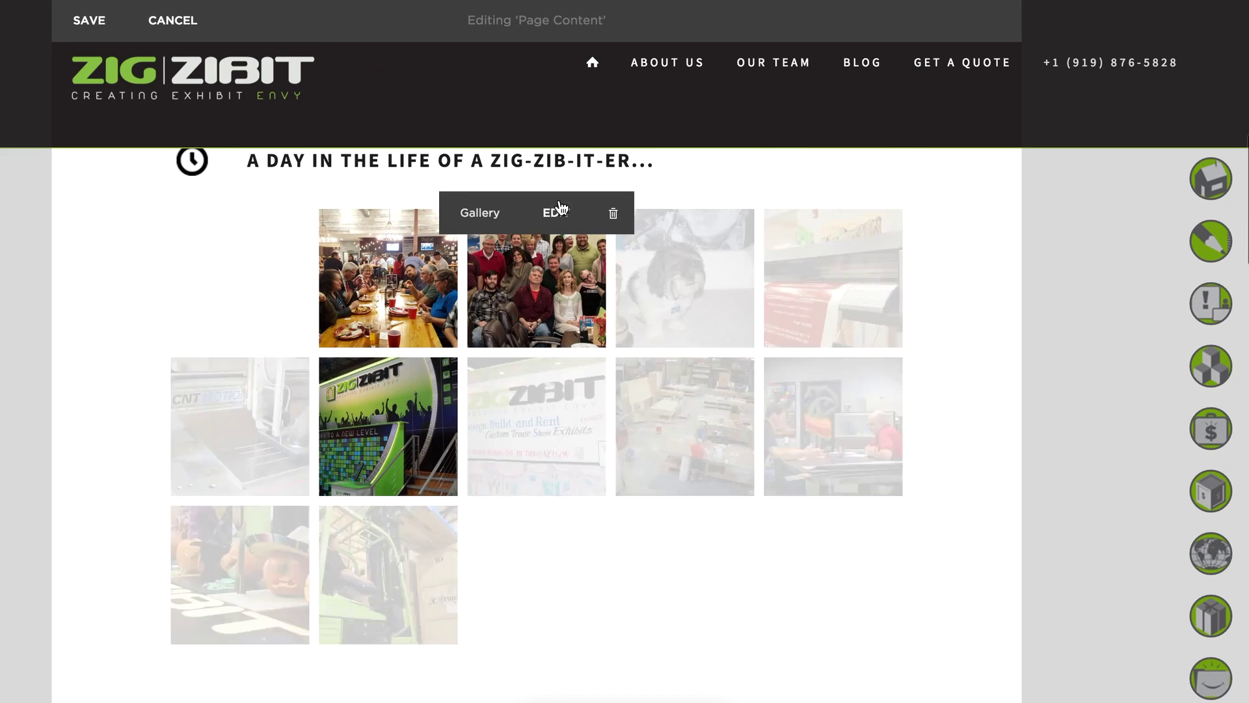
pyautogui.click(554, 221)
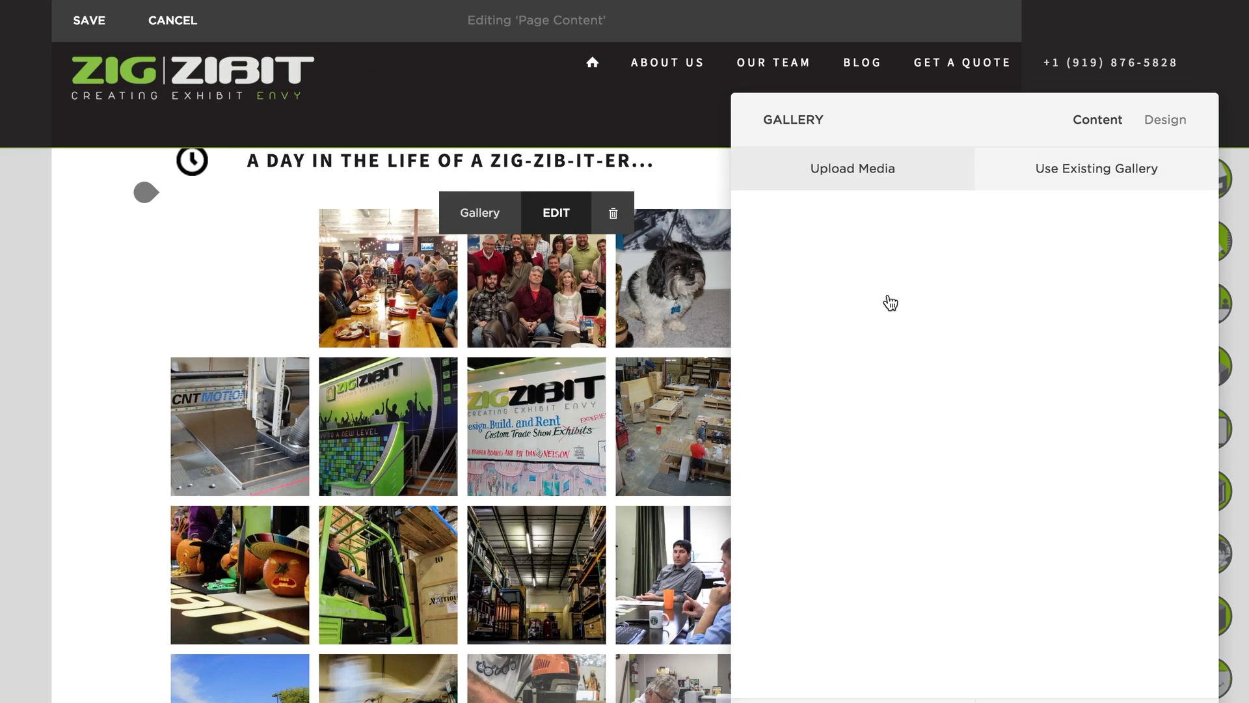
pyautogui.moveTo(813, 294)
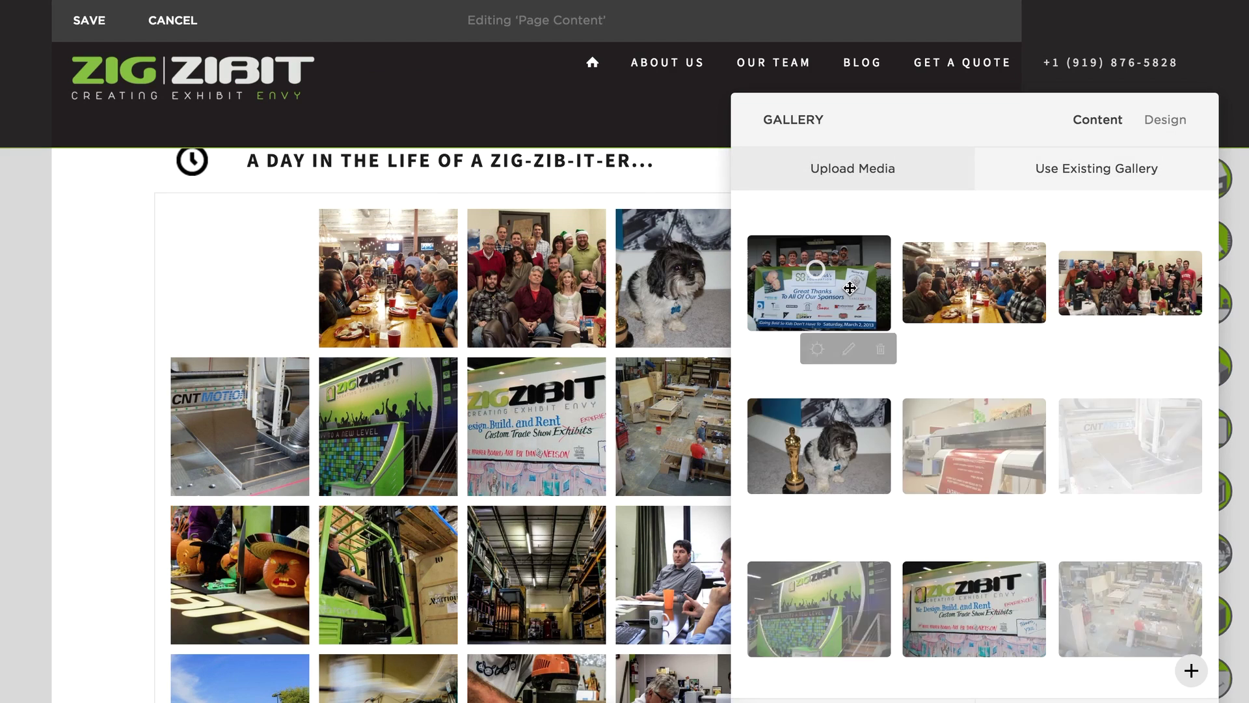
pyautogui.click(817, 349)
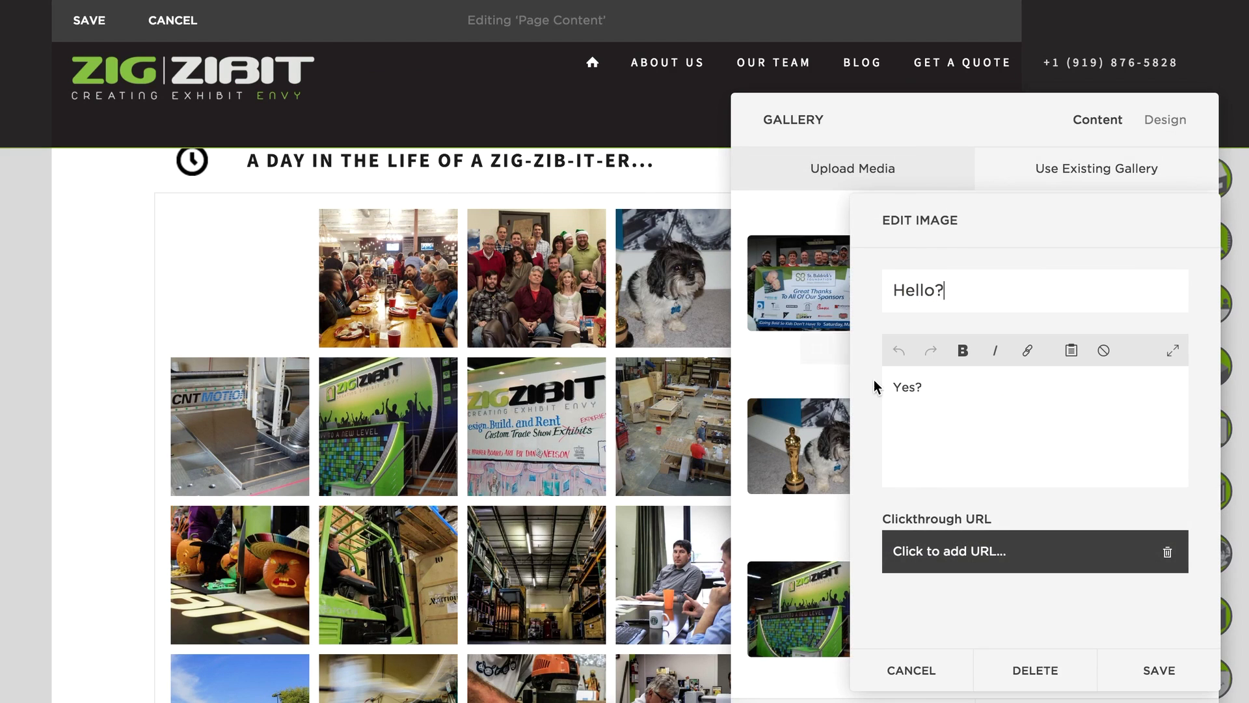
pyautogui.doubleClick(917, 388)
pyautogui.press('BackSpace')
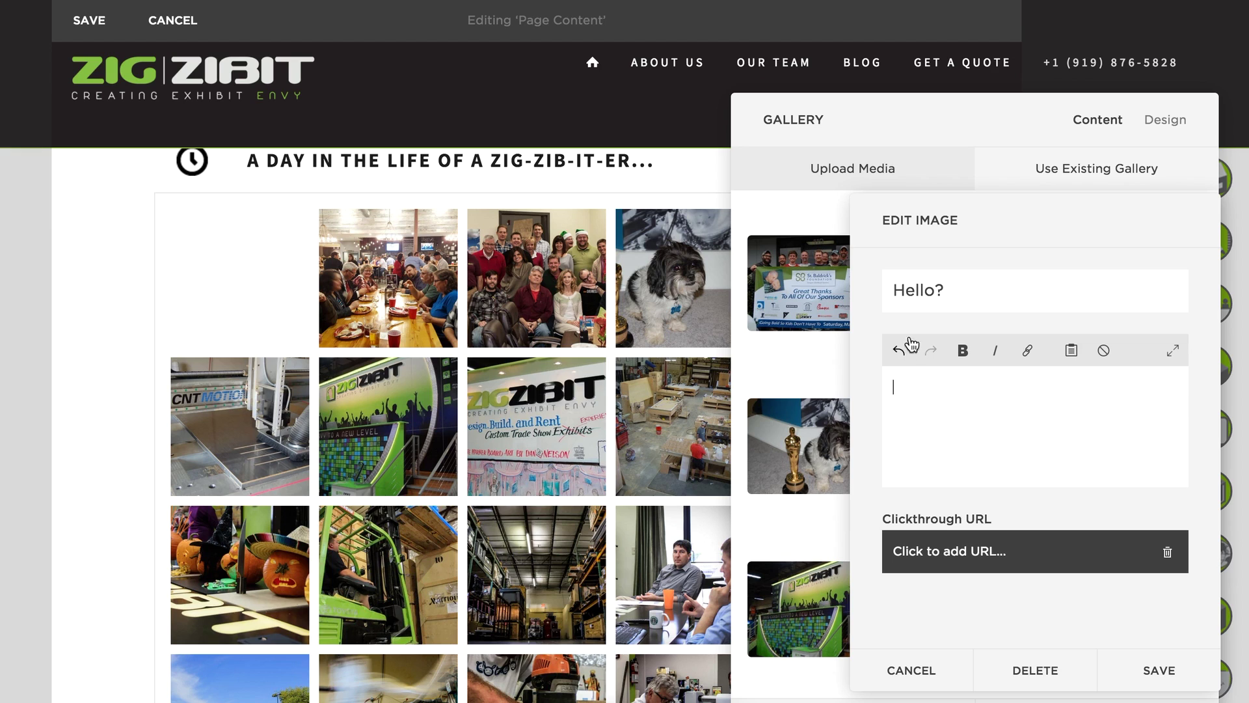
pyautogui.doubleClick(907, 289)
pyautogui.press('BackSpace')
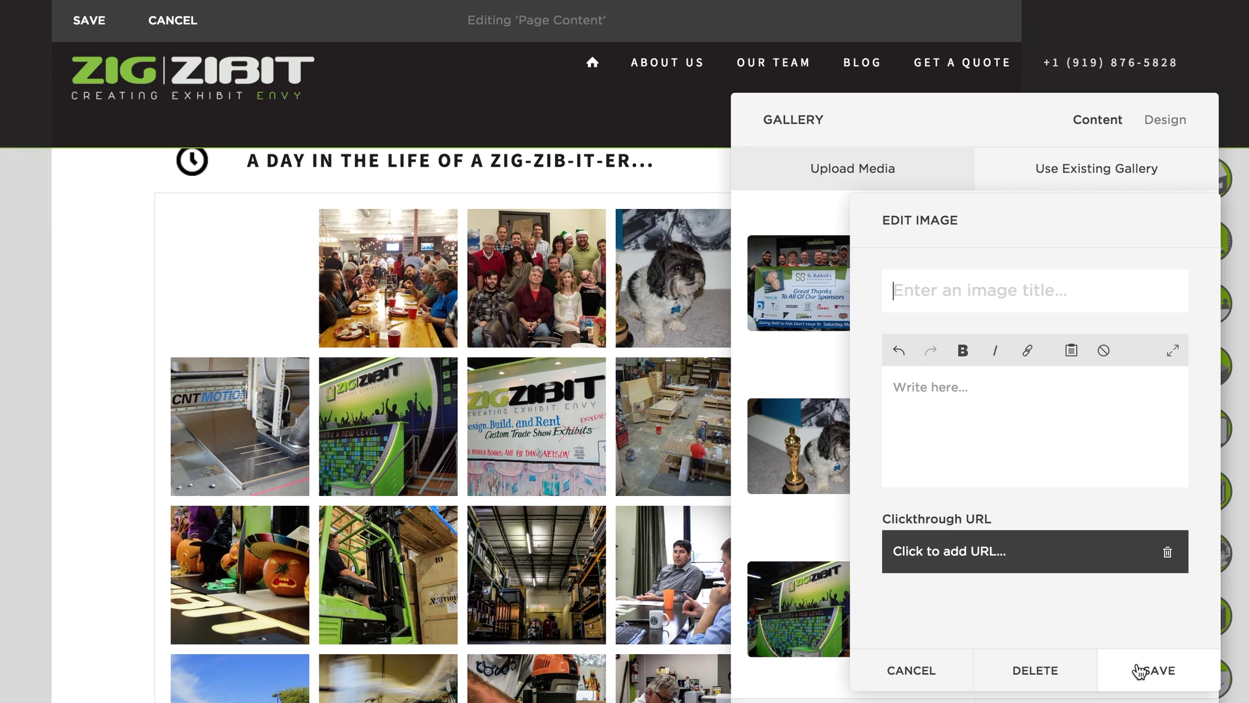
pyautogui.click(1157, 674)
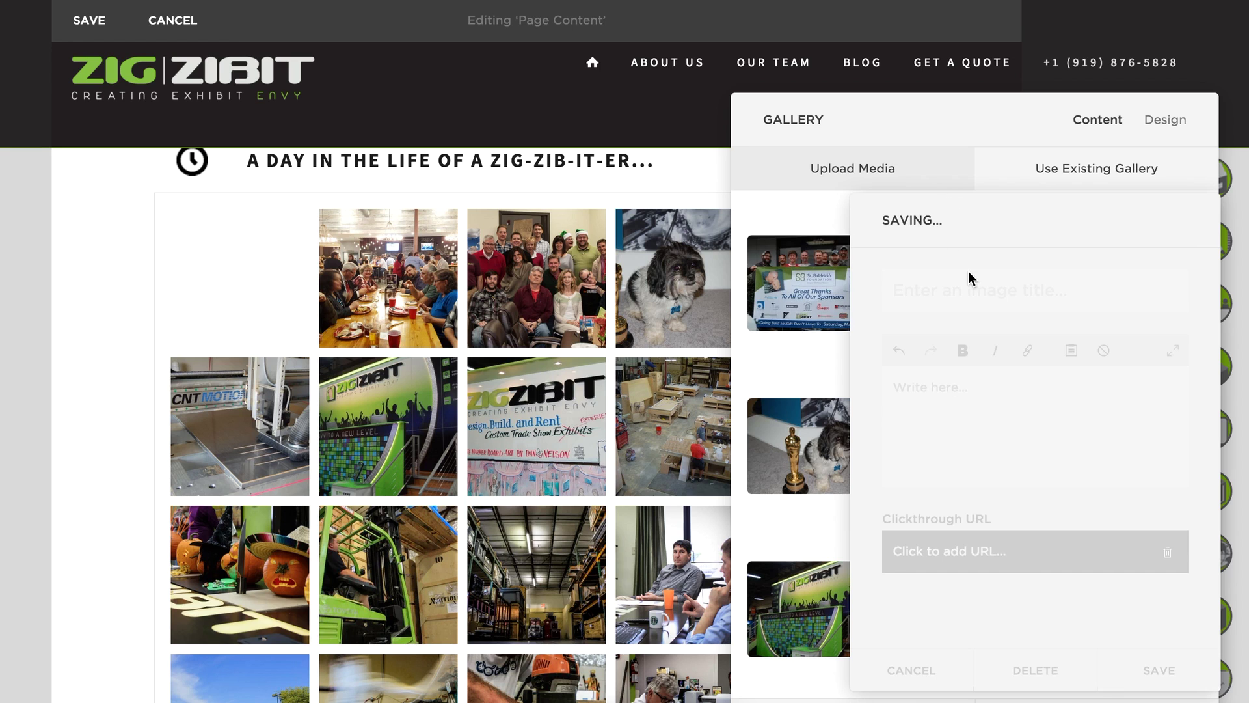
# Check the title and description fields of the sponsor banner, dog and printer photos without changes, and close the gallery editor.
pyautogui.moveTo(982, 274)
pyautogui.click(976, 220)
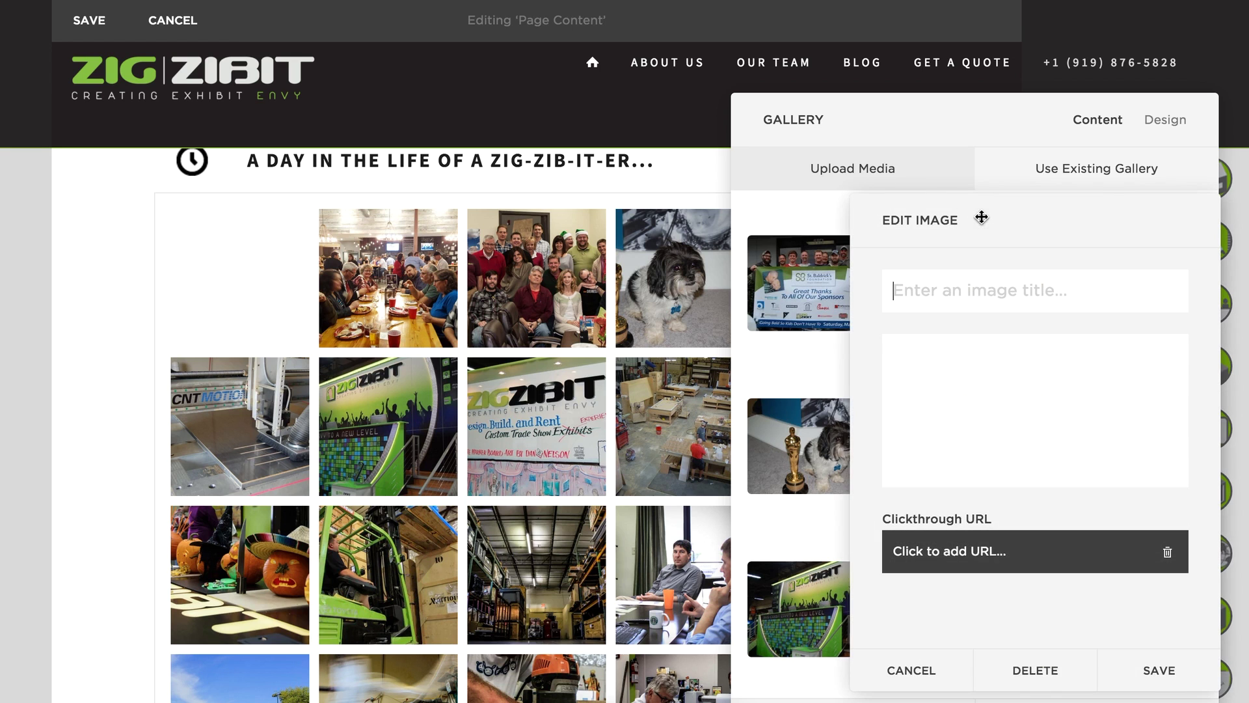
pyautogui.click(914, 672)
pyautogui.moveTo(835, 443)
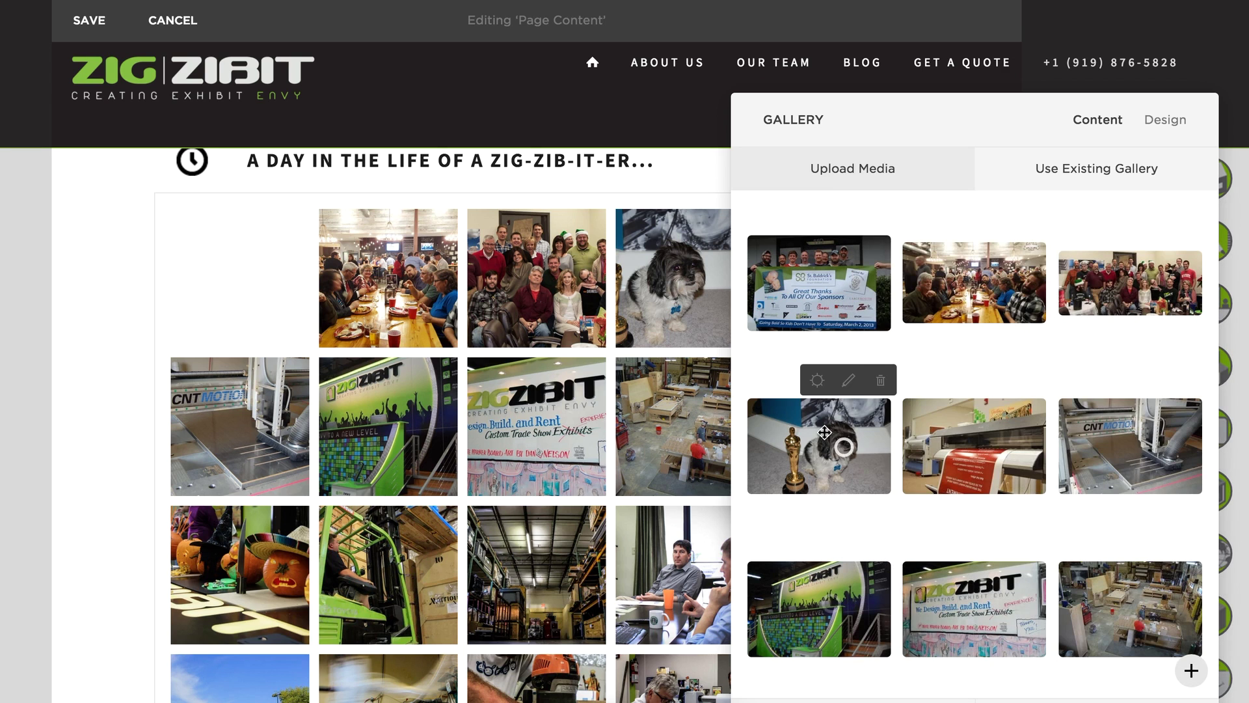
pyautogui.click(818, 381)
pyautogui.click(914, 676)
pyautogui.moveTo(979, 426)
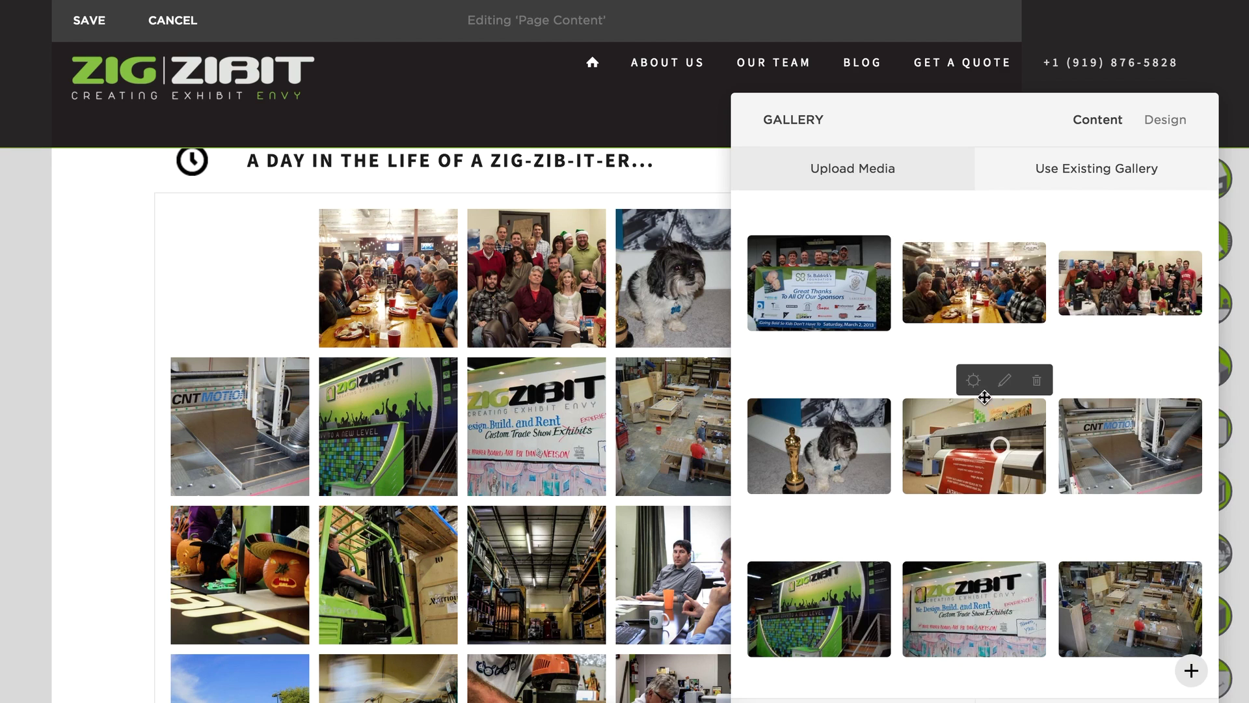
pyautogui.click(974, 381)
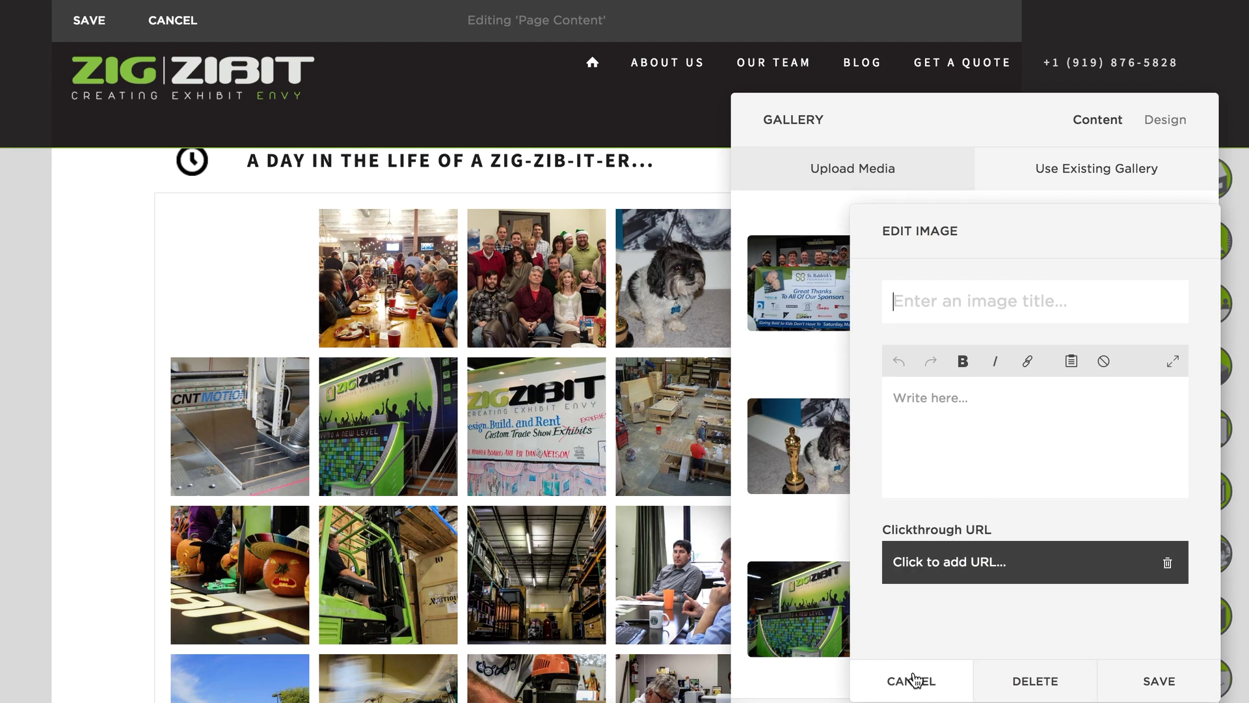
pyautogui.click(913, 682)
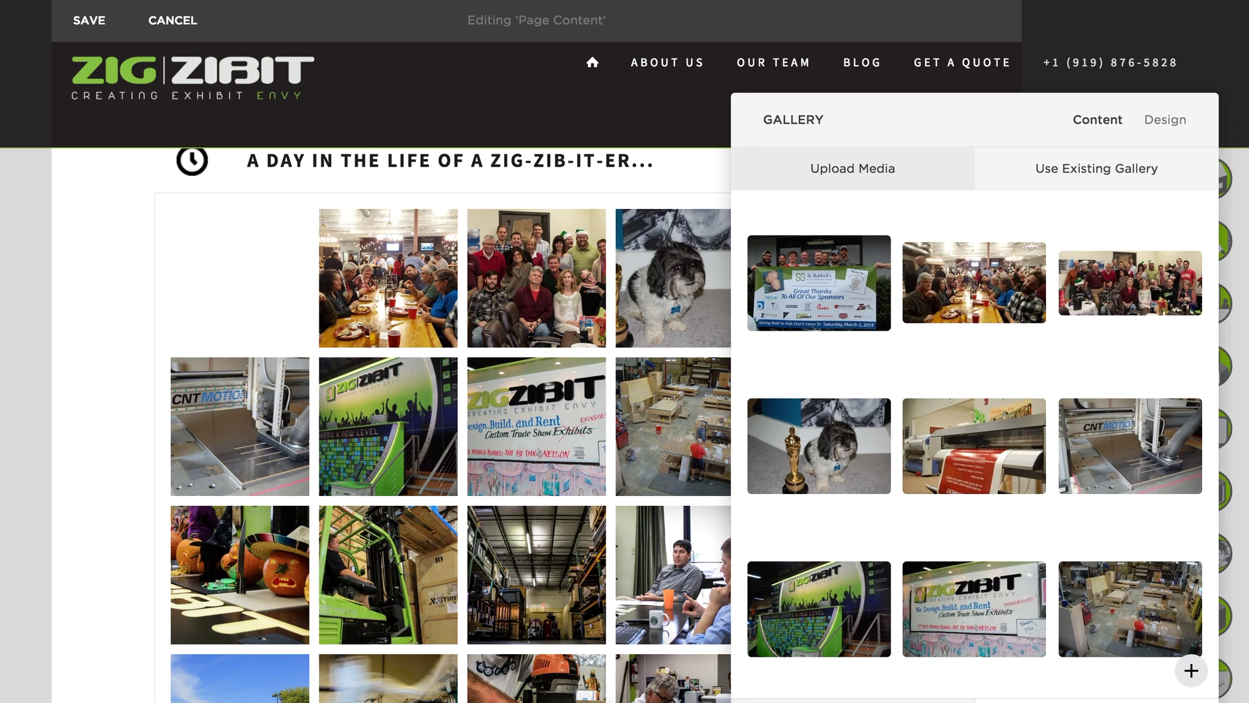
pyautogui.click(911, 701)
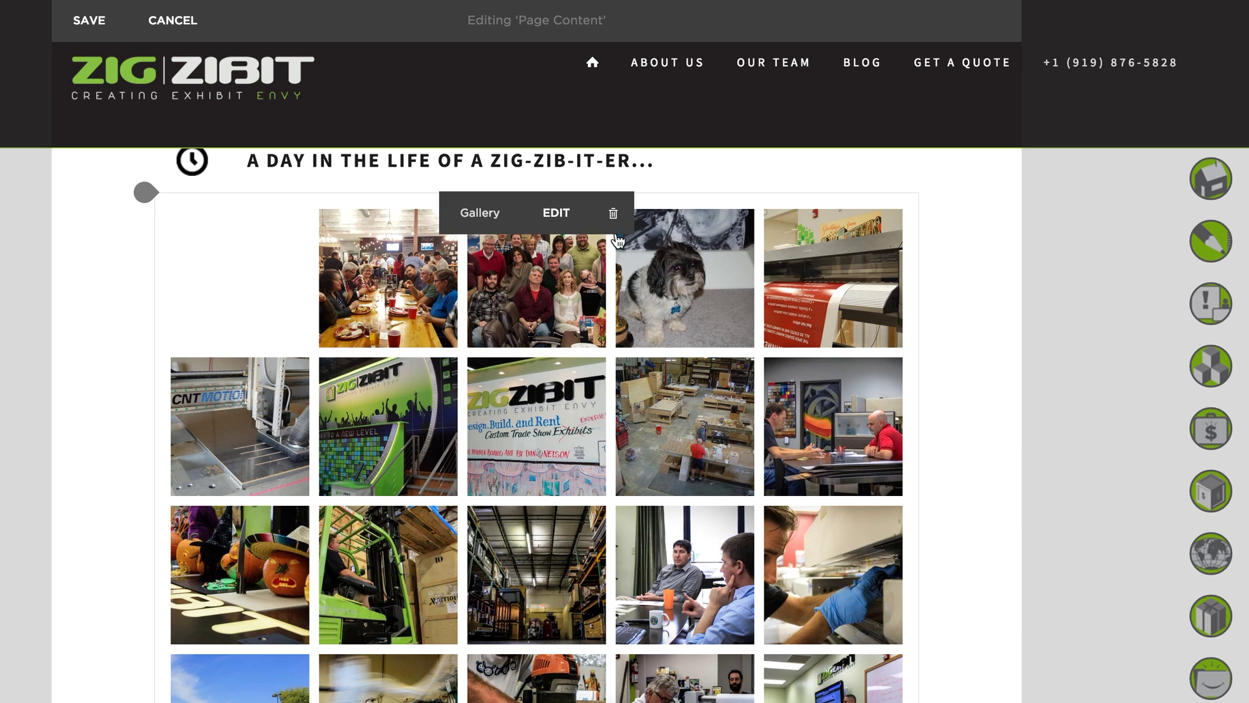
# Reopen the gallery, move the Moss Handmade Outwear graphic to second place after the sponsor banner, and set its focal point on the Caruso emblem.
pyautogui.click(555, 215)
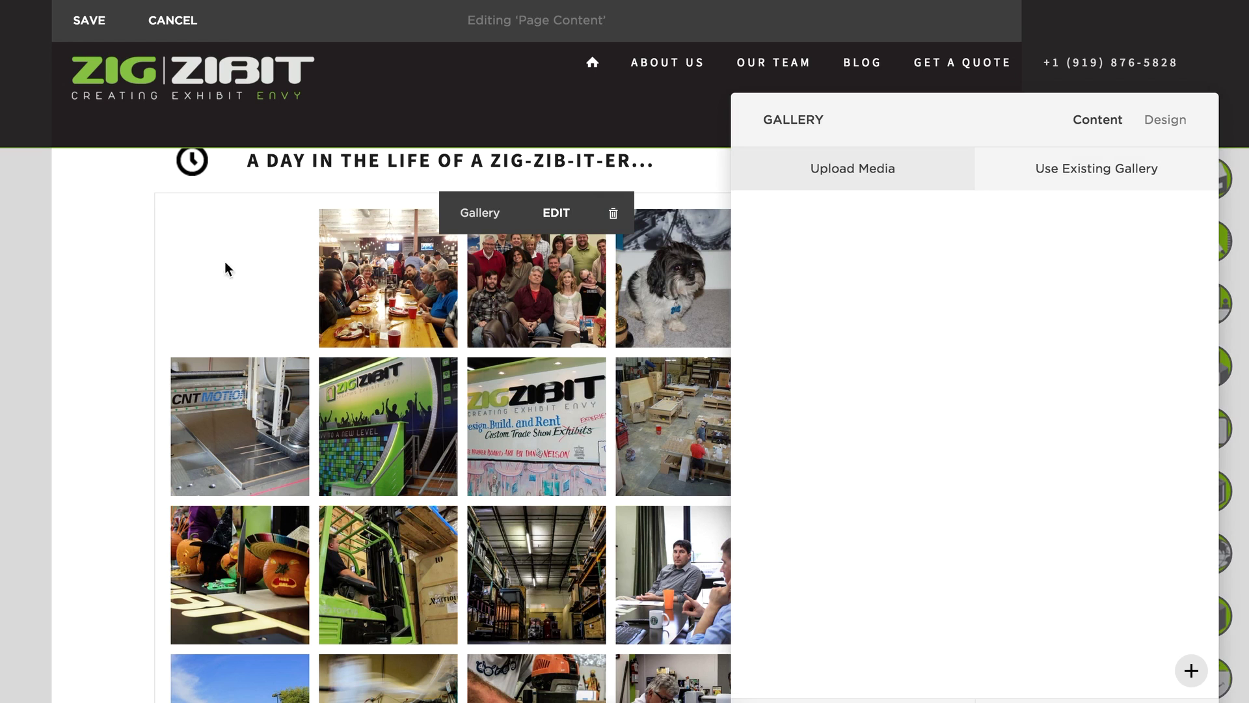
pyautogui.moveTo(974, 345)
pyautogui.scroll(-5, 975, 345)
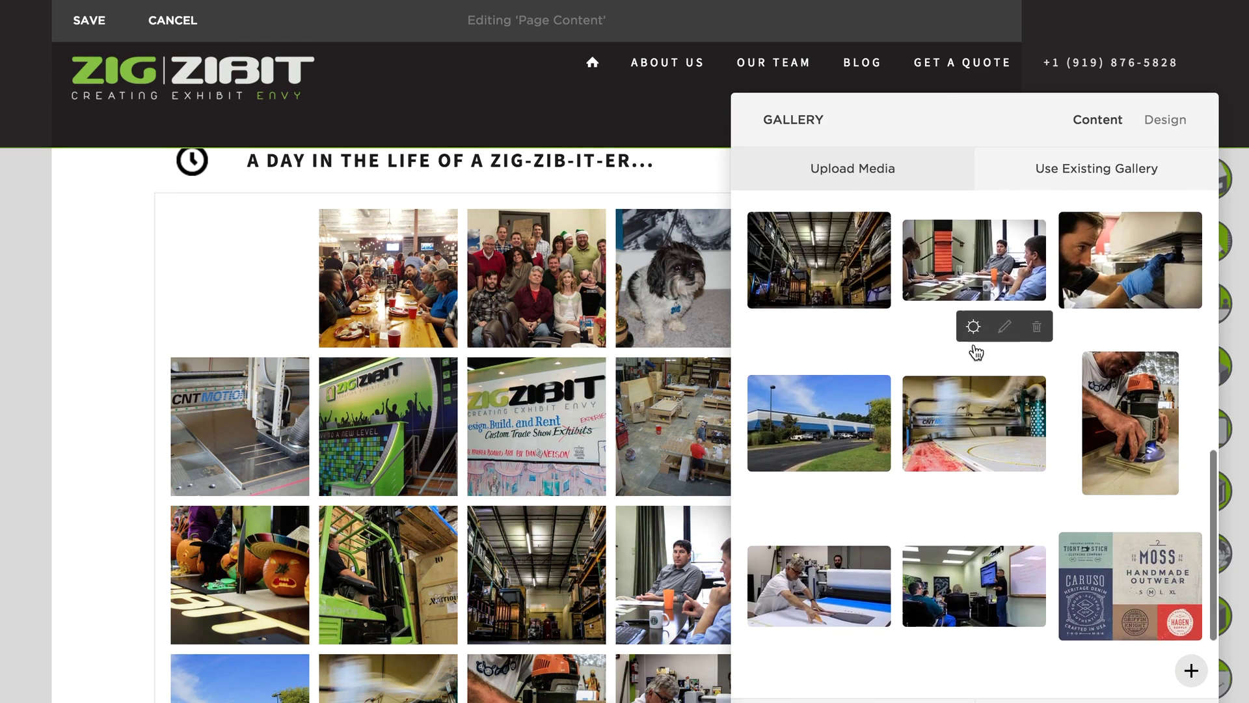
pyautogui.moveTo(1110, 489); pyautogui.dragTo(969, 280)
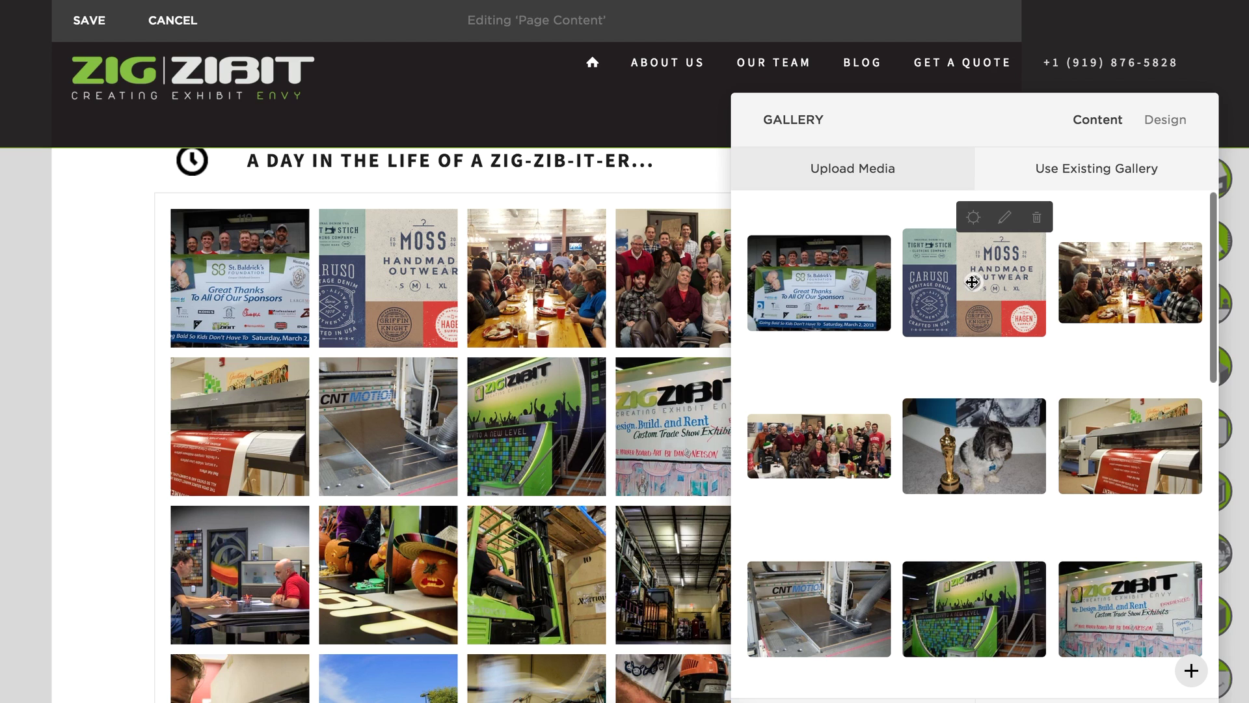
pyautogui.moveTo(972, 281)
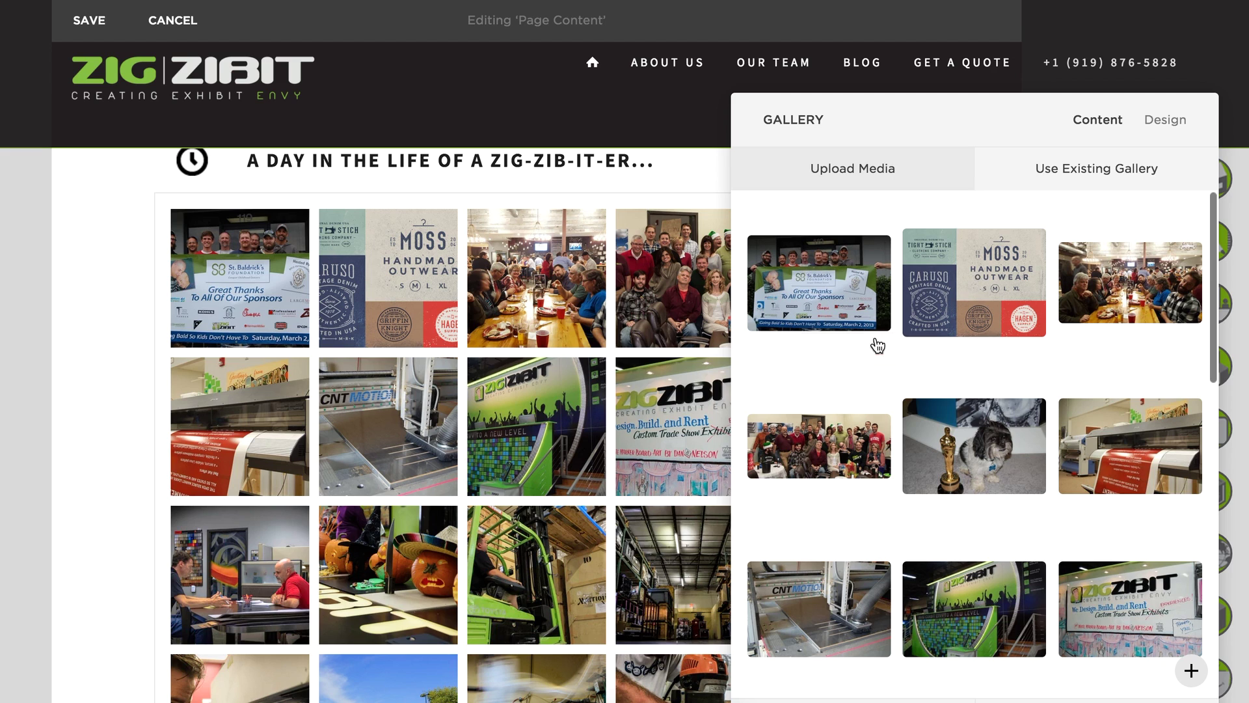
pyautogui.moveTo(976, 282); pyautogui.dragTo(922, 291)
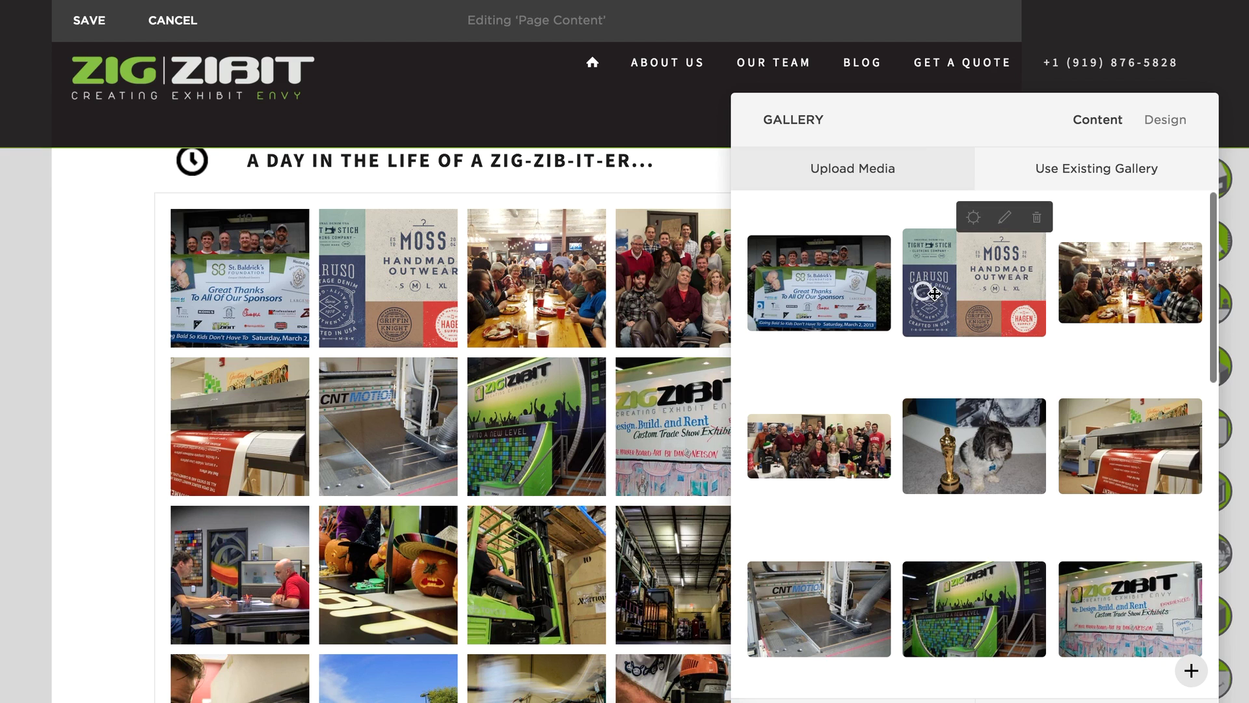
# Crop the Moss graphic in the photo editor to its lower part, 800 by 306, and save the edited image.
pyautogui.click(1006, 217)
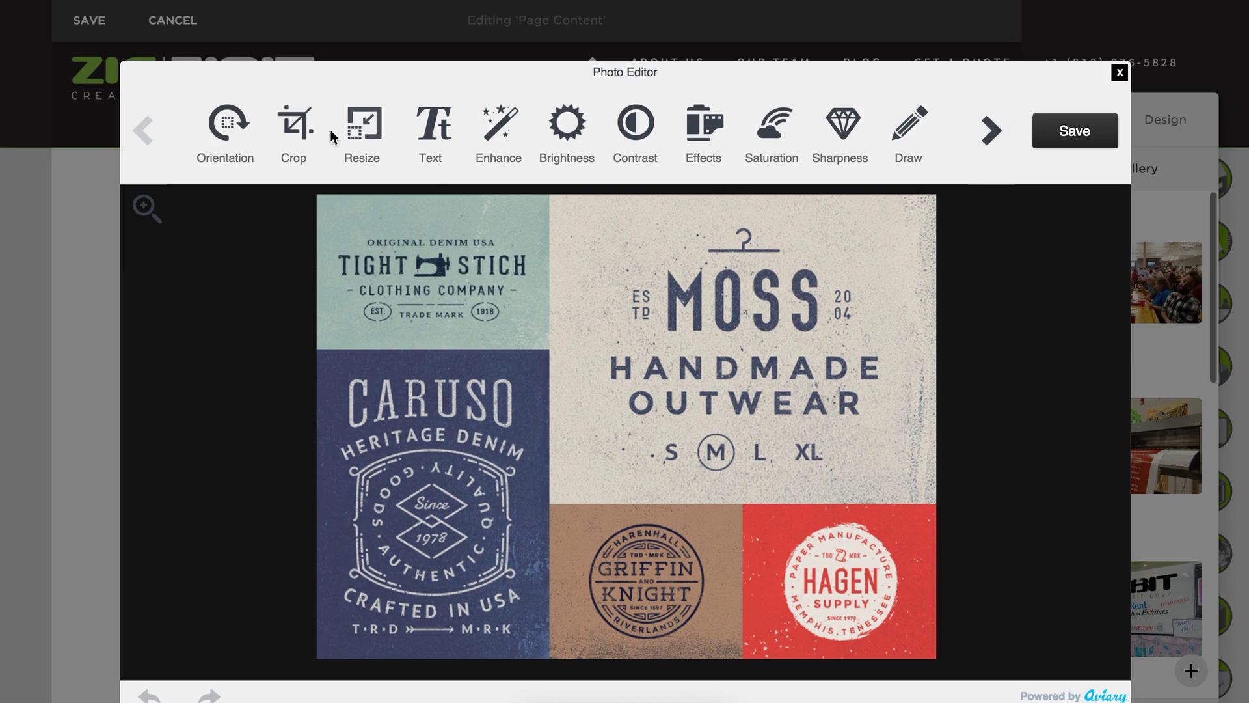
pyautogui.click(280, 125)
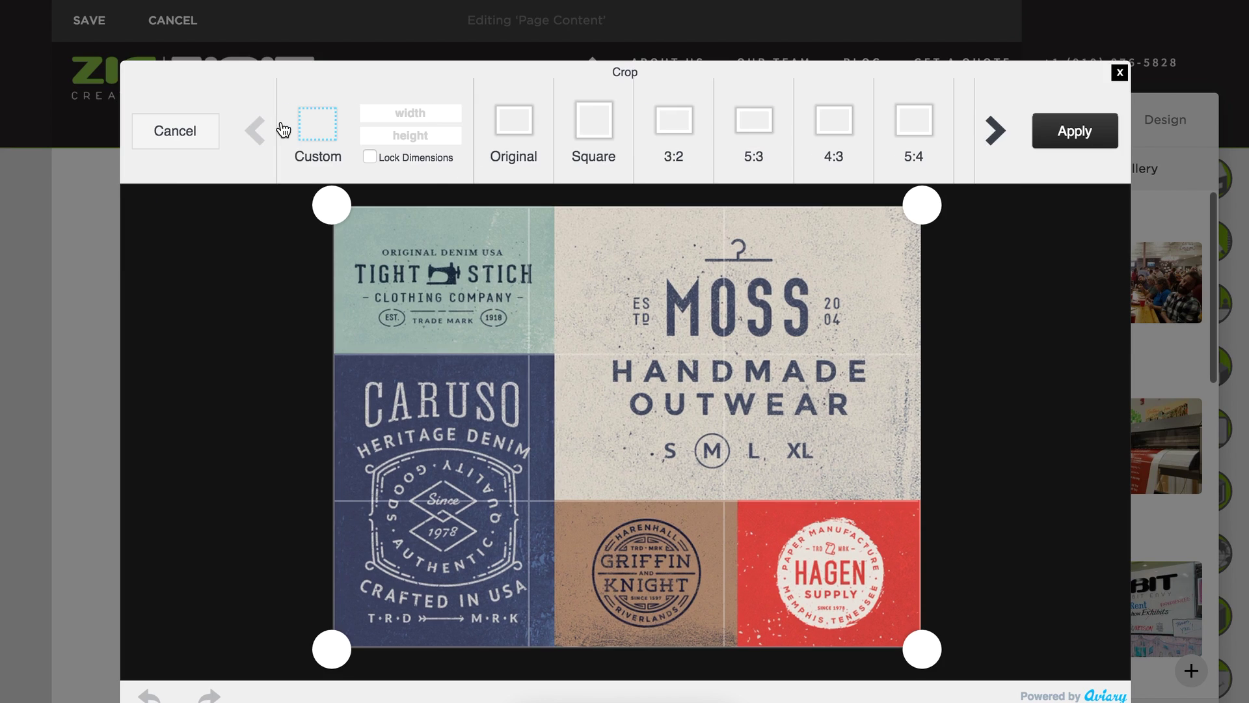
pyautogui.moveTo(954, 219); pyautogui.dragTo(994, 419)
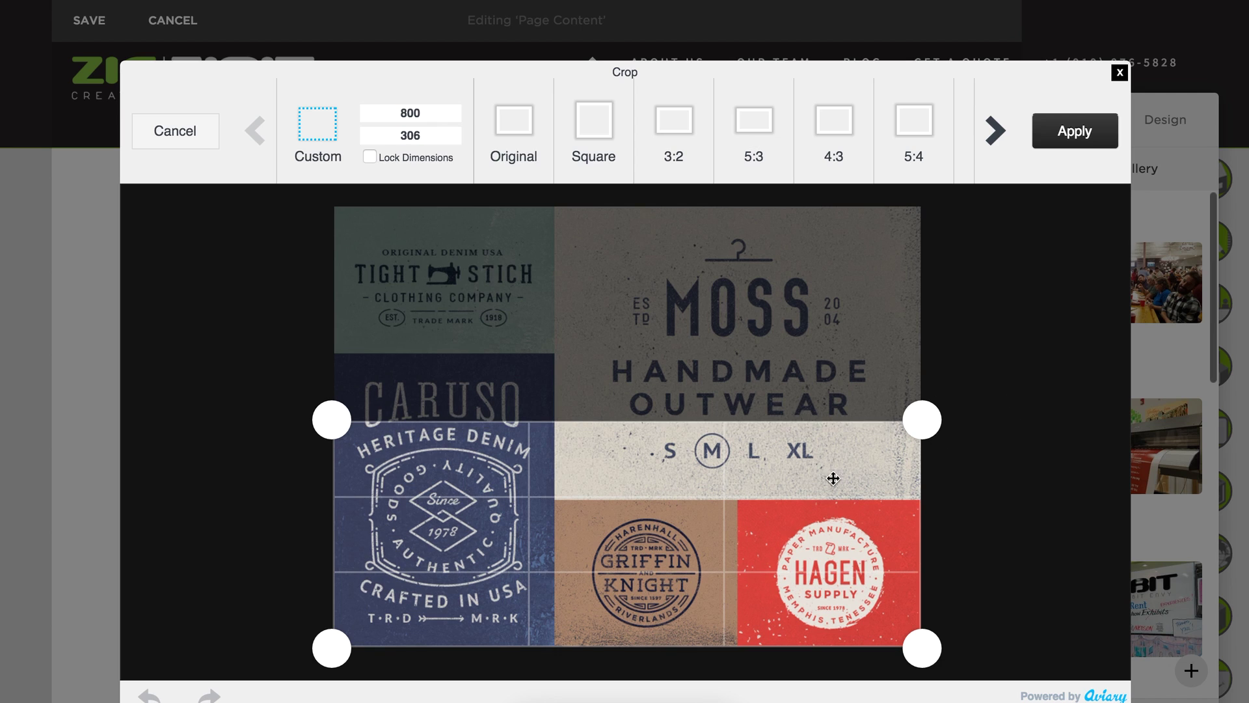
pyautogui.click(1077, 136)
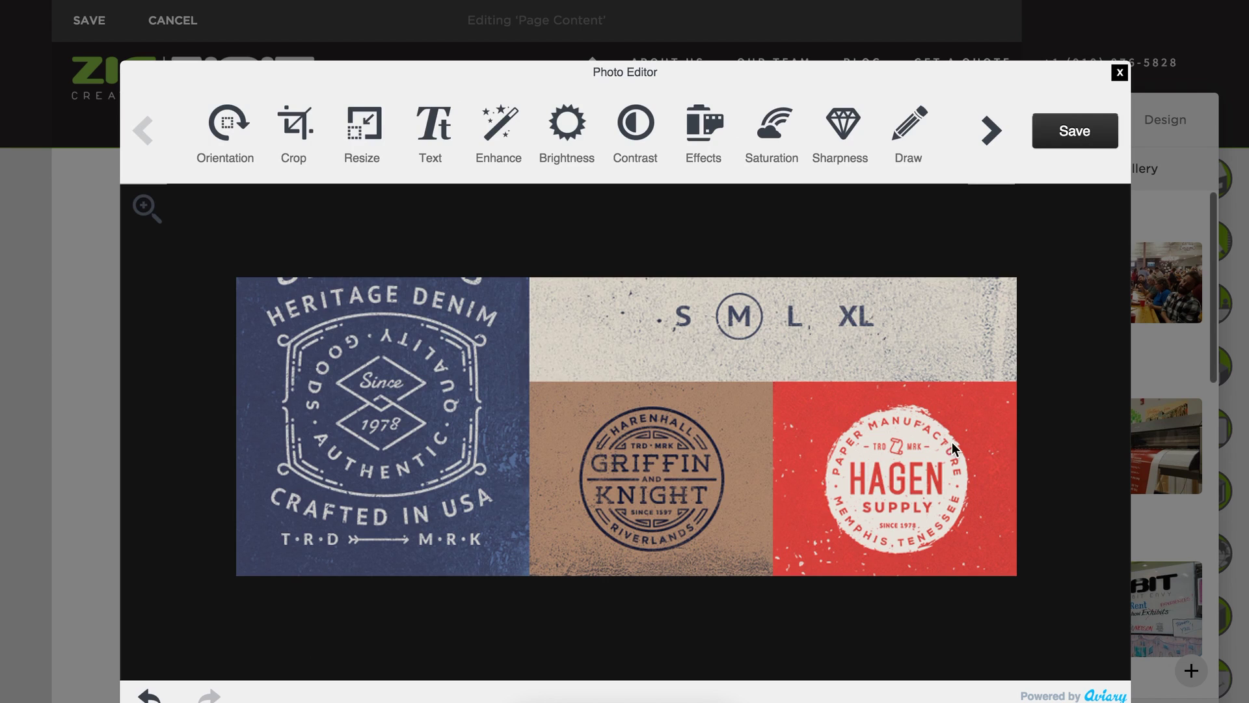
pyautogui.click(1080, 136)
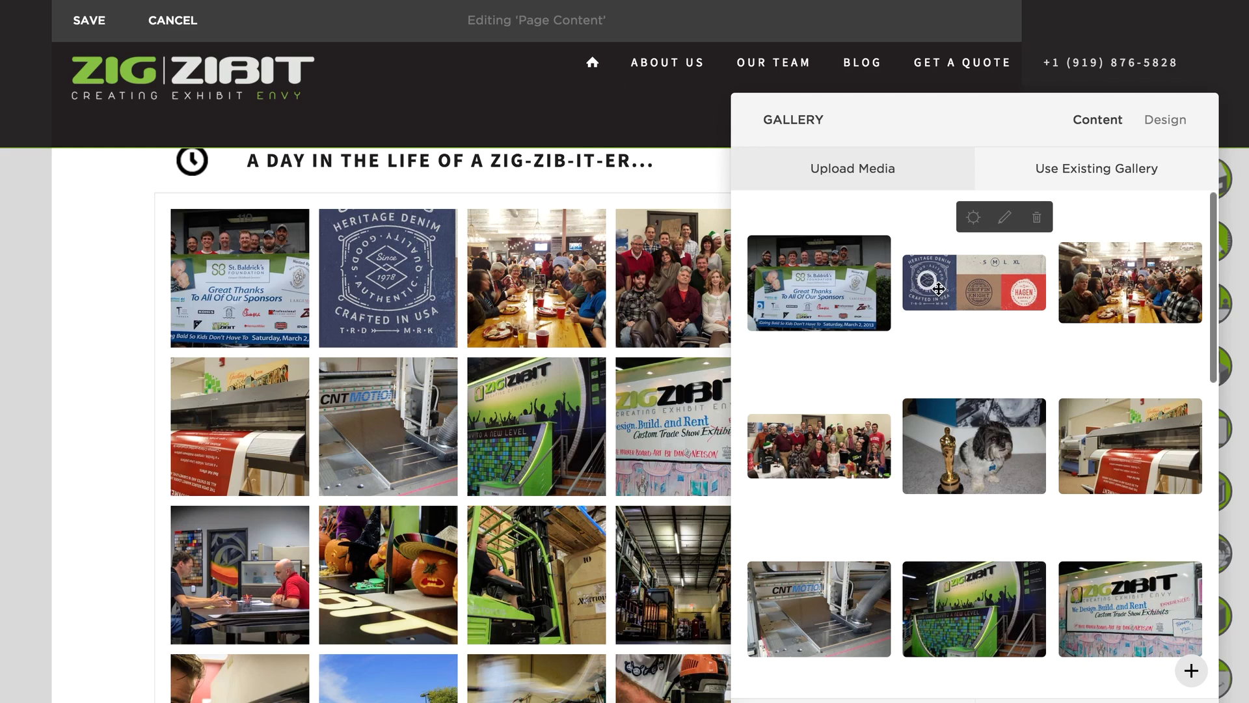
# Set the cropped graphic's focal point on the red Hagen Supply logo, close the gallery editor and save the page content.
pyautogui.click(990, 293)
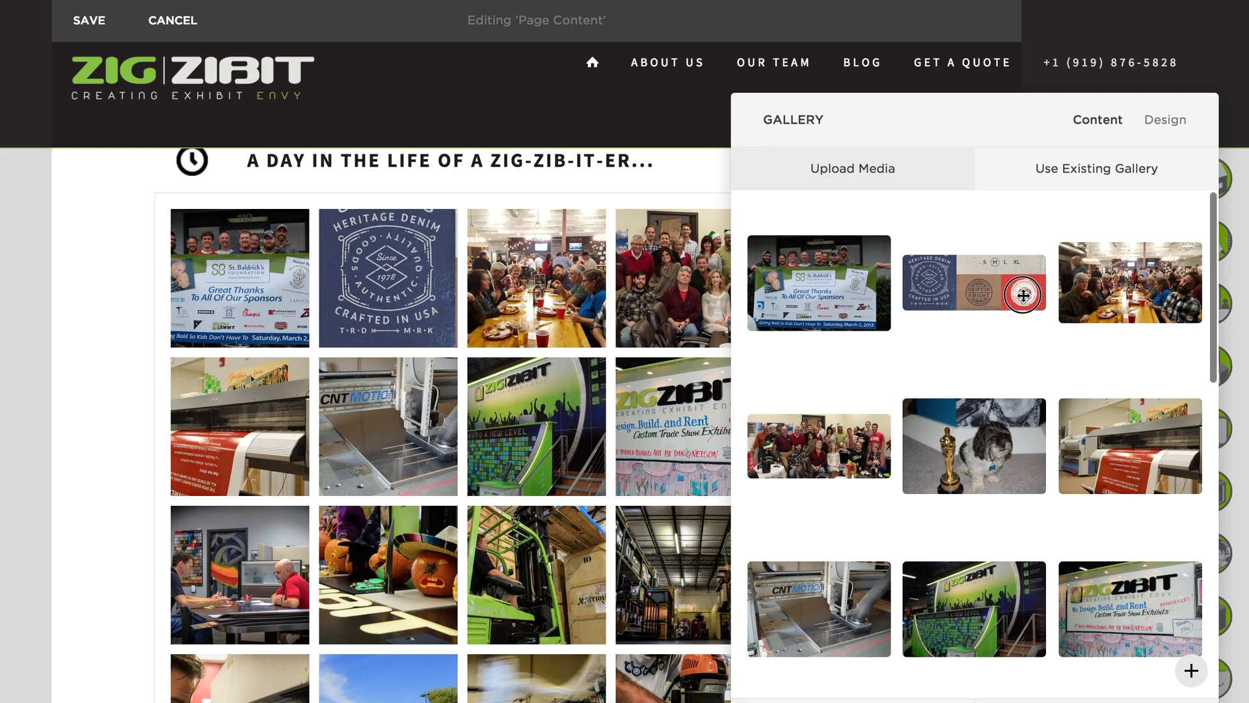
pyautogui.click(1002, 436)
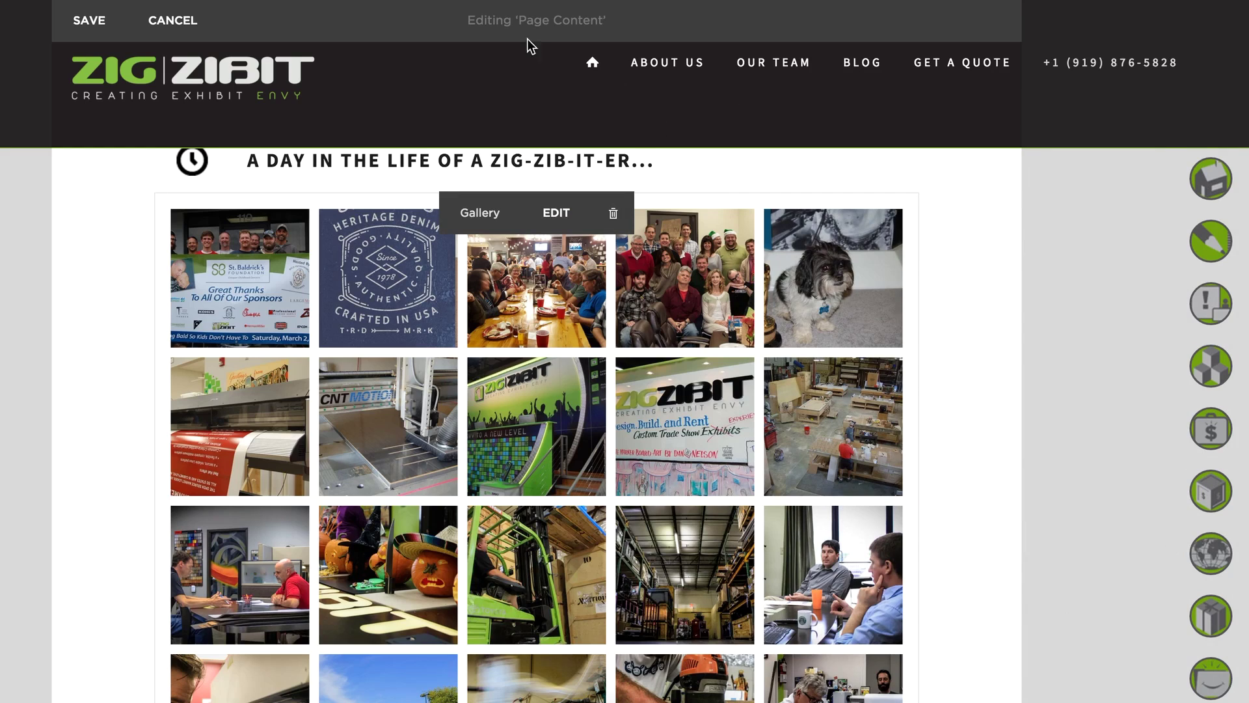
pyautogui.click(79, 21)
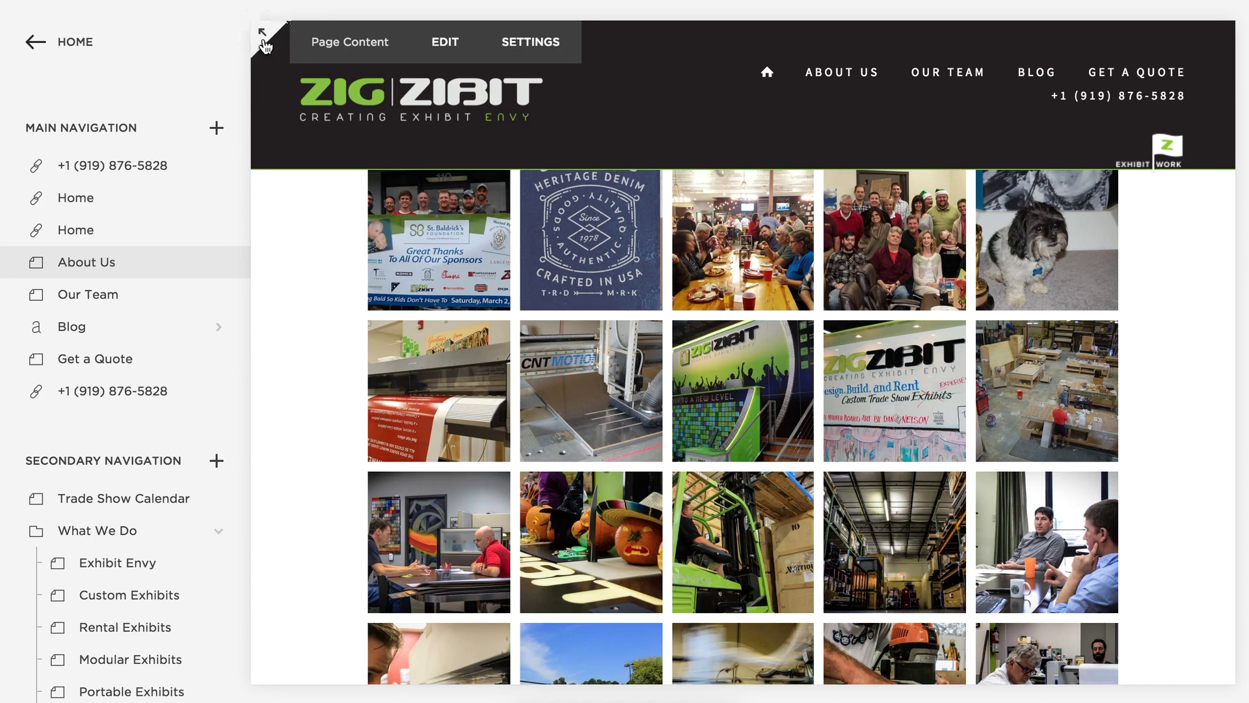
# Preview the About Us page full screen and check the cropped graphic's thumbnail in the gallery.
pyautogui.click(260, 38)
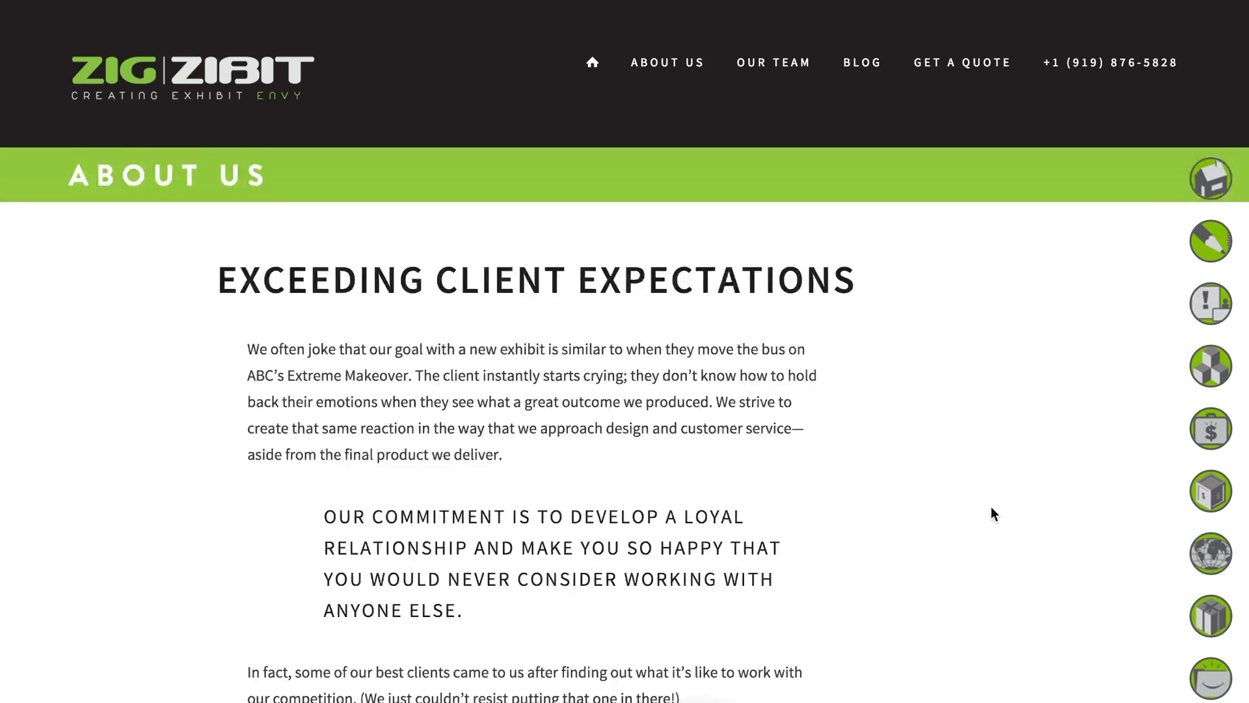
pyautogui.scroll(-10, 989, 506)
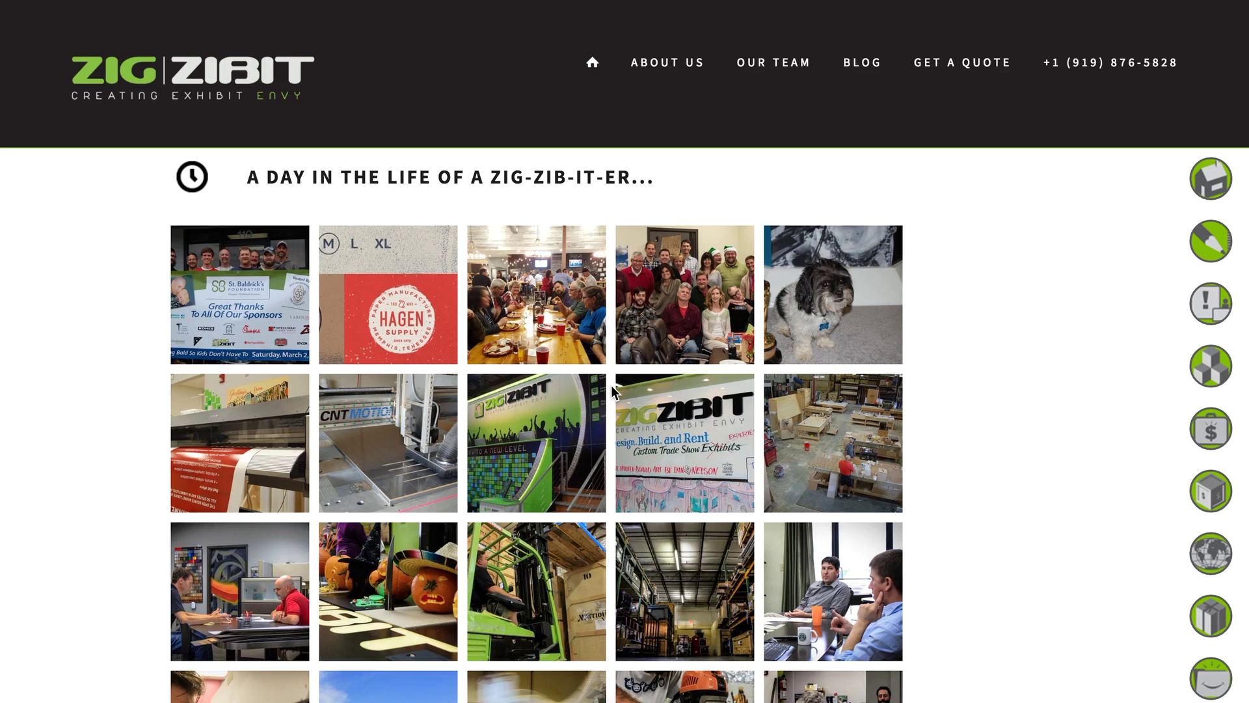
# Enlarge the cropped Hagen Supply graphic from the gallery, close the enlarged view, and look over the remaining gallery thumbnails.
pyautogui.click(397, 317)
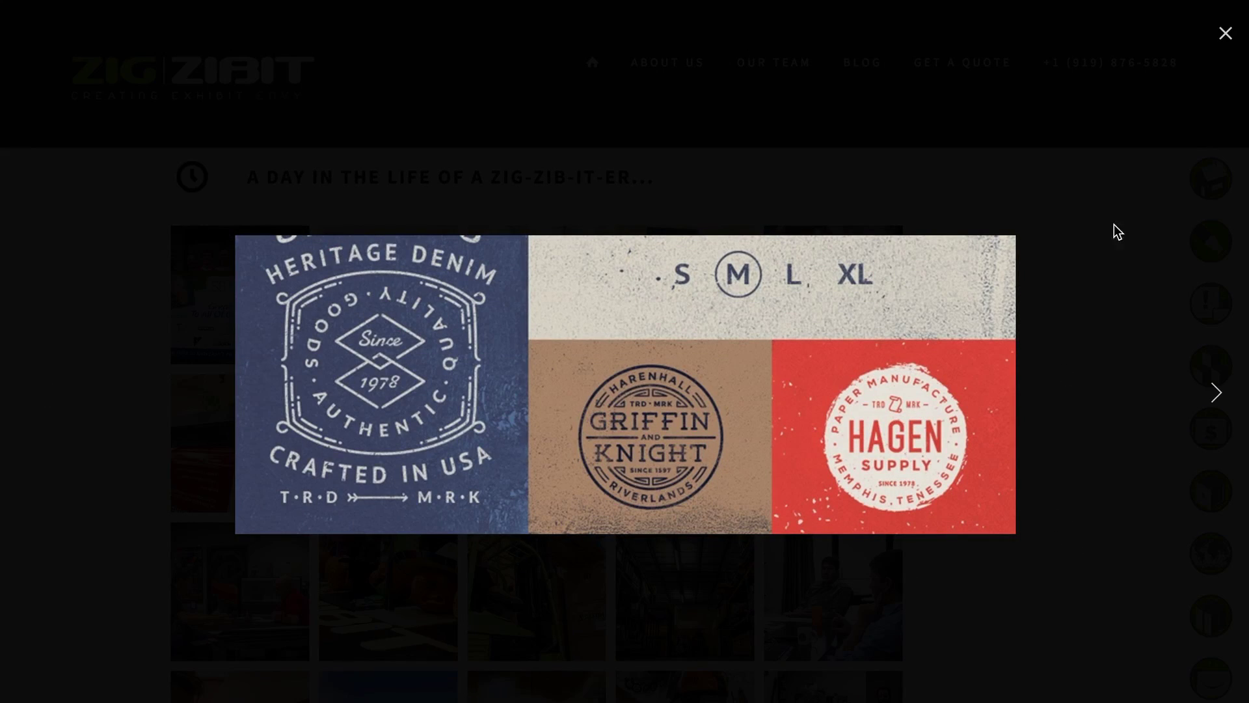
pyautogui.click(1225, 34)
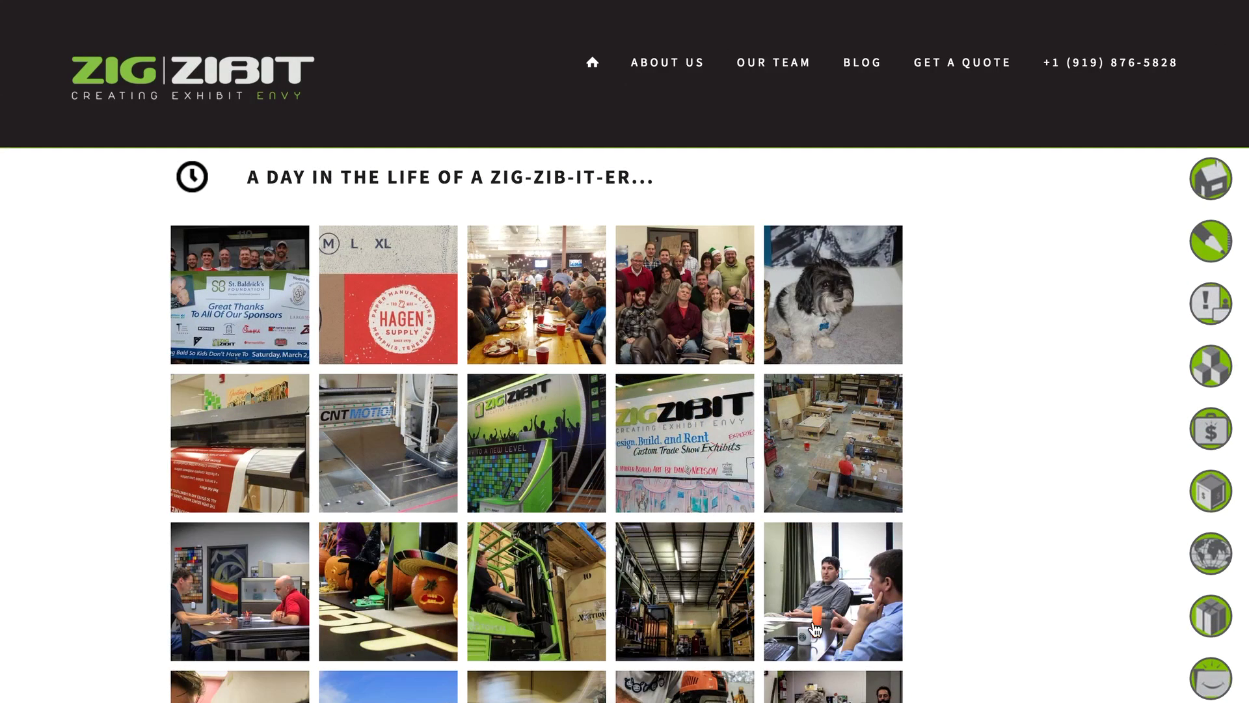
pyautogui.scroll(-1, 762, 437)
pyautogui.scroll(-2, 762, 437)
pyautogui.scroll(-5, 794, 467)
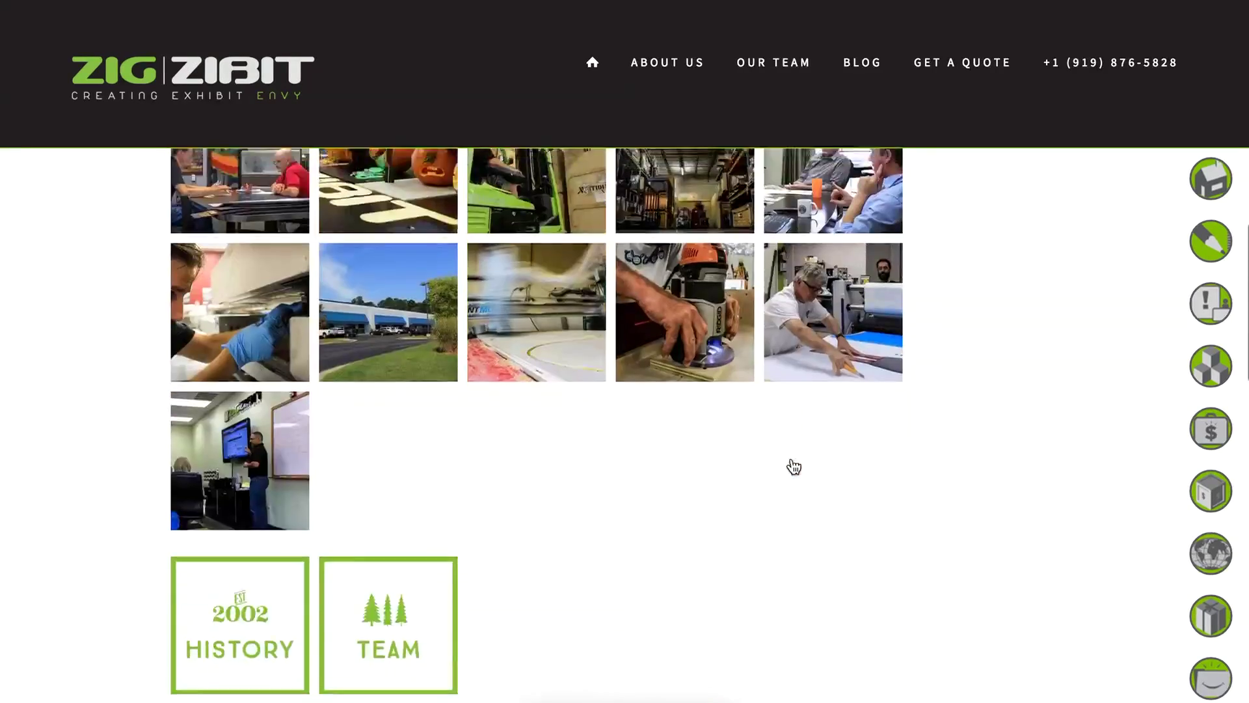
pyautogui.scroll(7, 793, 467)
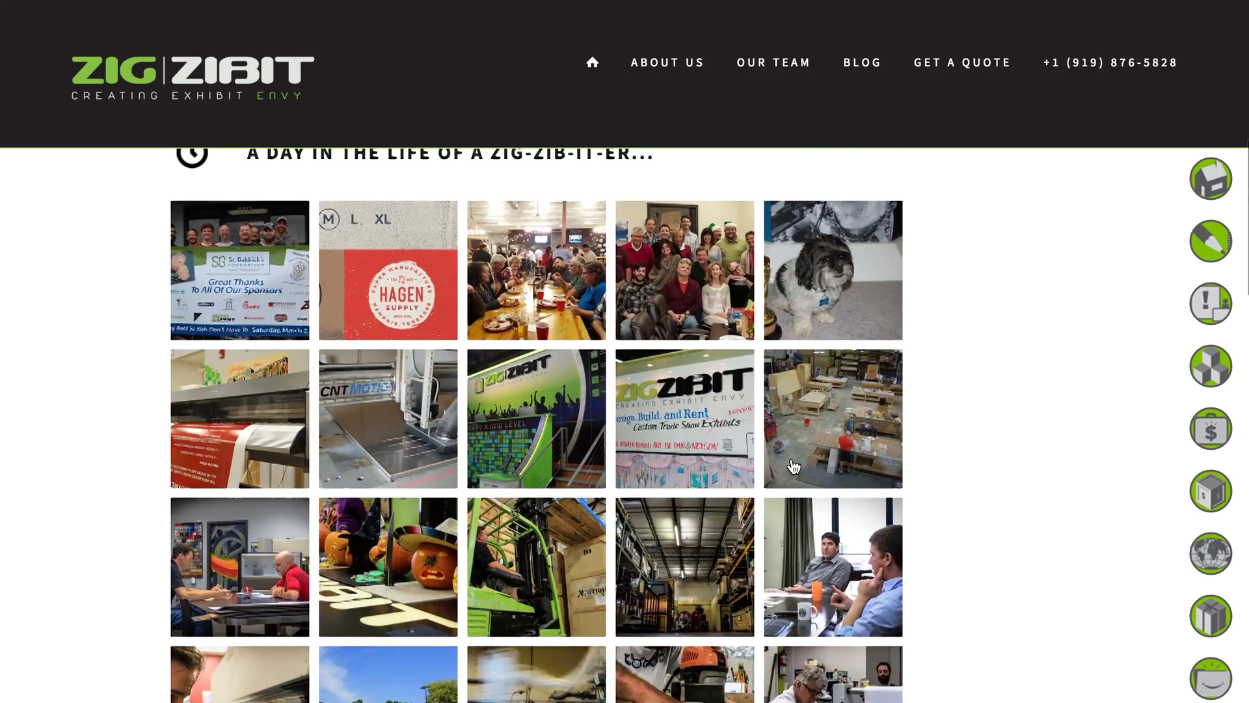
pyautogui.scroll(3, 794, 467)
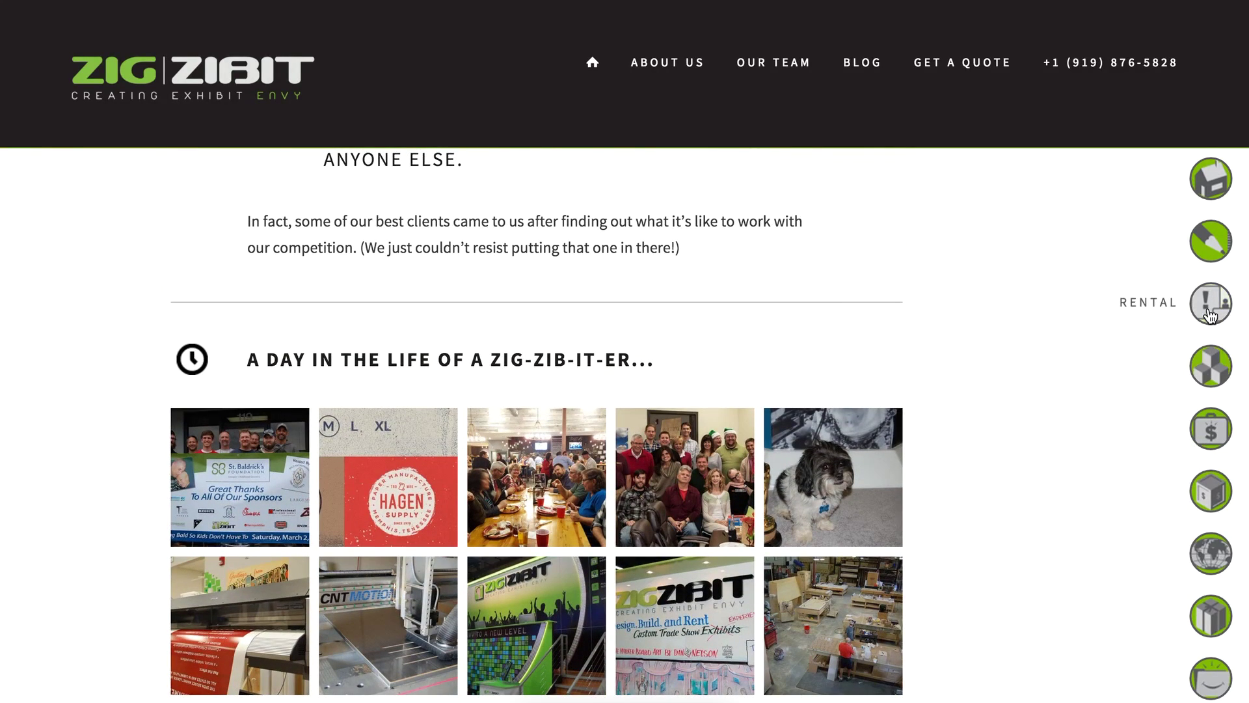
# Open the Modular Exhibits page and examine its client galleries from Badger Sportswear through ROI Revolution.
pyautogui.click(1210, 368)
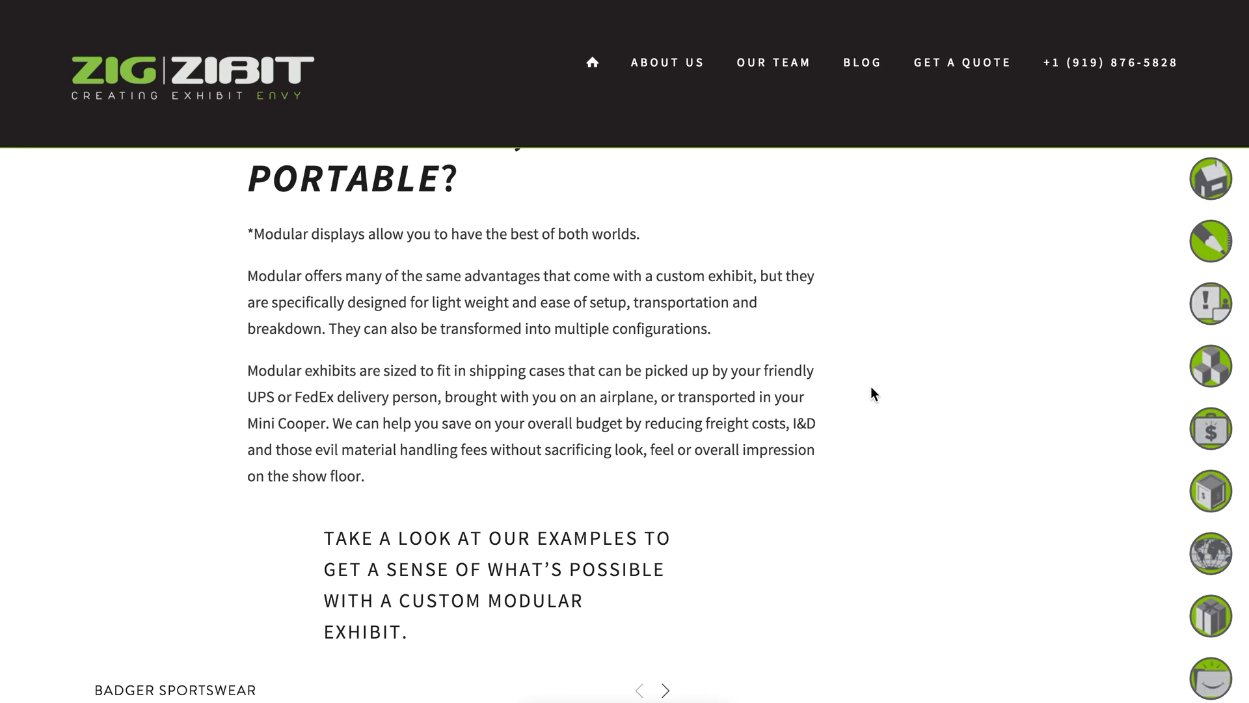
pyautogui.scroll(-7, 871, 387)
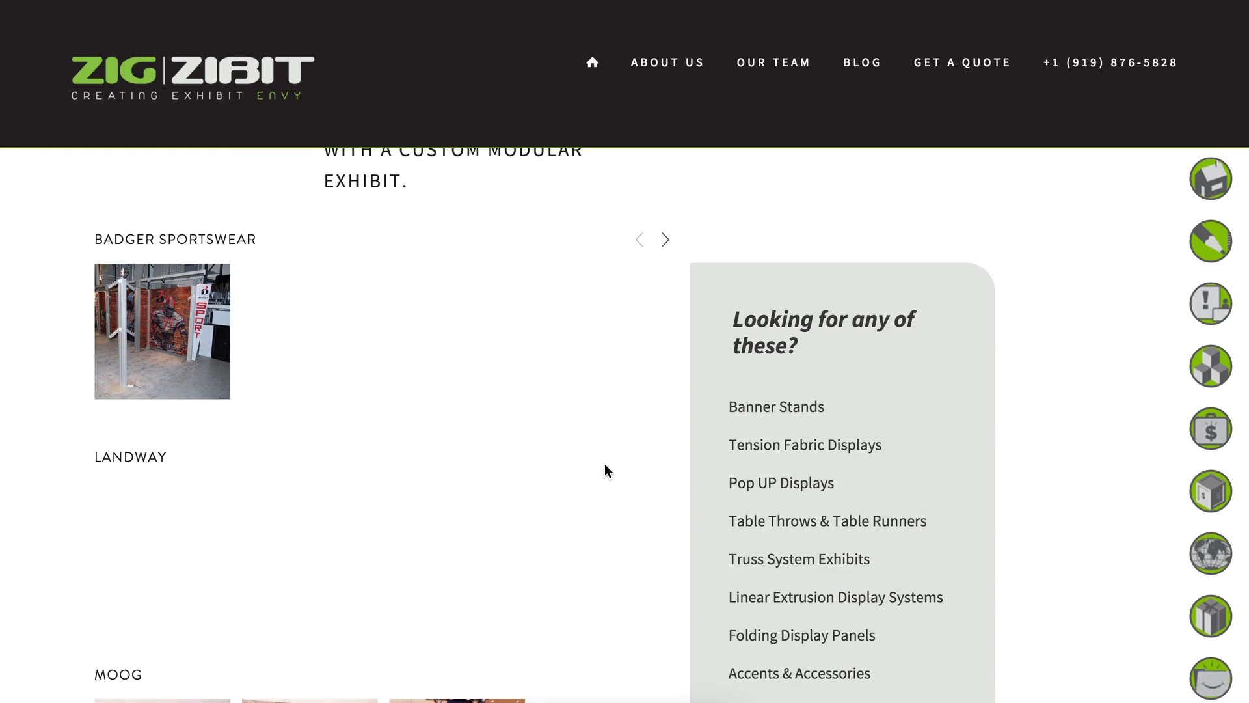
pyautogui.scroll(-2, 491, 432)
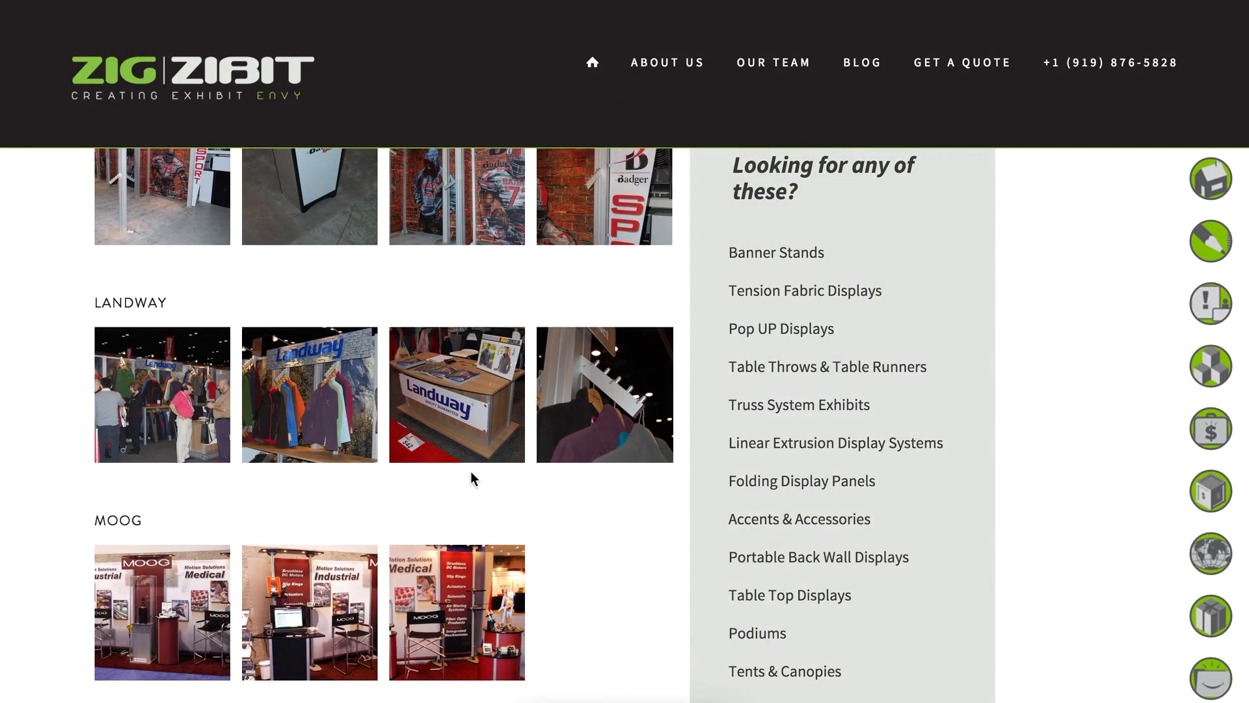
pyautogui.scroll(2, 250, 583)
pyautogui.scroll(-5, 474, 406)
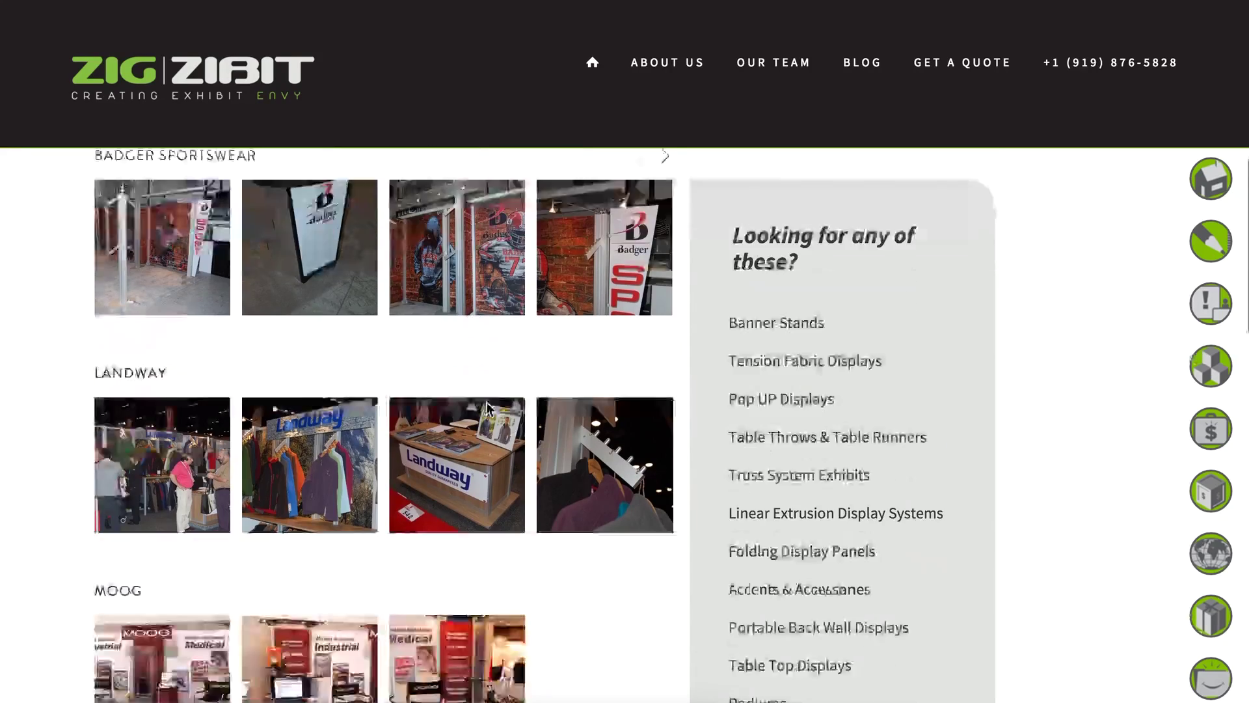
pyautogui.scroll(-6, 488, 409)
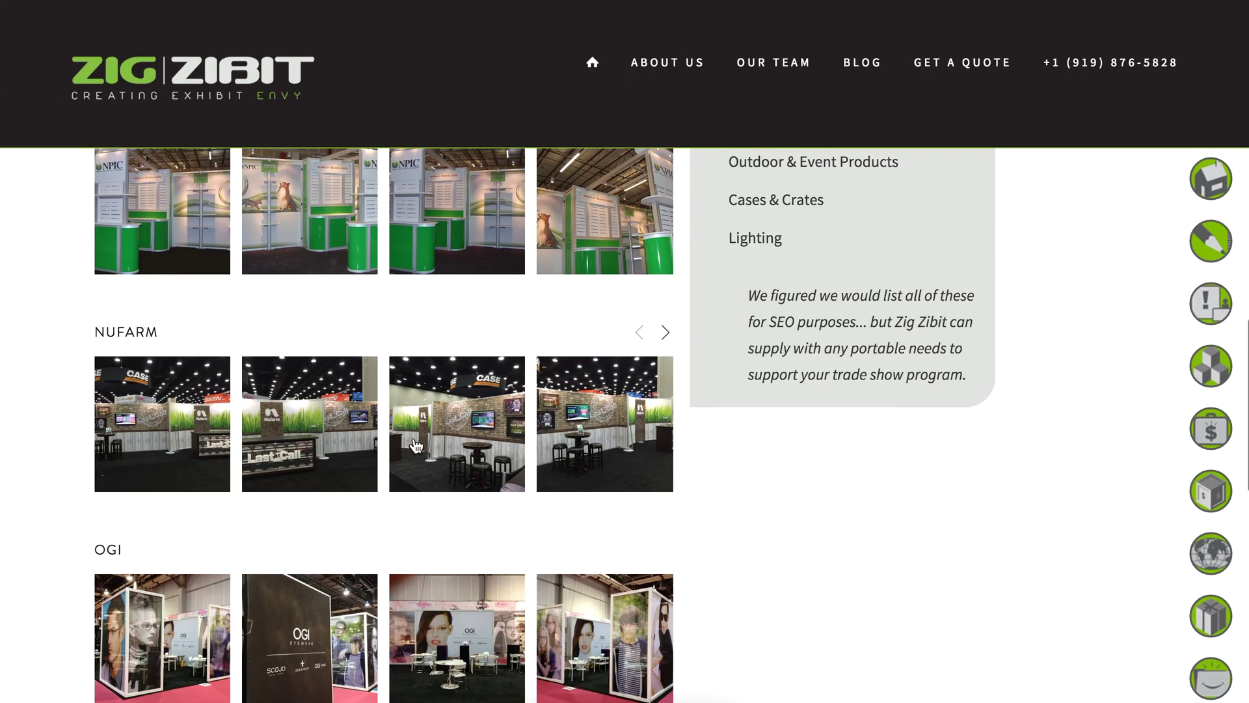
pyautogui.scroll(-2, 572, 527)
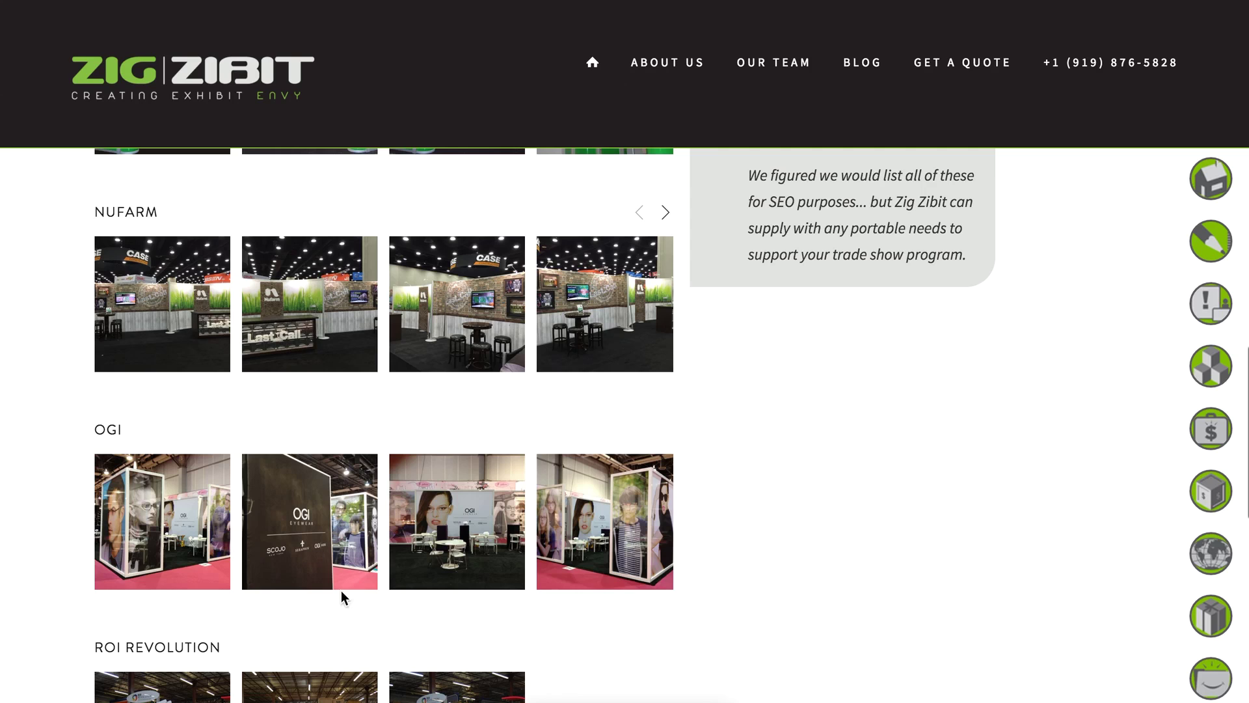
pyautogui.scroll(-4, 448, 566)
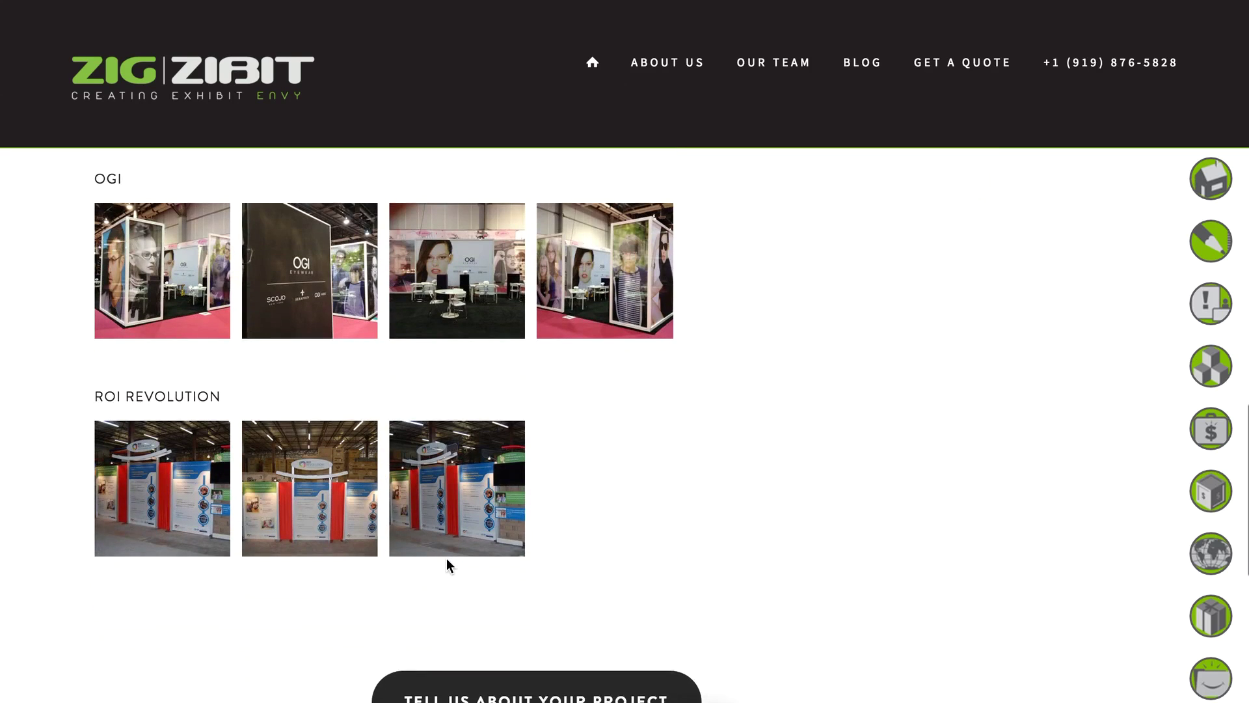
# Enlarge the Nufarm gallery's second photo, showing the Last Call counter, and close the enlarged view.
pyautogui.scroll(3, 446, 565)
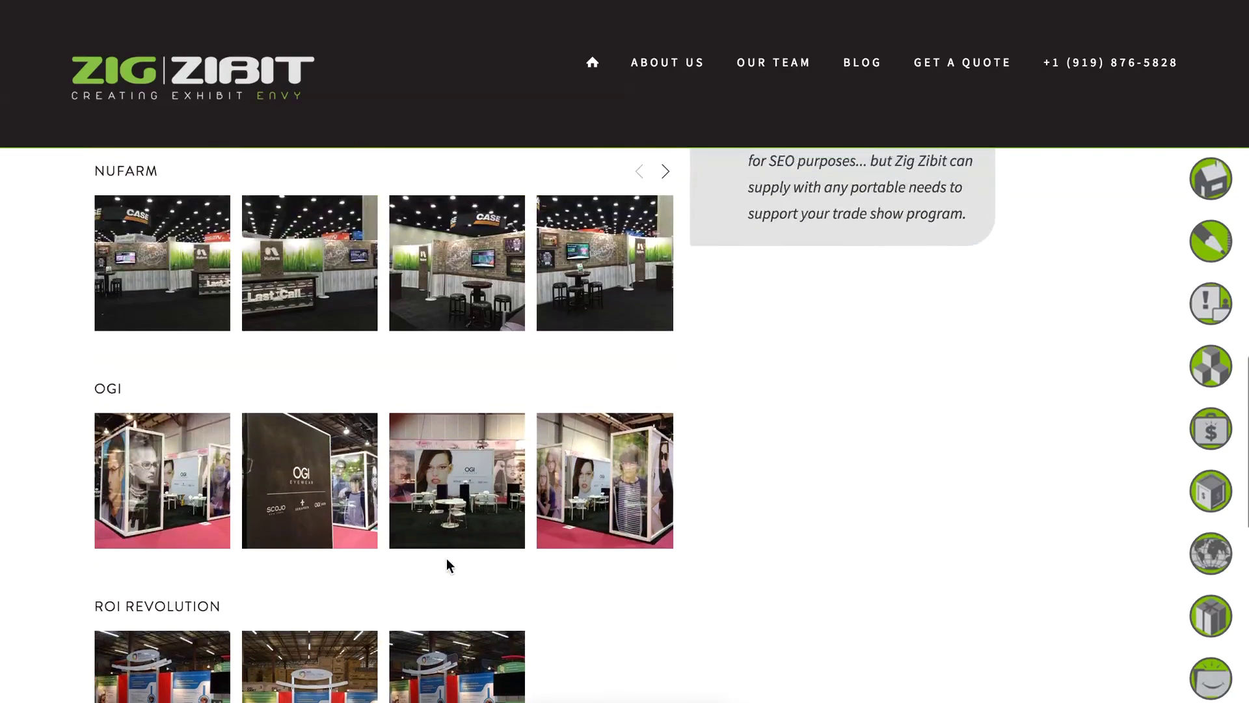
pyautogui.click(290, 271)
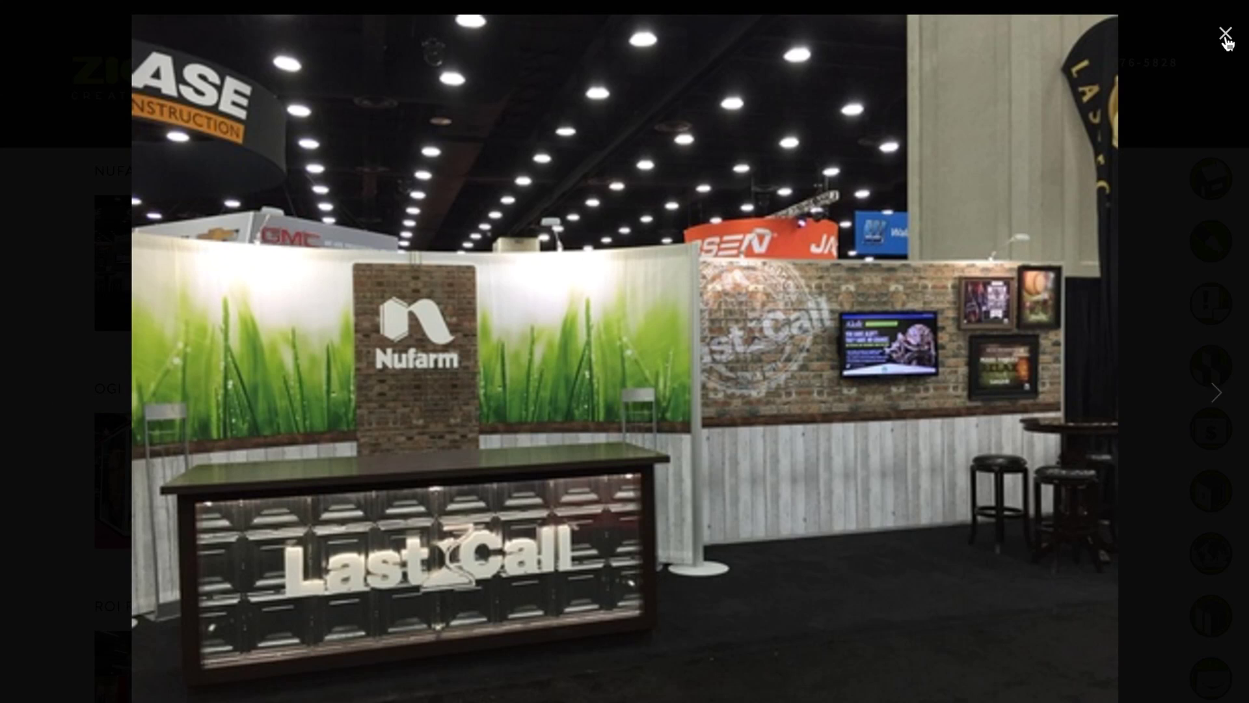
pyautogui.click(1226, 34)
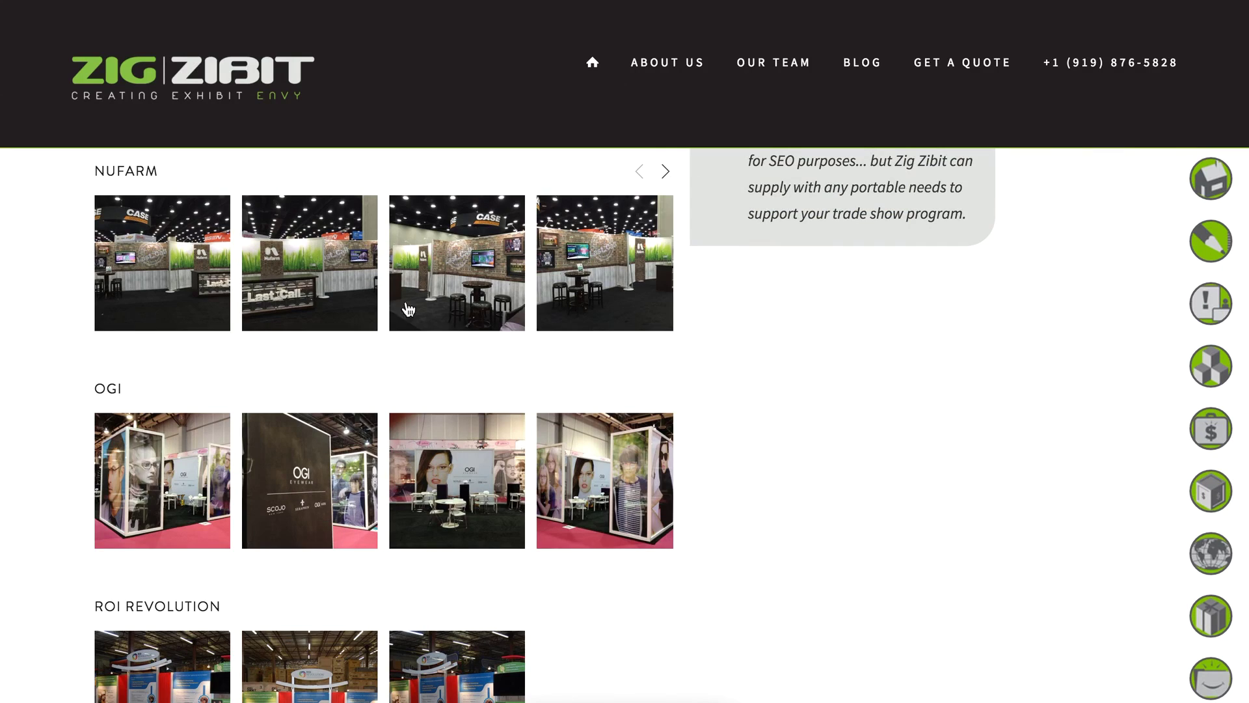
# Examine the Modular Exhibits page's layout, comparing the "Looking for any of these?" list with the client galleries and the introductory text.
pyautogui.scroll(4, 694, 393)
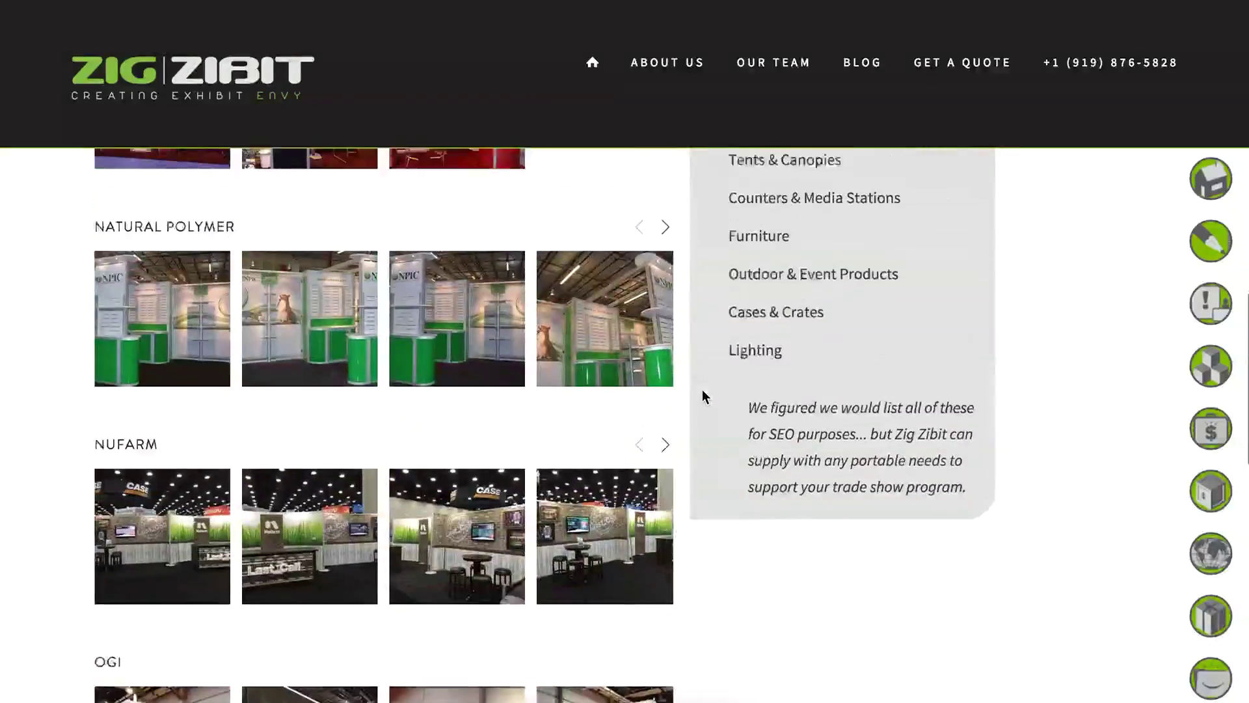
pyautogui.scroll(15, 701, 390)
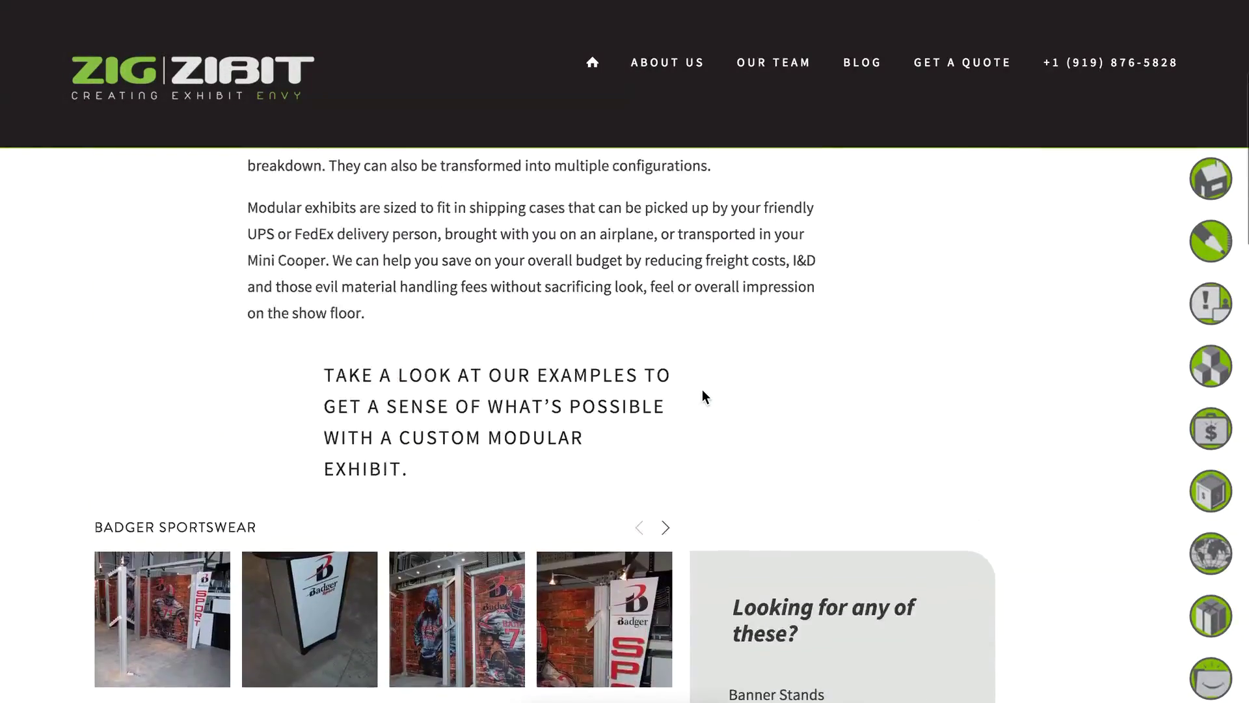
pyautogui.scroll(-6, 703, 395)
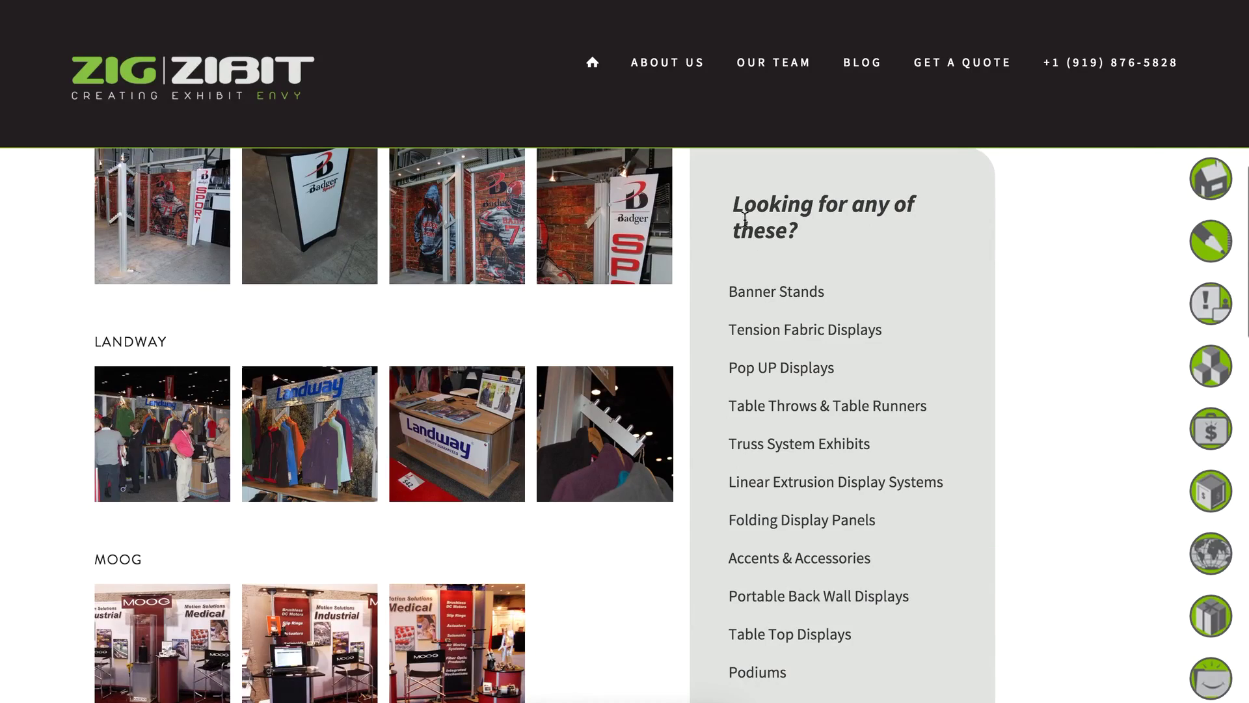
pyautogui.scroll(-10, 841, 488)
pyautogui.scroll(10, 843, 489)
pyautogui.scroll(3, 843, 489)
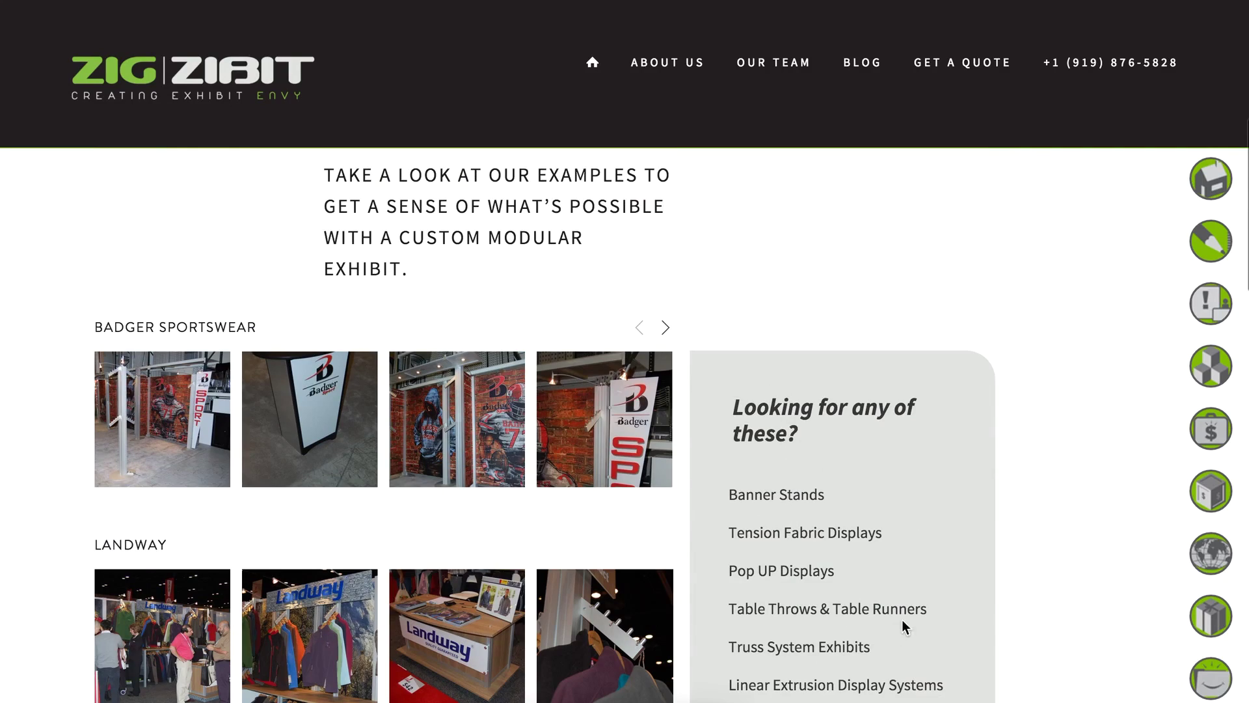
pyautogui.scroll(-3, 879, 534)
pyautogui.scroll(5, 878, 533)
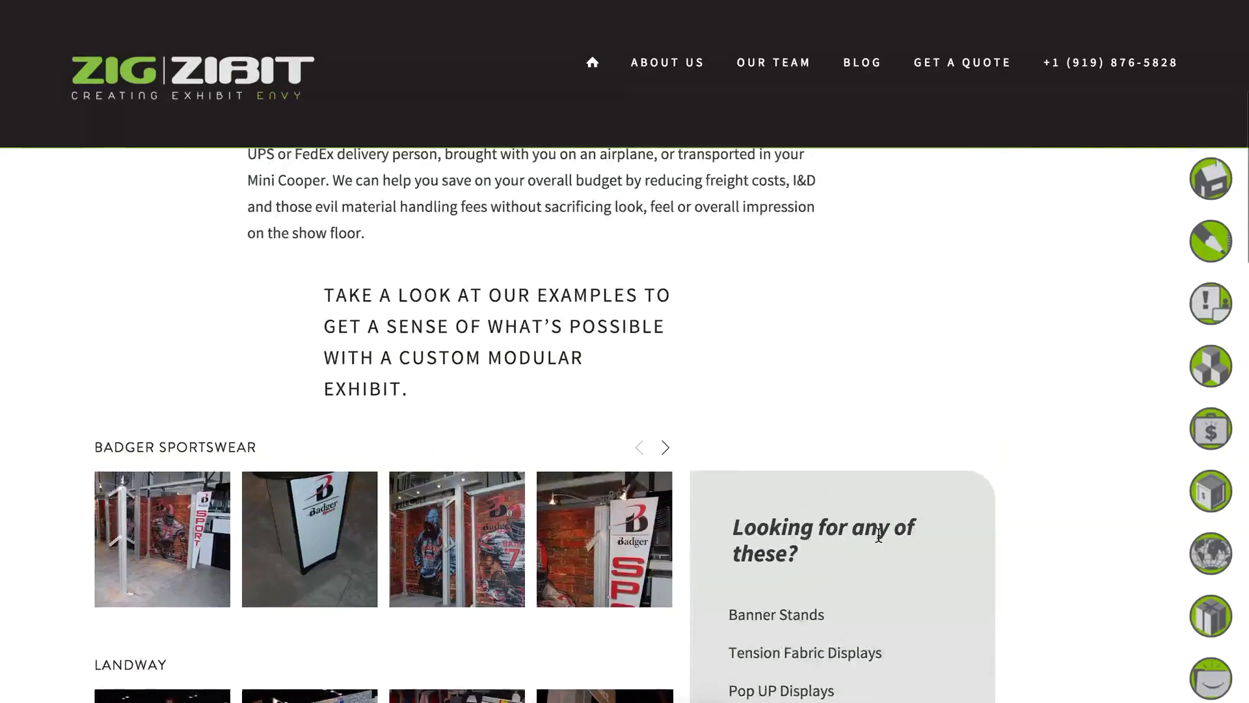
pyautogui.scroll(-3, 878, 534)
pyautogui.scroll(4, 878, 534)
pyautogui.scroll(-5, 878, 537)
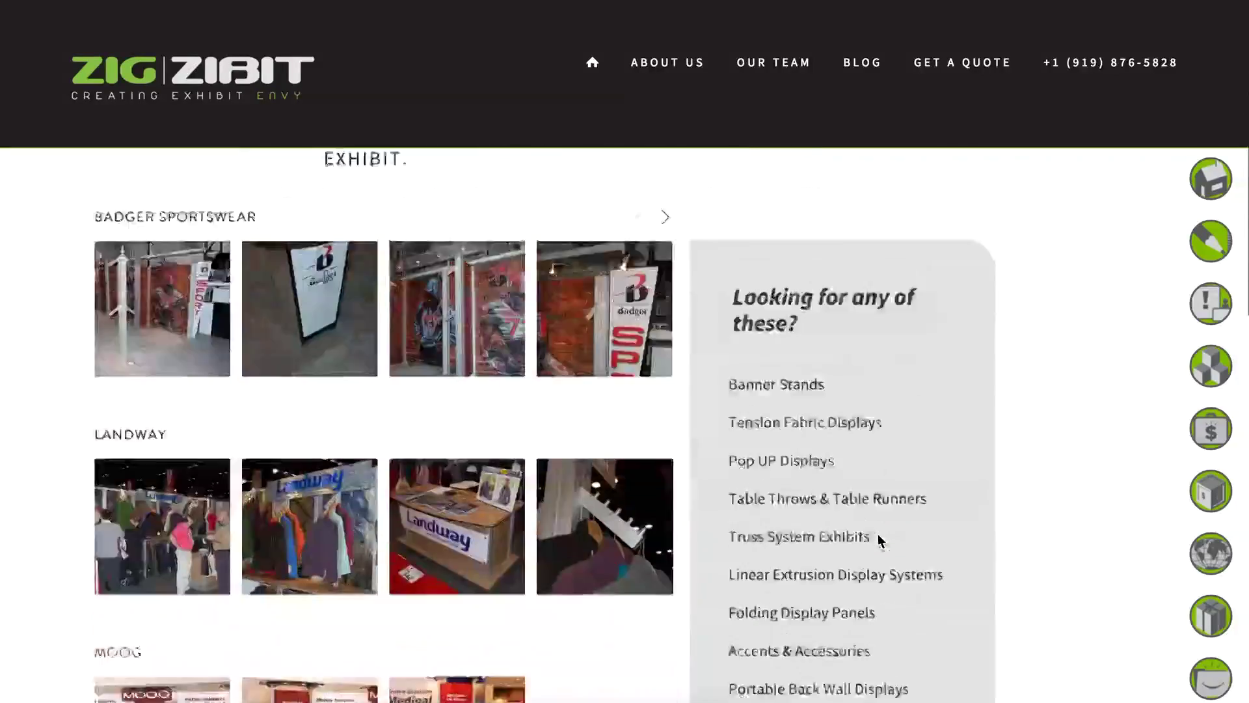
pyautogui.scroll(2, 877, 534)
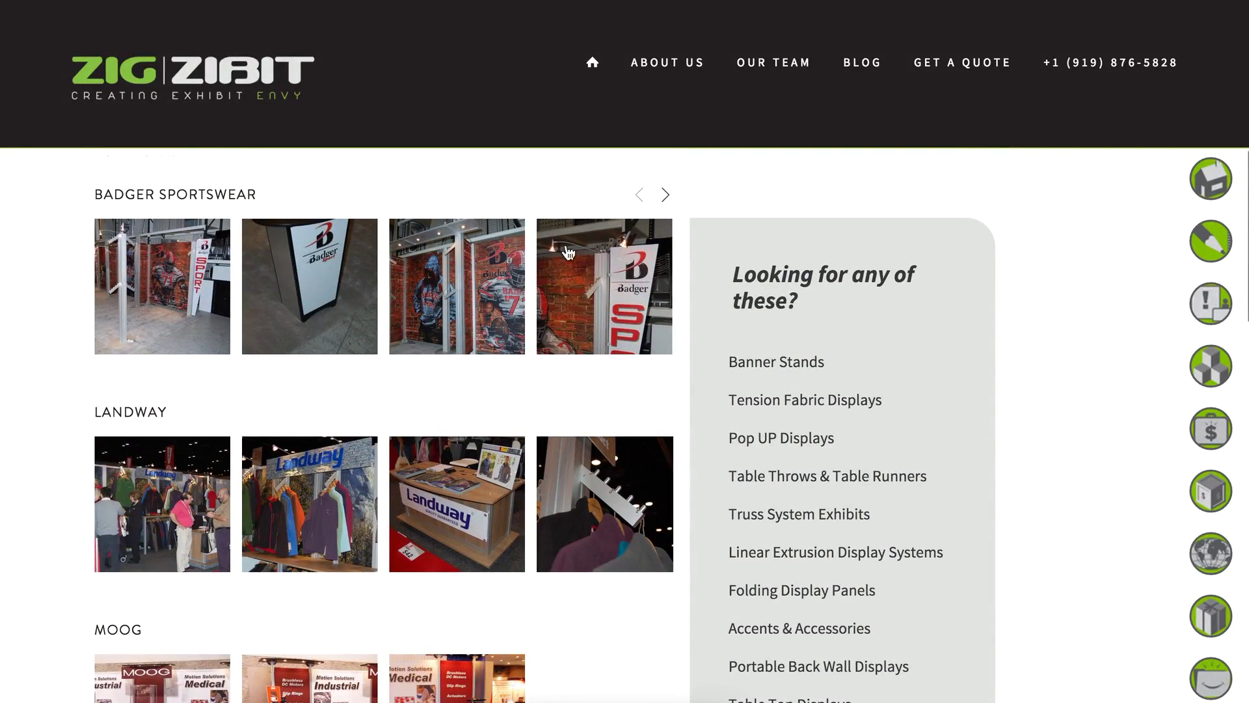
pyautogui.scroll(-10, 864, 393)
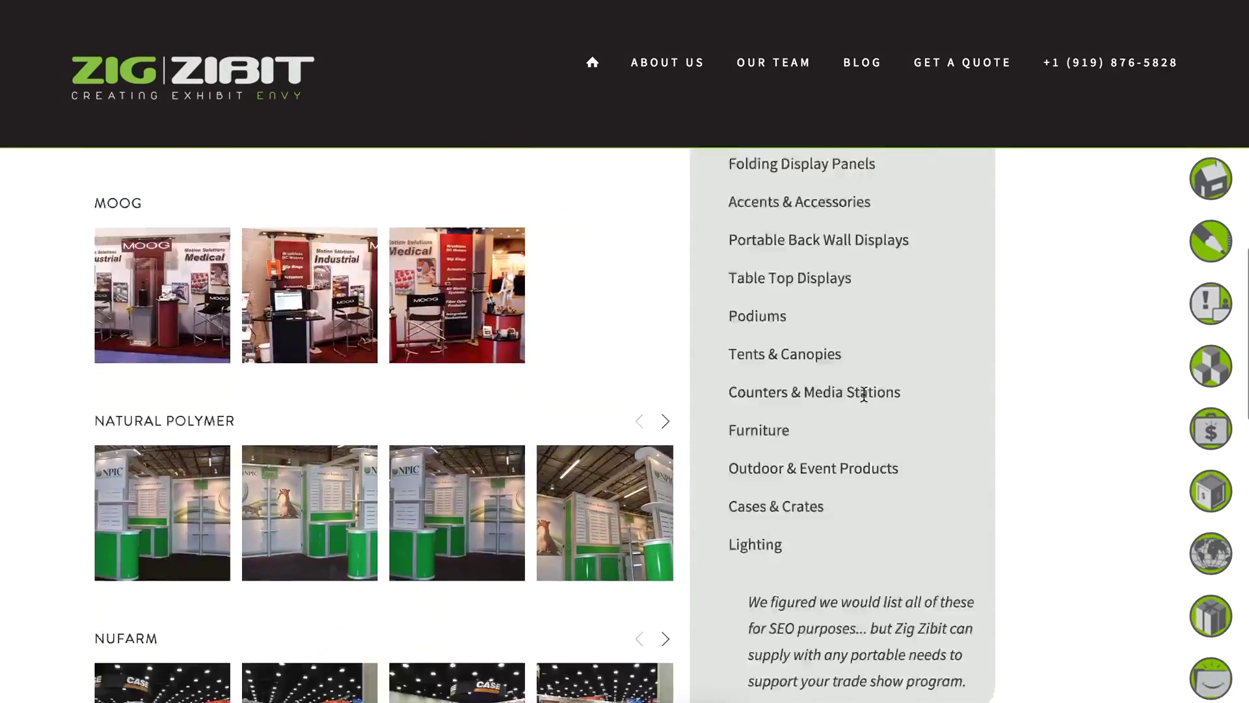
pyautogui.scroll(9, 863, 393)
pyautogui.scroll(-2, 864, 394)
pyautogui.scroll(15, 863, 394)
pyautogui.scroll(-12, 864, 394)
pyautogui.scroll(-18, 862, 393)
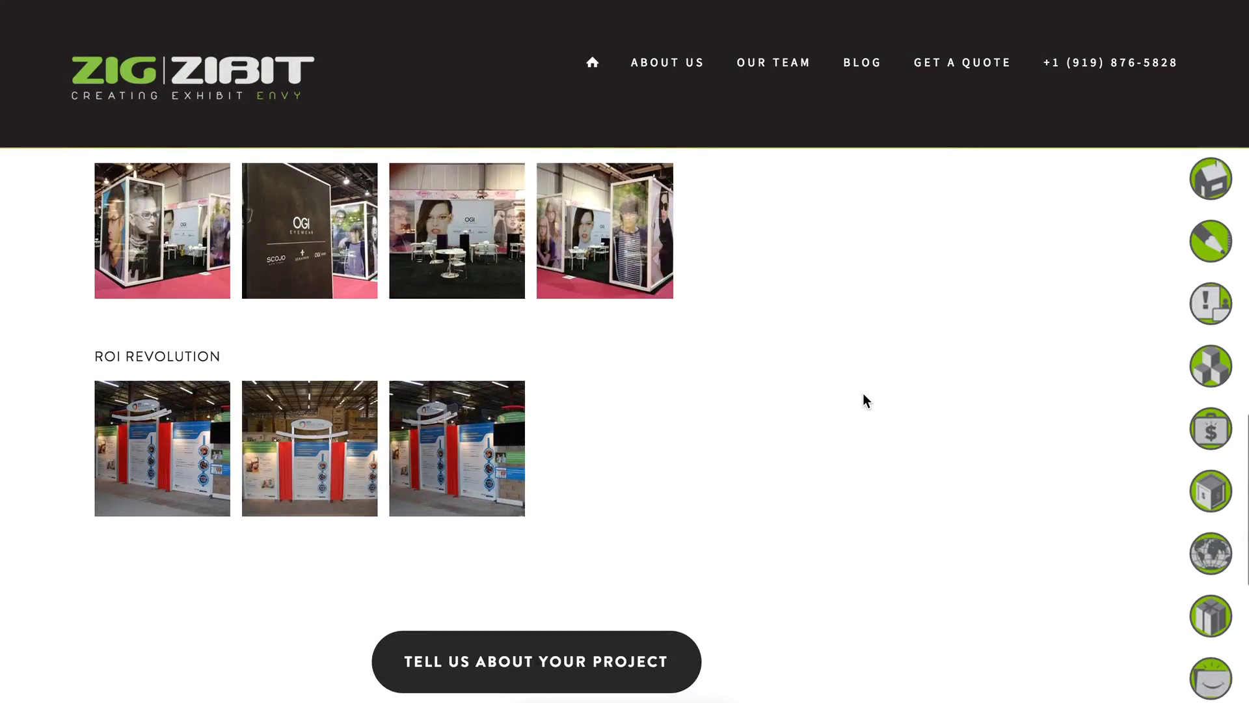
pyautogui.scroll(11, 863, 393)
pyautogui.scroll(11, 864, 393)
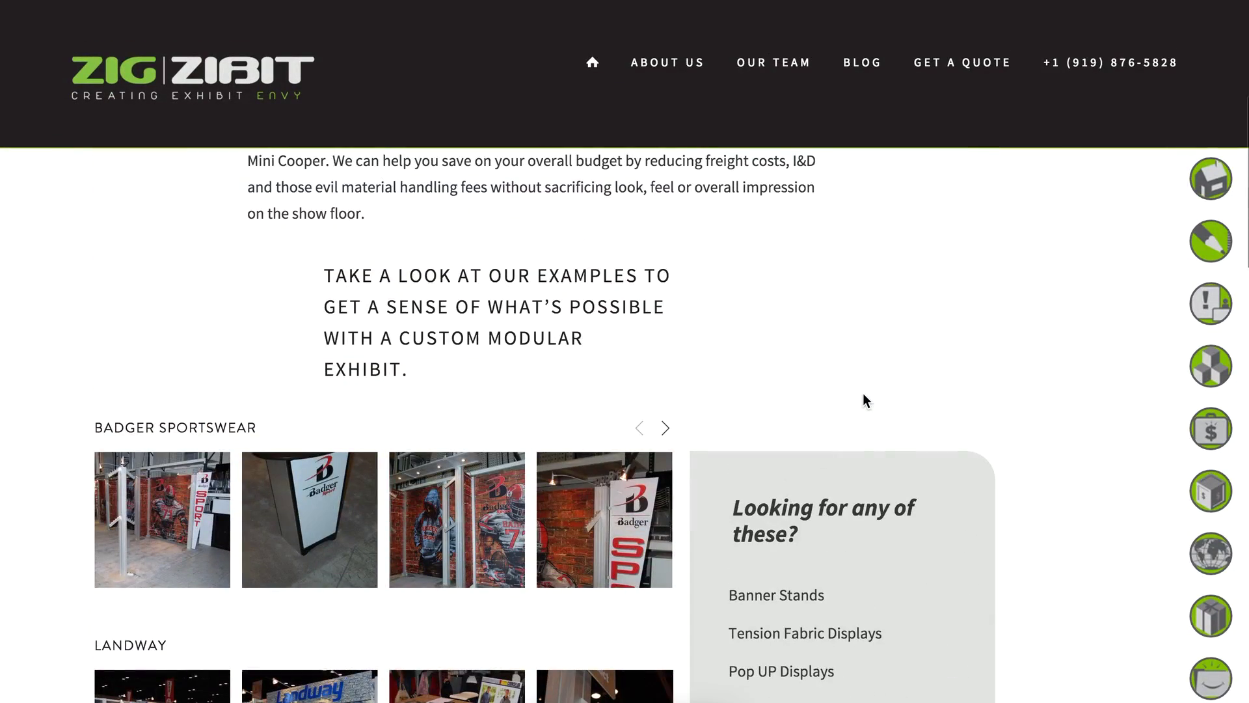
pyautogui.scroll(7, 863, 393)
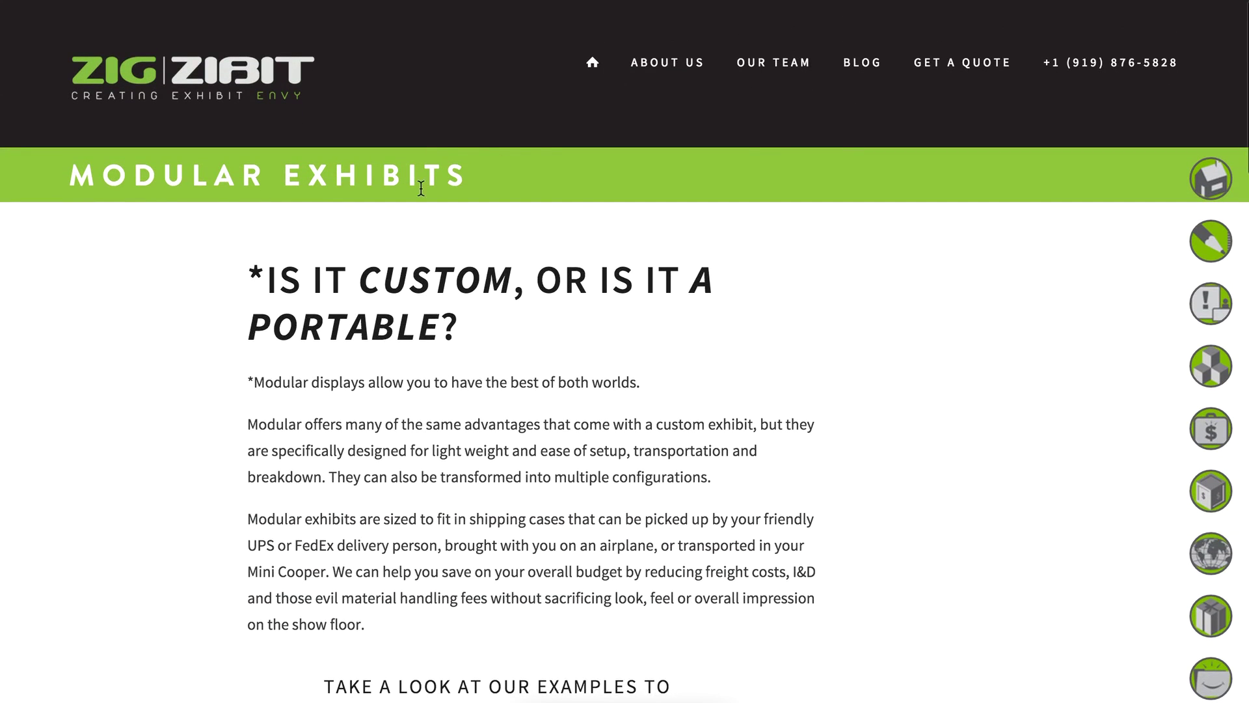
# Return to the About Us page and check the cropped graphic in the "A Day in the Life" gallery.
pyautogui.click(686, 68)
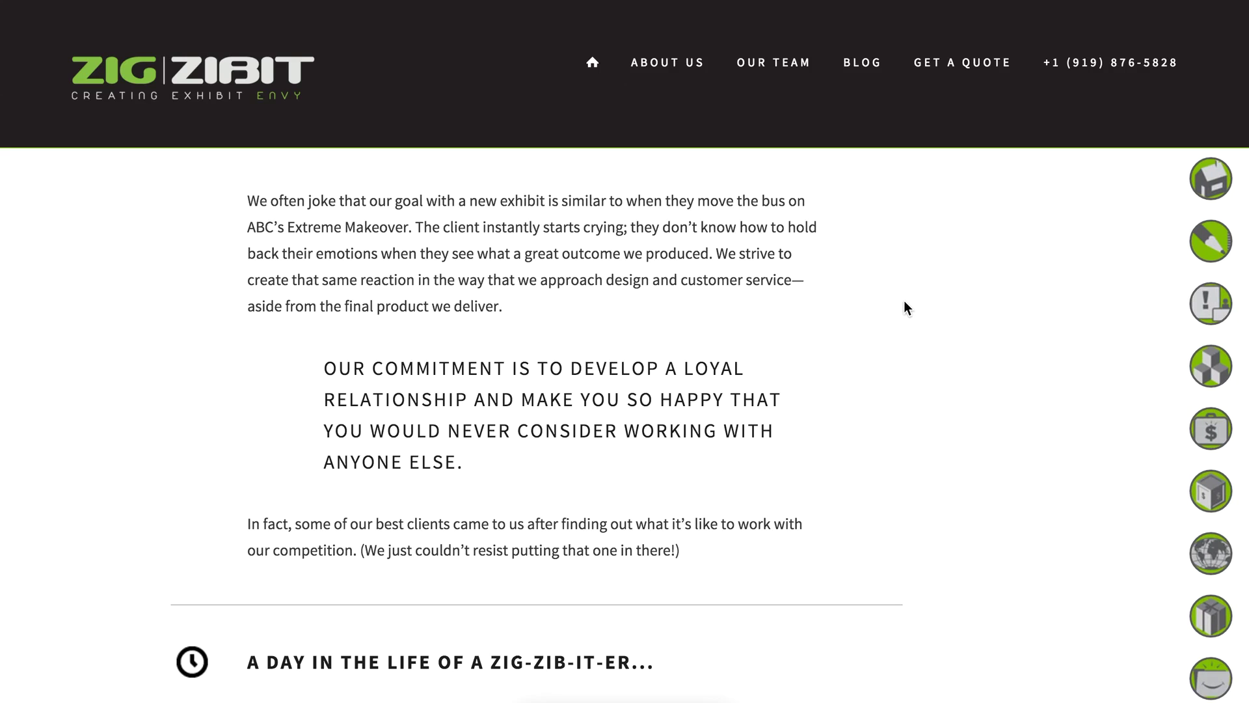
pyautogui.scroll(-5, 895, 361)
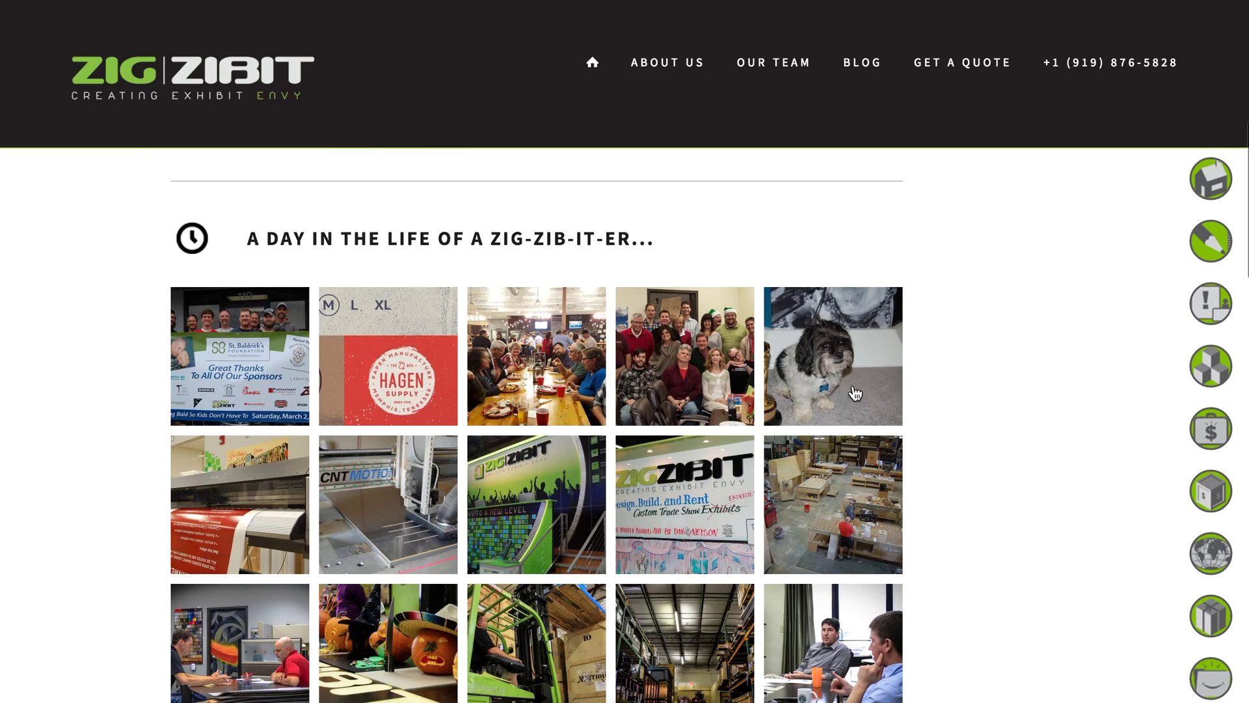
pyautogui.click(369, 337)
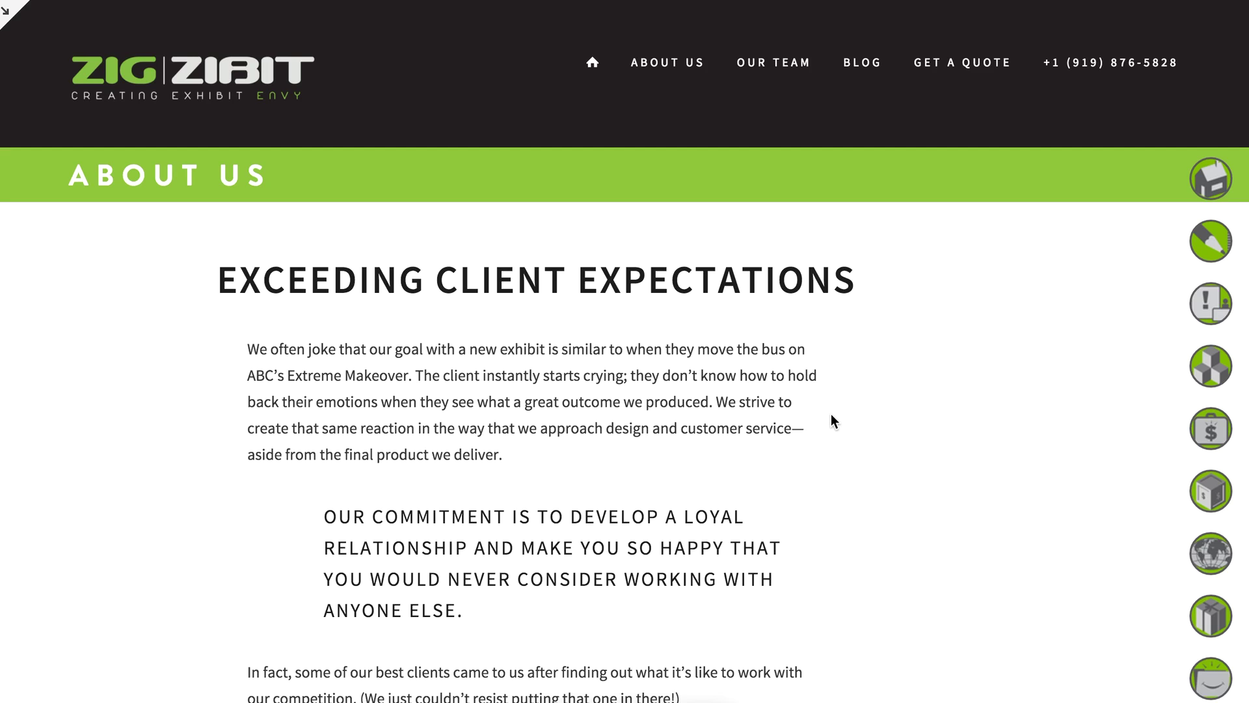
pyautogui.scroll(-7, 831, 416)
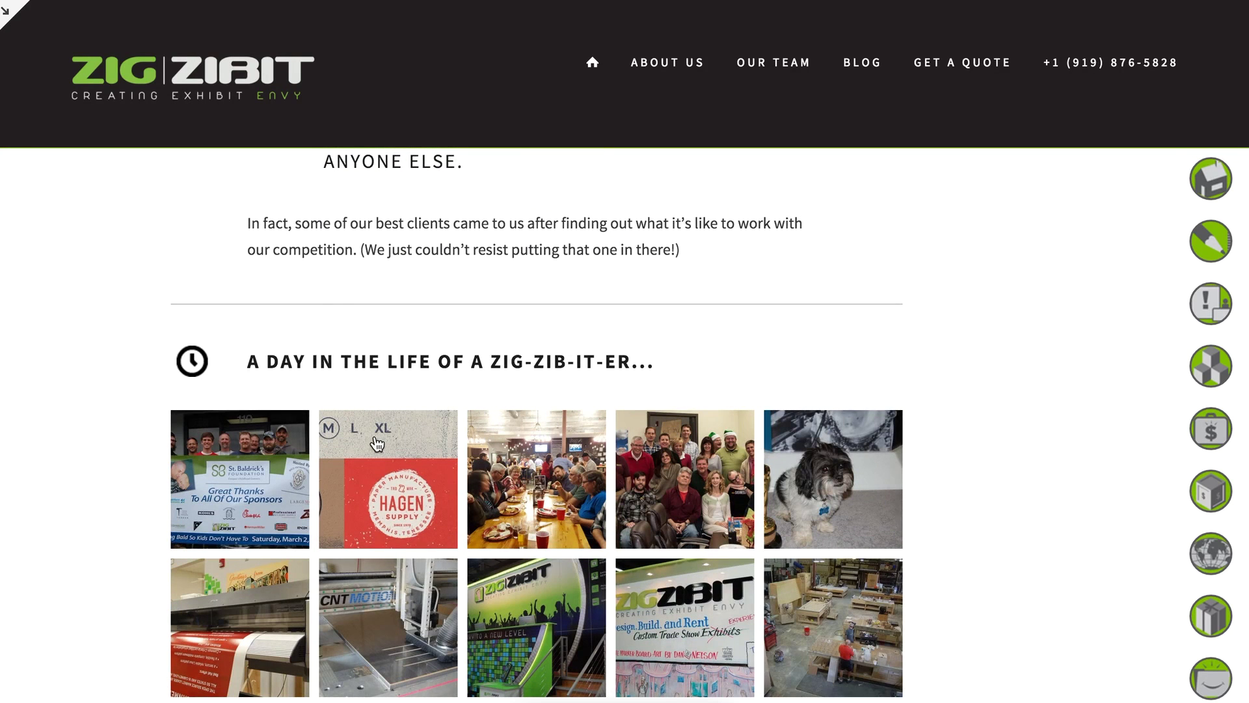
pyautogui.scroll(-4, 970, 354)
pyautogui.scroll(2, 970, 354)
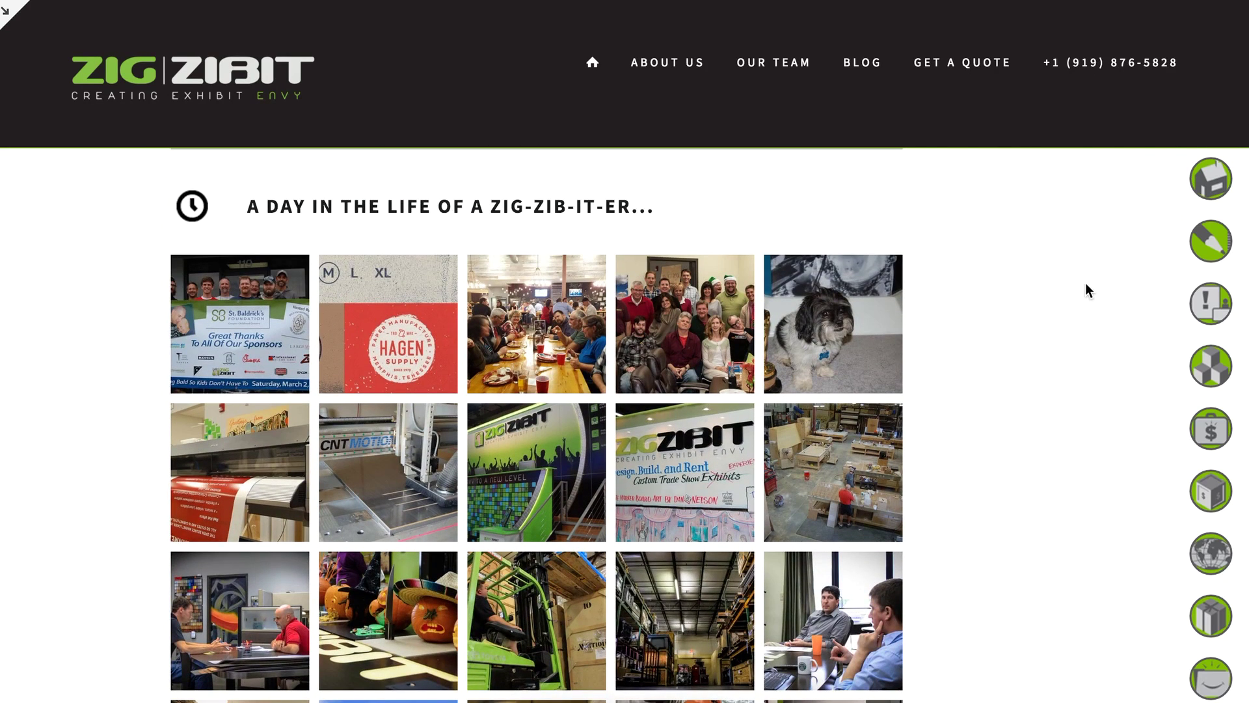
# Leave the full-screen preview, open the About Us page content for editing, and go to the "A Day in the Life" gallery.
pyautogui.click(13, 20)
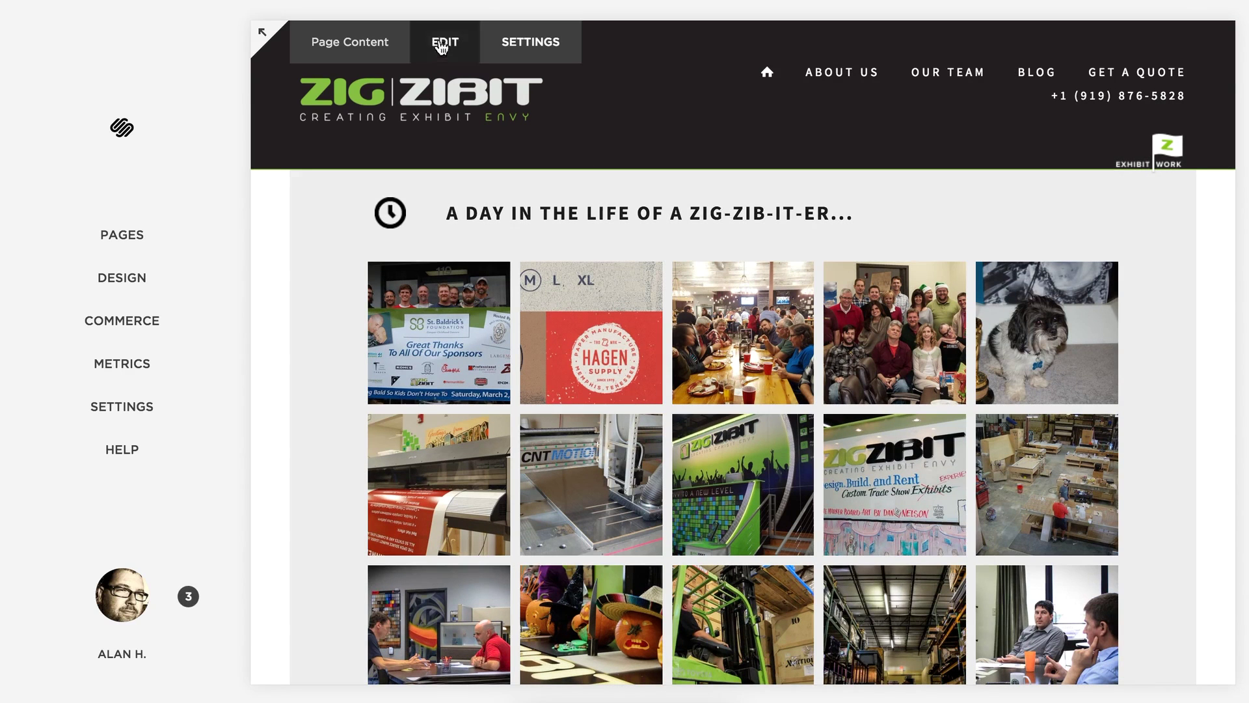
pyautogui.click(736, 323)
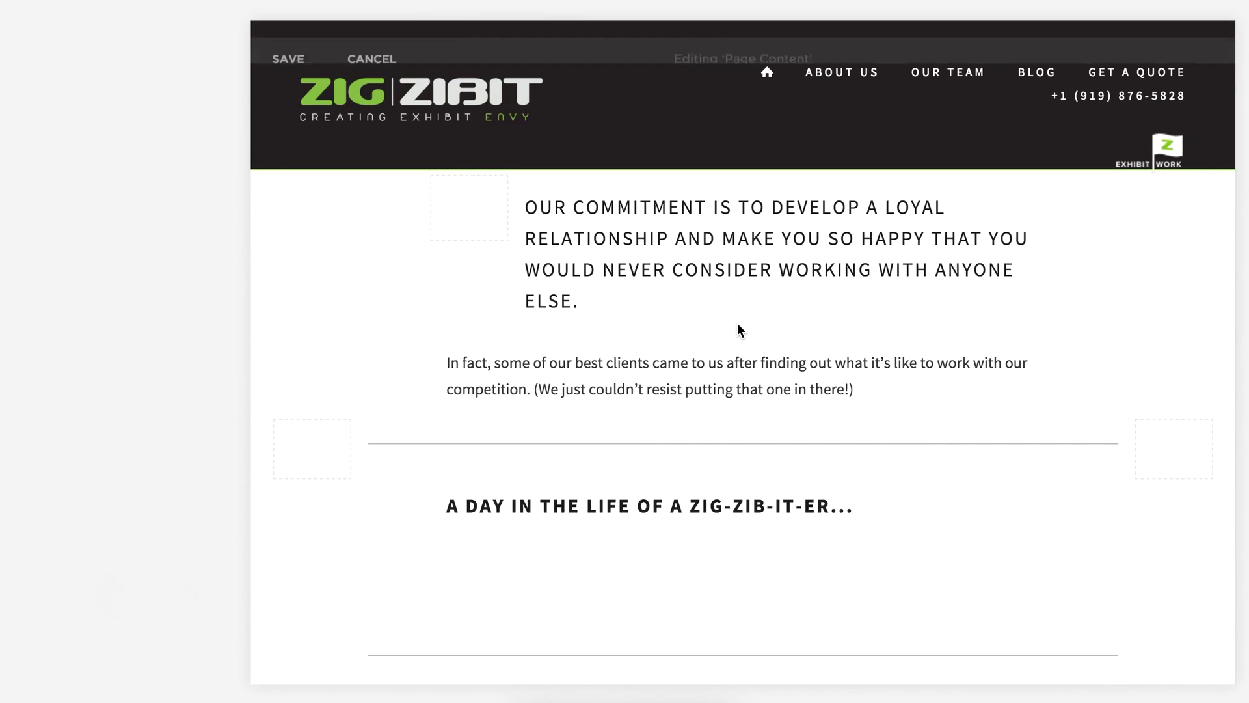
pyautogui.click(885, 447)
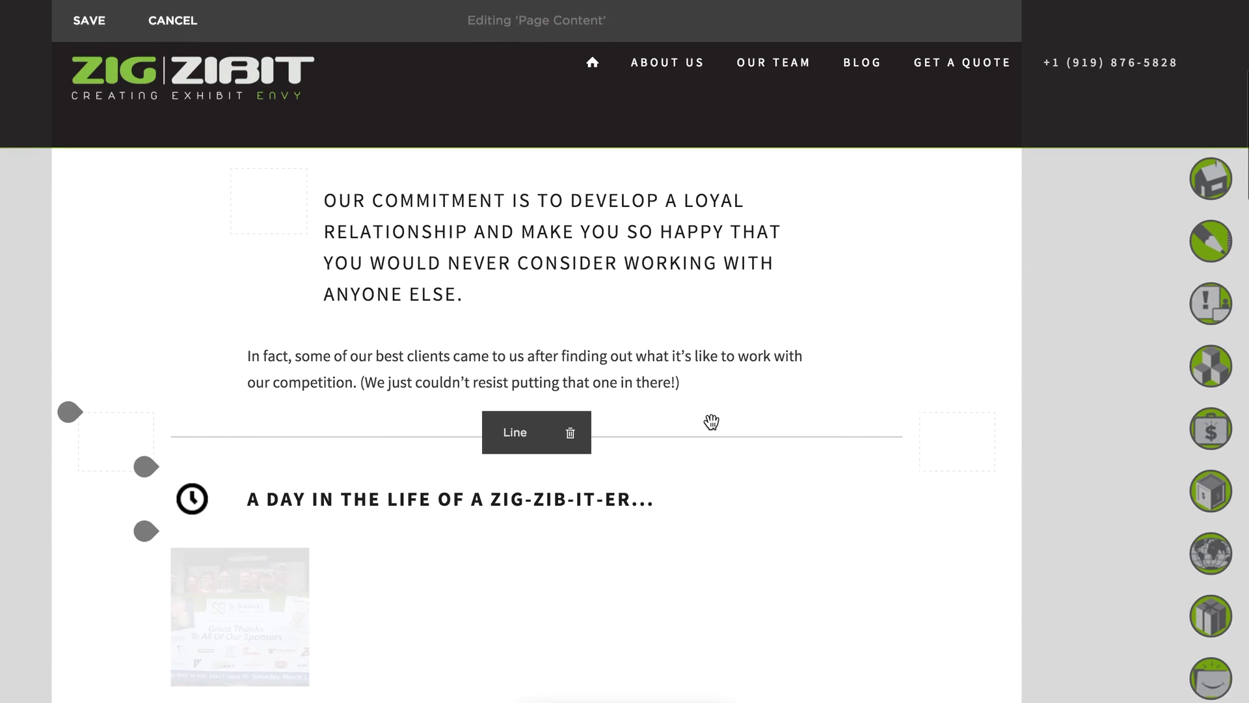
pyautogui.scroll(-2, 728, 433)
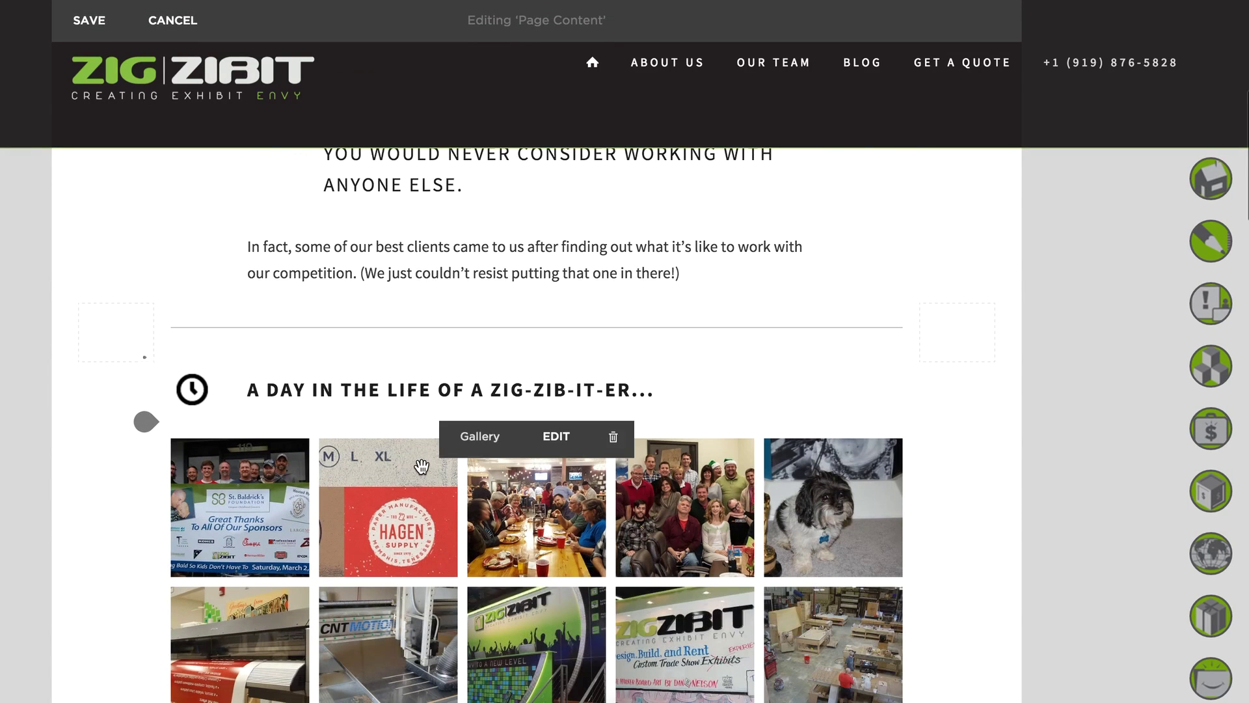
# Remove the Hagen Supply graphic from the "A Day in the Life" gallery, apply the change and save the page.
pyautogui.click(554, 447)
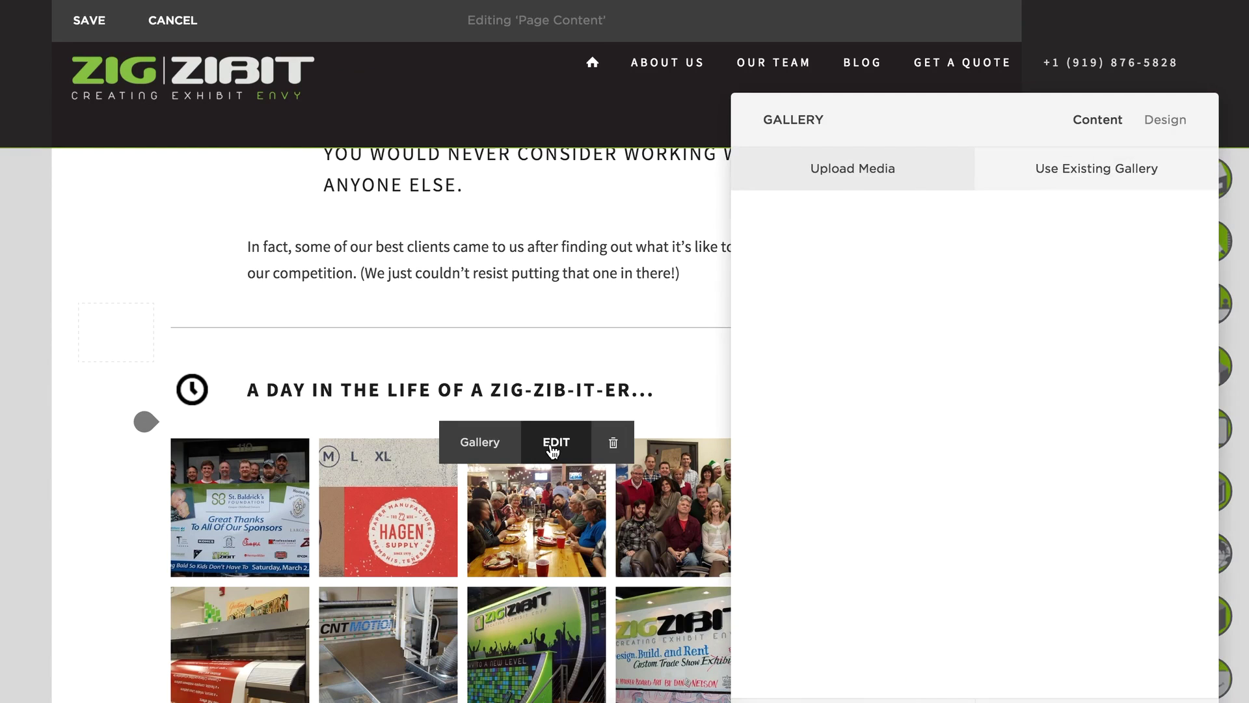
pyautogui.moveTo(1001, 278)
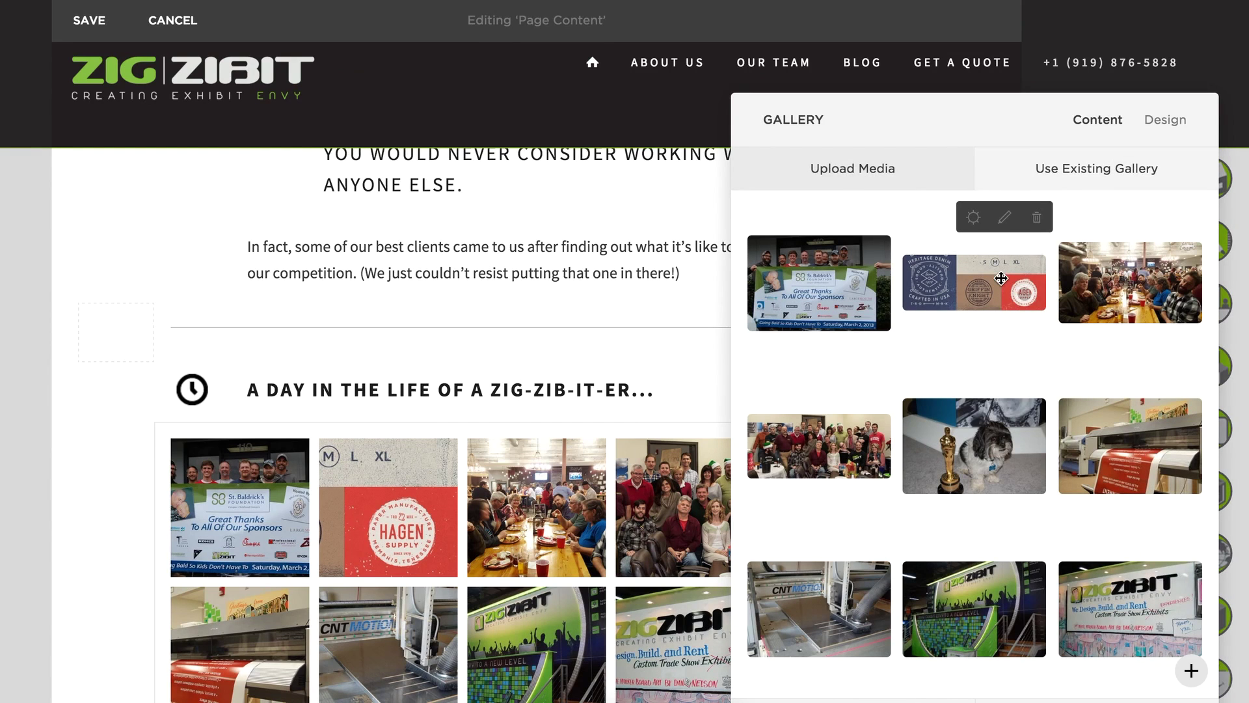
pyautogui.click(1037, 217)
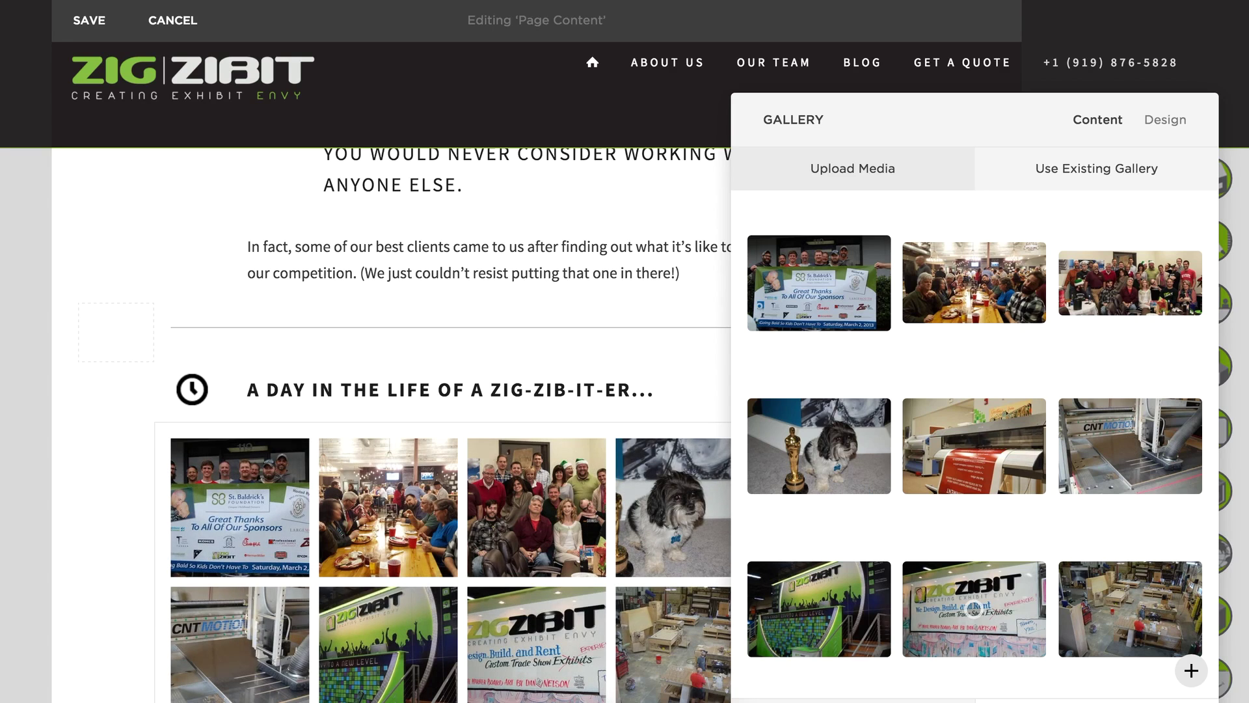
pyautogui.click(1094, 700)
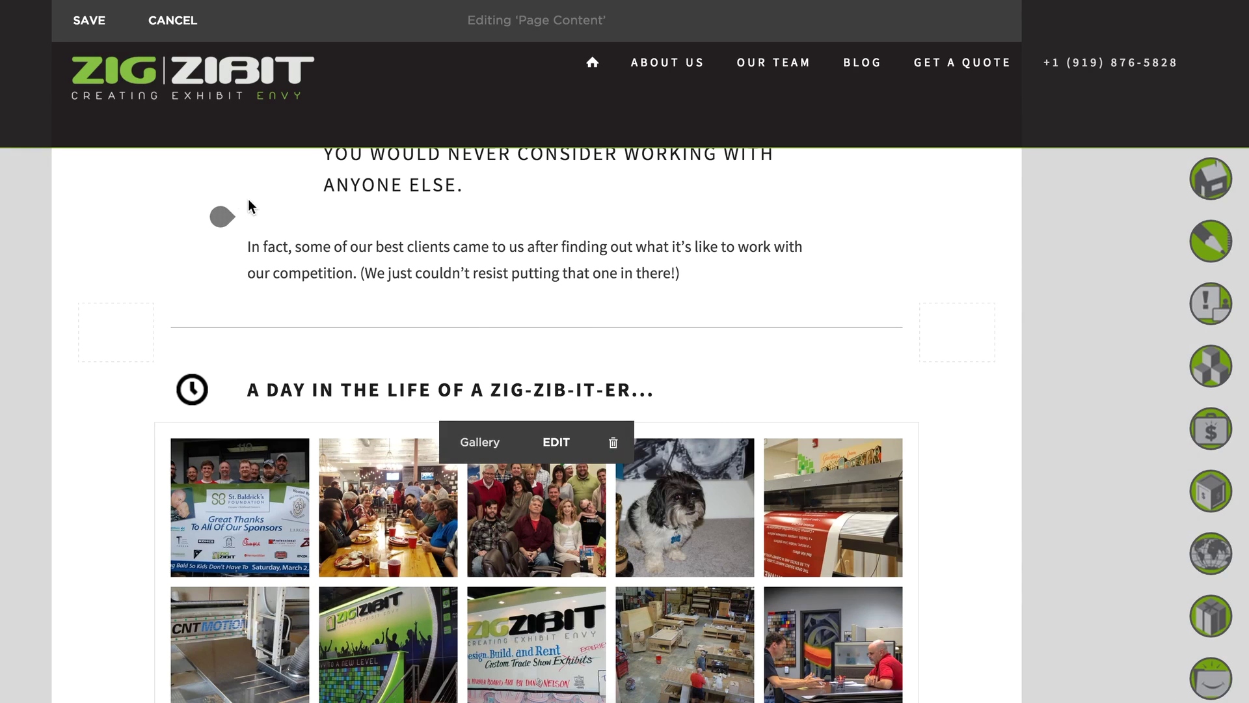
pyautogui.click(79, 26)
# Reopen the About Us page content for editing and open the settings of the gallery holding the History and Team badges.
pyautogui.scroll(-7, 925, 329)
pyautogui.scroll(-5, 923, 330)
pyautogui.scroll(2, 922, 341)
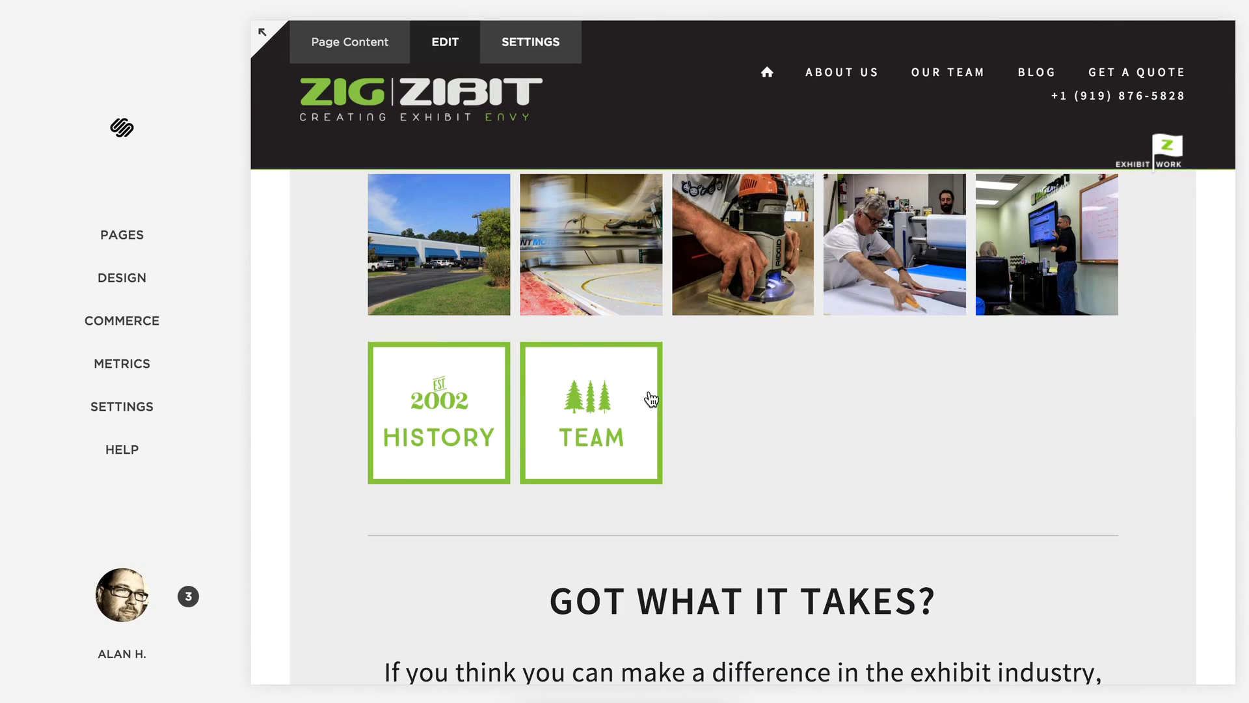
pyautogui.click(651, 399)
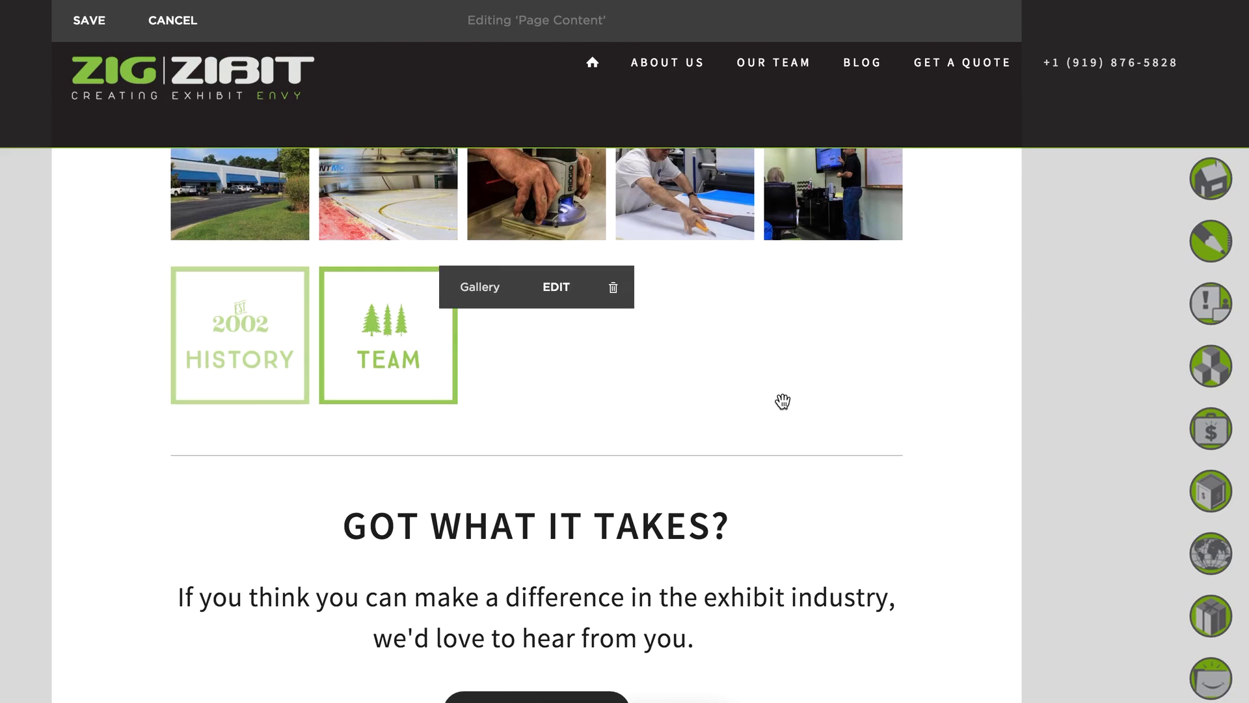
pyautogui.click(389, 334)
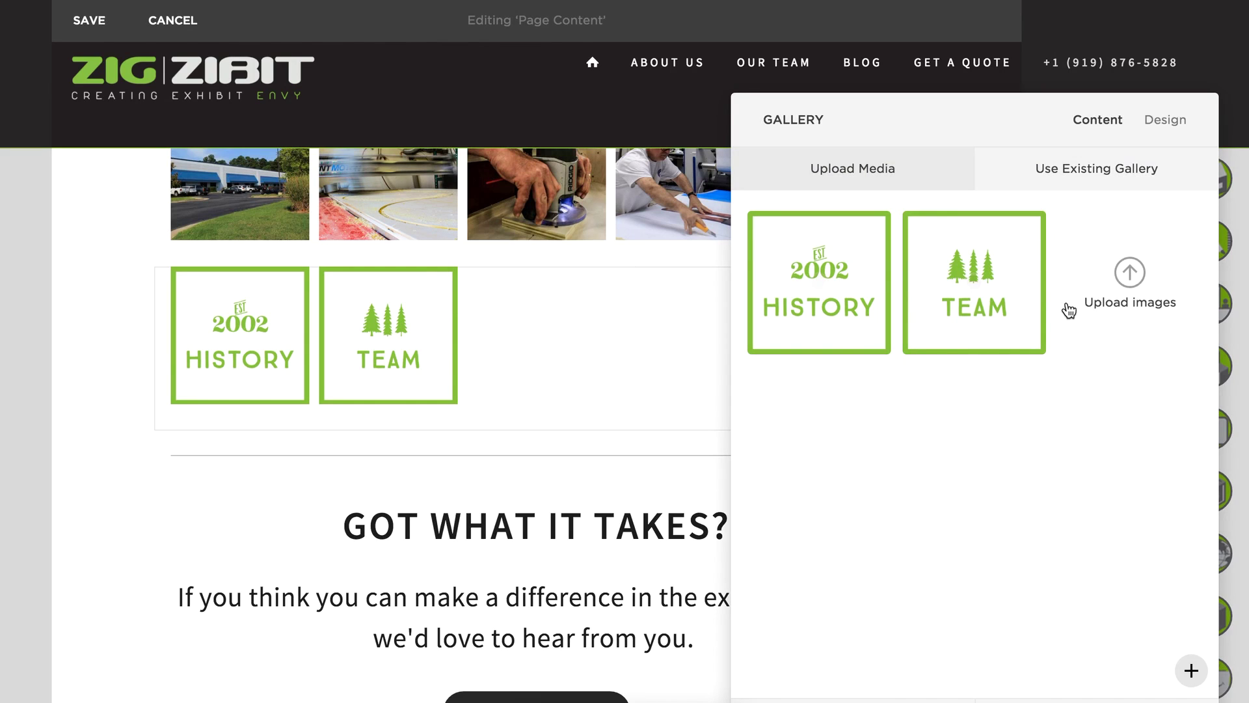
# Try 2 thumbnails per row in the badge gallery's grid design and return the setting to 5.
pyautogui.click(1165, 120)
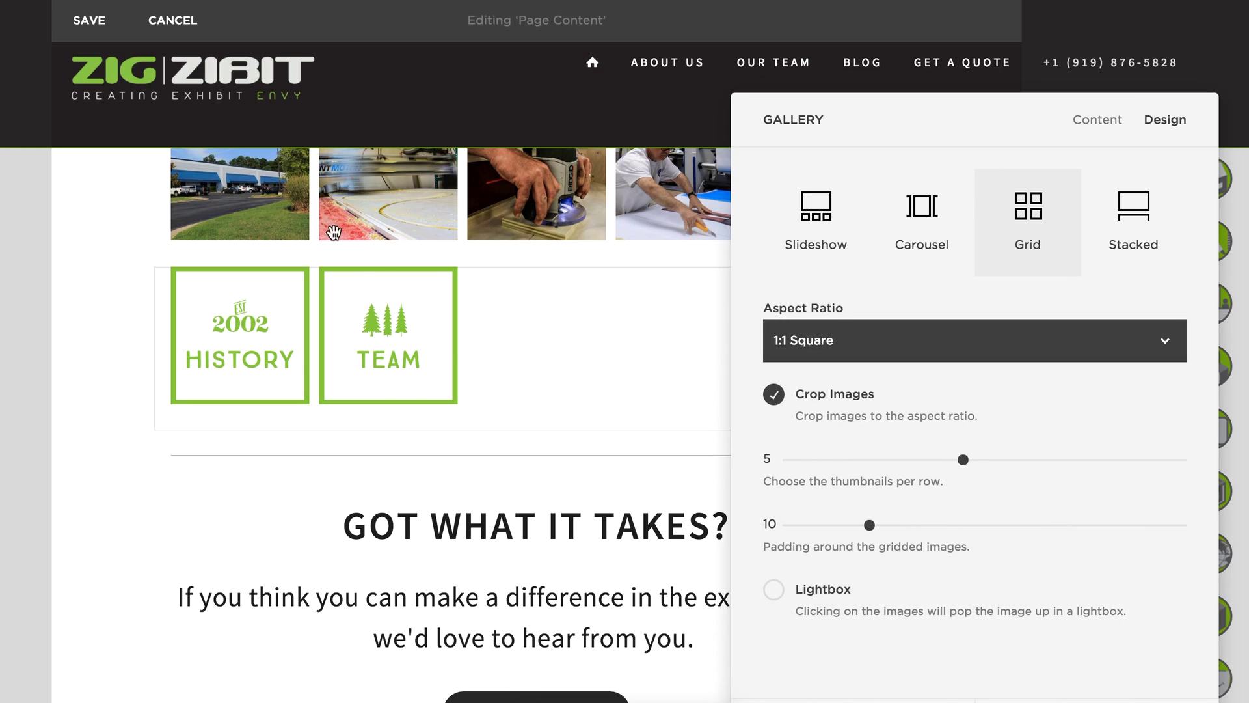
pyautogui.moveTo(963, 460); pyautogui.dragTo(846, 459)
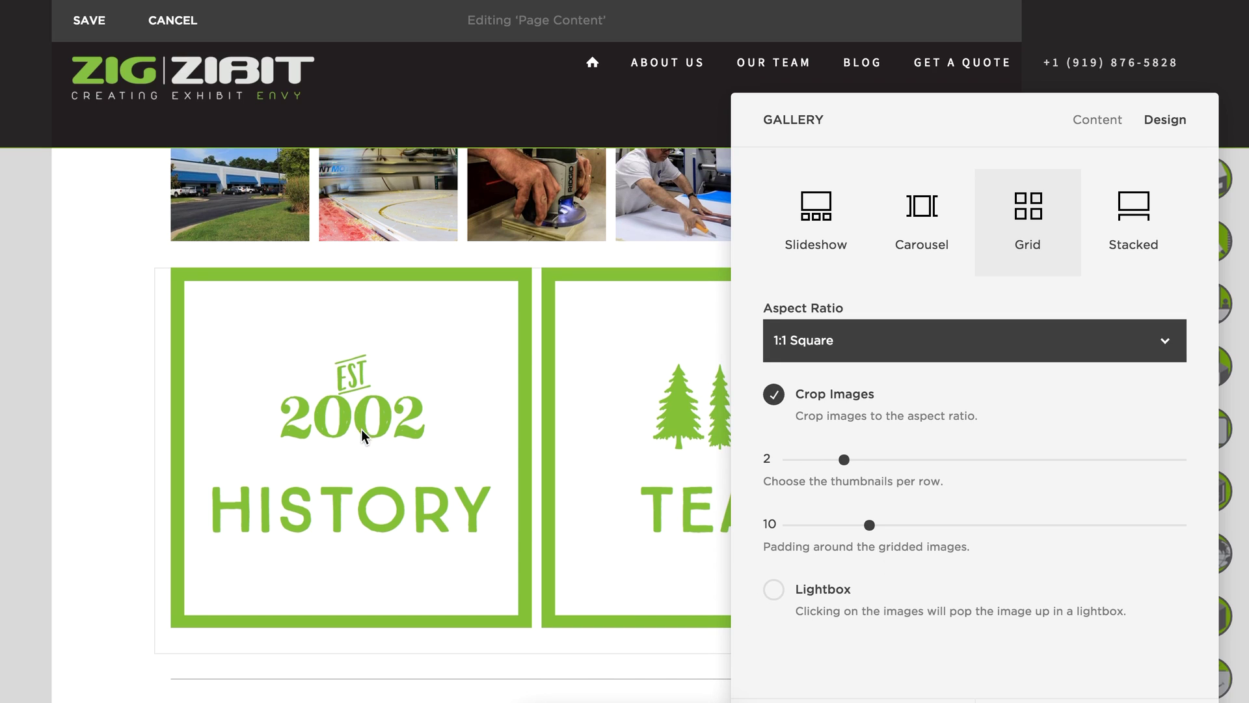
pyautogui.click(855, 461)
pyautogui.moveTo(855, 460); pyautogui.dragTo(946, 461)
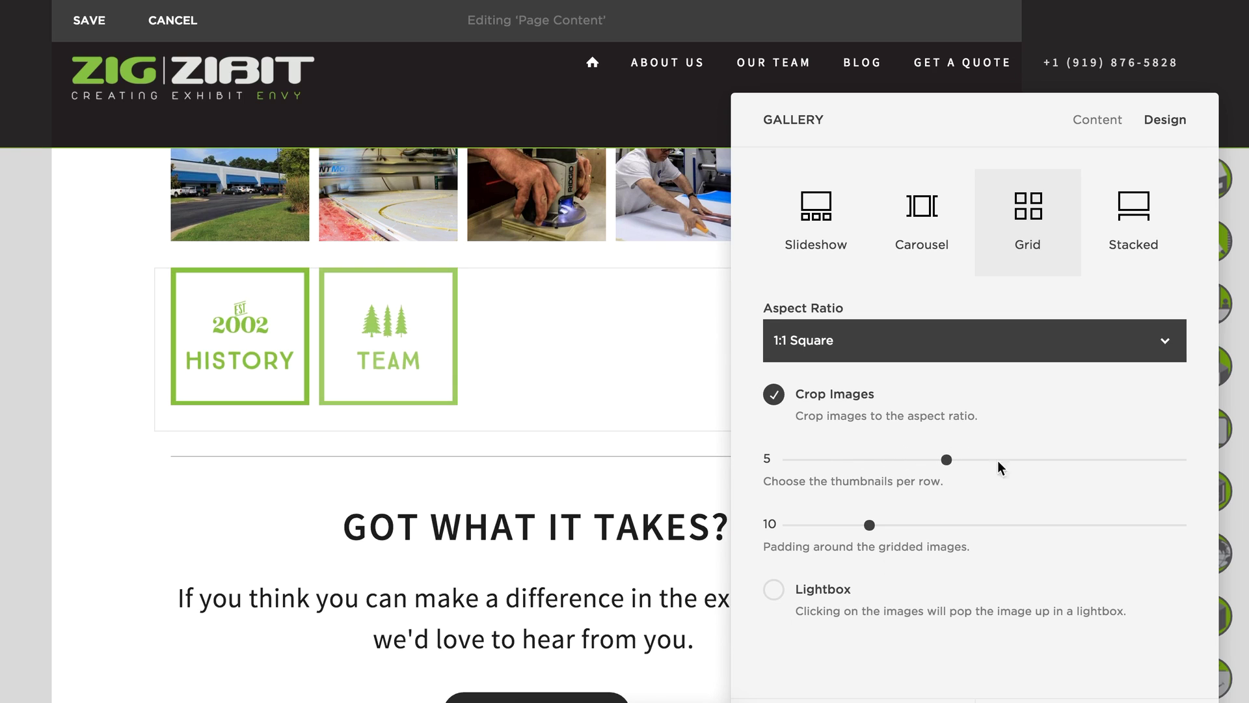
# Open the History badge's image settings in the gallery content and show the options for its clickthrough URL.
pyautogui.click(1096, 121)
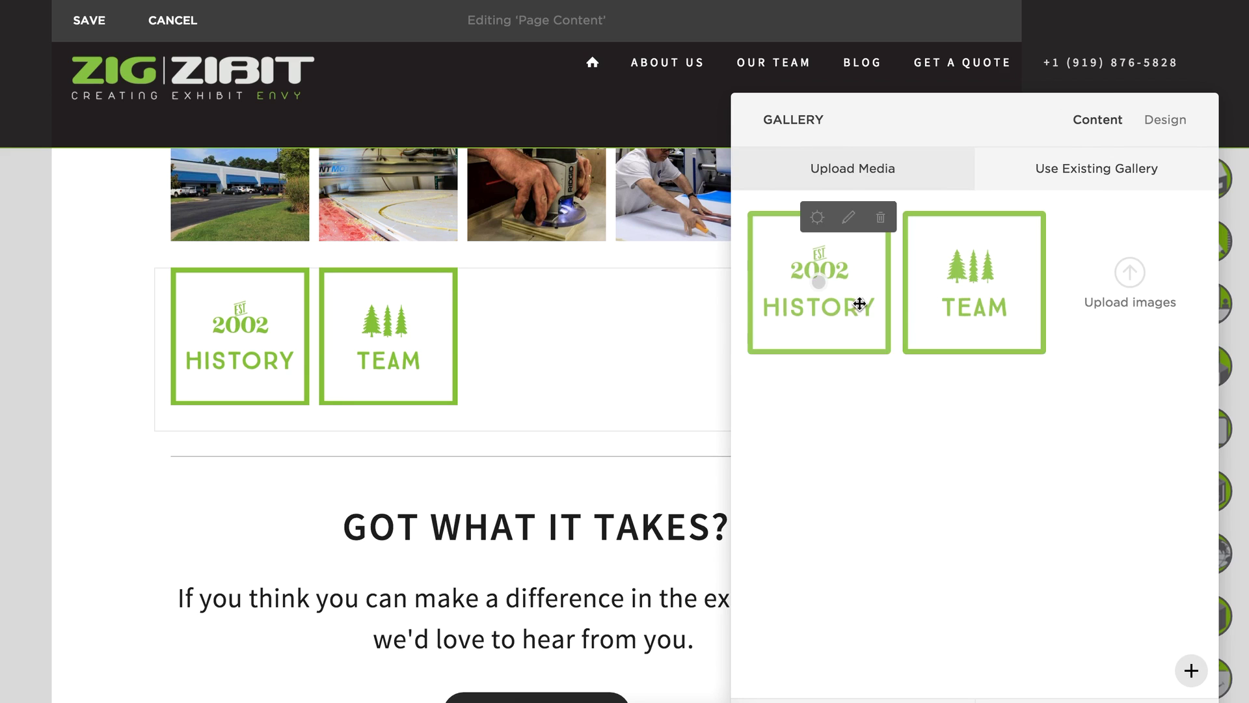
pyautogui.click(817, 219)
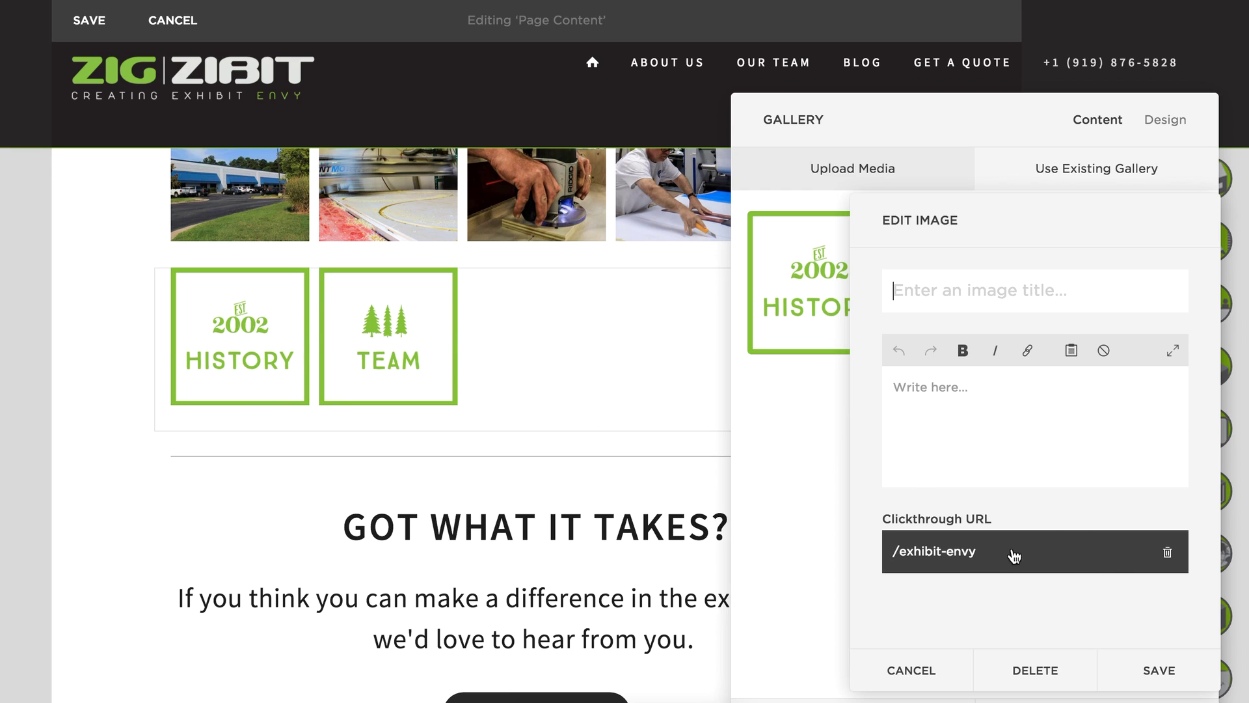
pyautogui.click(1045, 563)
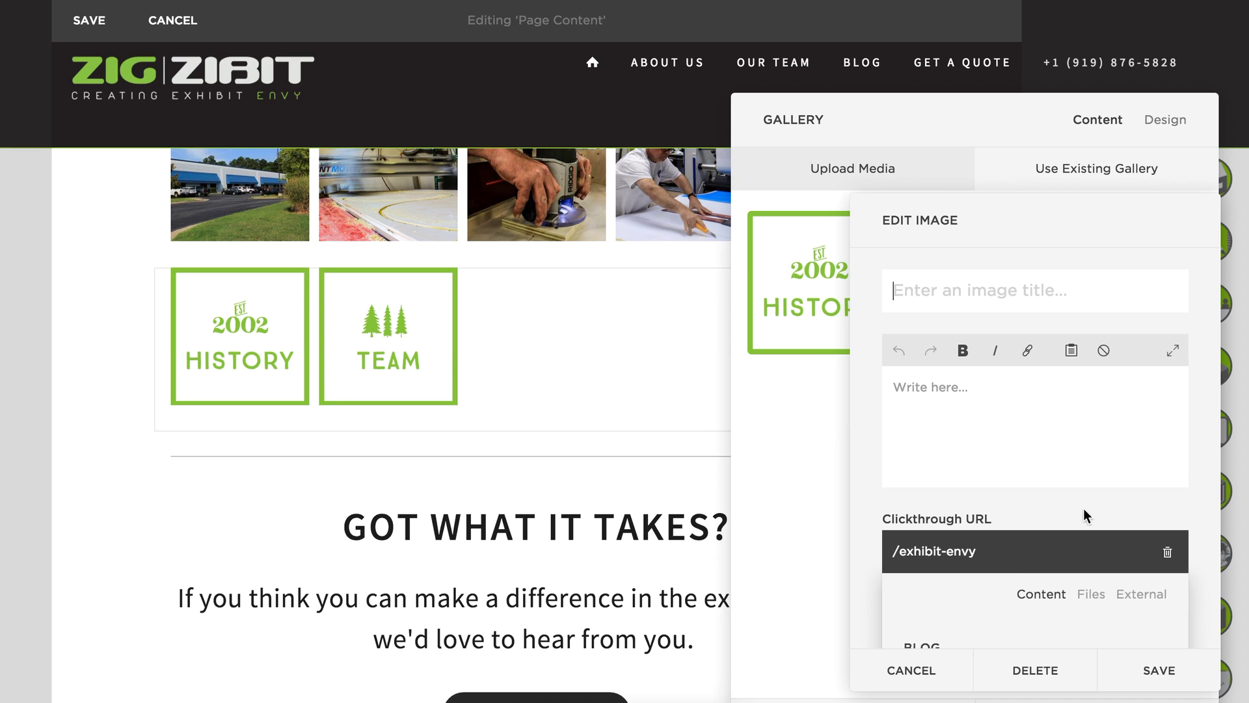
# Look through the site content offered as link targets and enter /our-team as the History badge's external clickthrough URL.
pyautogui.scroll(-3, 1080, 515)
pyautogui.scroll(-2, 1083, 507)
pyautogui.scroll(-2, 1196, 506)
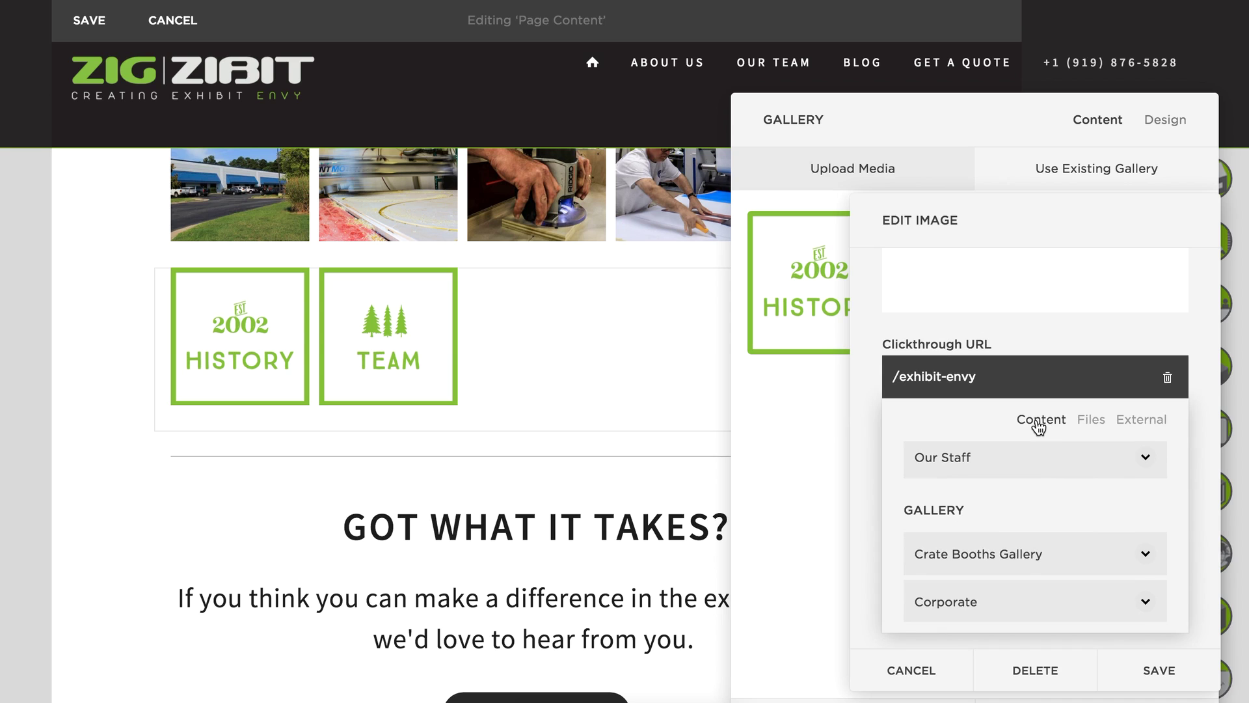
pyautogui.scroll(-5, 1026, 477)
pyautogui.scroll(4, 1026, 477)
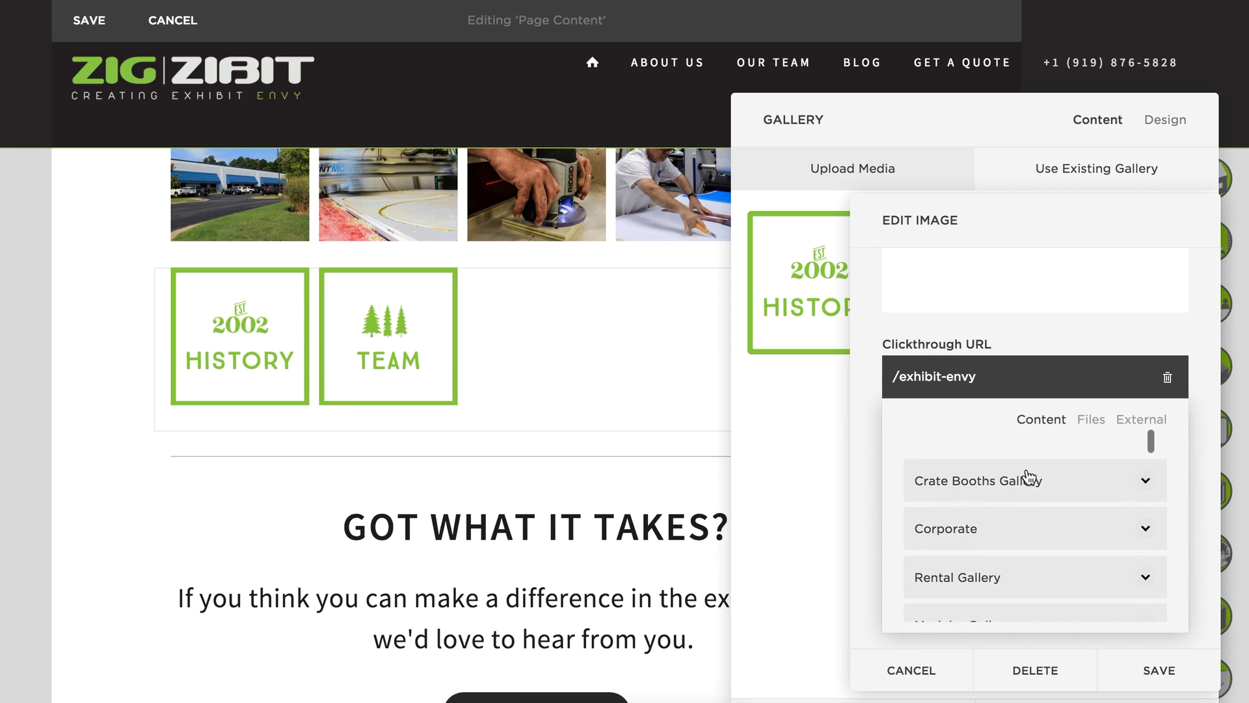
pyautogui.scroll(1, 1027, 477)
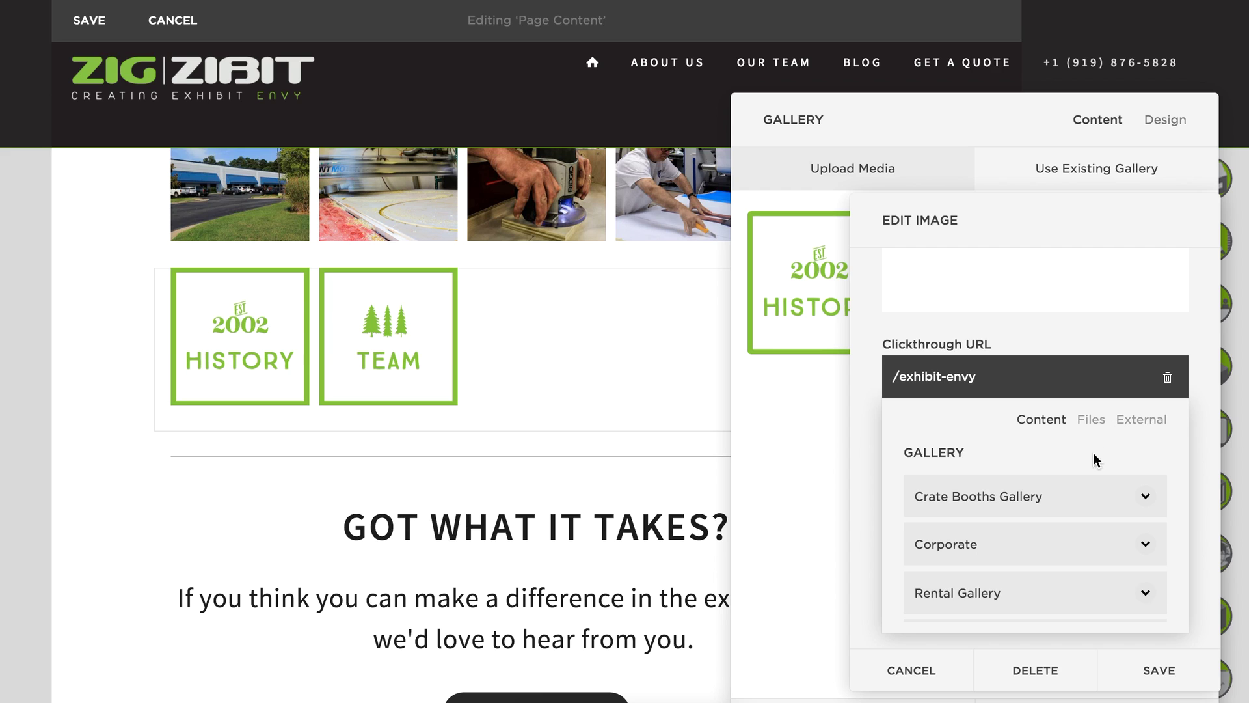
pyautogui.click(1151, 417)
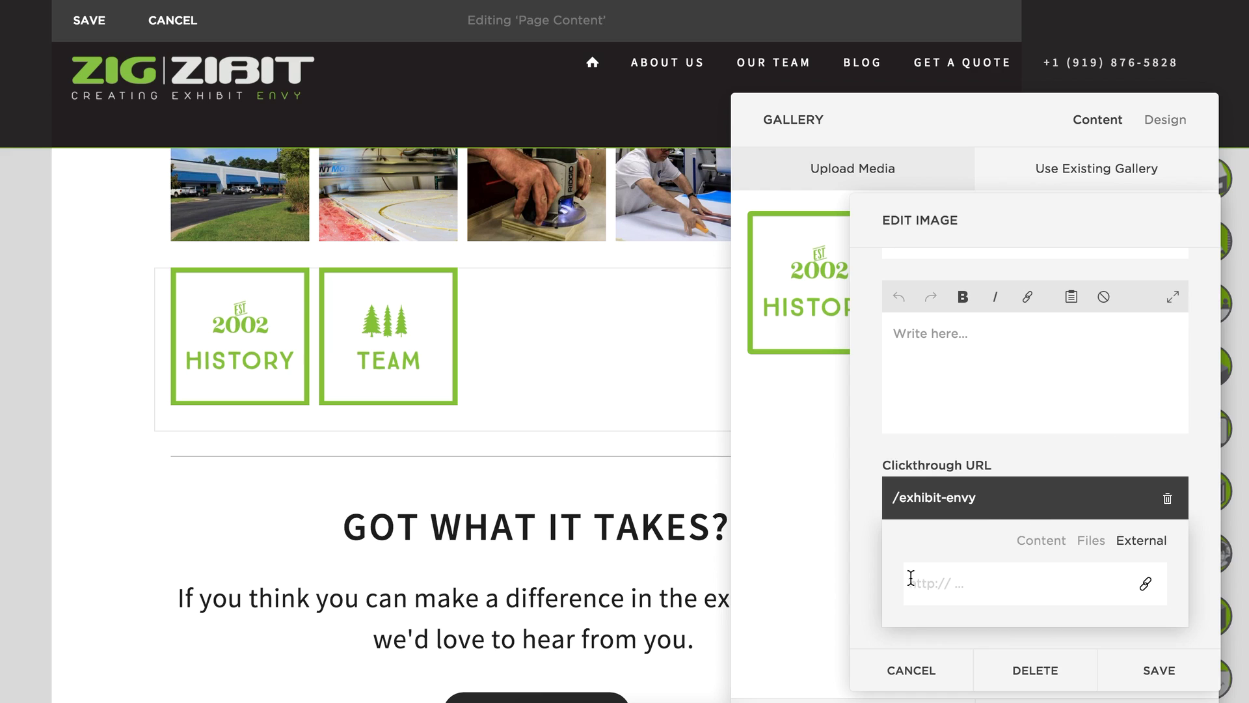
pyautogui.click(947, 590)
pyautogui.write('/our-team')
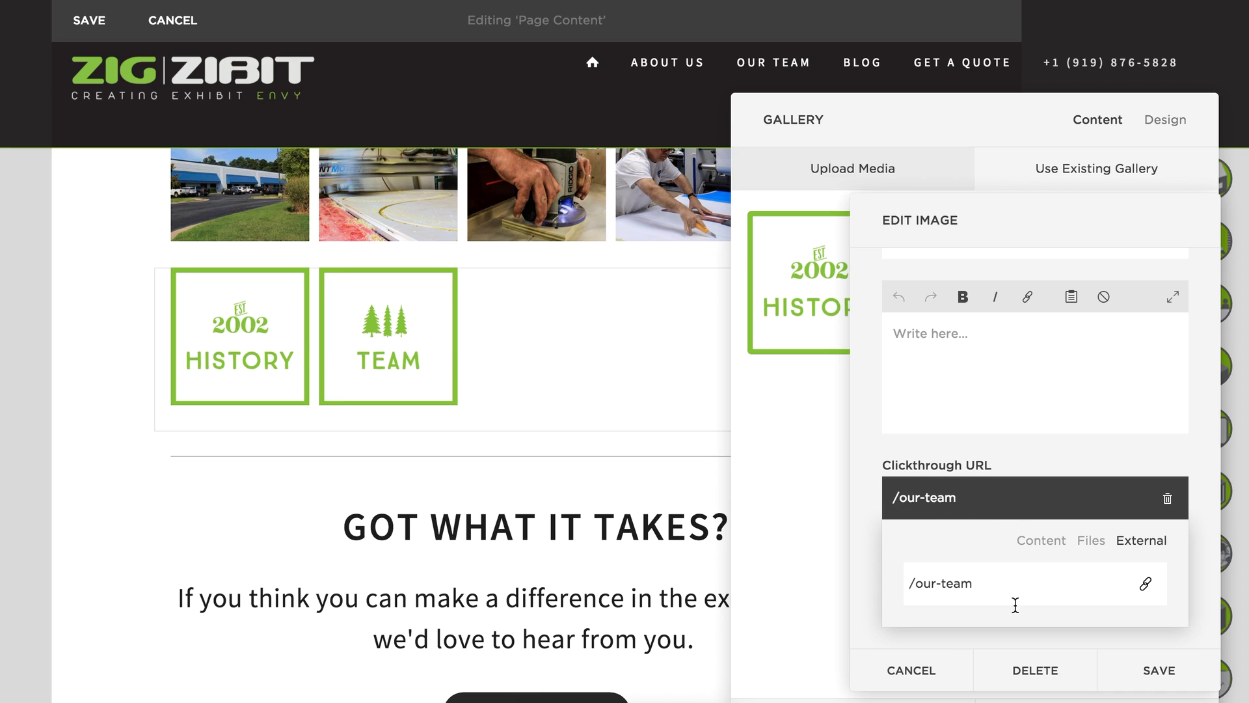
# Link the History badge's clickthrough URL to the site's Get In Touch page and save the image settings.
pyautogui.click(1055, 545)
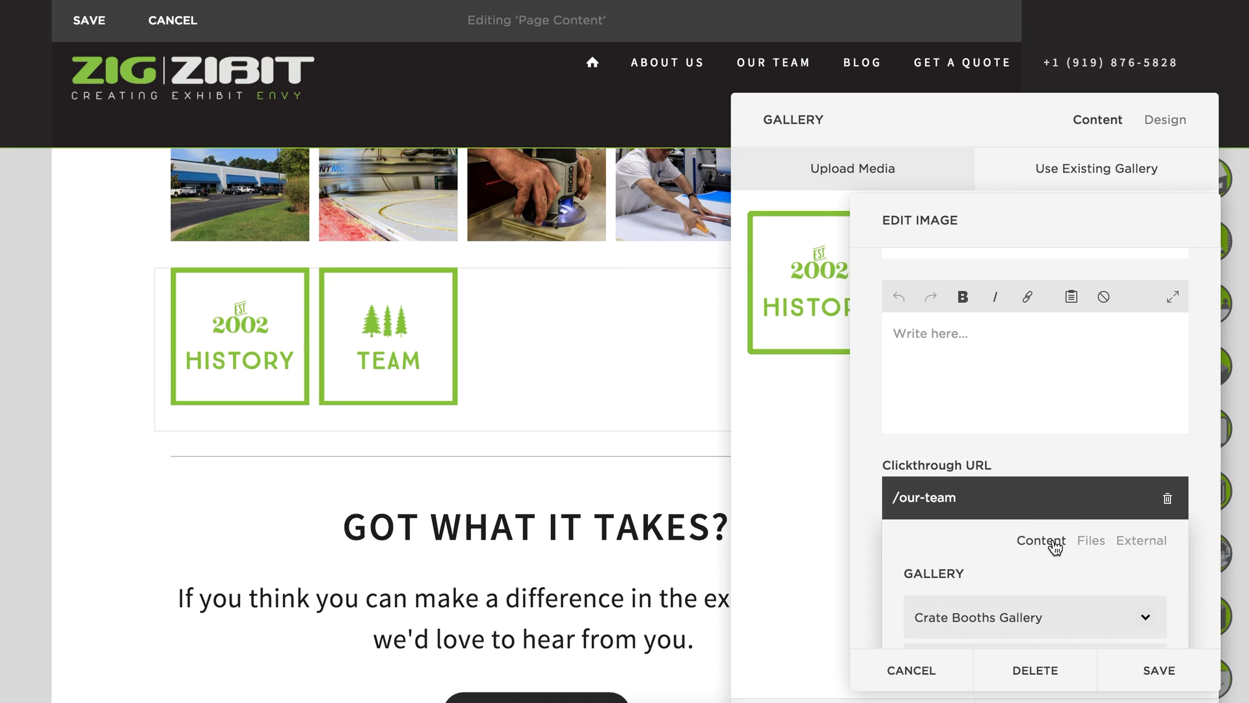
pyautogui.scroll(-3, 1177, 563)
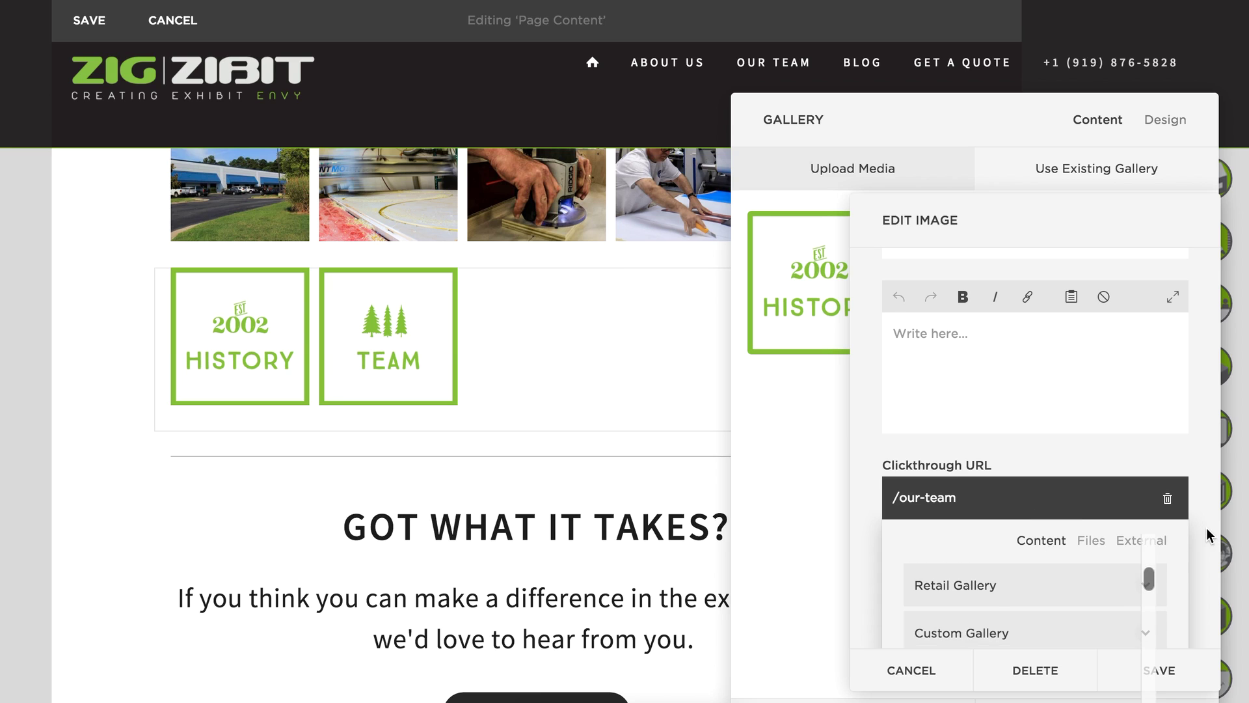
pyautogui.scroll(-2, 1206, 528)
pyautogui.scroll(3, 1045, 471)
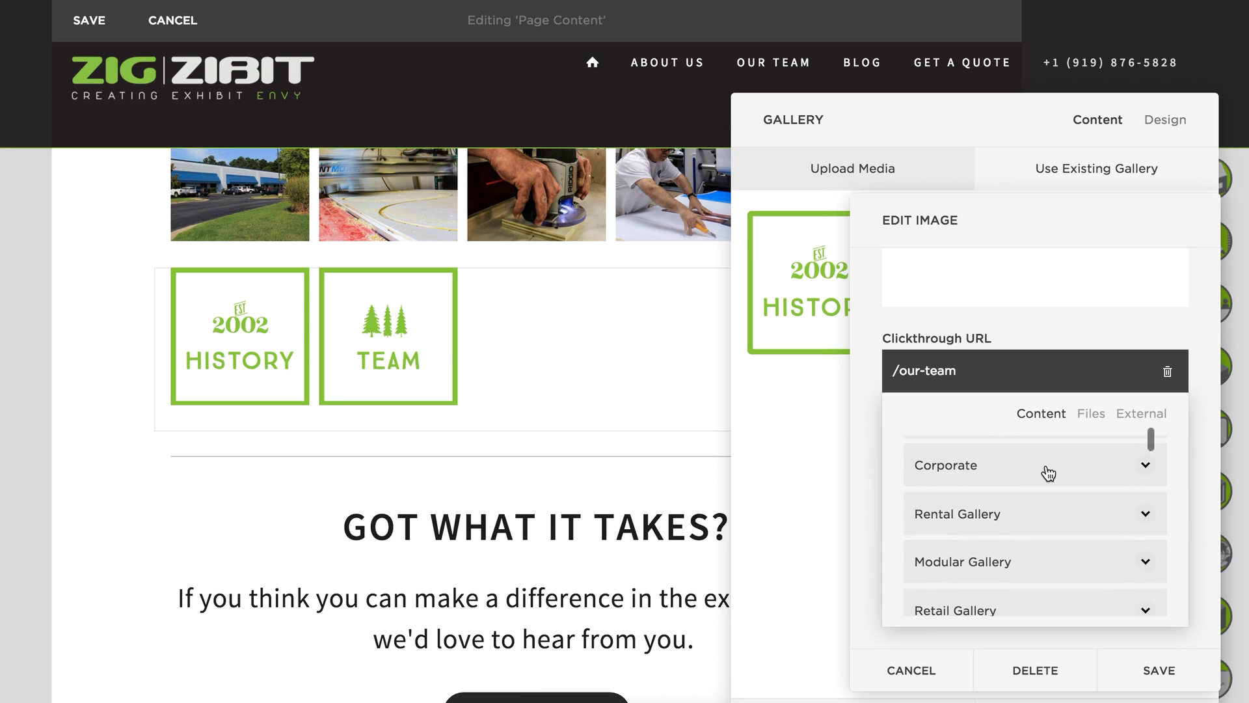
pyautogui.scroll(5, 1048, 473)
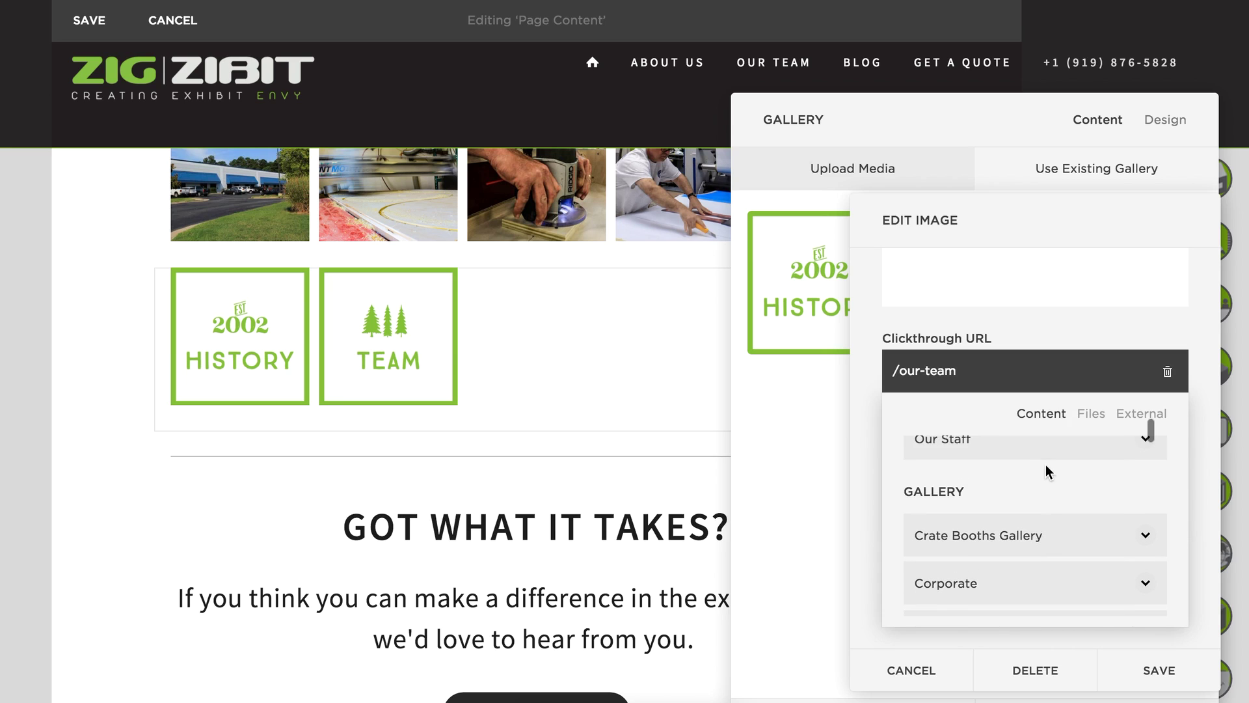
pyautogui.scroll(3, 1046, 471)
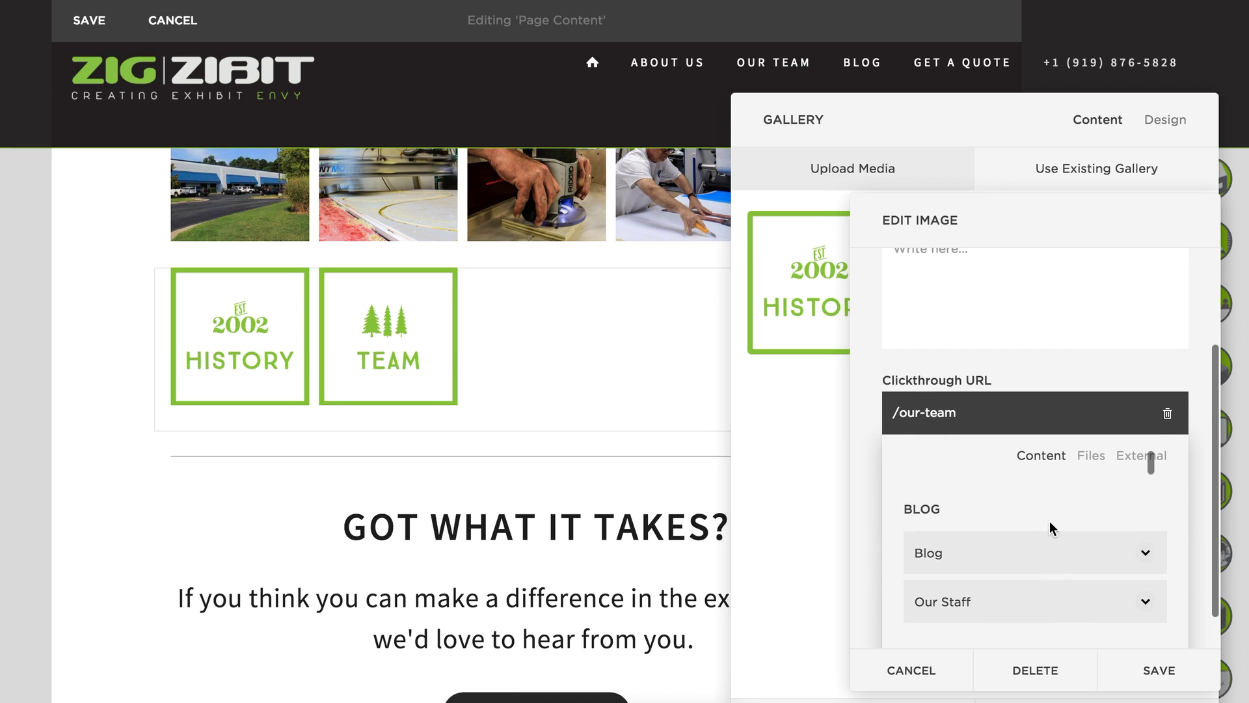
pyautogui.scroll(-1, 1005, 536)
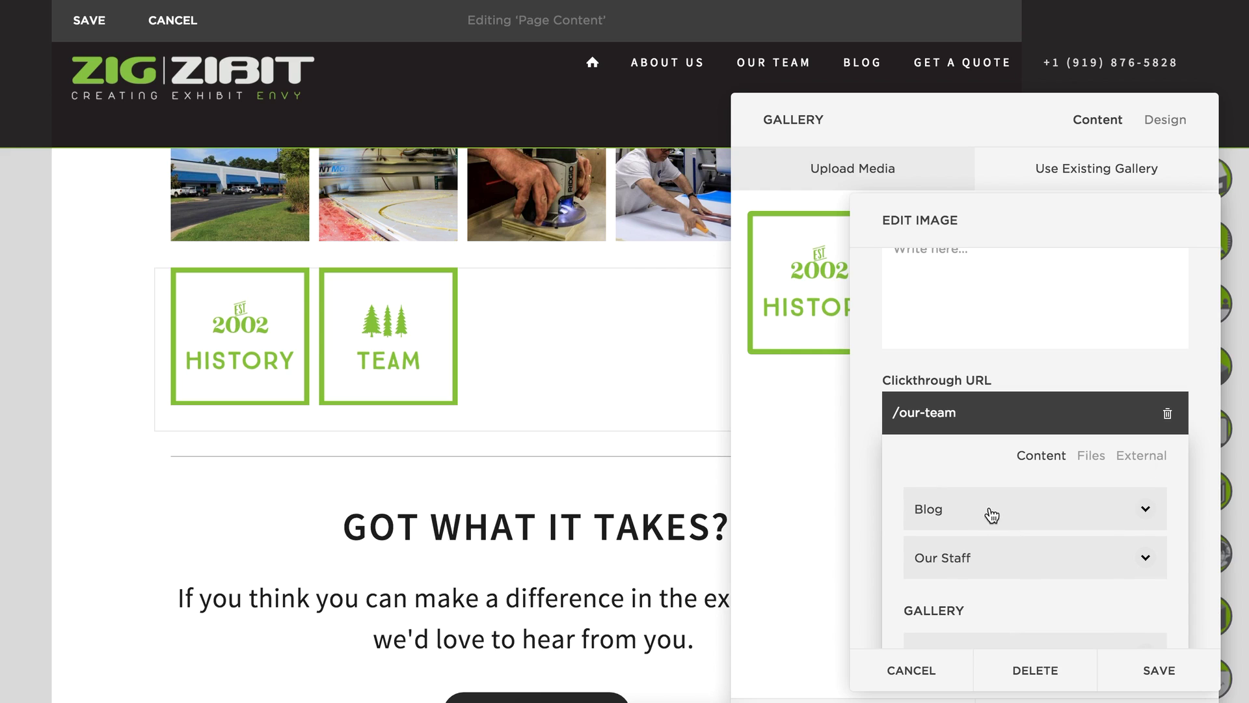
pyautogui.scroll(-1, 1063, 532)
pyautogui.scroll(-6, 1065, 537)
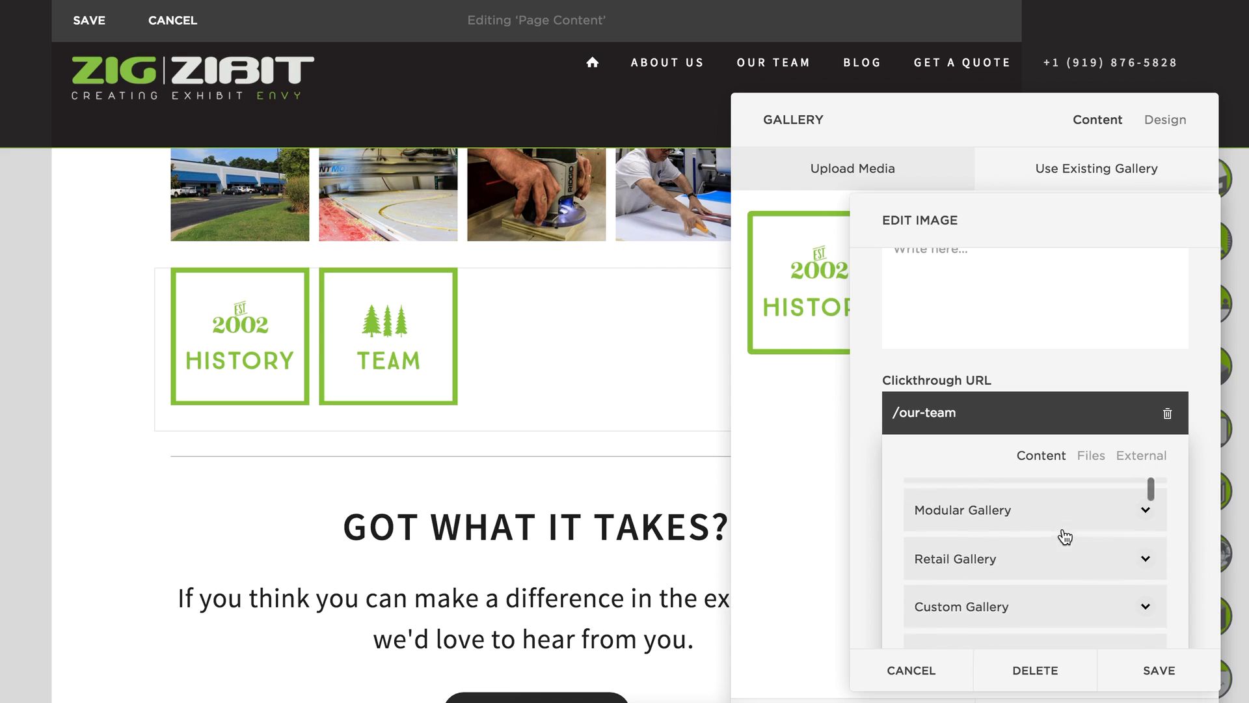
pyautogui.scroll(-4, 1065, 537)
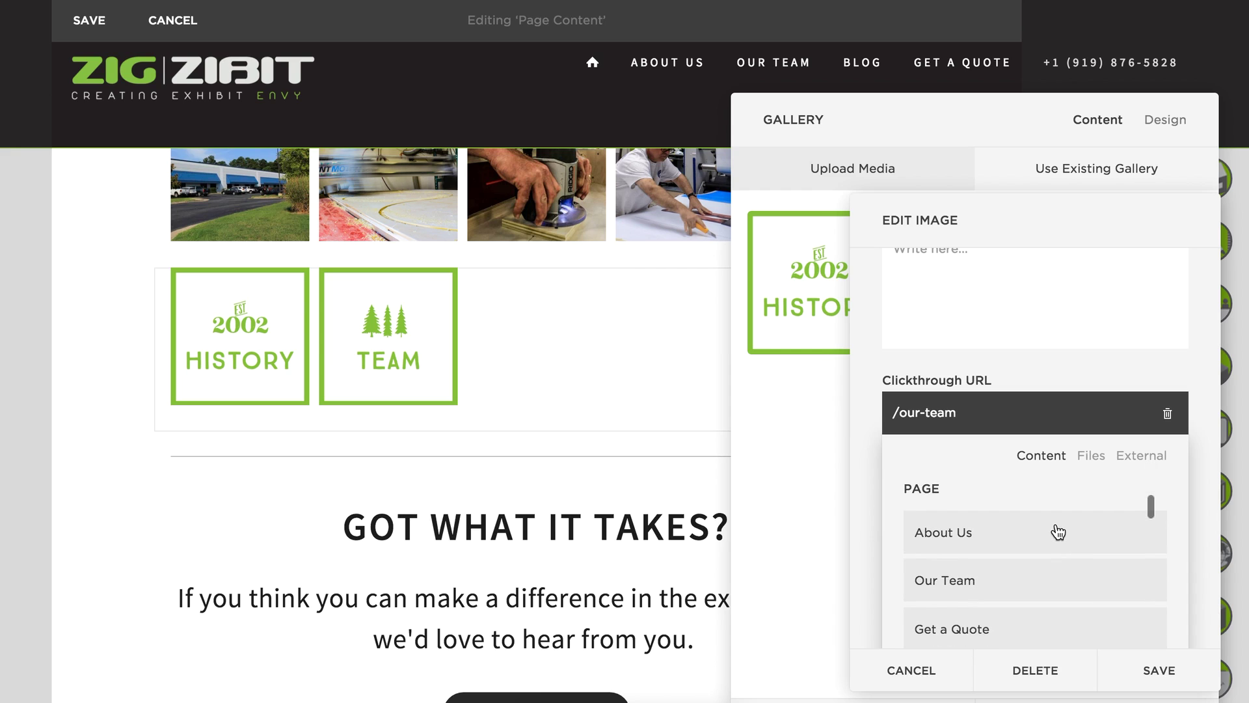
pyautogui.scroll(-3, 1058, 530)
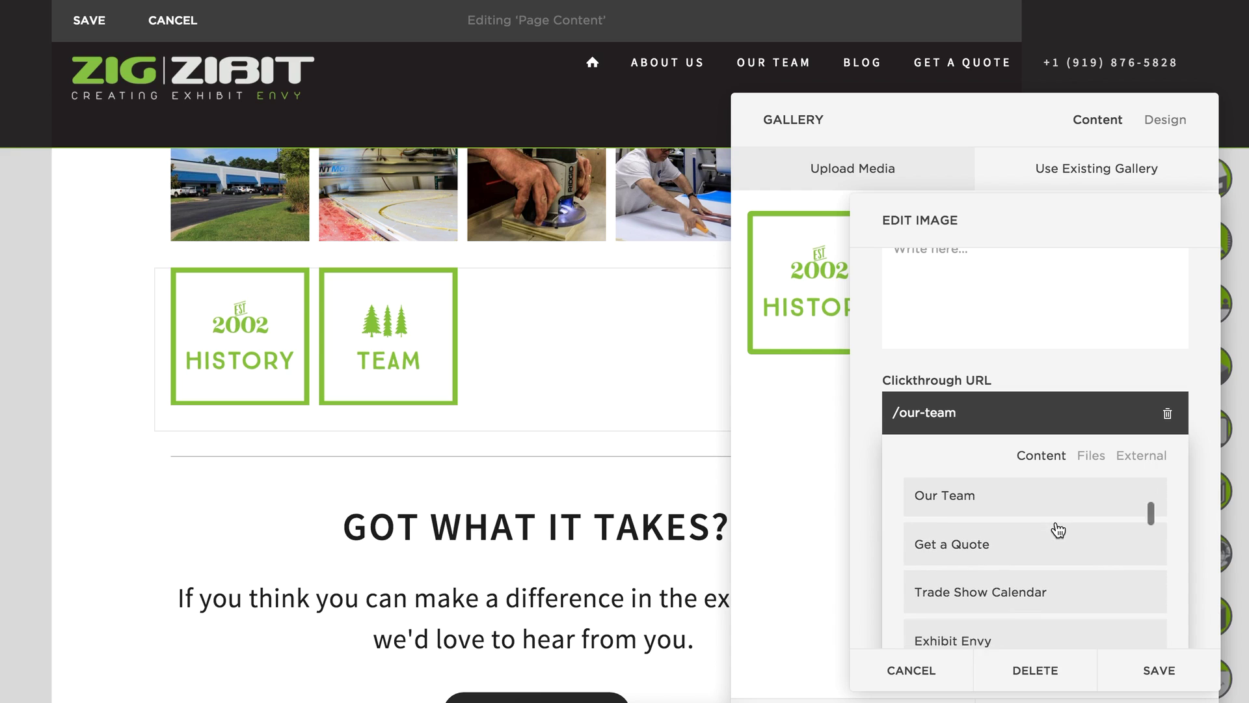
pyautogui.scroll(-3, 1058, 530)
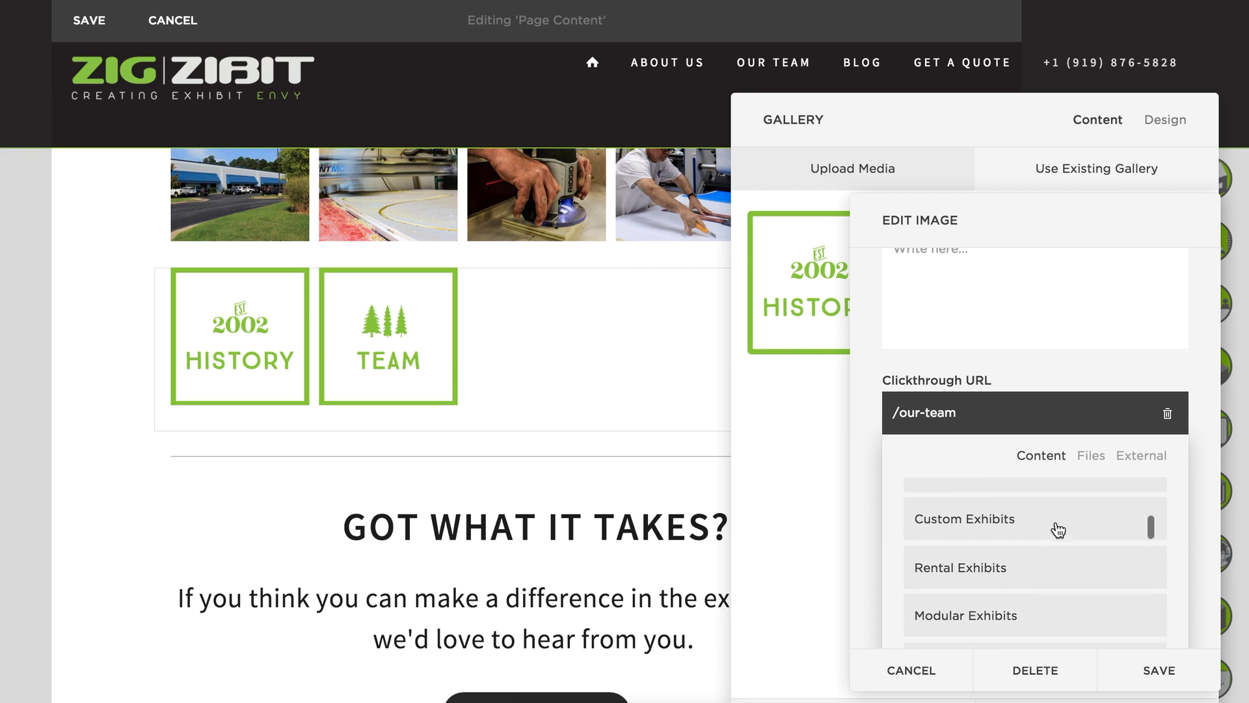
pyautogui.scroll(-4, 1058, 531)
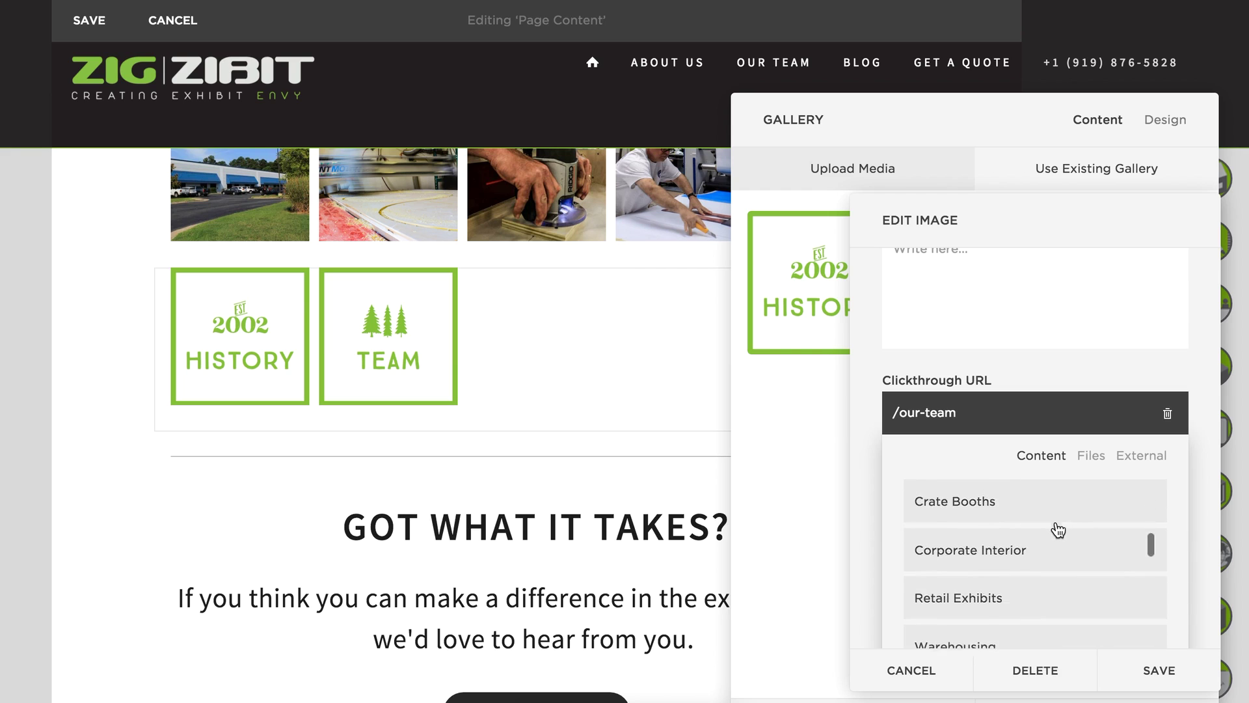
pyautogui.scroll(-4, 1059, 530)
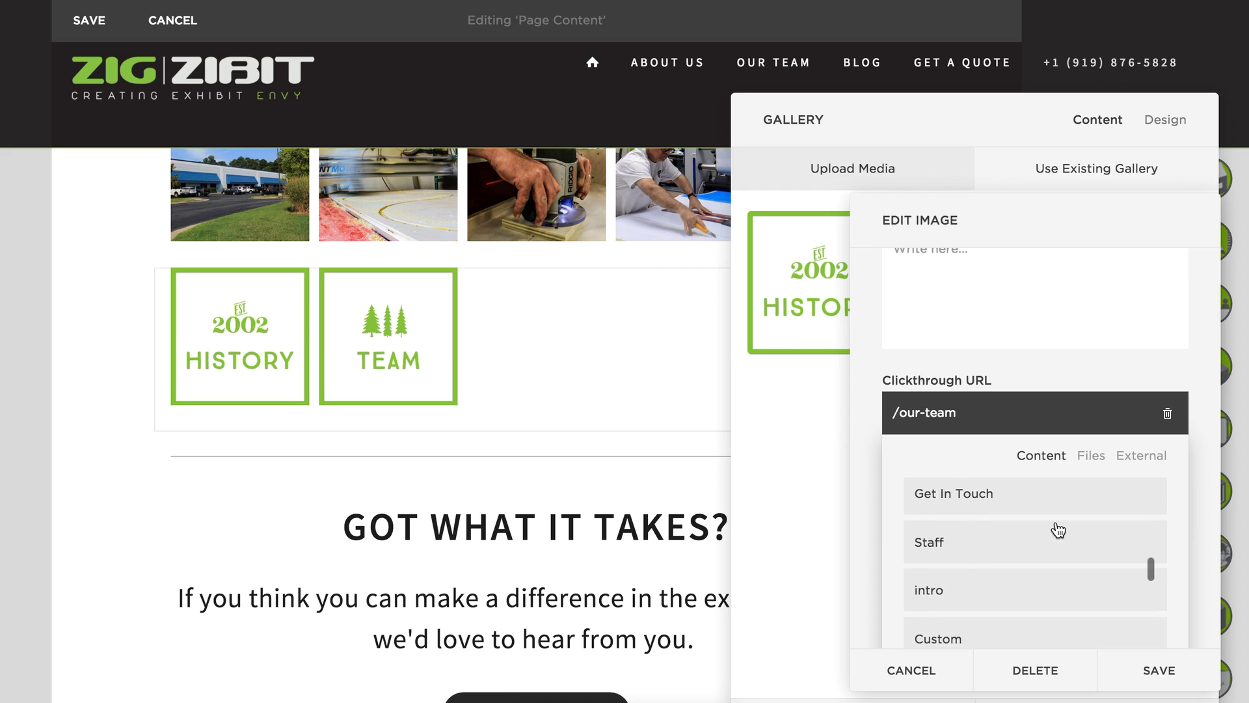
pyautogui.click(973, 503)
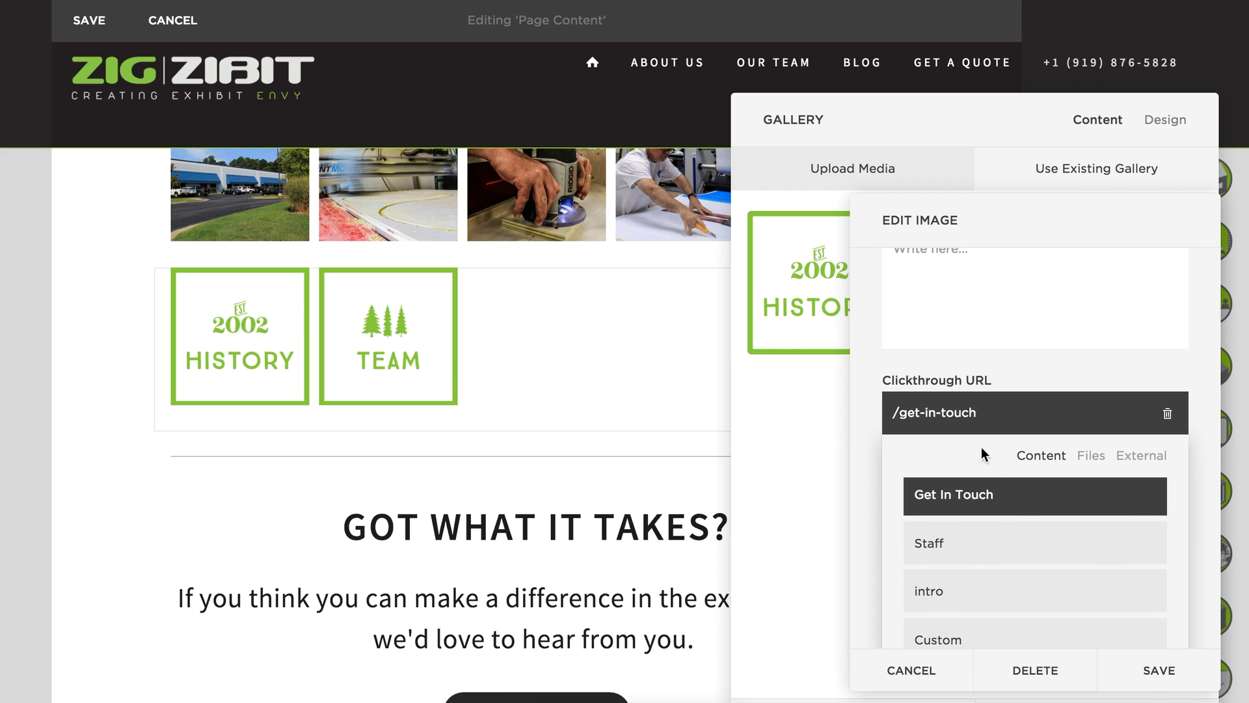
pyautogui.click(1161, 670)
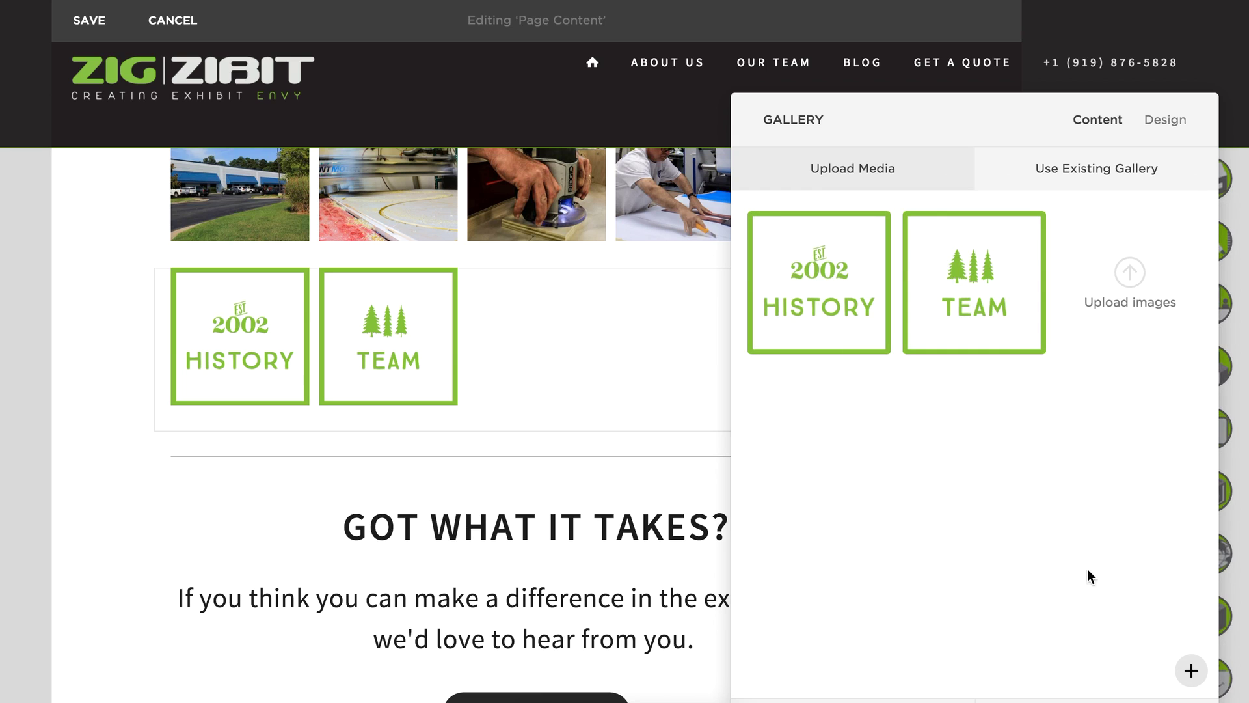
# Apply the badge gallery's changes and save the About Us page content.
pyautogui.moveTo(997, 120); pyautogui.dragTo(978, 69)
pyautogui.click(1075, 664)
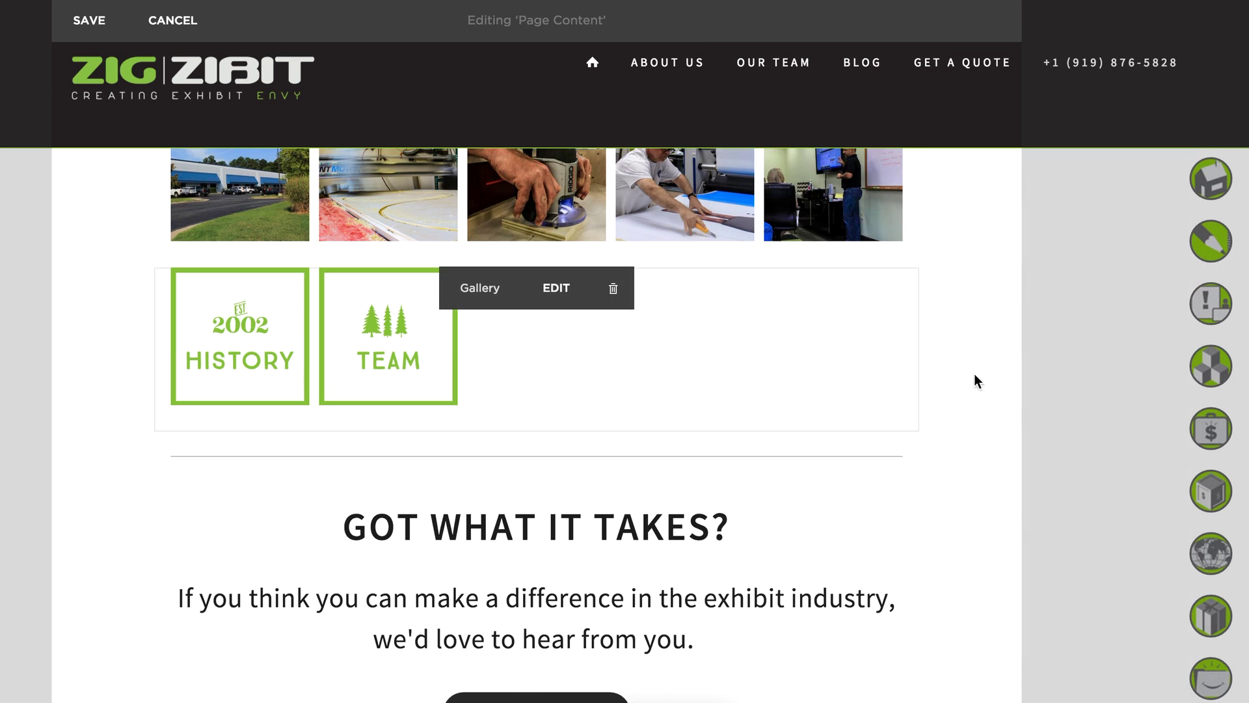
pyautogui.click(89, 20)
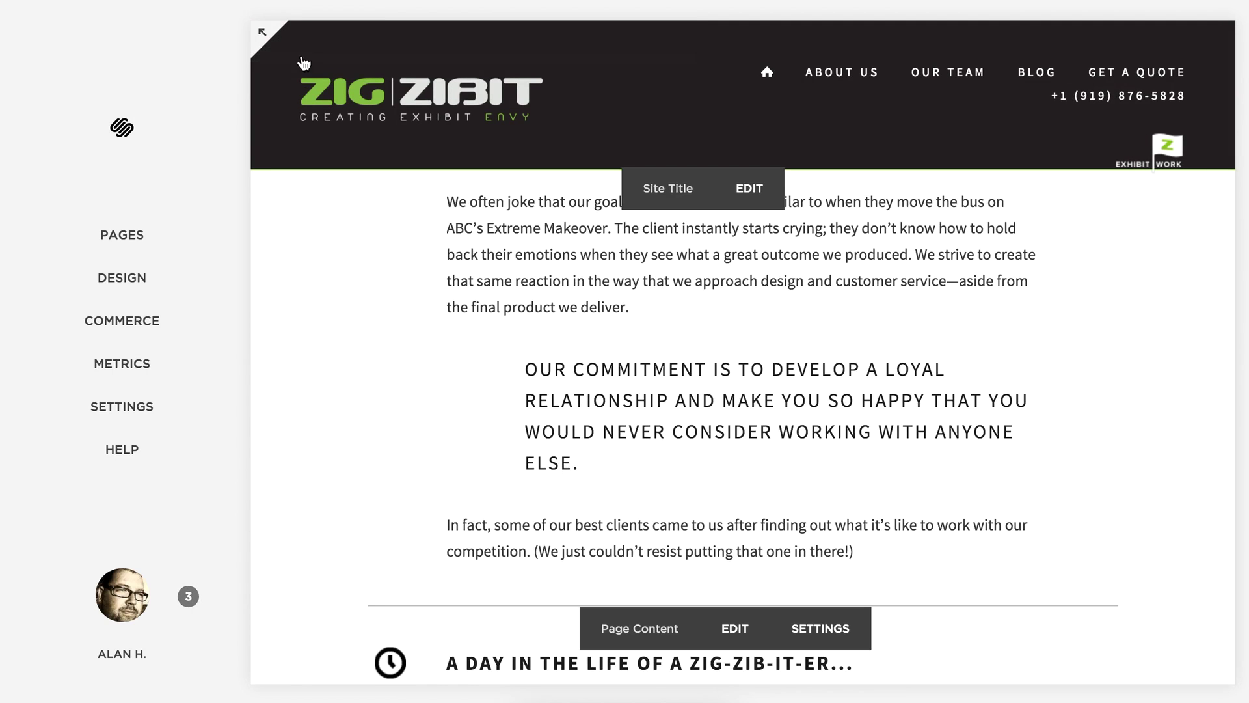
# Expand the preview to full width and look over the About Us photo gallery and the Exhibit Envy page.
pyautogui.press('Escape')
pyautogui.scroll(-15, 955, 398)
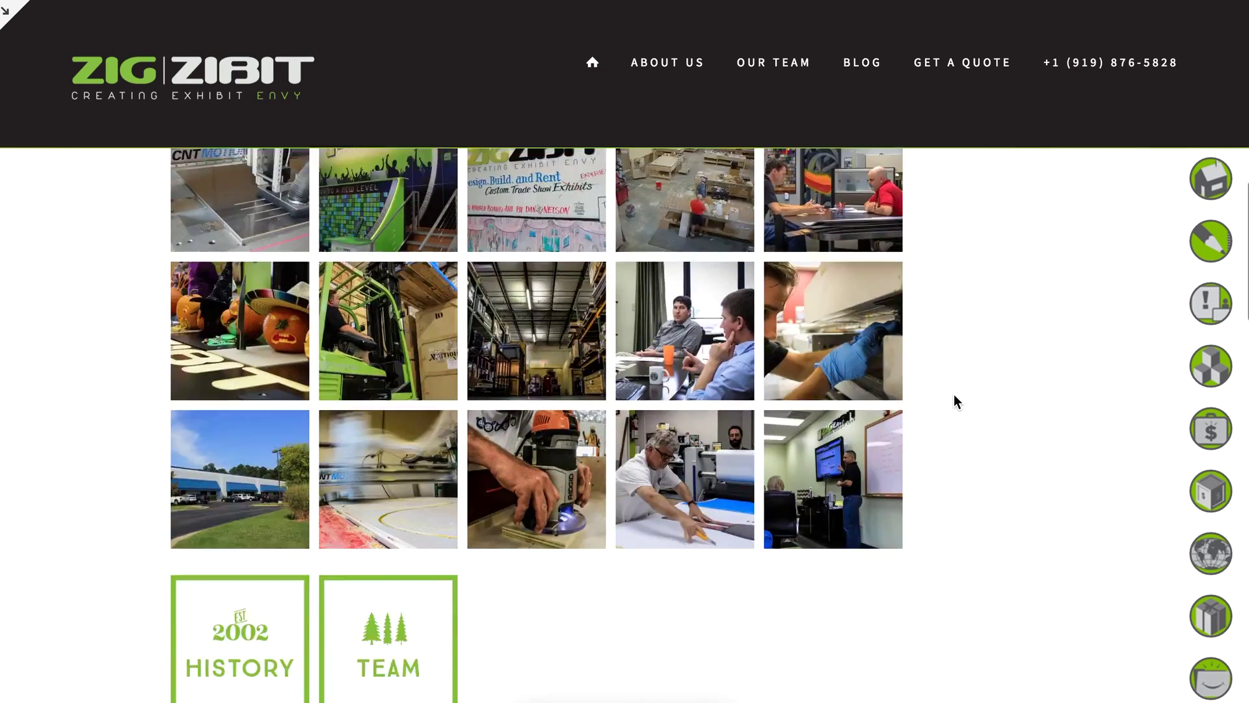
pyautogui.scroll(4, 954, 394)
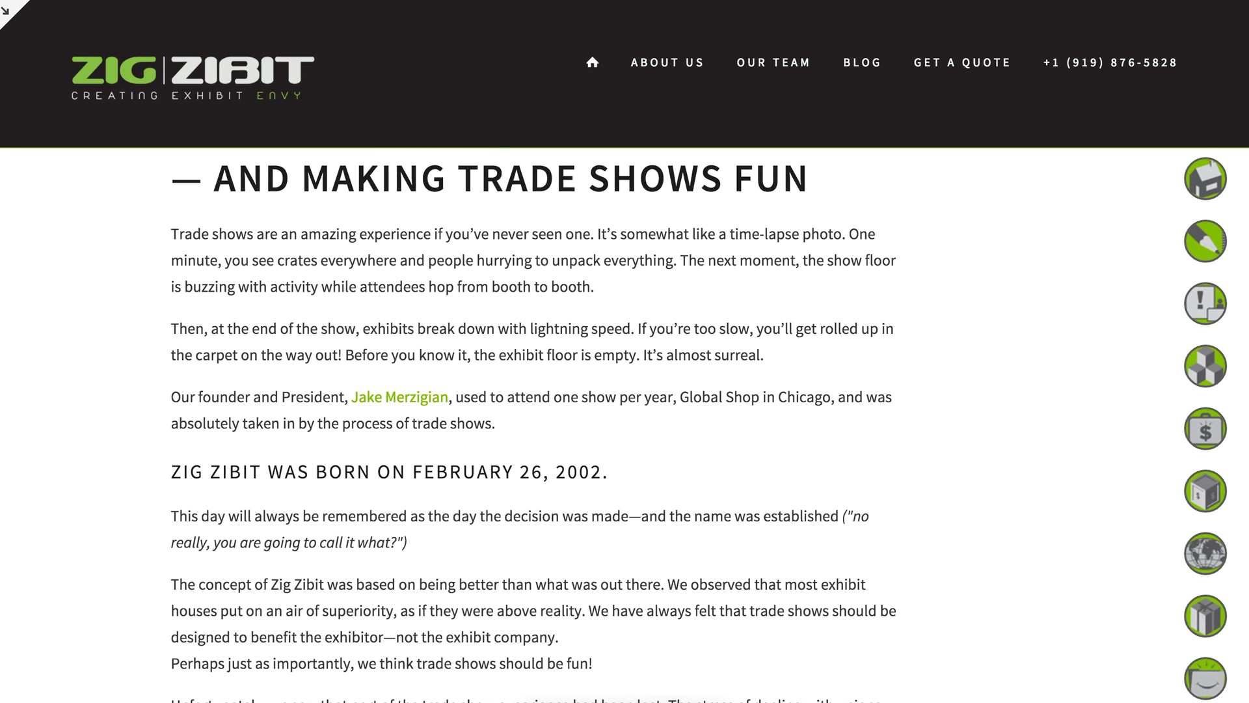
pyautogui.scroll(3, 642, 445)
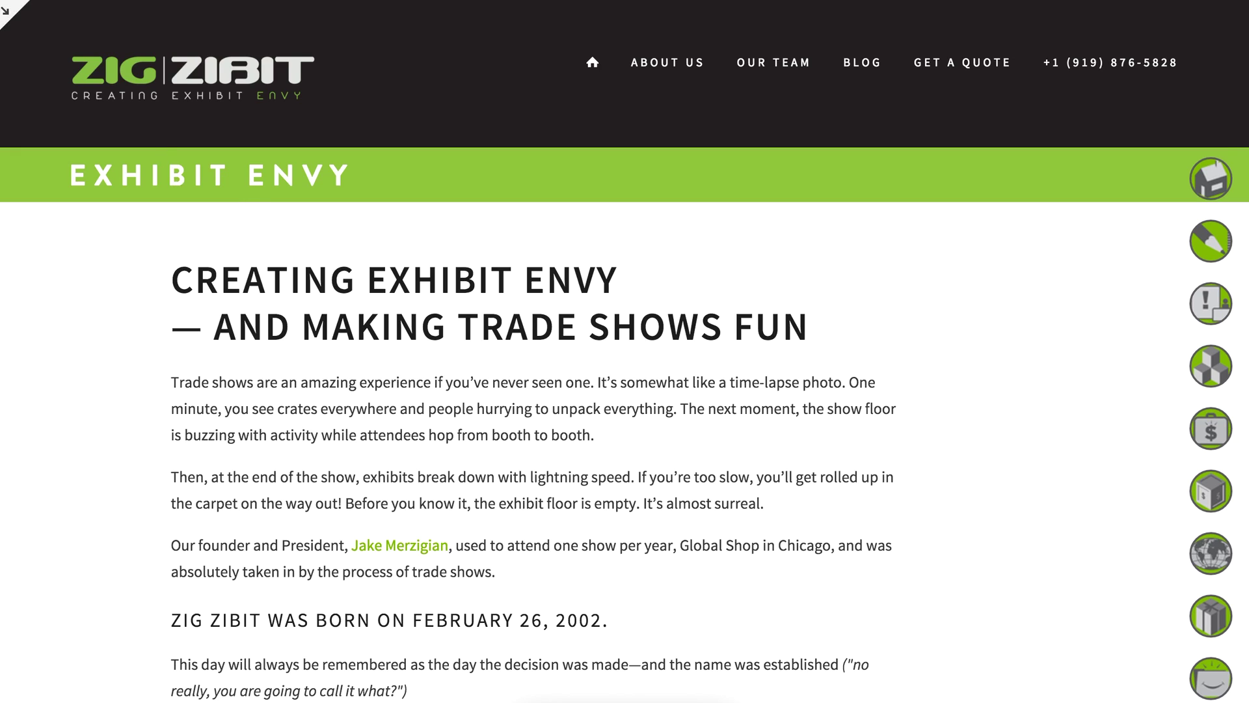
pyautogui.click(47, 56)
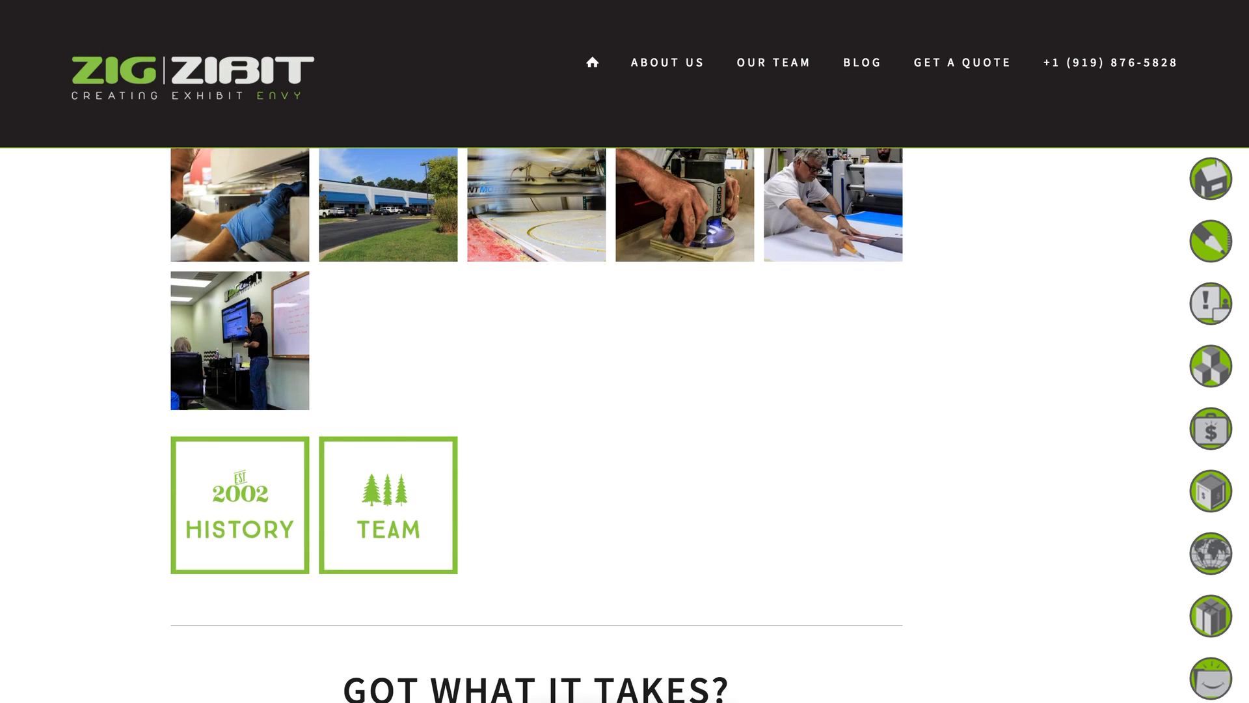
# Look through the About Us page, follow the History badge to test its link, and look over the Get In Touch page.
pyautogui.scroll(10, 594, 333)
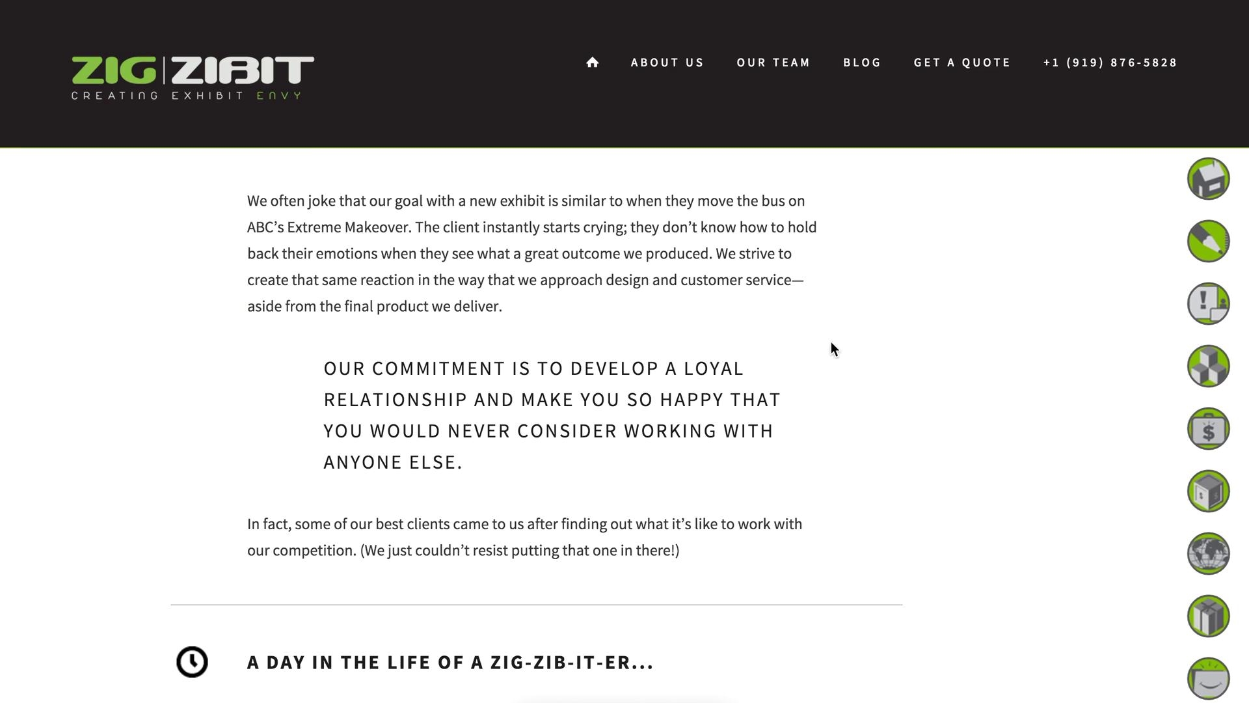
pyautogui.scroll(3, 393, 430)
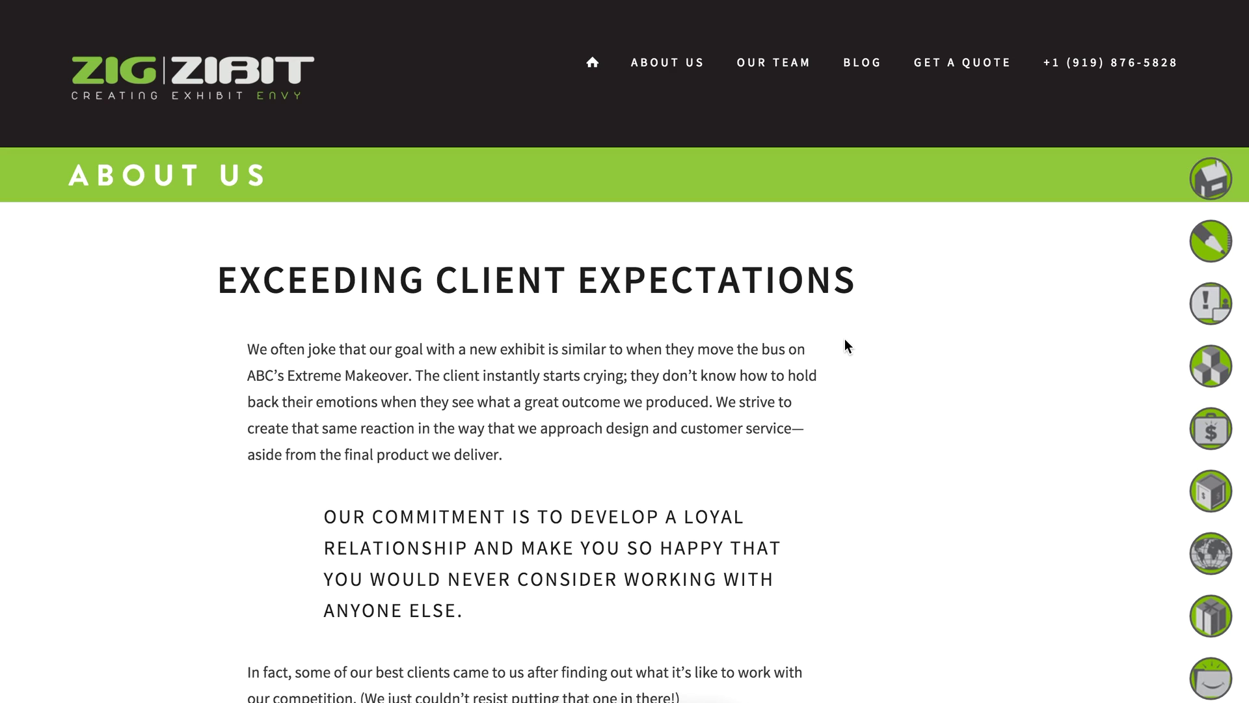
pyautogui.scroll(-12, 850, 423)
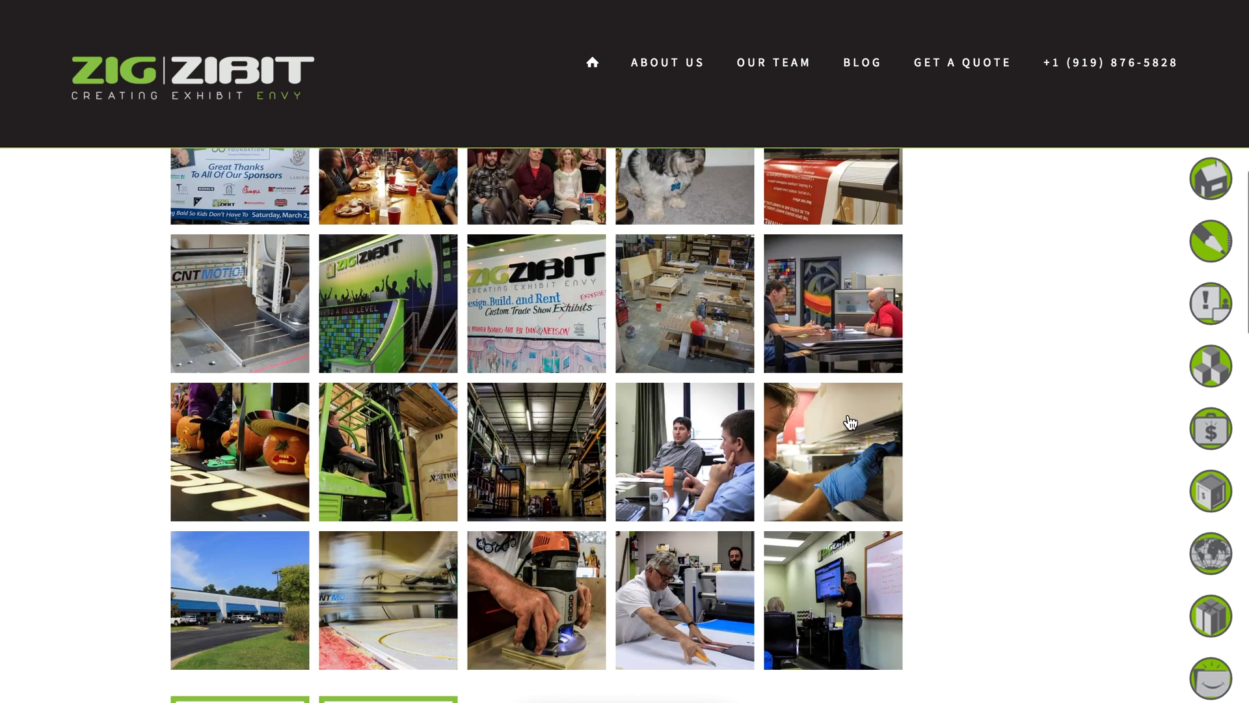
pyautogui.scroll(-5, 849, 422)
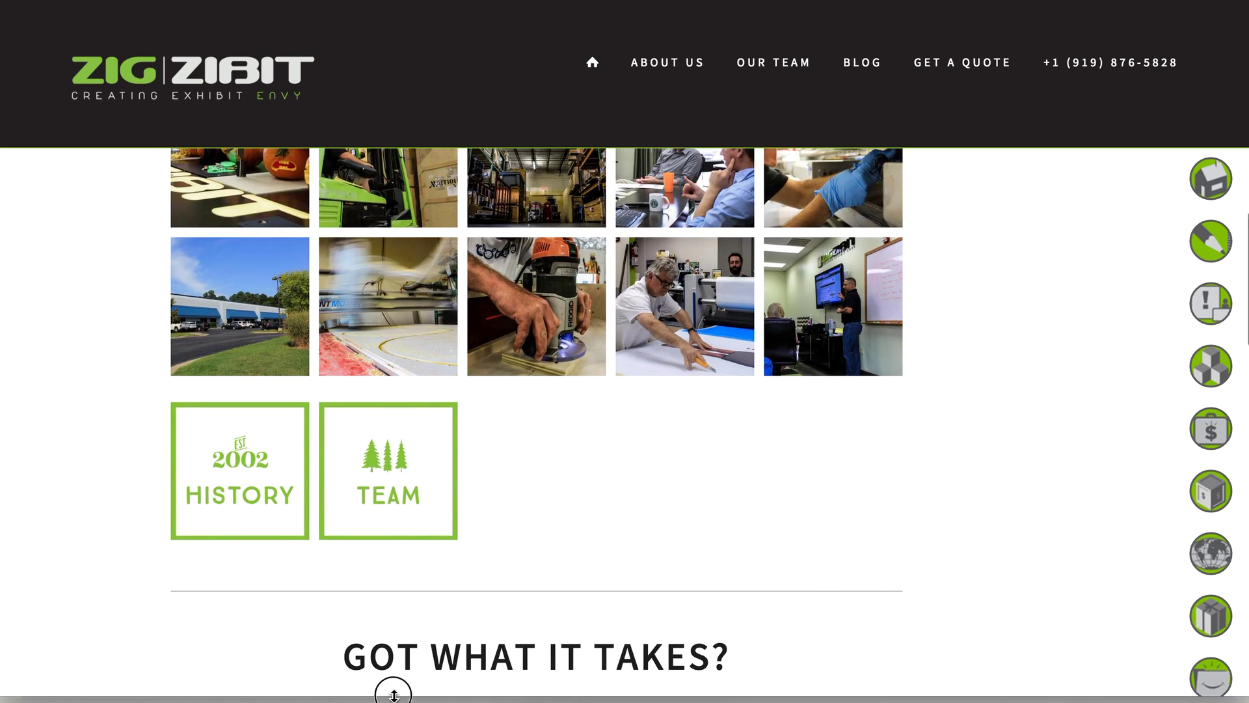
pyautogui.click(241, 464)
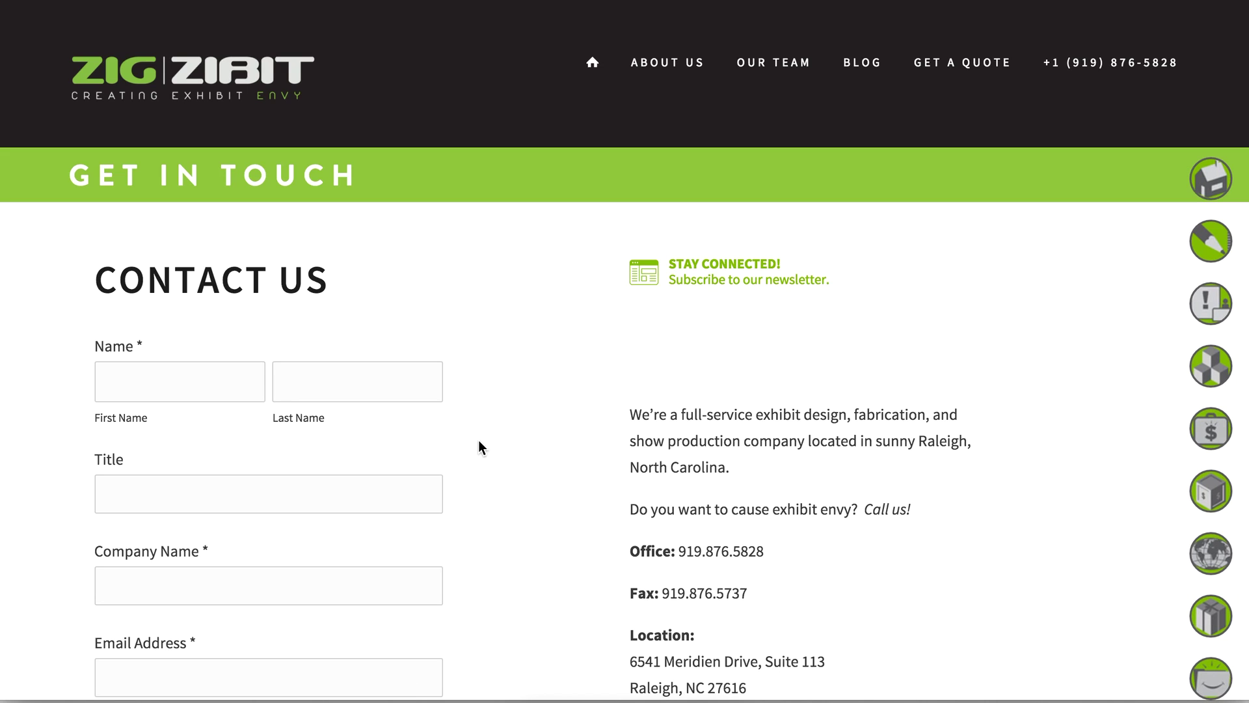
pyautogui.scroll(-15, 479, 441)
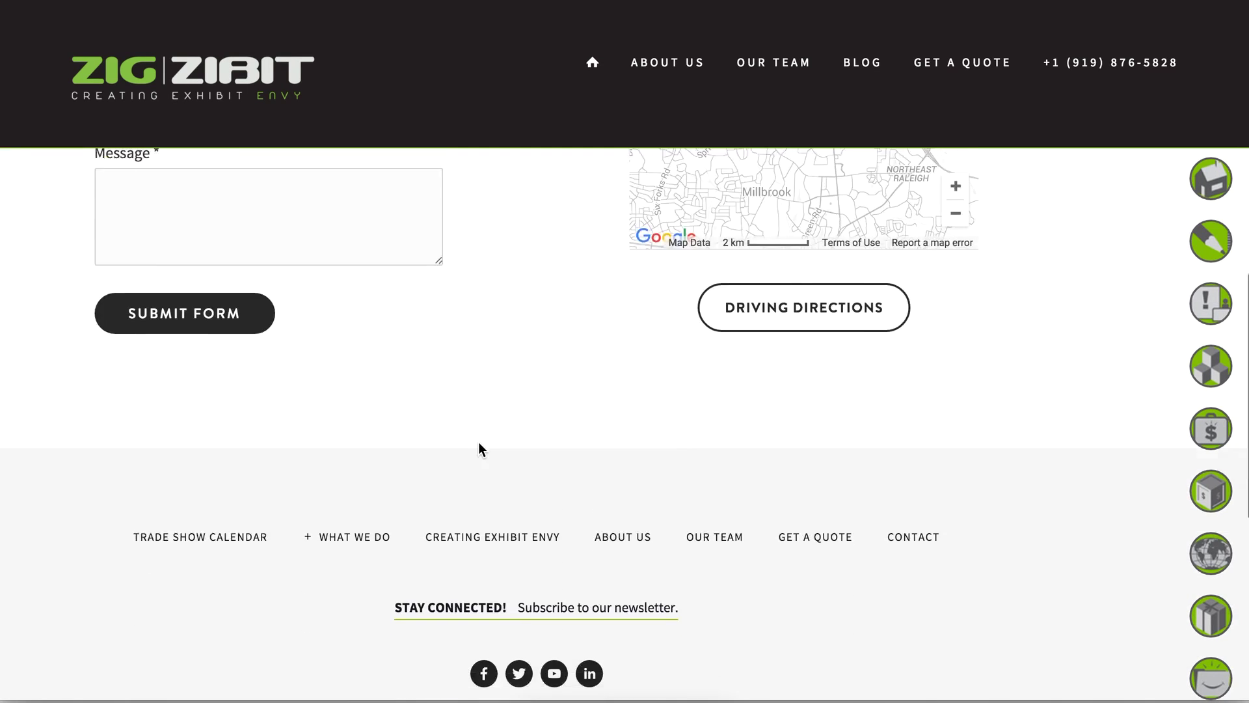
pyautogui.scroll(15, 479, 443)
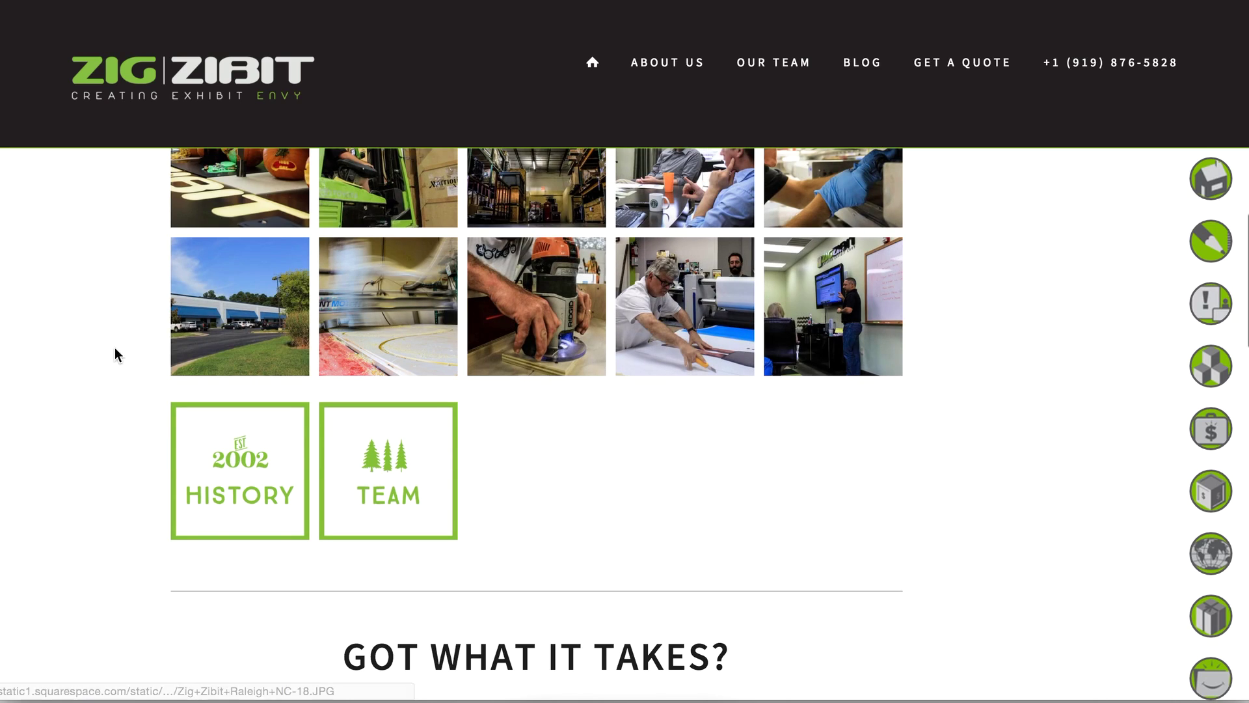
# Return to the admin view of the About Us page and bring its badge gallery into view beside the site manager menu.
pyautogui.click(26, 230)
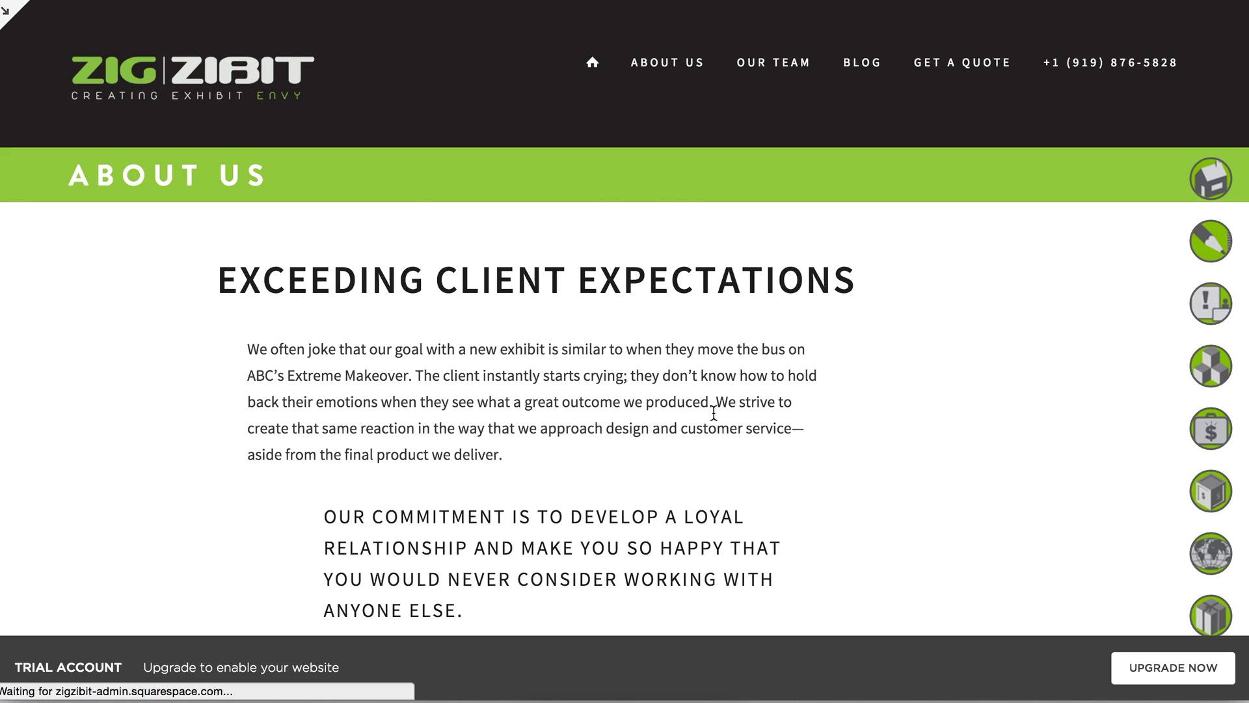
pyautogui.scroll(-1, 715, 413)
pyautogui.scroll(-7, 716, 417)
pyautogui.scroll(-2, 716, 416)
pyautogui.scroll(-6, 715, 416)
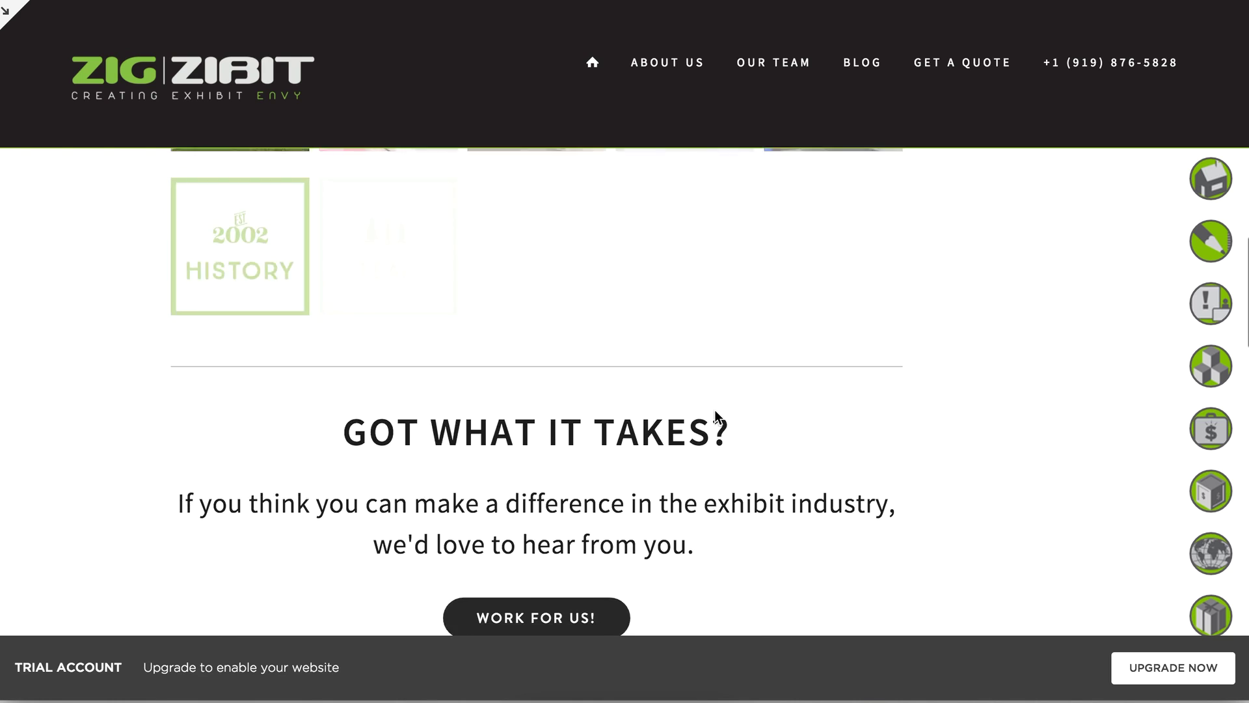
pyautogui.scroll(-2, 715, 412)
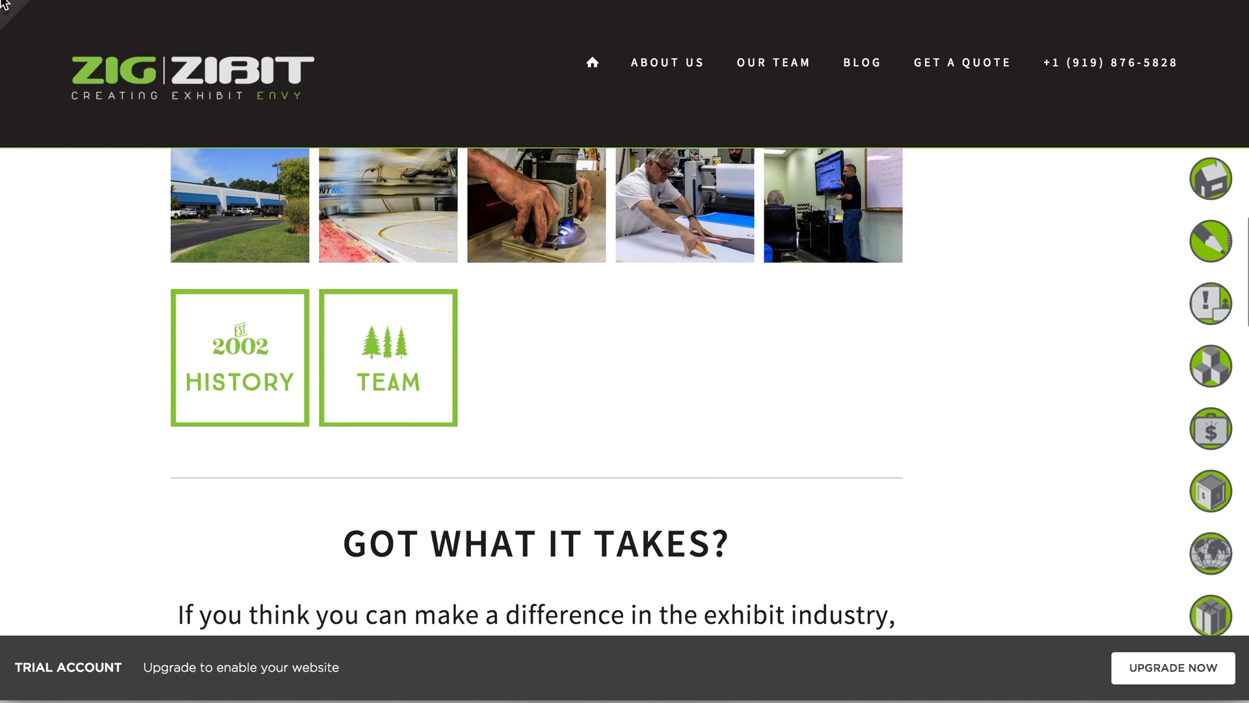
pyautogui.press('Escape')
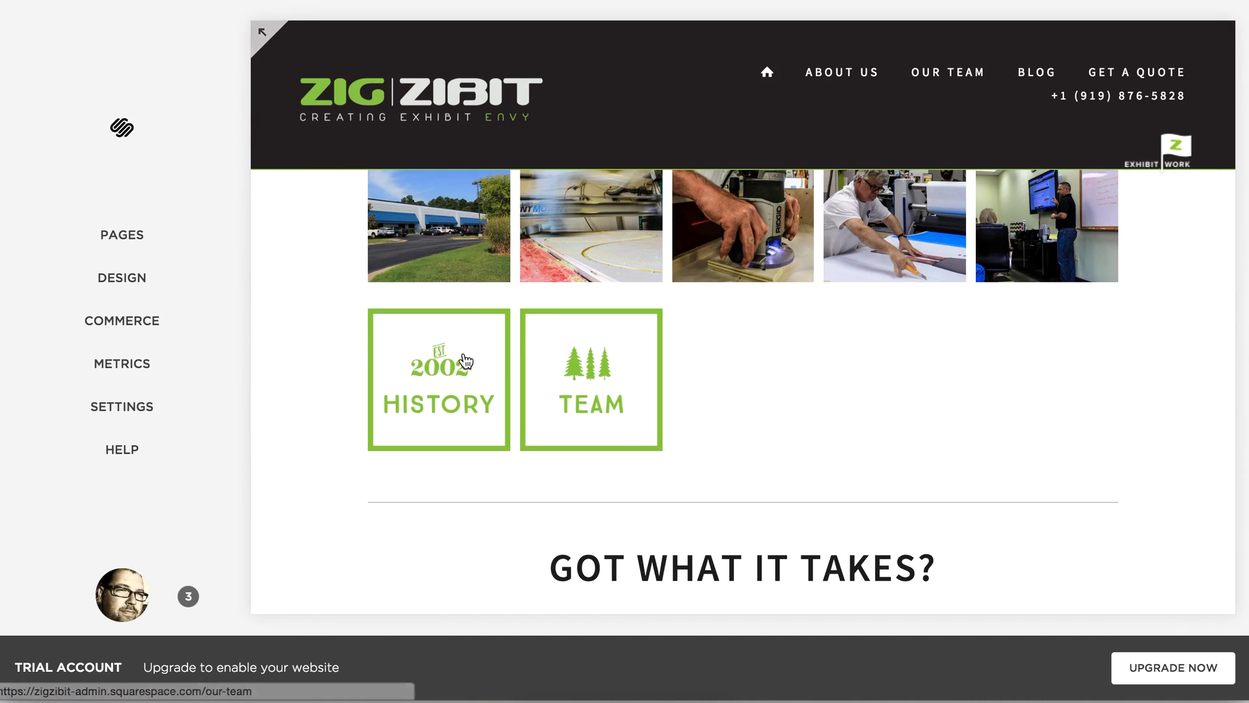
# Edit the About Us page content and open the History badge's image settings in the badge gallery.
pyautogui.click(448, 41)
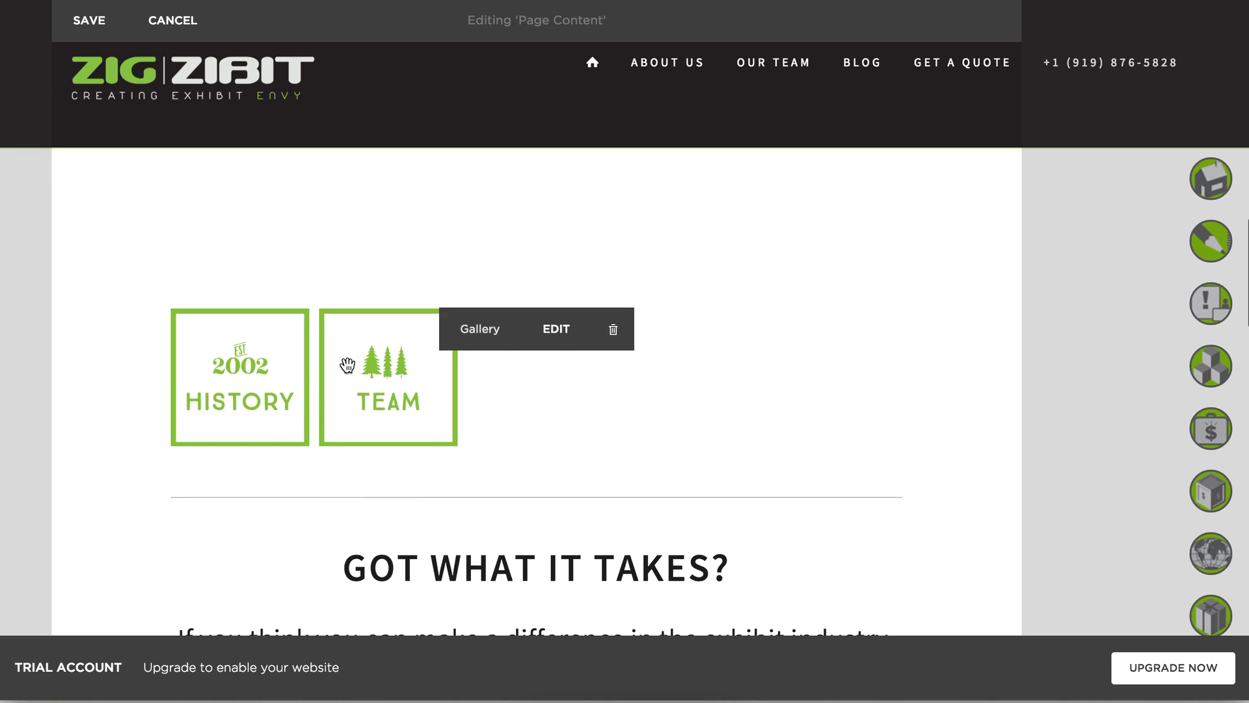
pyautogui.click(558, 331)
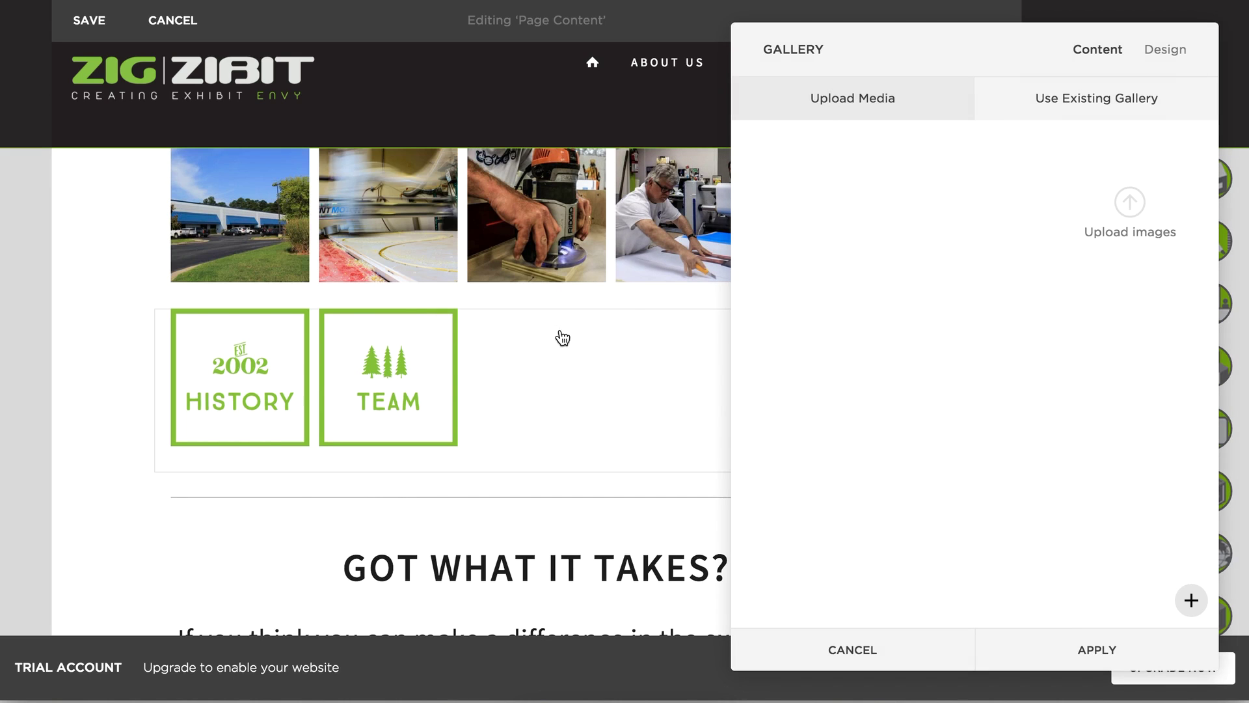
pyautogui.click(819, 150)
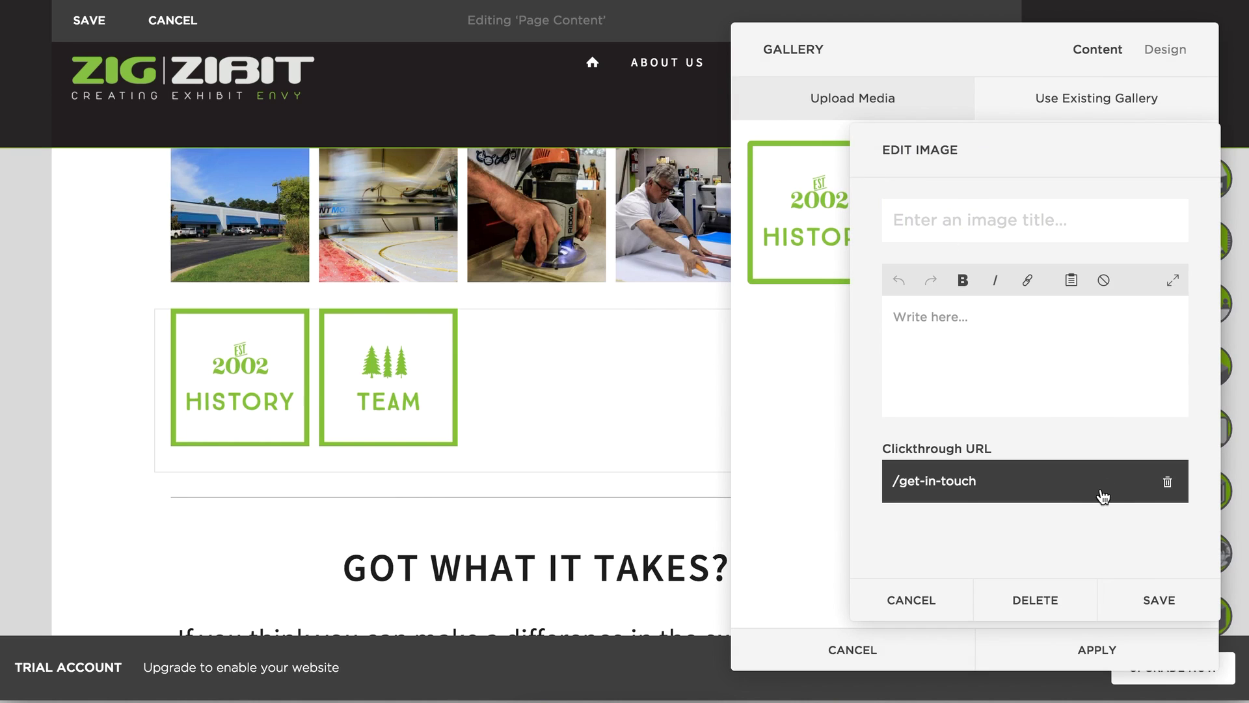
# Link the History badge's clickthrough URL to the site's Exhibit Envy page and save the image settings.
pyautogui.click(1101, 494)
pyautogui.scroll(-5, 1104, 520)
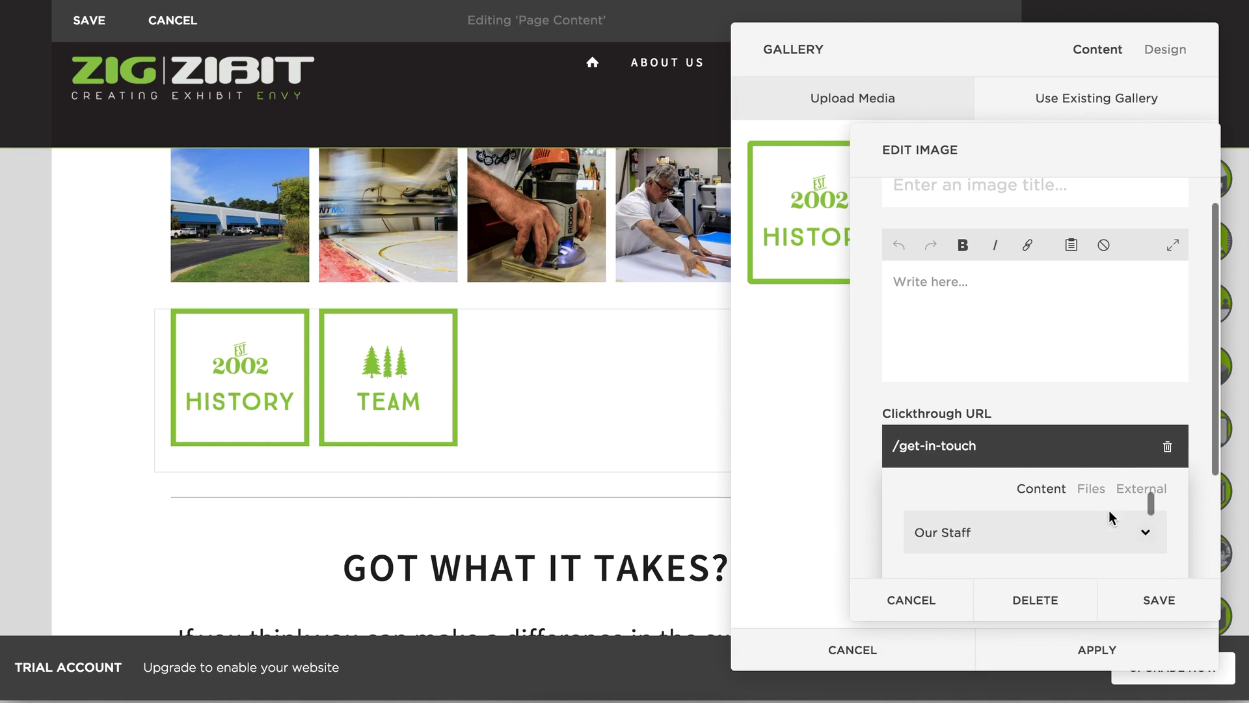
pyautogui.scroll(-2, 868, 488)
pyautogui.scroll(-2, 868, 488)
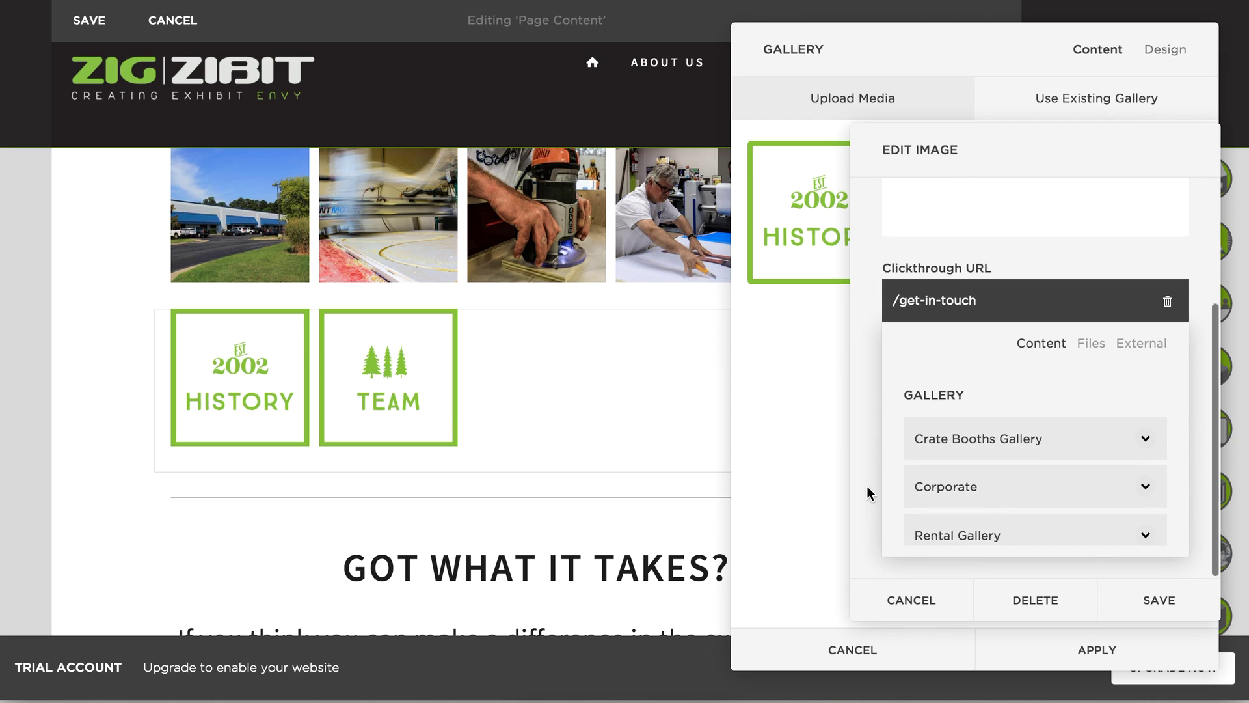
pyautogui.scroll(-5, 986, 464)
pyautogui.scroll(-6, 988, 470)
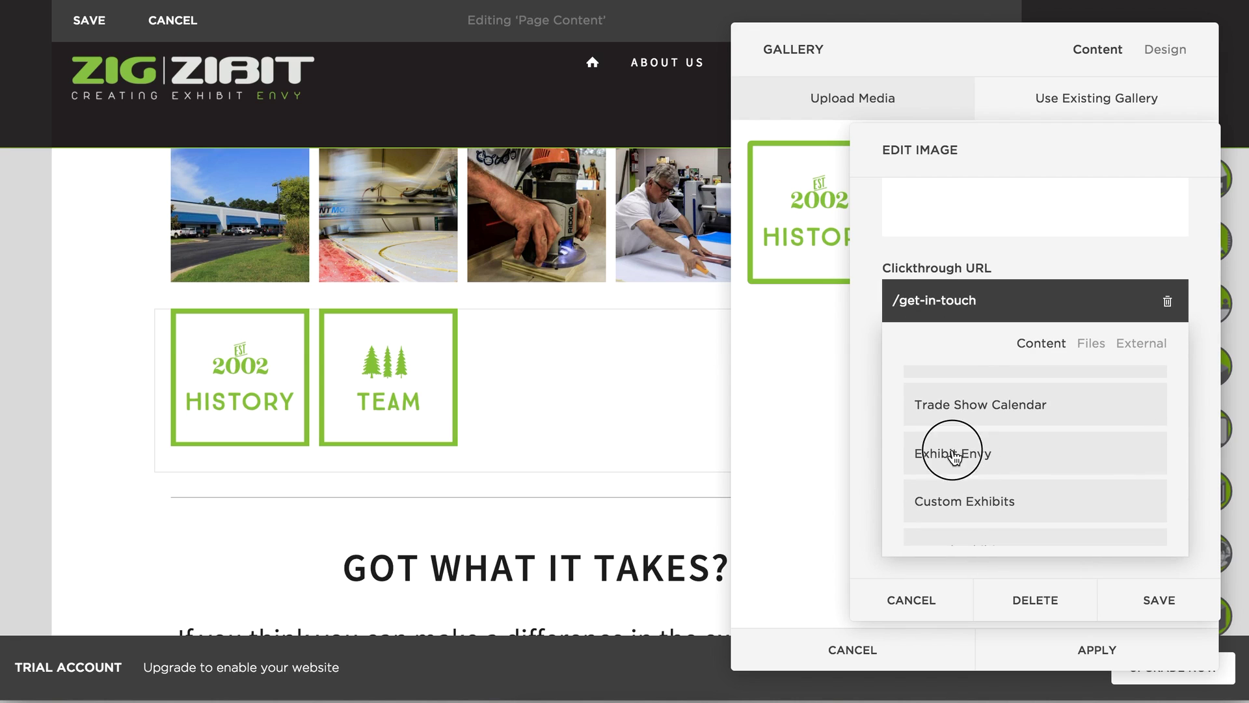
pyautogui.click(955, 457)
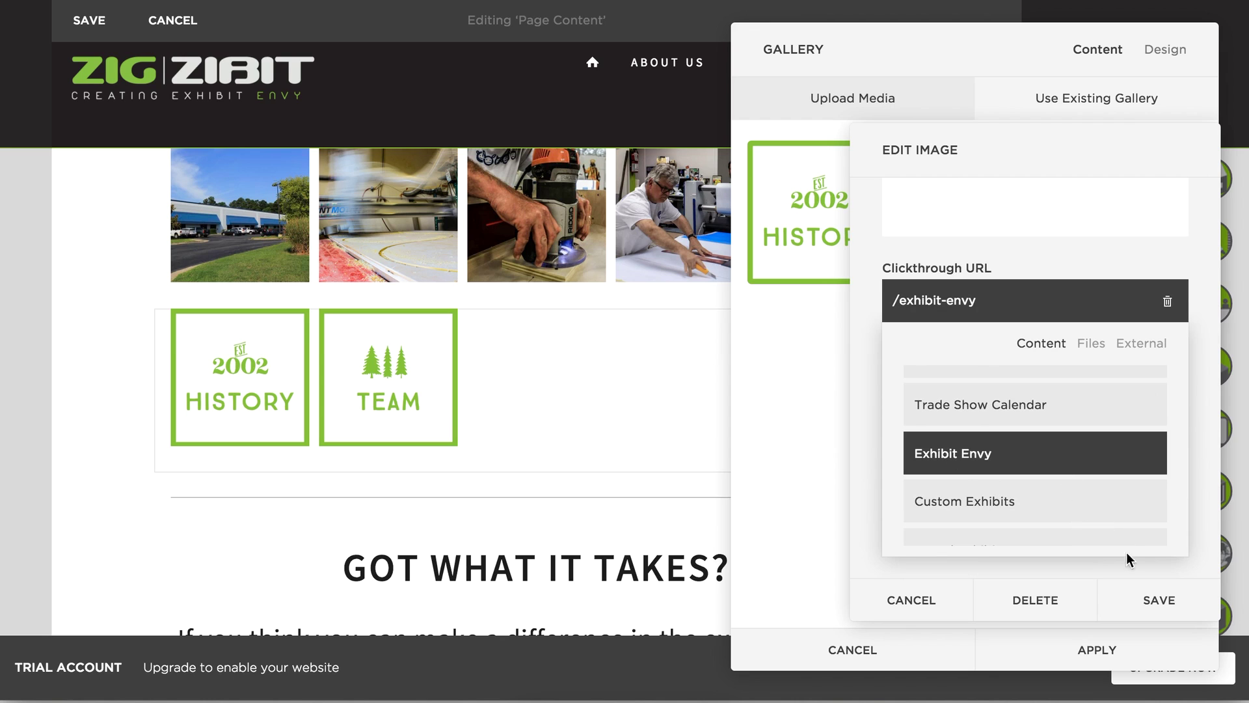
pyautogui.click(1138, 600)
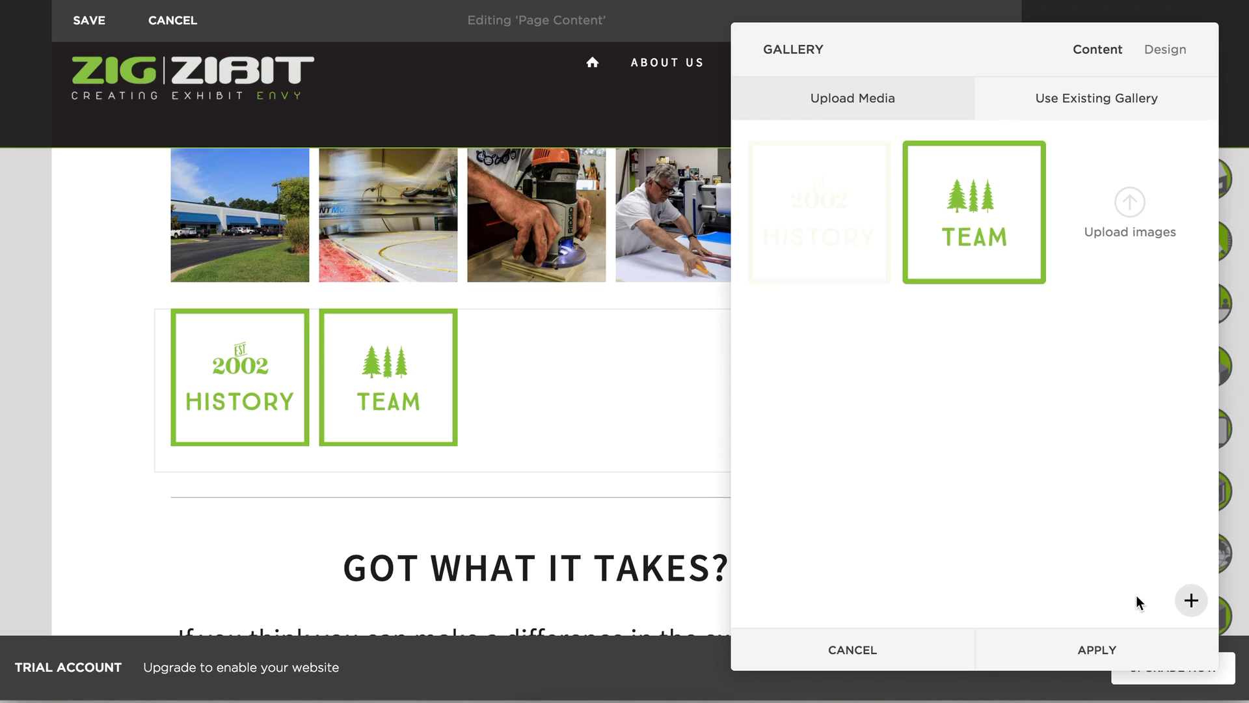
# Check and save the Team badge's image settings, and save the badge gallery's changes with the About Us page content.
pyautogui.moveTo(965, 237)
pyautogui.click(974, 148)
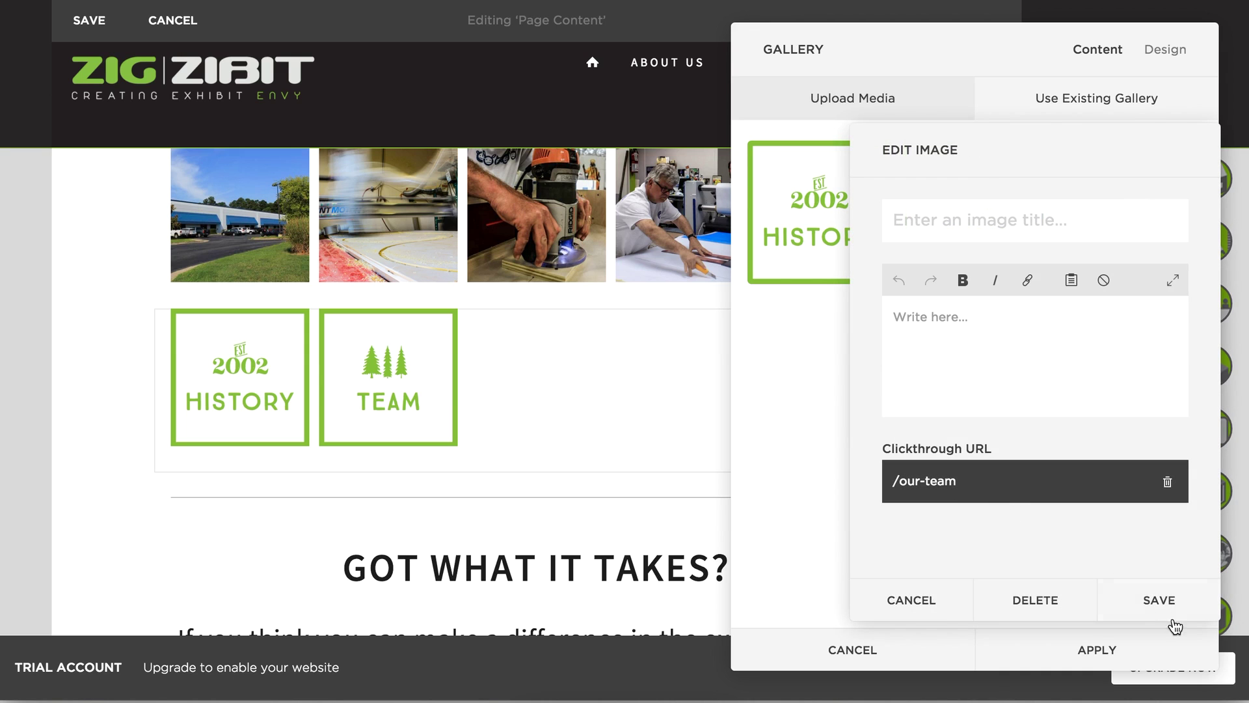
pyautogui.click(1171, 603)
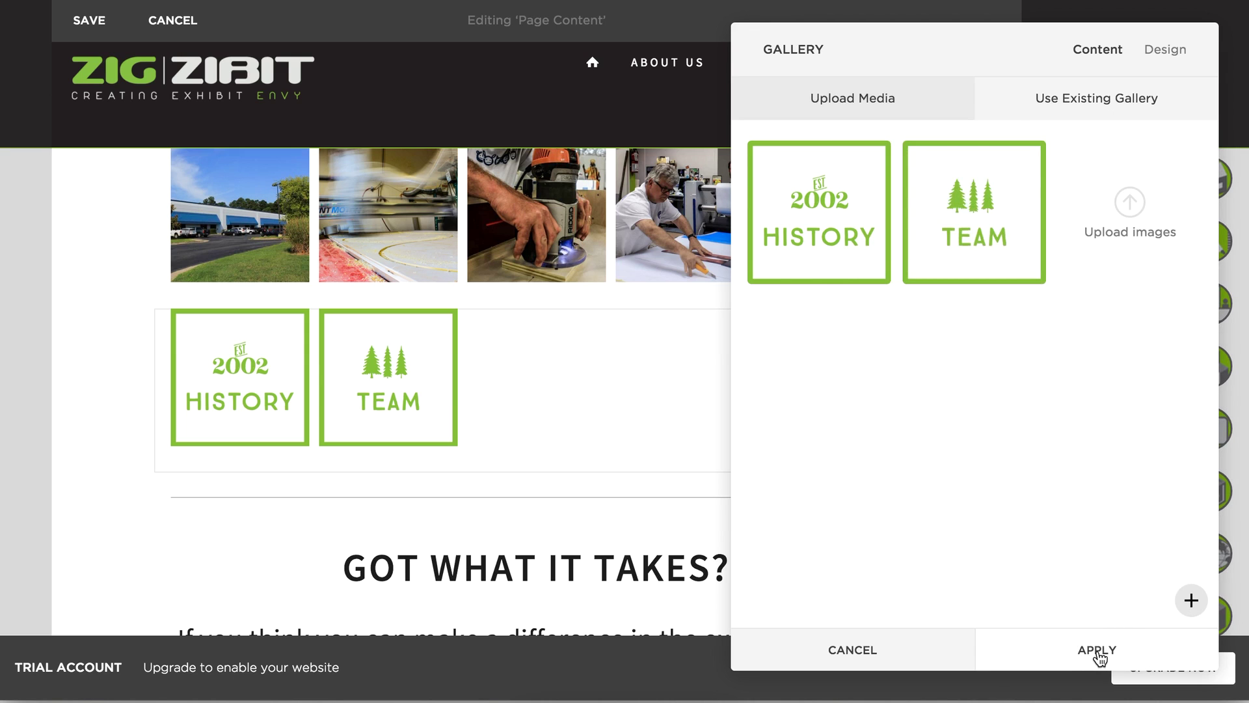
pyautogui.click(1097, 651)
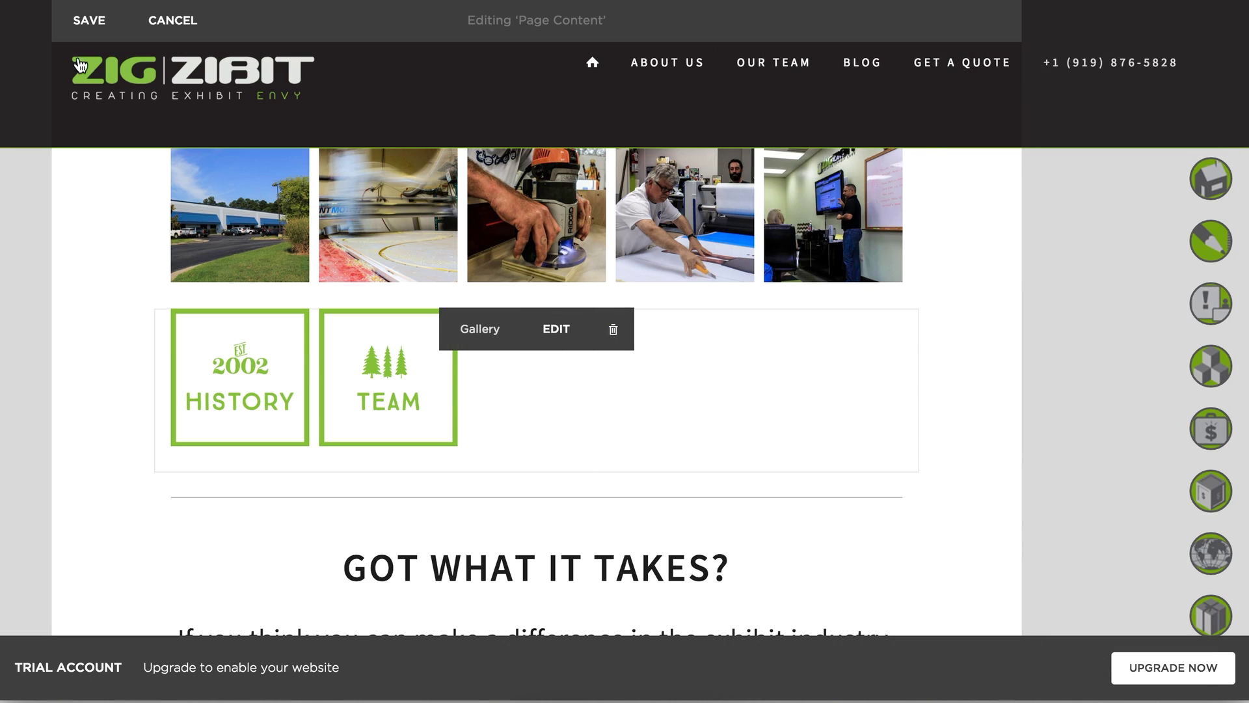
pyautogui.click(85, 22)
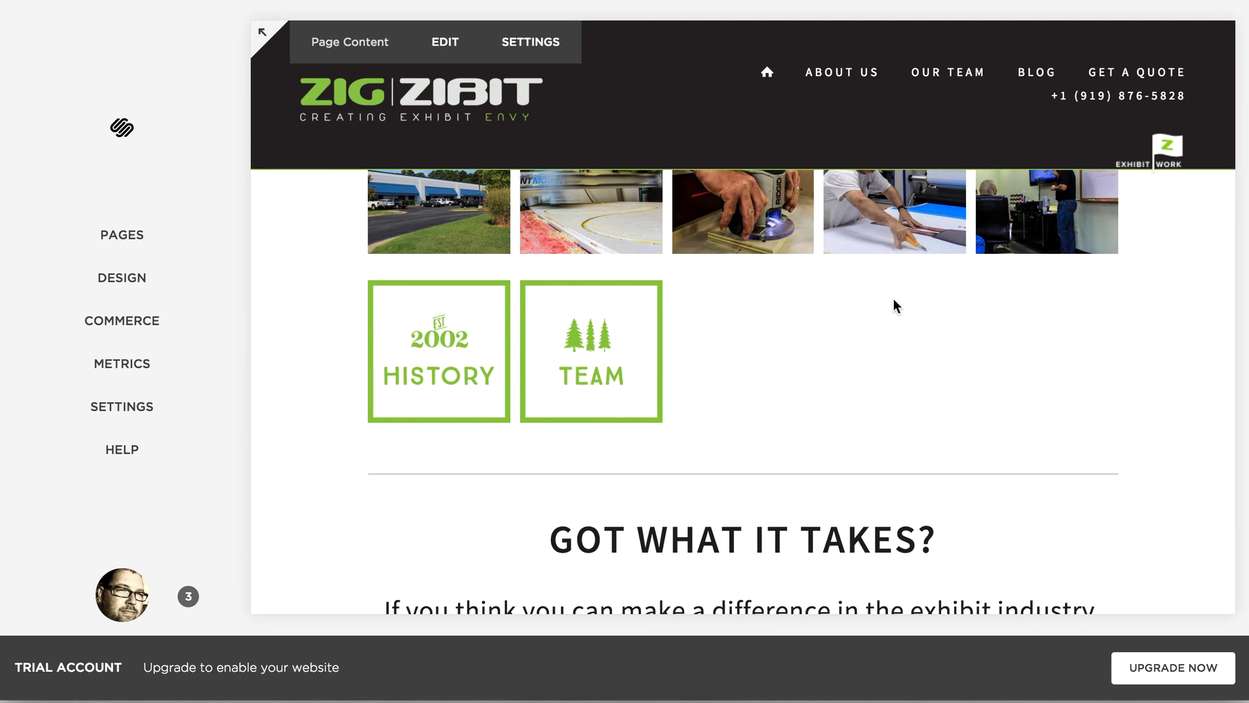
# Open the site's page list and load the site's home page in the preview.
pyautogui.scroll(5, 891, 302)
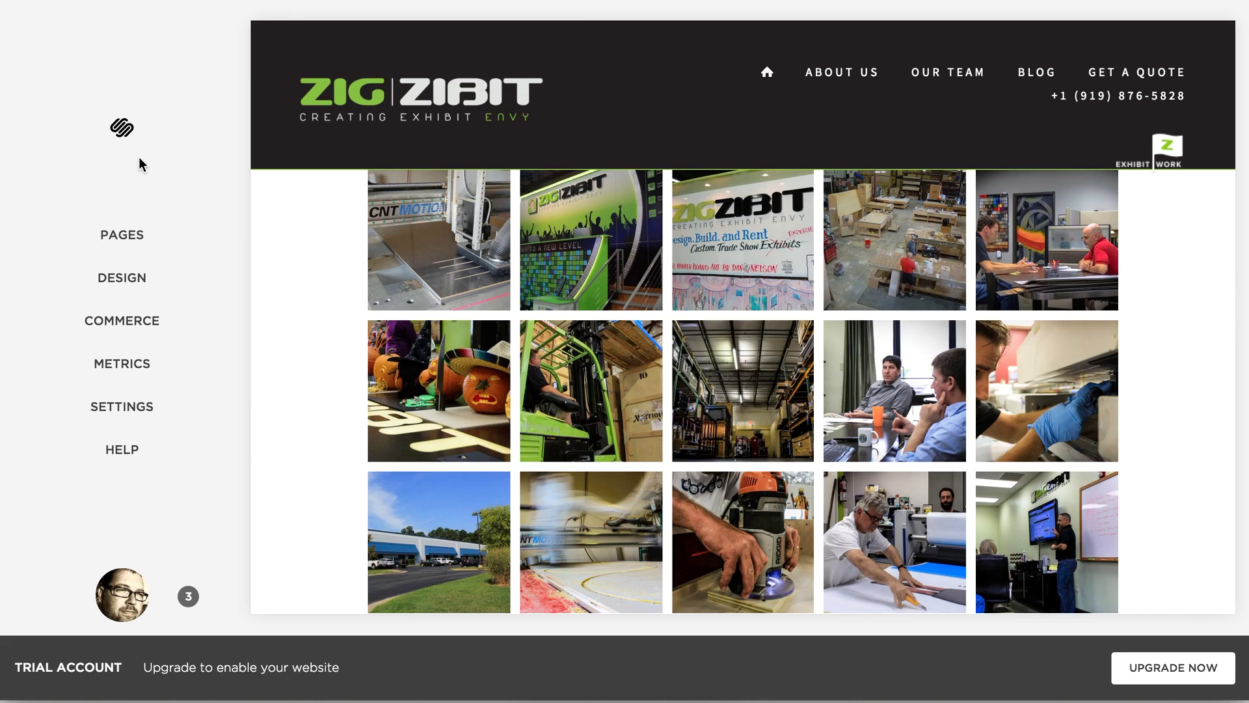
pyautogui.click(122, 241)
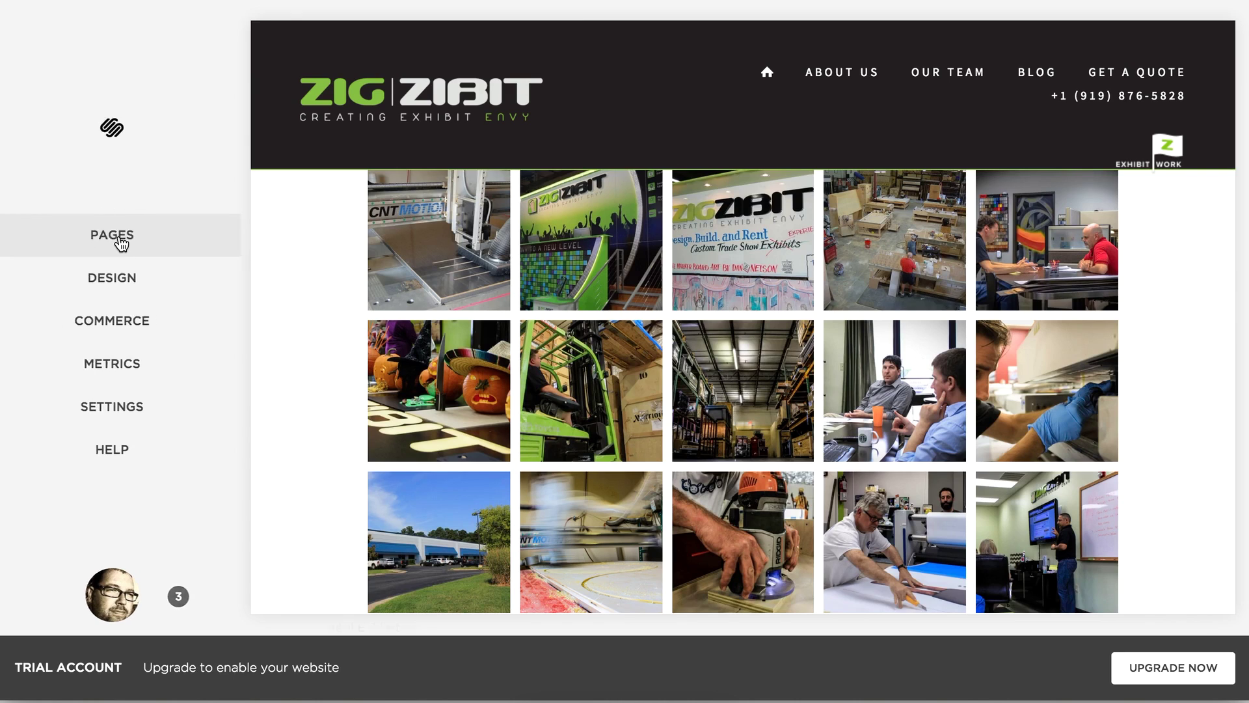
pyautogui.click(368, 100)
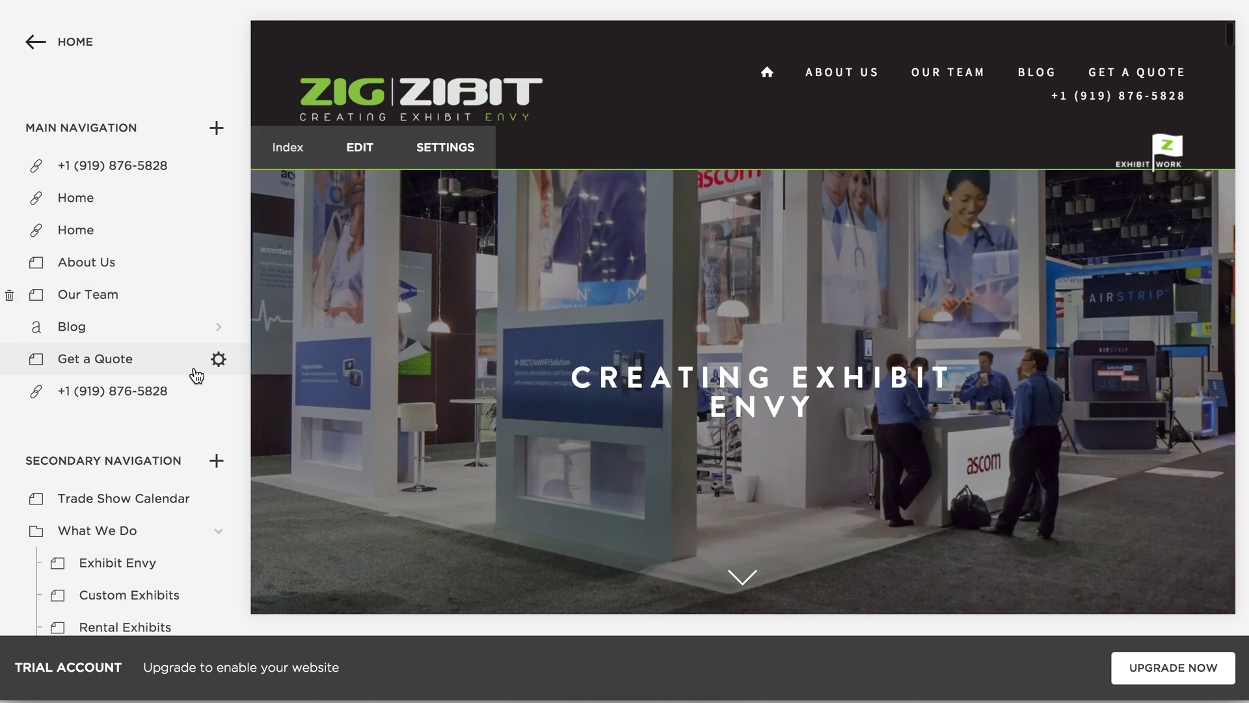
# Look through the unlinked pages to the Home index and its sub-pages, and examine the home page preview.
pyautogui.scroll(-15, 195, 372)
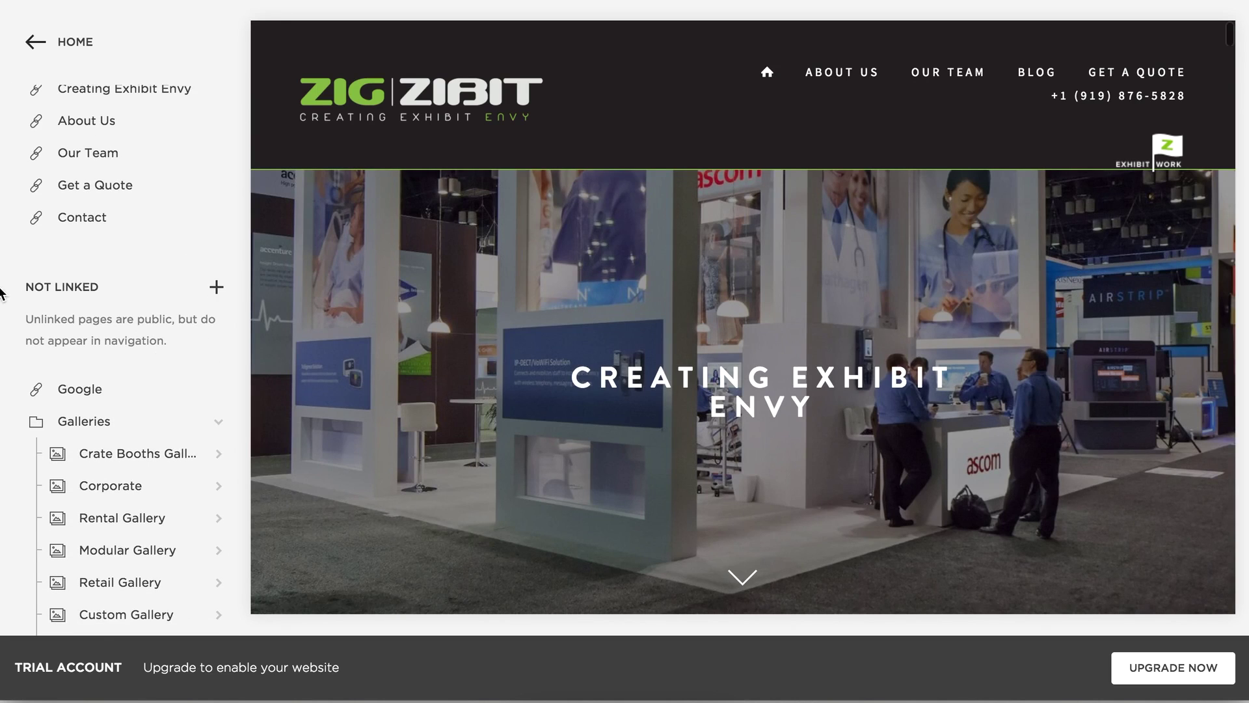
pyautogui.scroll(-3, 21, 291)
pyautogui.scroll(-12, 21, 291)
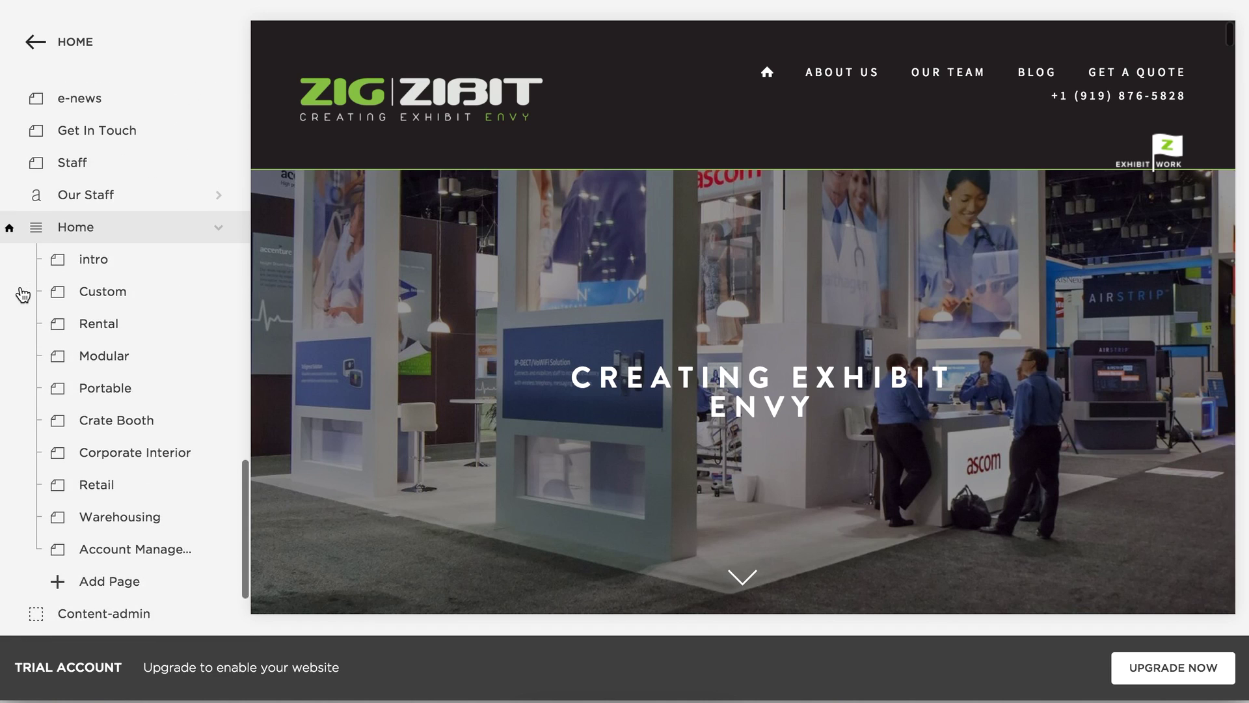
pyautogui.scroll(-2, 21, 290)
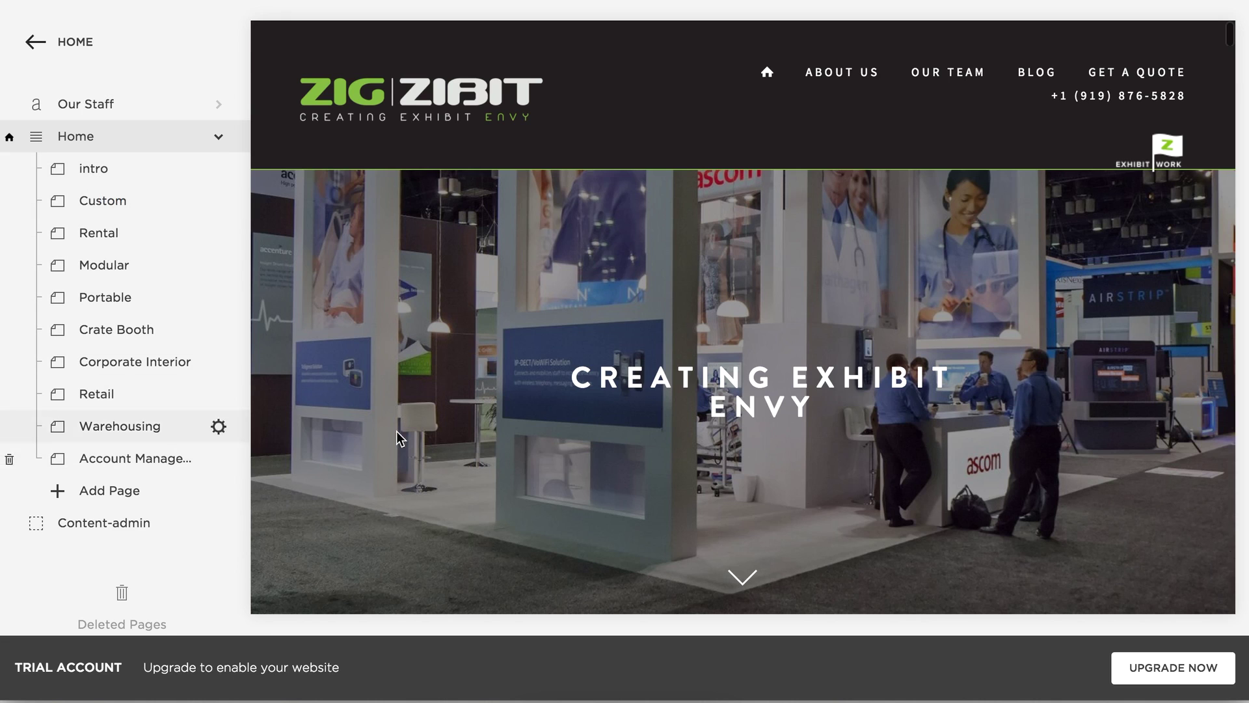
pyautogui.scroll(-2, 487, 423)
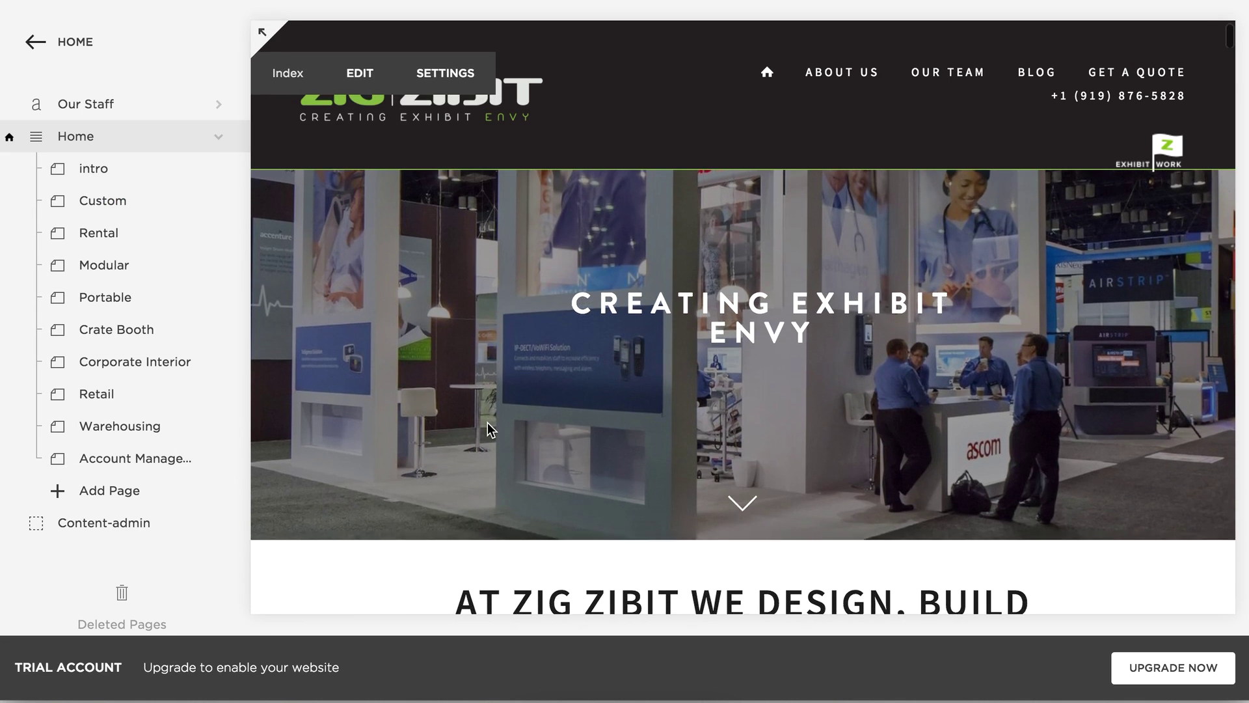
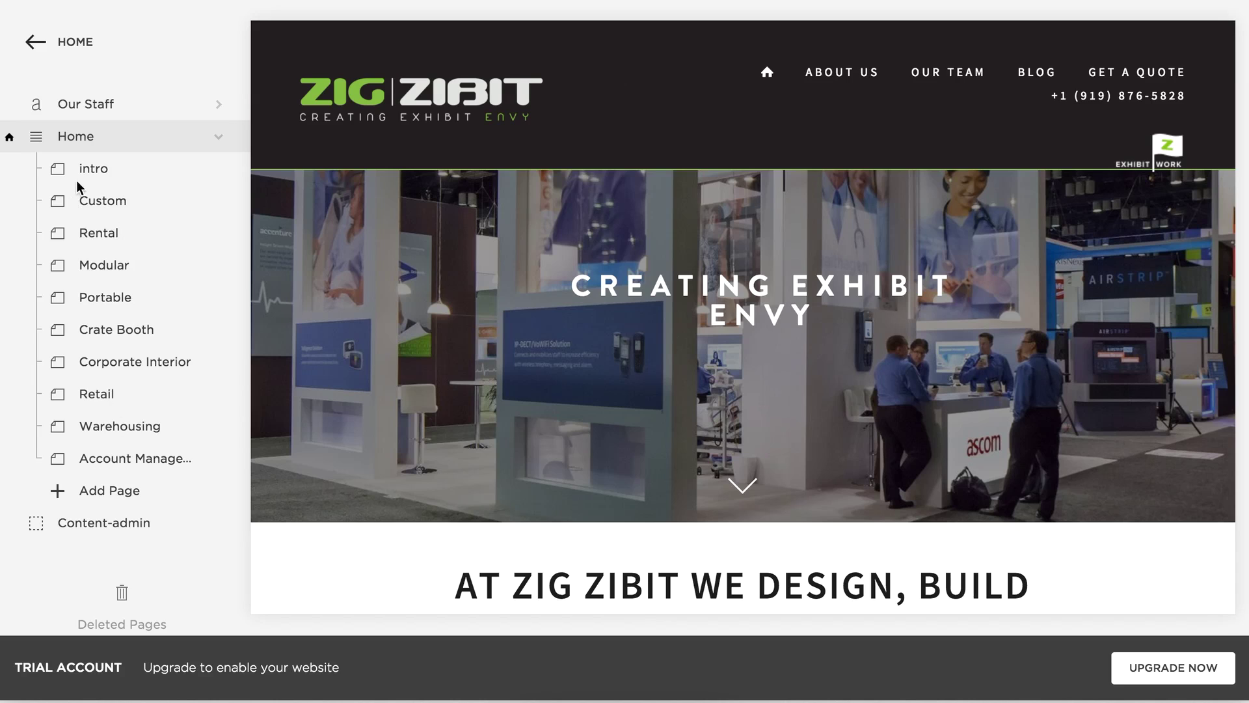
# Look through the home page preview from the banner and intro section to the Custom Exhibits gallery and back up.
pyautogui.scroll(-15, 463, 339)
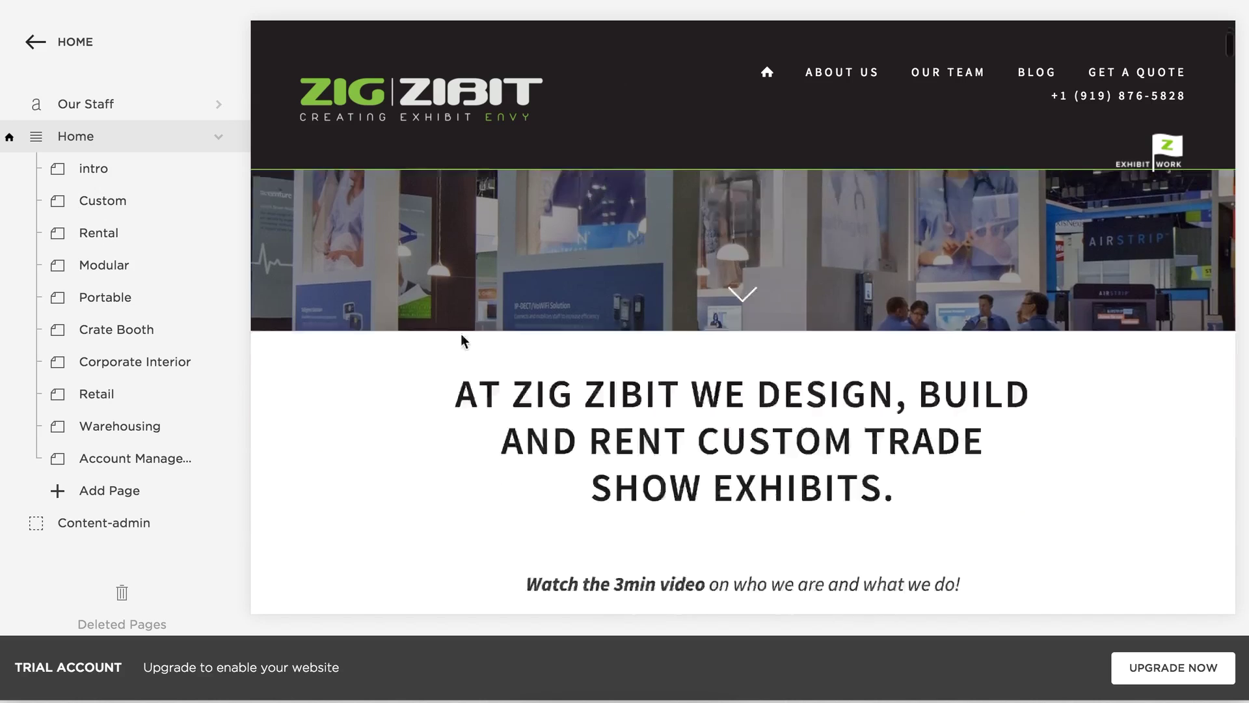
pyautogui.scroll(-3, 459, 333)
pyautogui.scroll(8, 459, 333)
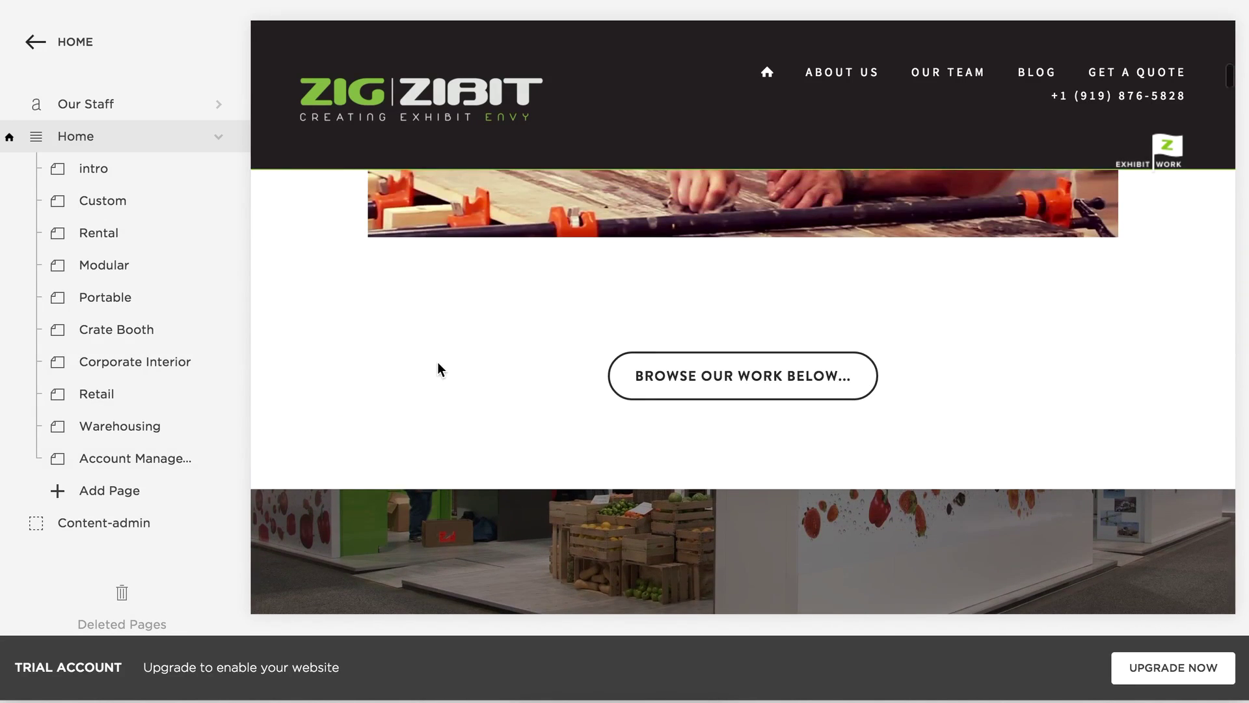
pyautogui.scroll(-10, 438, 367)
pyautogui.scroll(-8, 439, 367)
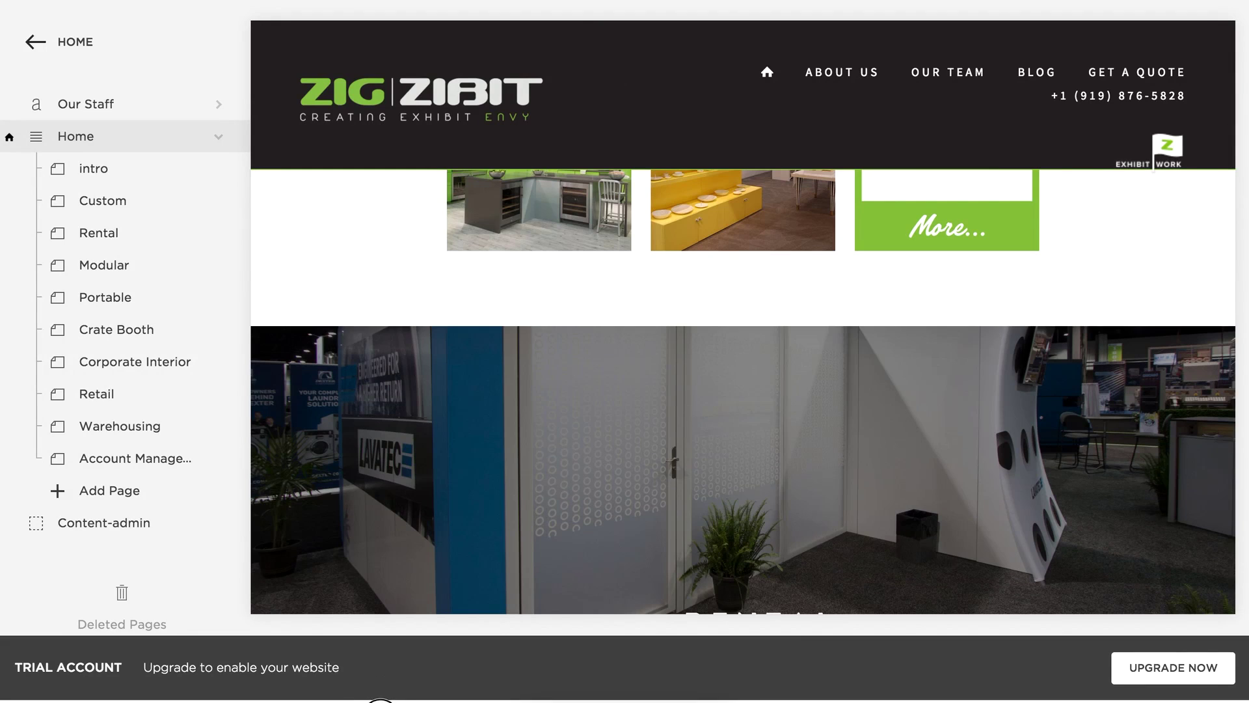
pyautogui.scroll(3, 743, 390)
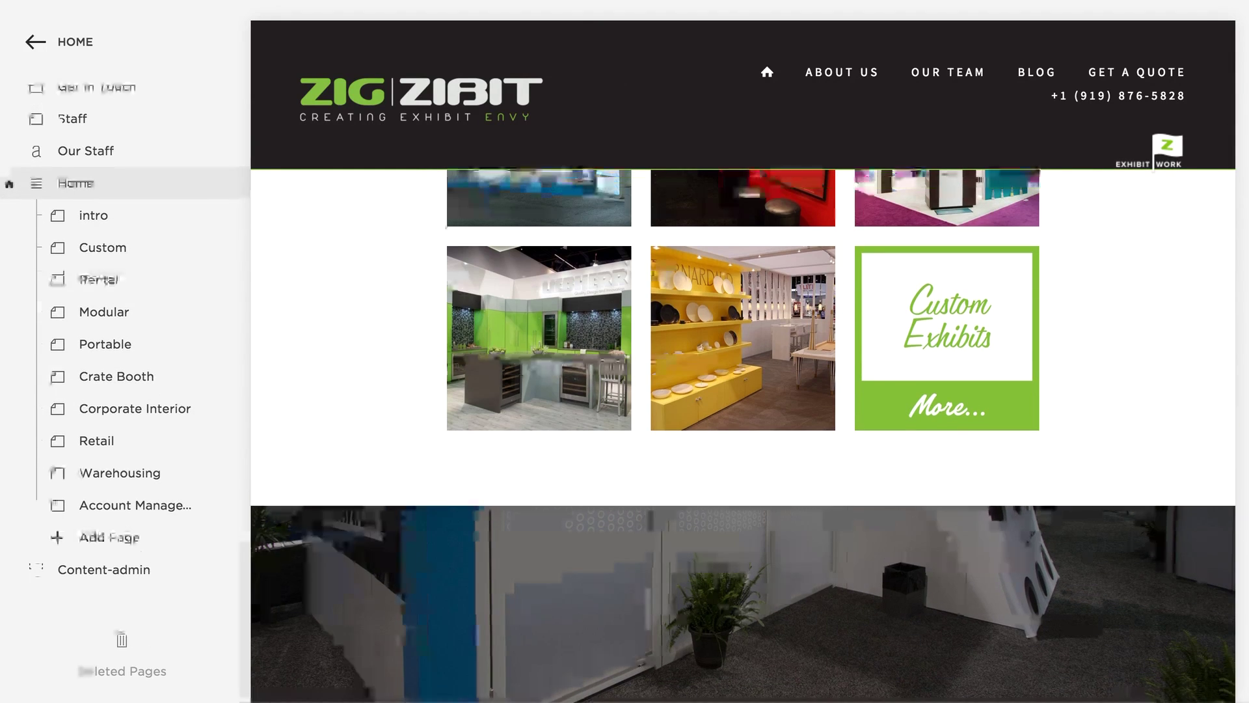
pyautogui.scroll(-1, 351, 699)
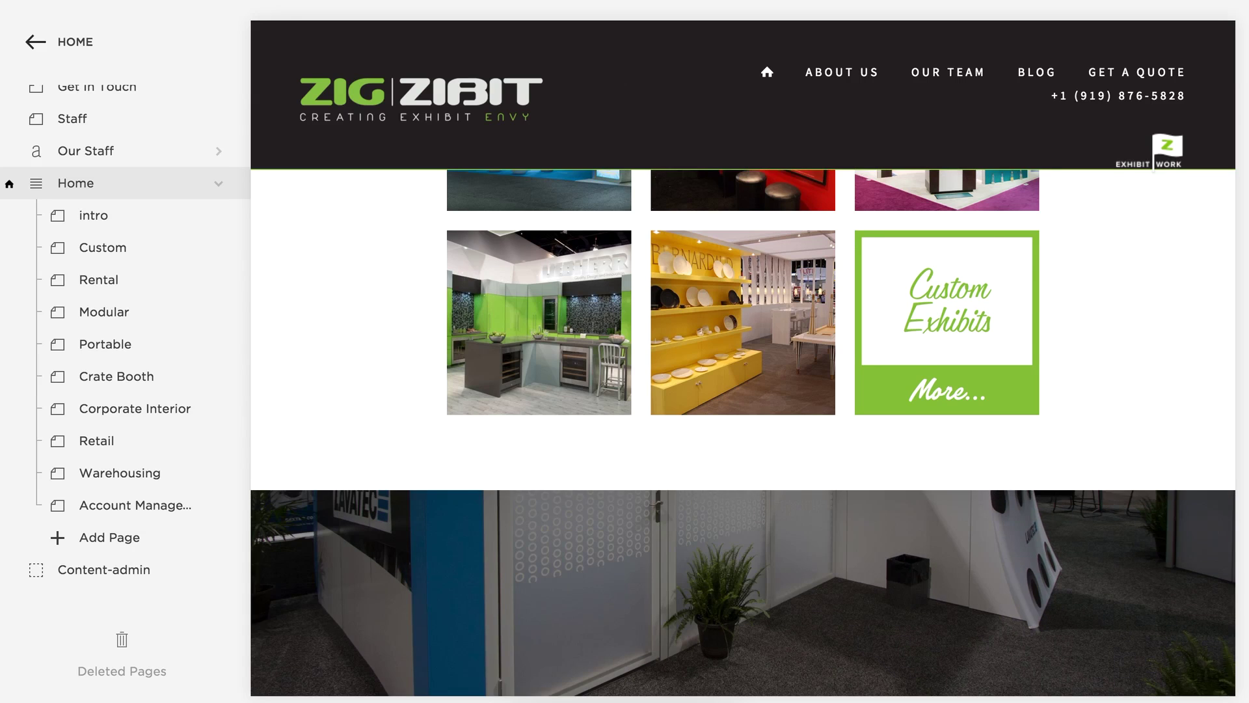
pyautogui.scroll(4, 527, 494)
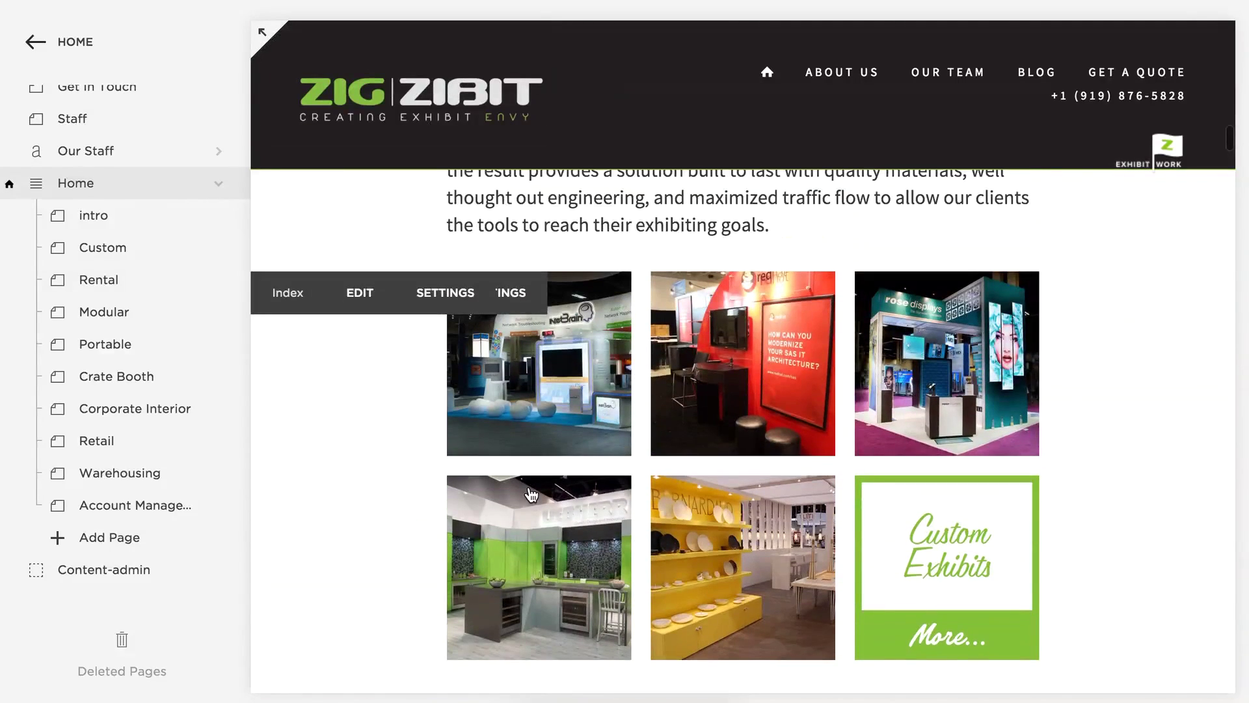
pyautogui.scroll(9, 530, 495)
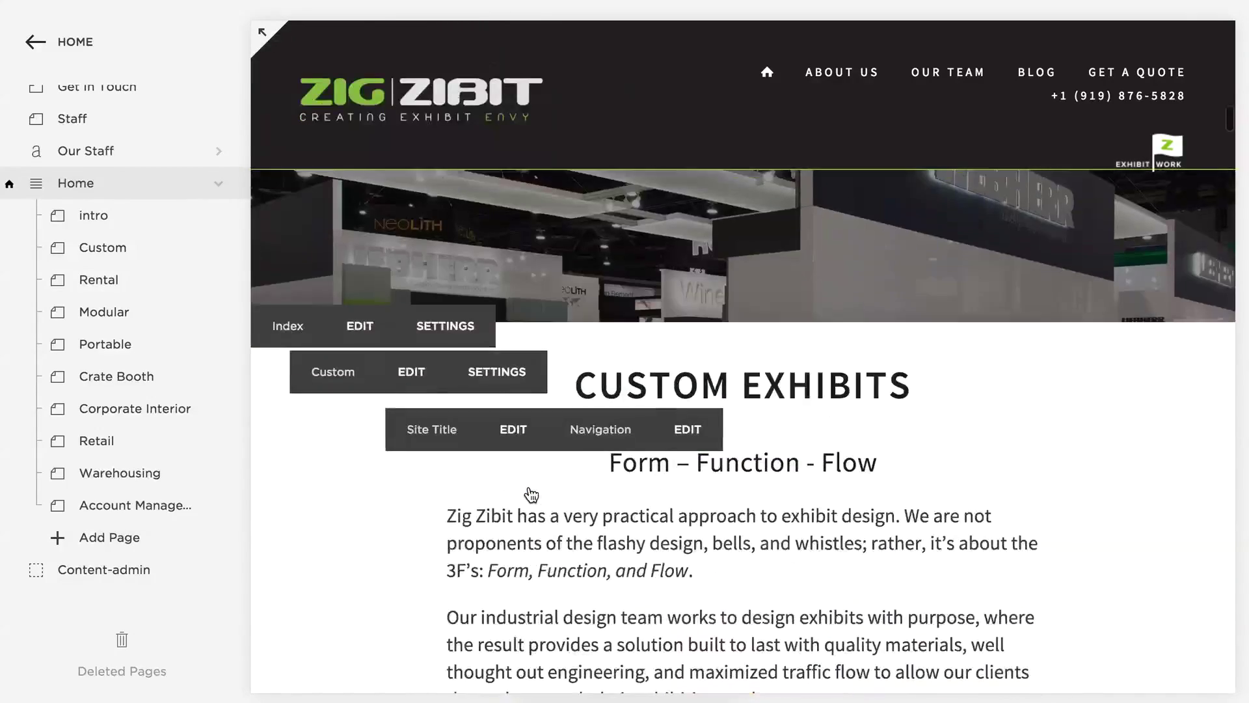
pyautogui.scroll(8, 831, 430)
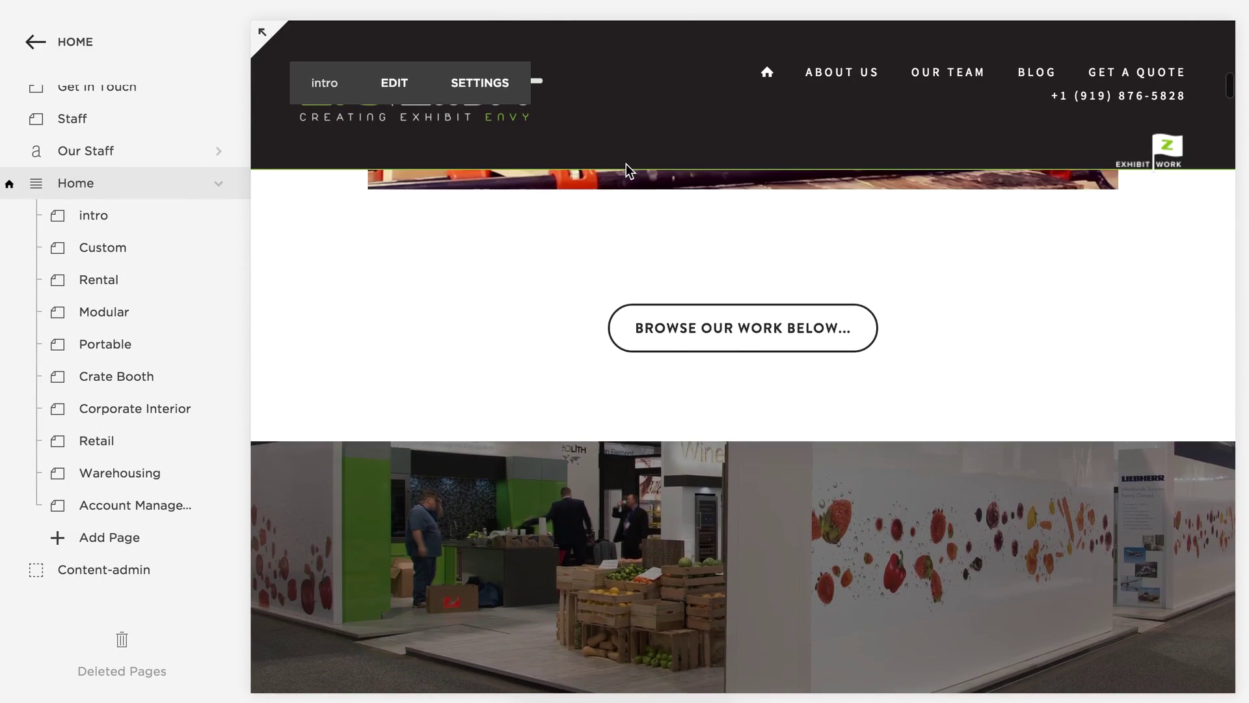
pyautogui.scroll(15, 897, 424)
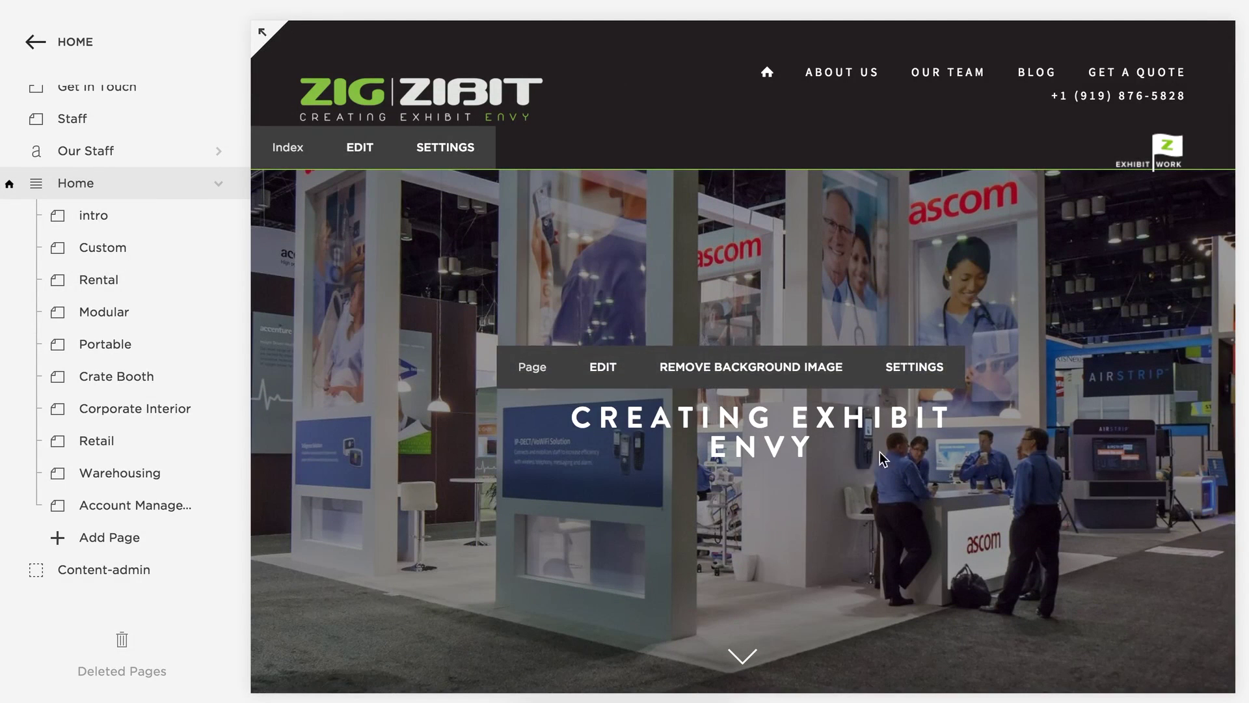
# Examine the Custom section's heading, description text and image gallery in the home page preview.
pyautogui.scroll(-2, 880, 452)
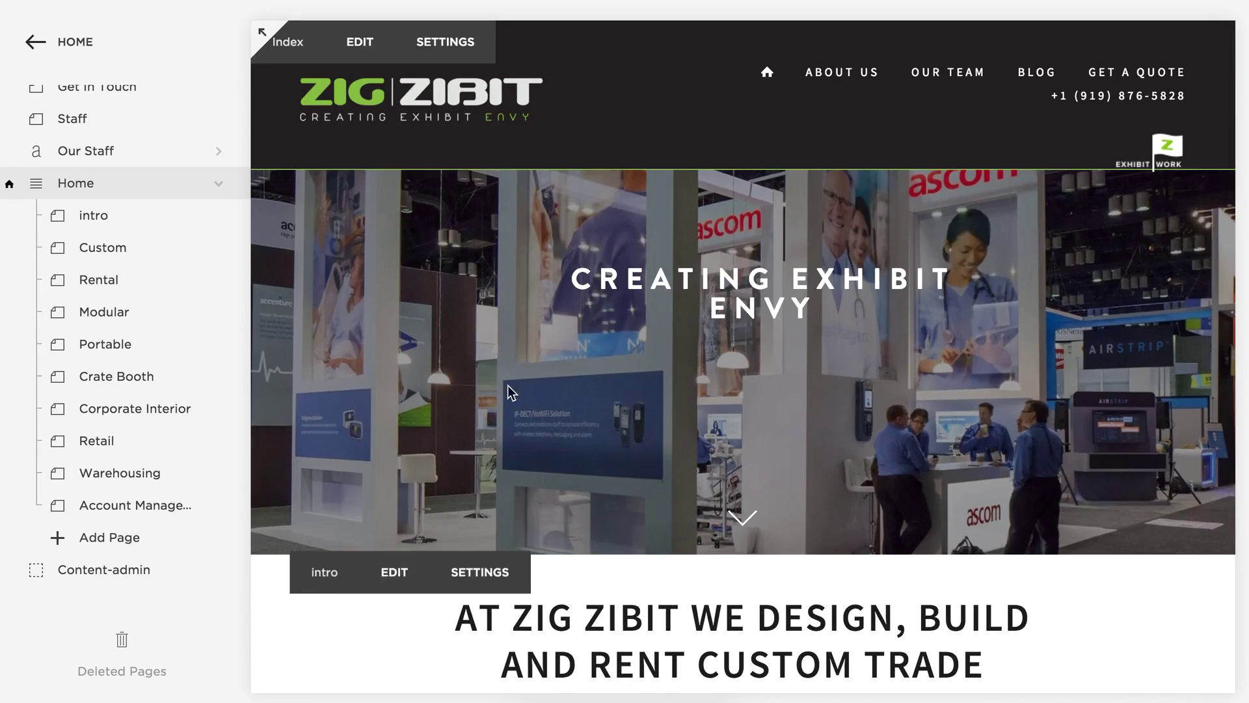
pyautogui.scroll(-10, 723, 317)
pyautogui.scroll(-5, 723, 318)
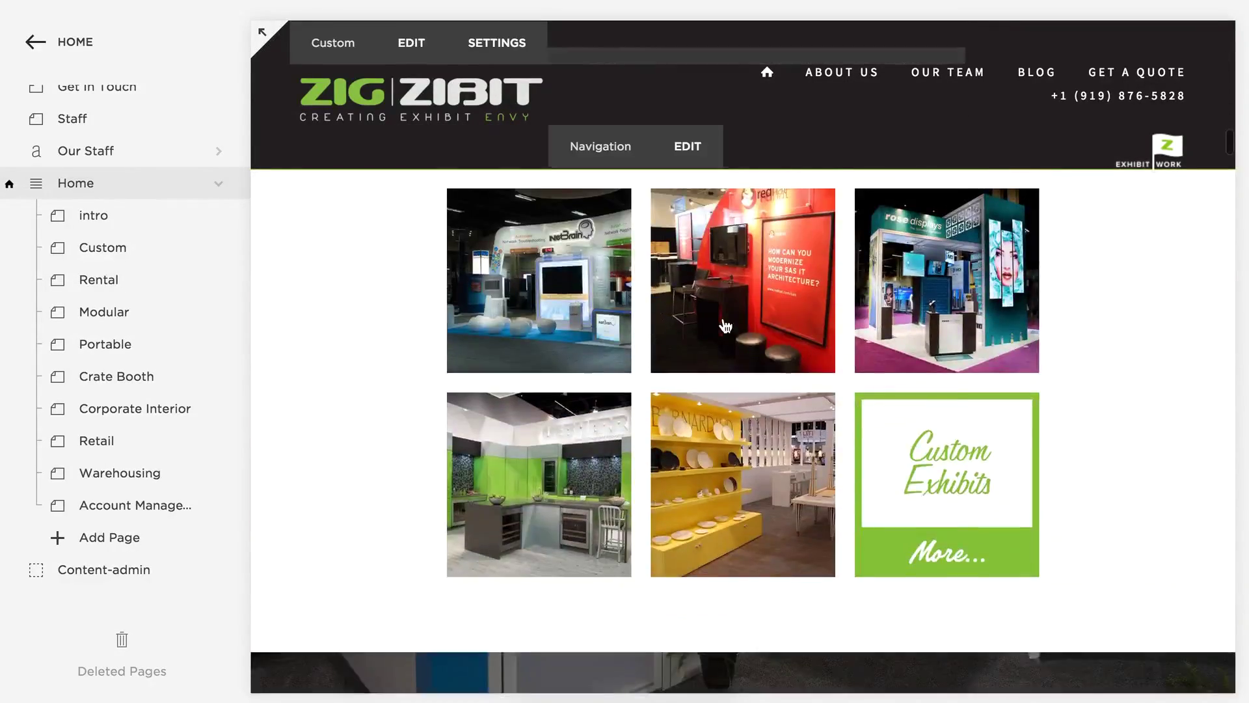
pyautogui.scroll(8, 723, 317)
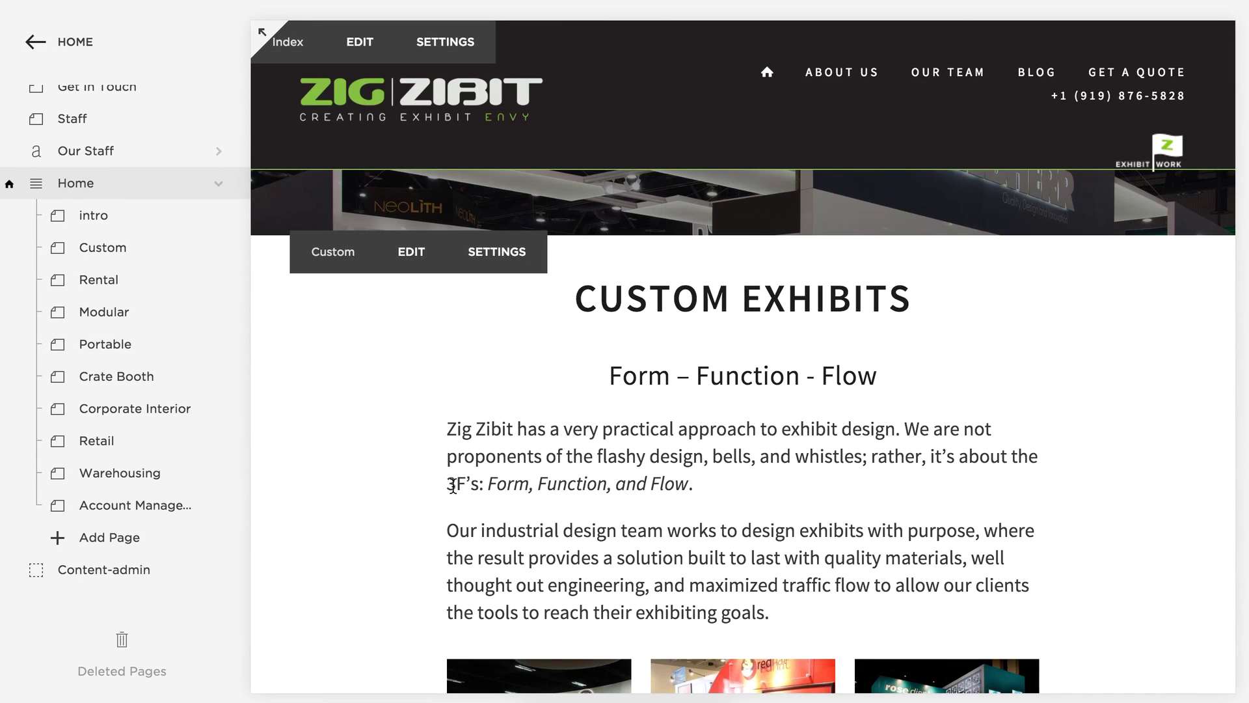
pyautogui.scroll(-1, 808, 482)
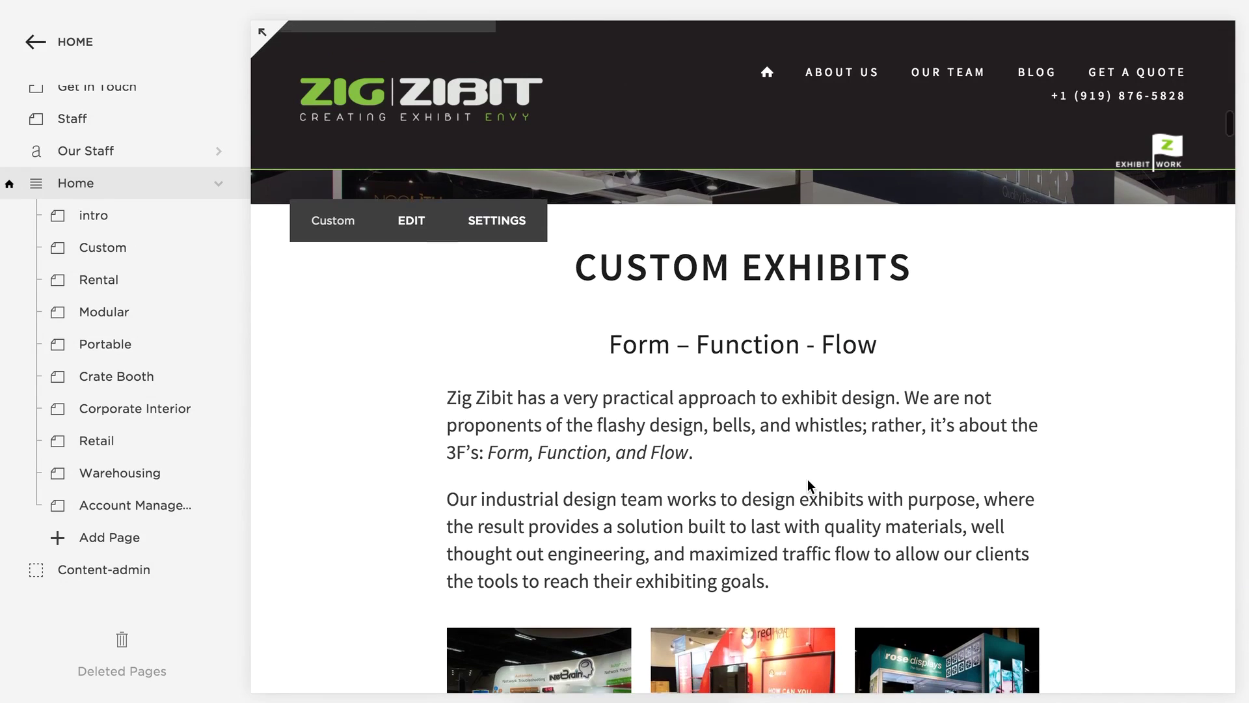
pyautogui.scroll(-4, 816, 454)
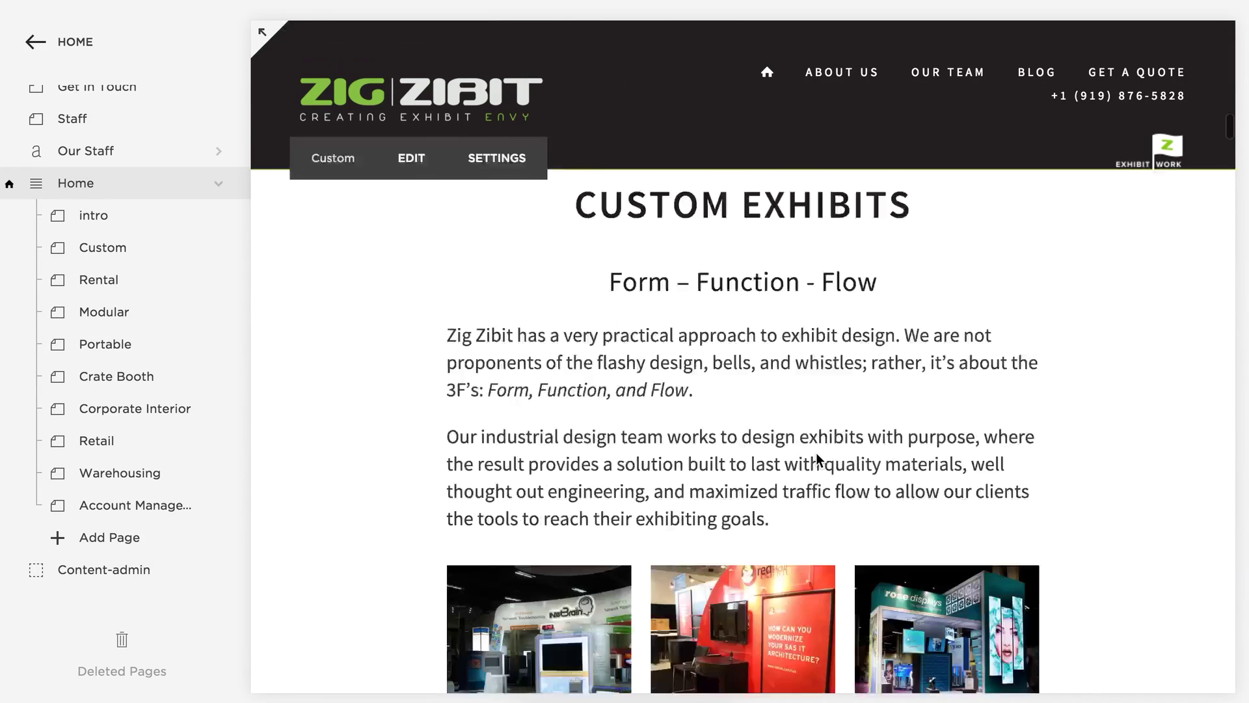
pyautogui.scroll(4, 816, 454)
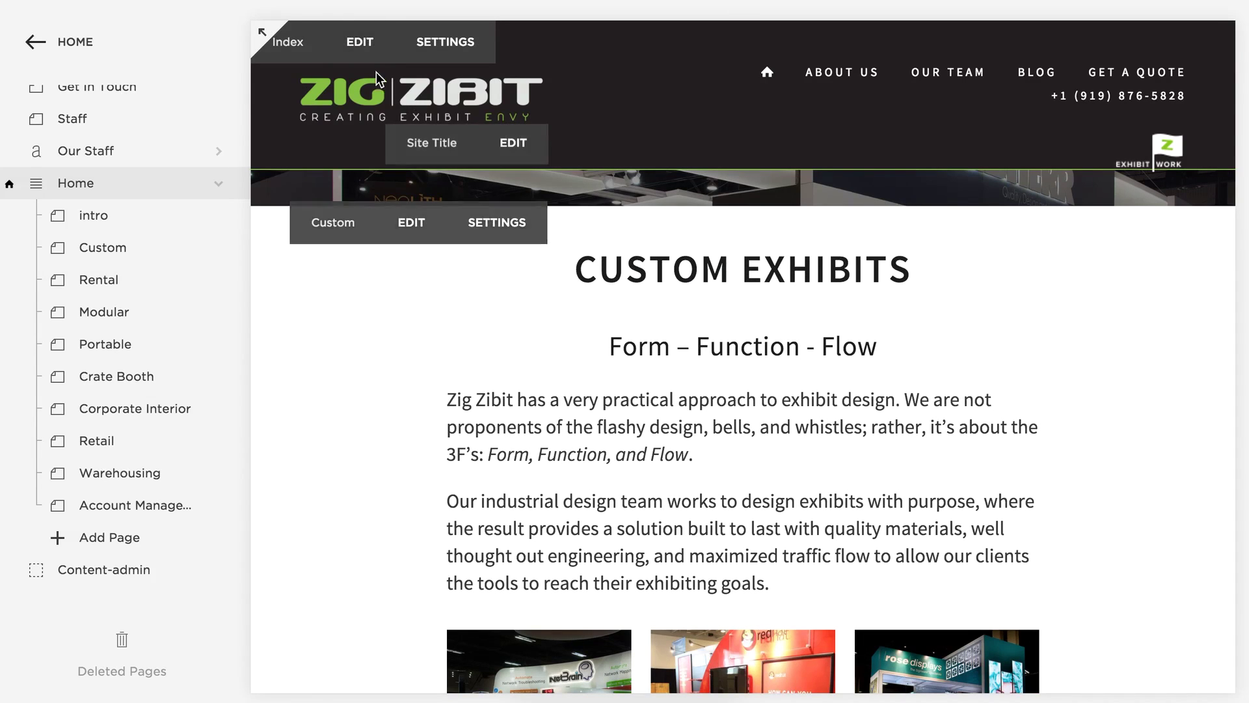
# Open the Rental sub-page's content for editing from the home page preview and look over its text and image gallery.
pyautogui.scroll(-7, 722, 332)
pyautogui.scroll(-7, 709, 334)
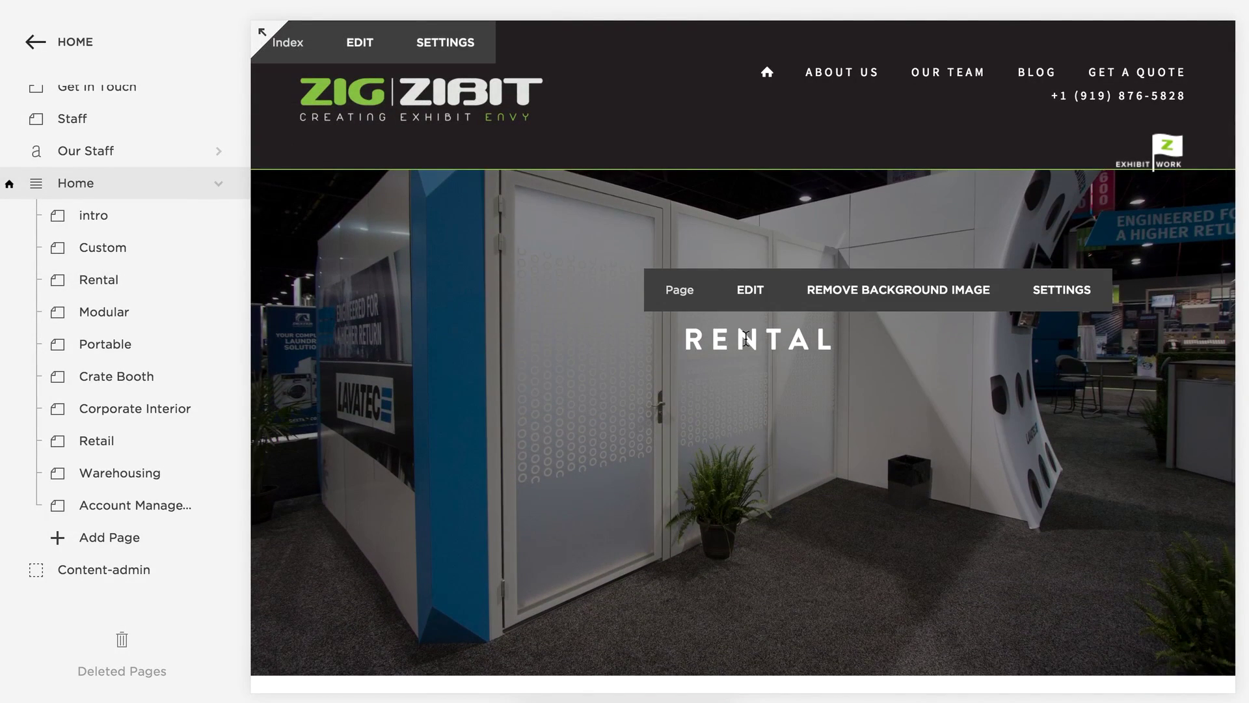
pyautogui.scroll(10, 778, 377)
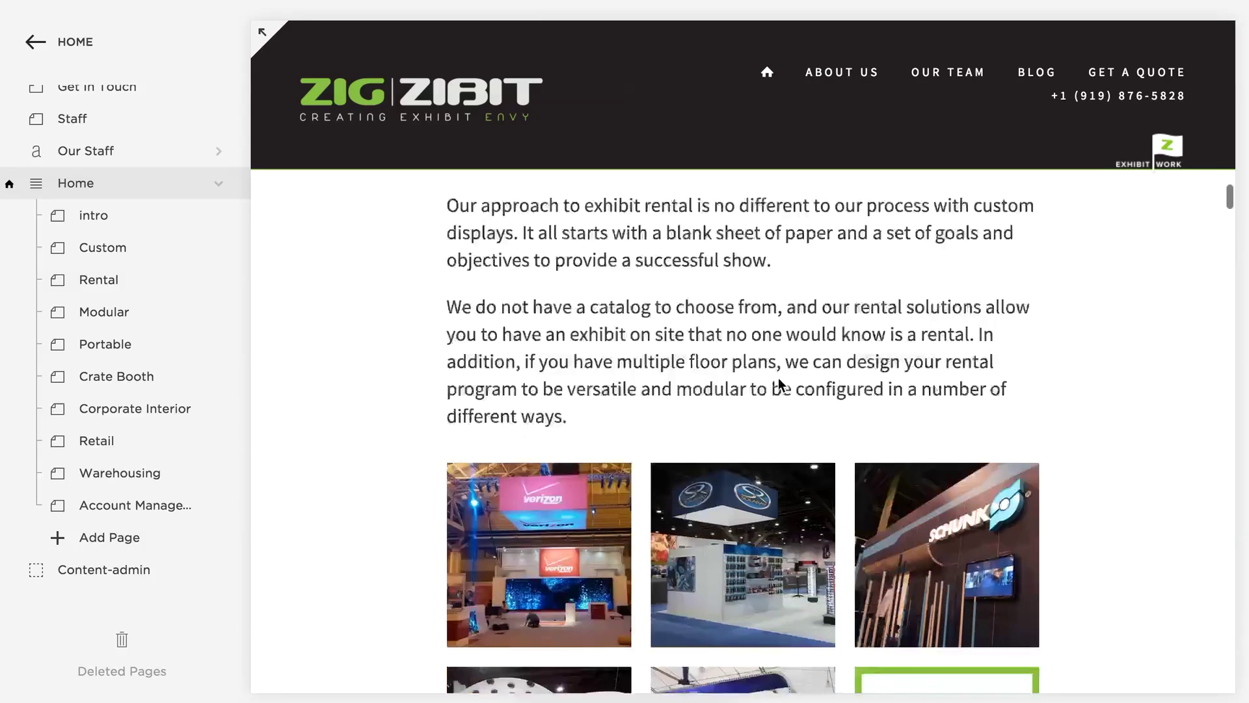
pyautogui.scroll(-2, 778, 377)
pyautogui.scroll(5, 778, 378)
pyautogui.scroll(2, 778, 378)
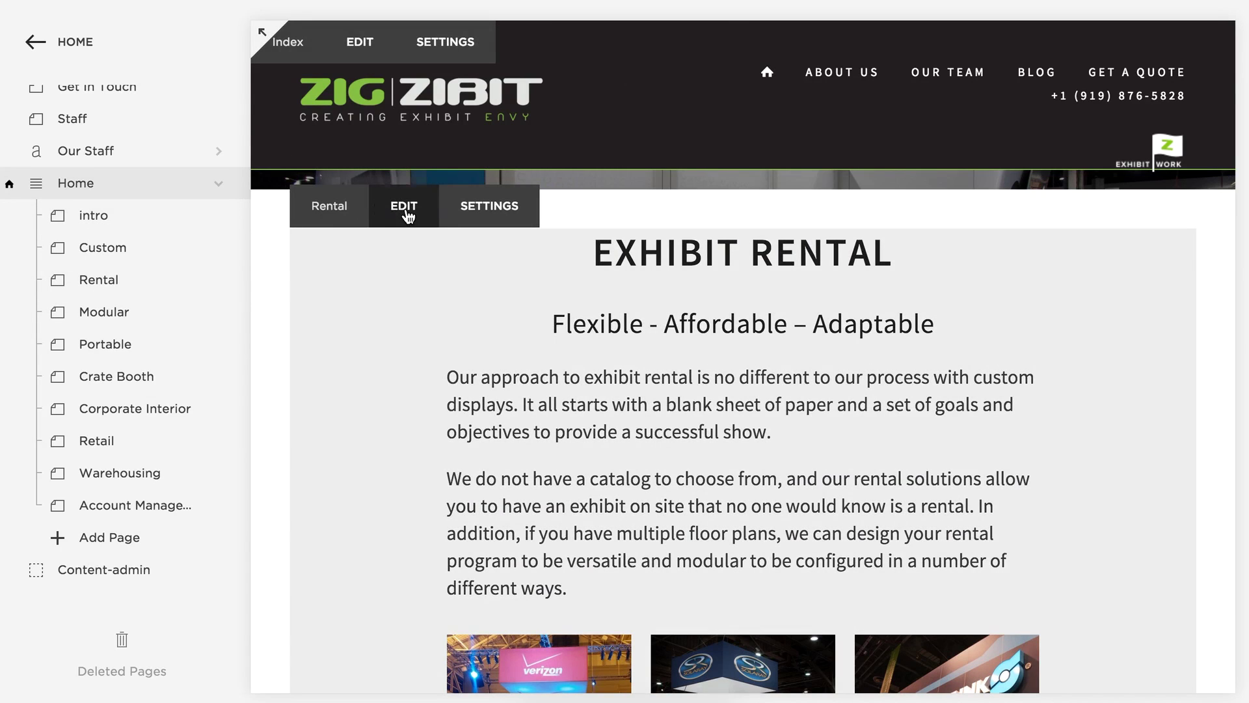
pyautogui.click(404, 207)
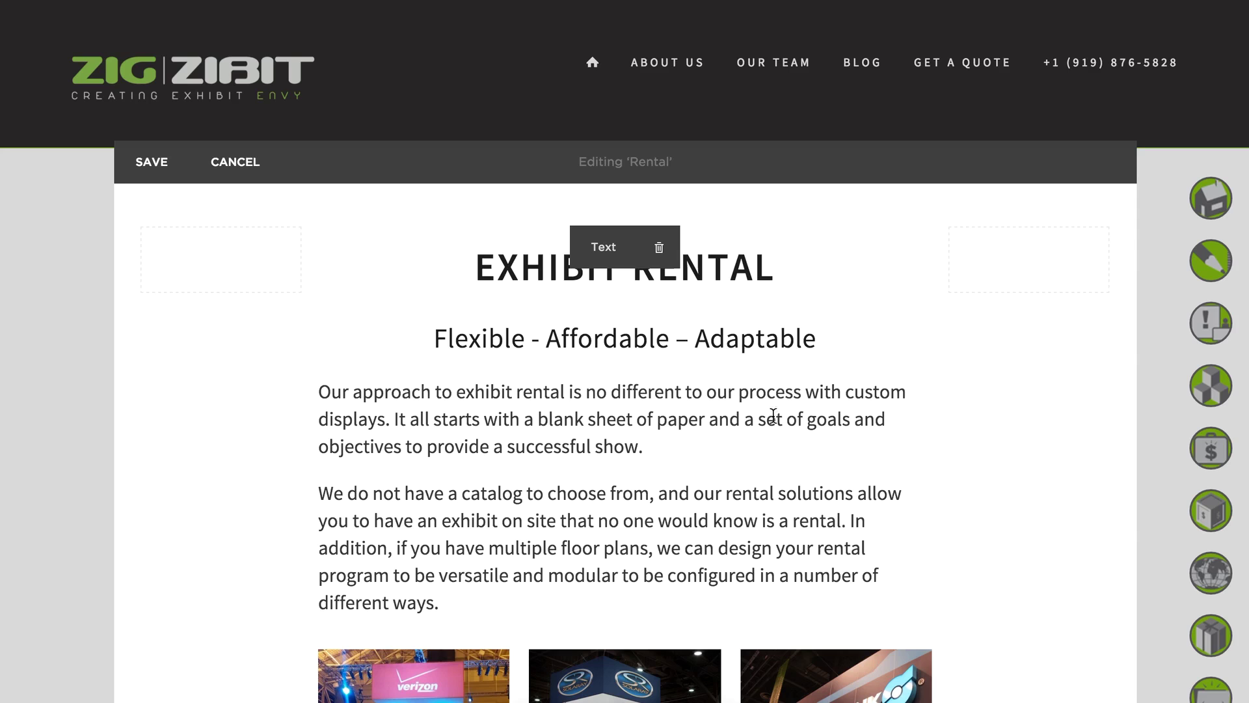
pyautogui.scroll(-3, 740, 391)
pyautogui.scroll(1, 840, 364)
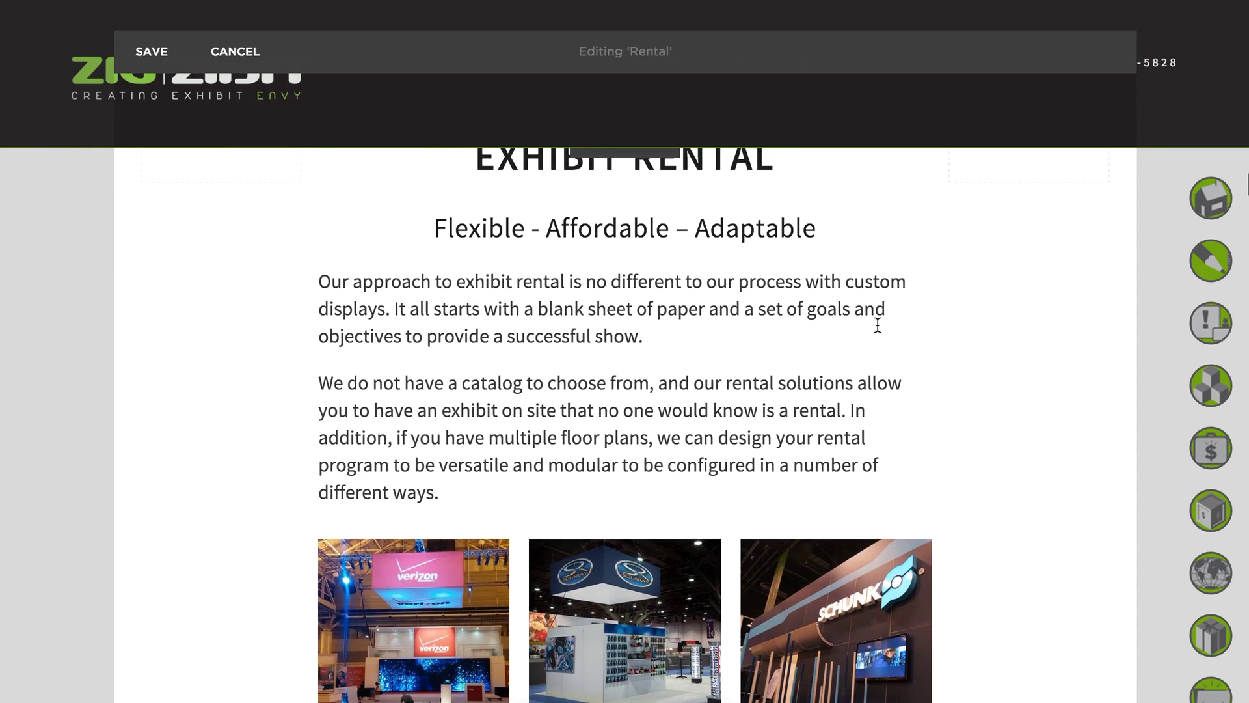
pyautogui.scroll(-8, 800, 444)
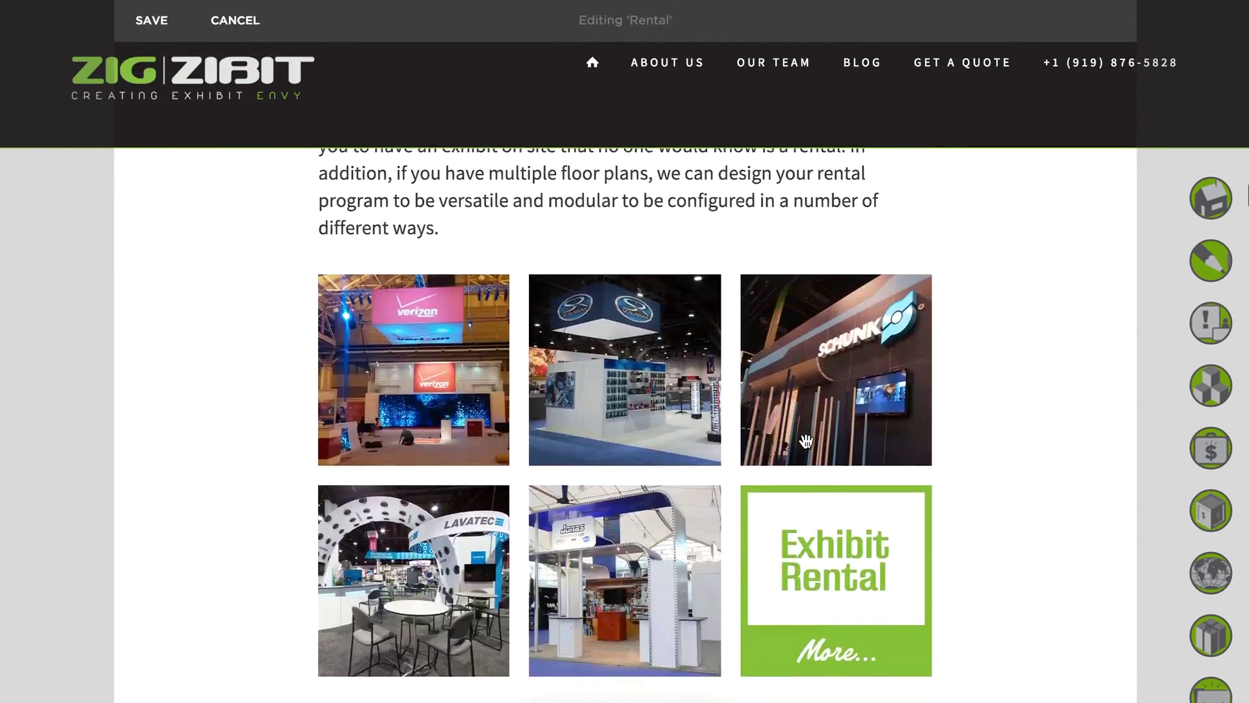
pyautogui.scroll(4, 805, 441)
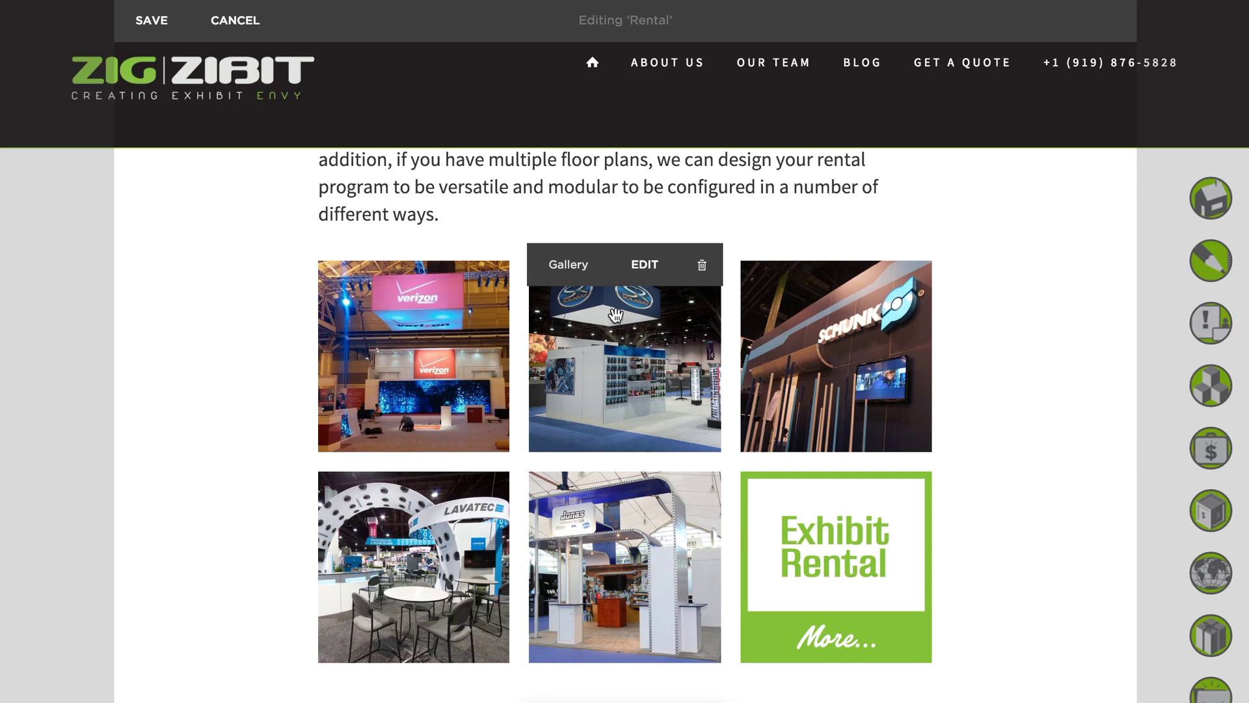
# Open the Rental page's gallery for editing and check the clickthrough URL of the Exhibit Rental badge without changing it.
pyautogui.click(644, 265)
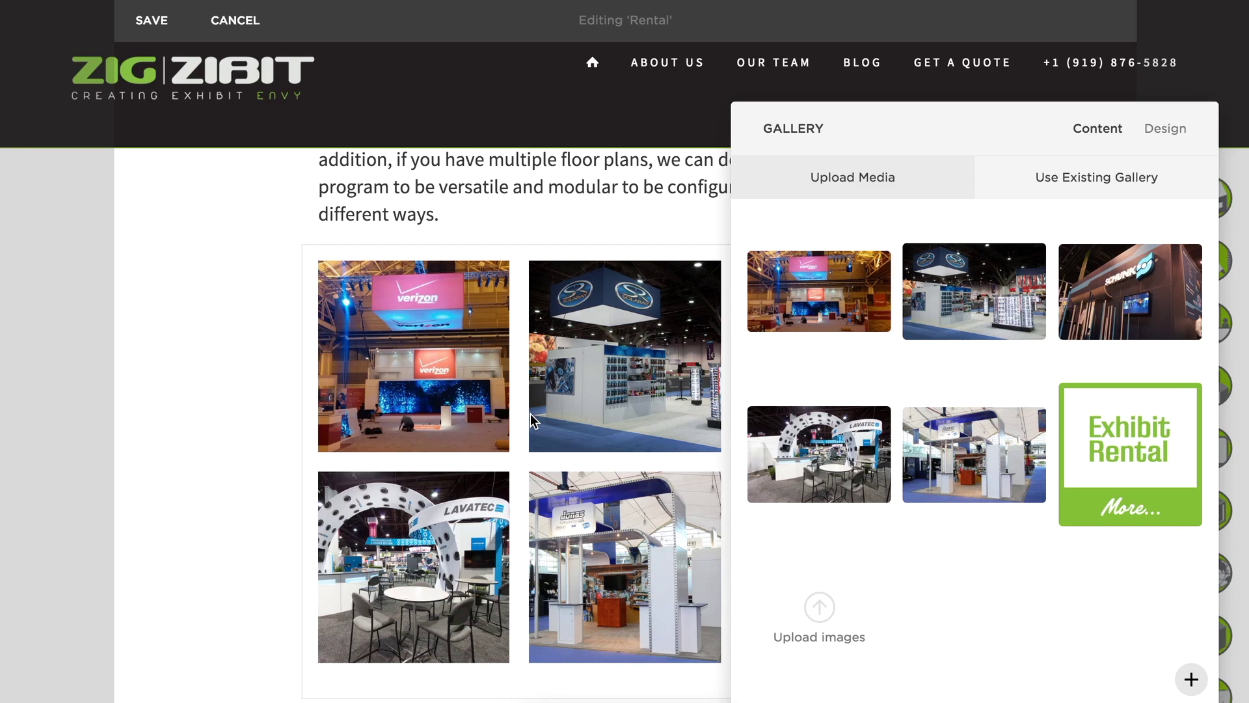
pyautogui.moveTo(1184, 437)
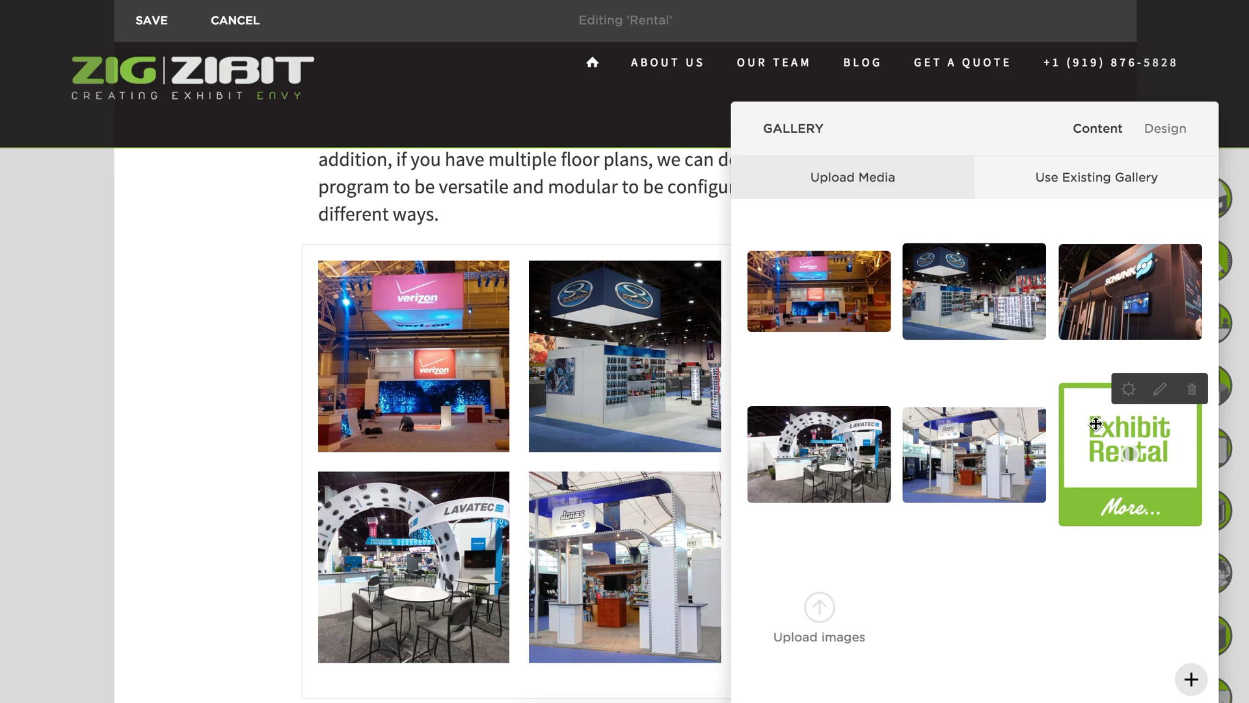
pyautogui.click(1129, 391)
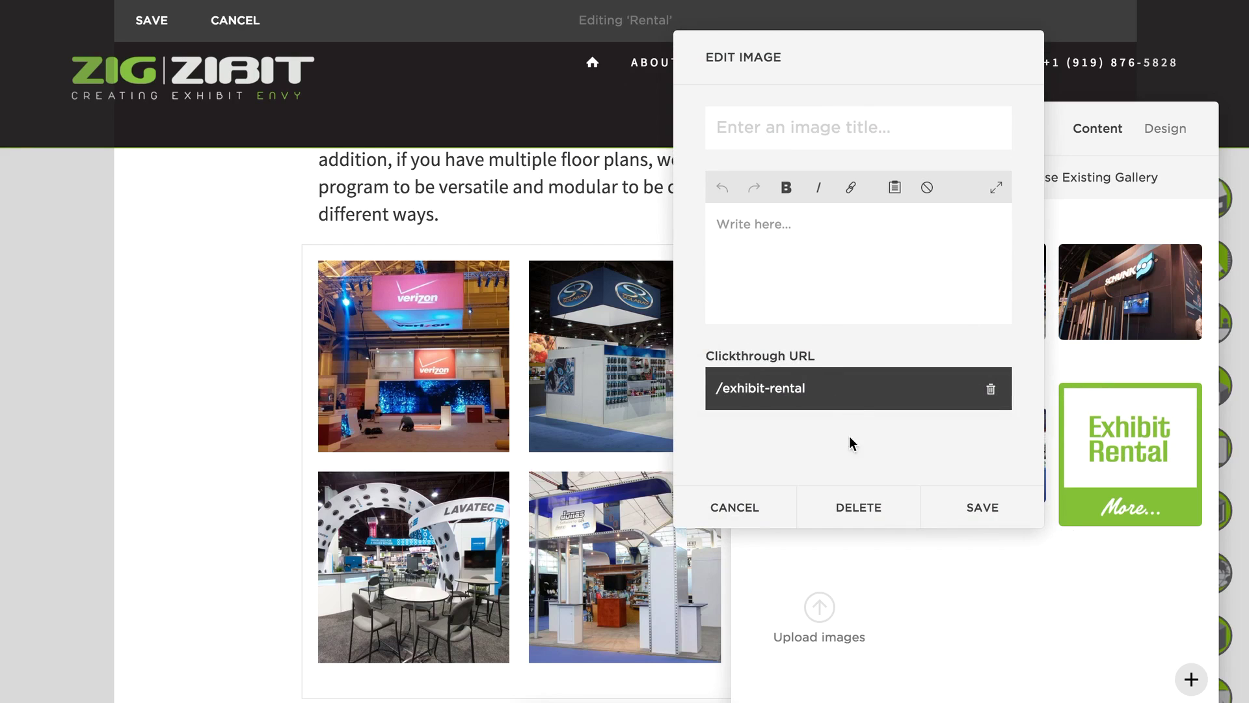
pyautogui.click(728, 509)
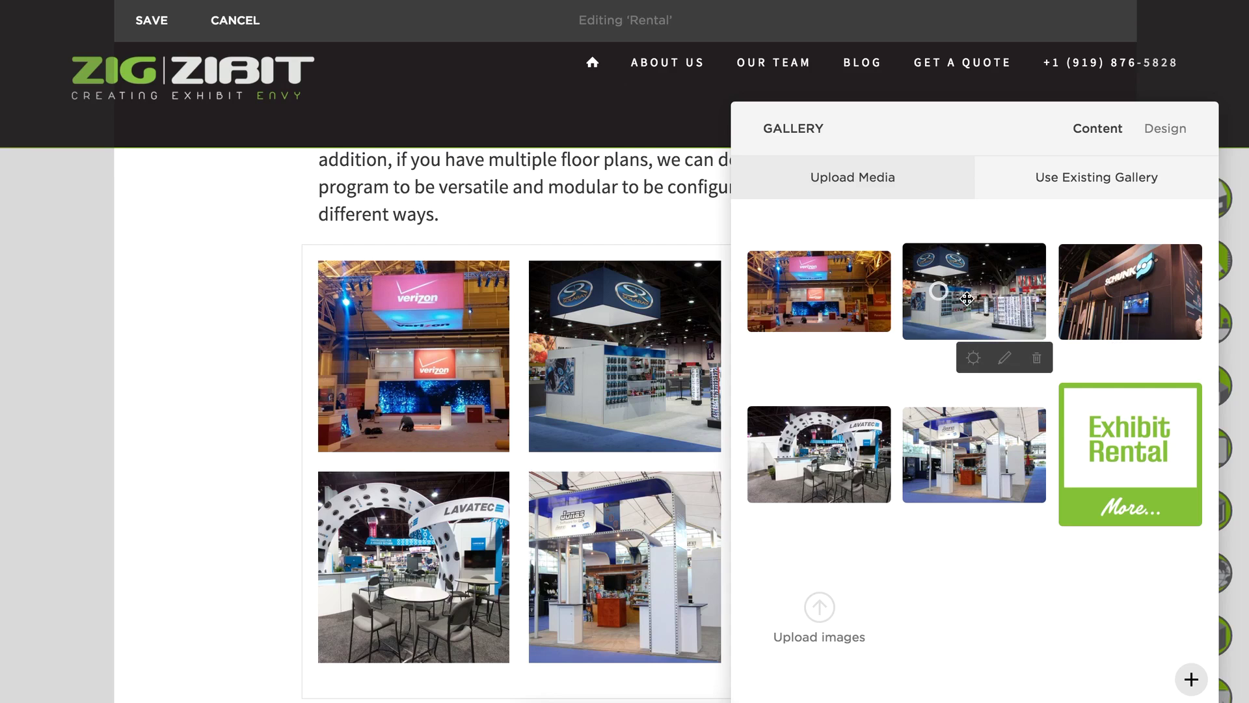
# Move the gallery editor off the page's images and try reordering the two booth photos beside the Exhibit Rental badge.
pyautogui.moveTo(934, 111); pyautogui.dragTo(267, 18)
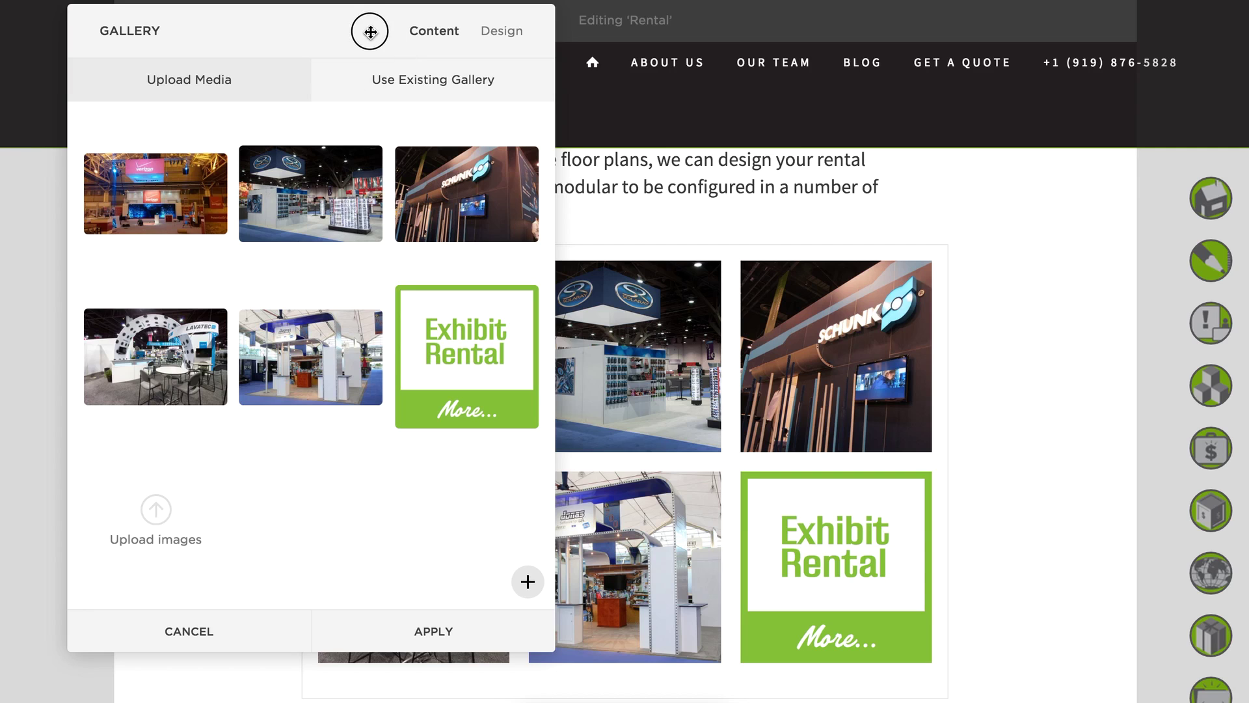
pyautogui.moveTo(370, 32); pyautogui.dragTo(313, 49)
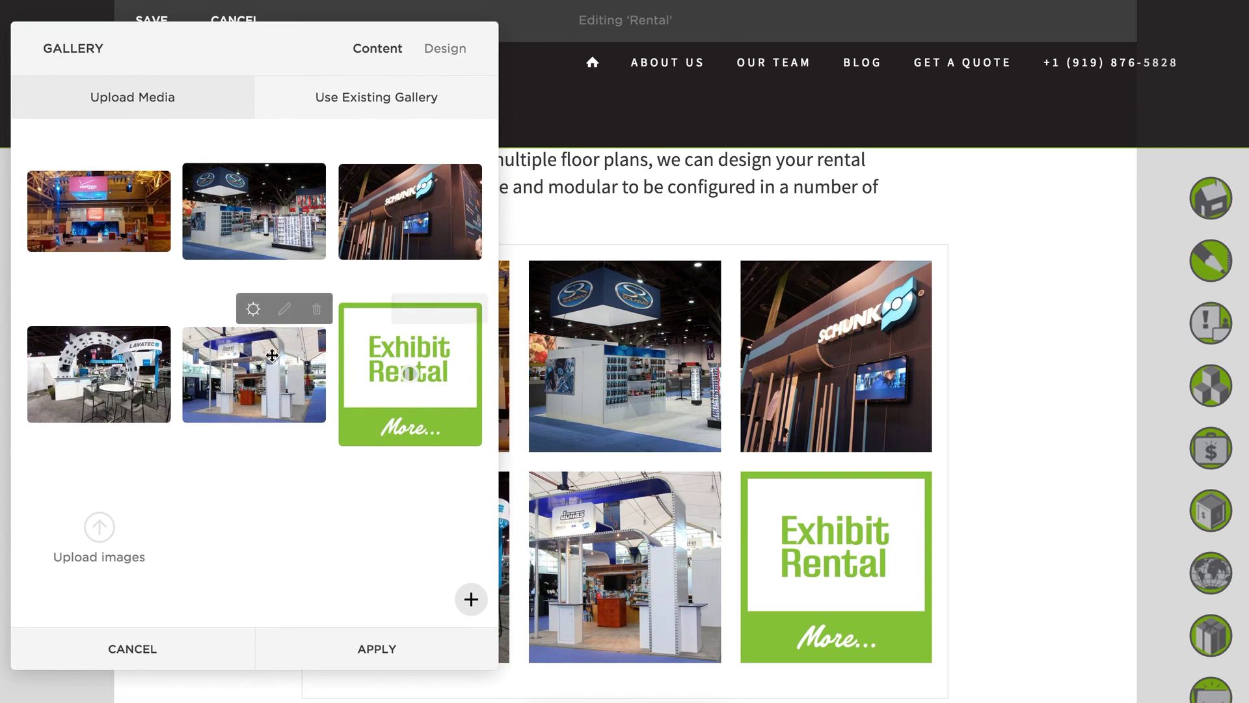
pyautogui.moveTo(246, 373); pyautogui.dragTo(234, 366)
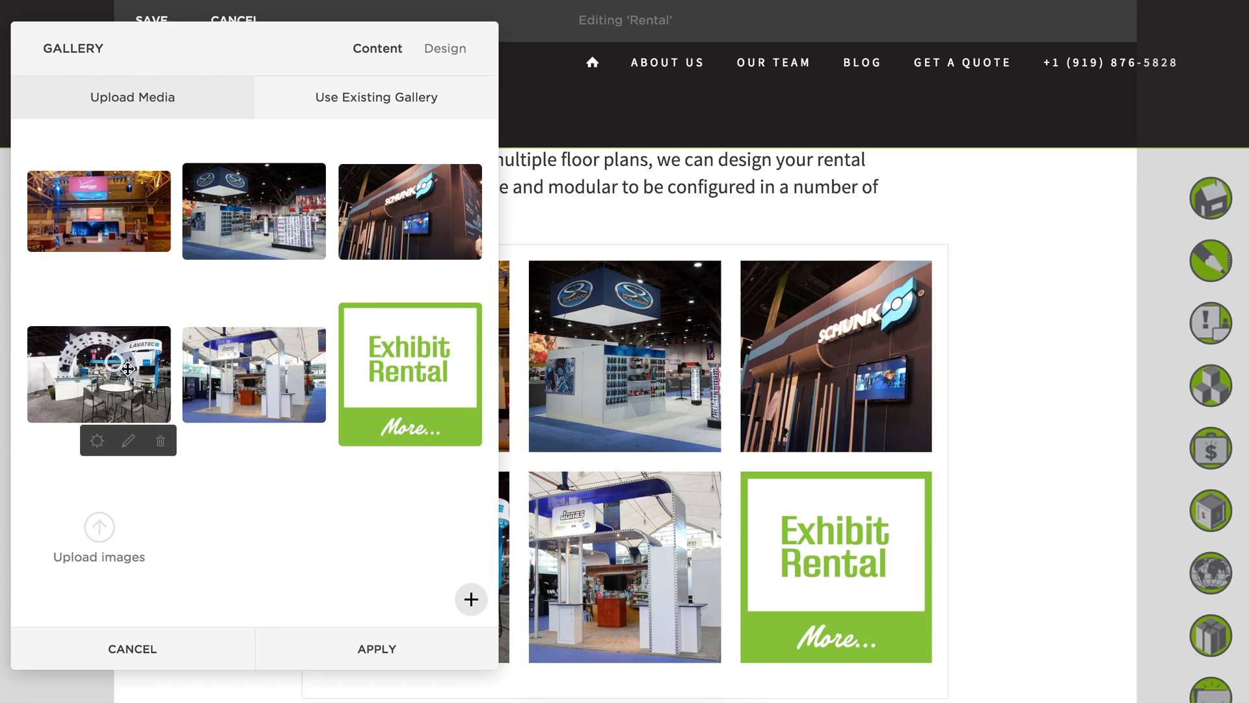
pyautogui.moveTo(115, 361); pyautogui.dragTo(157, 344)
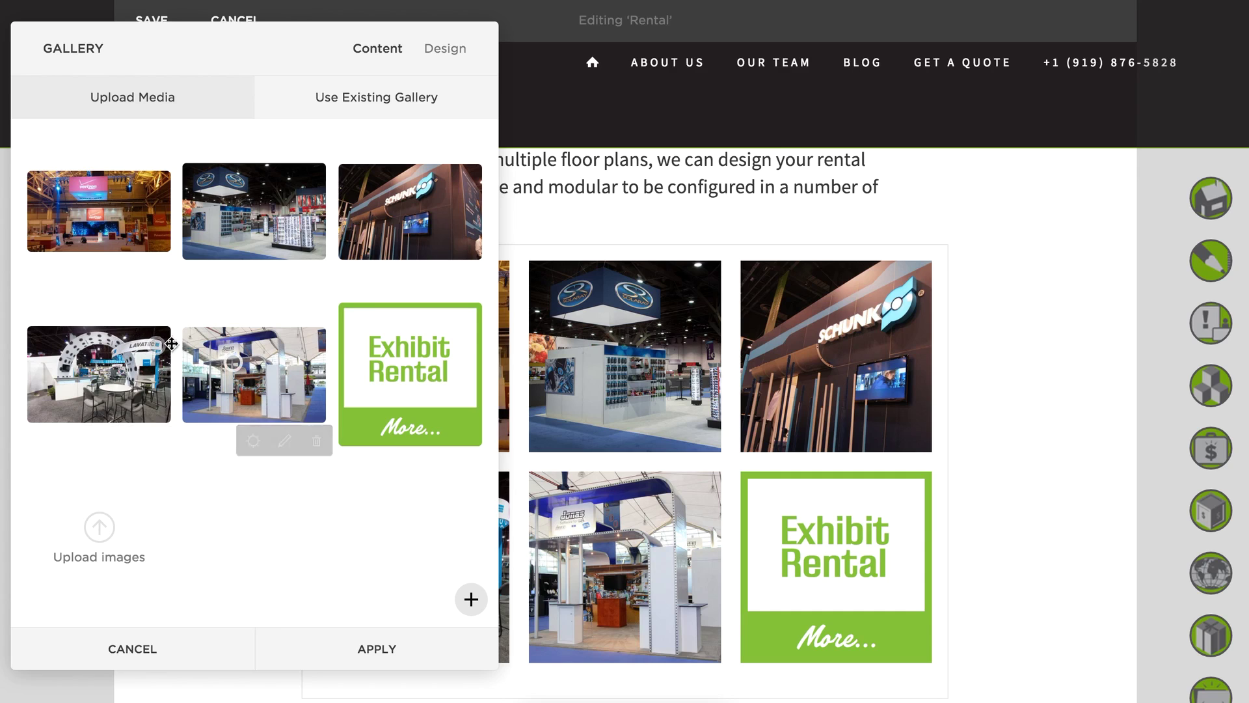
pyautogui.moveTo(156, 345); pyautogui.dragTo(127, 355)
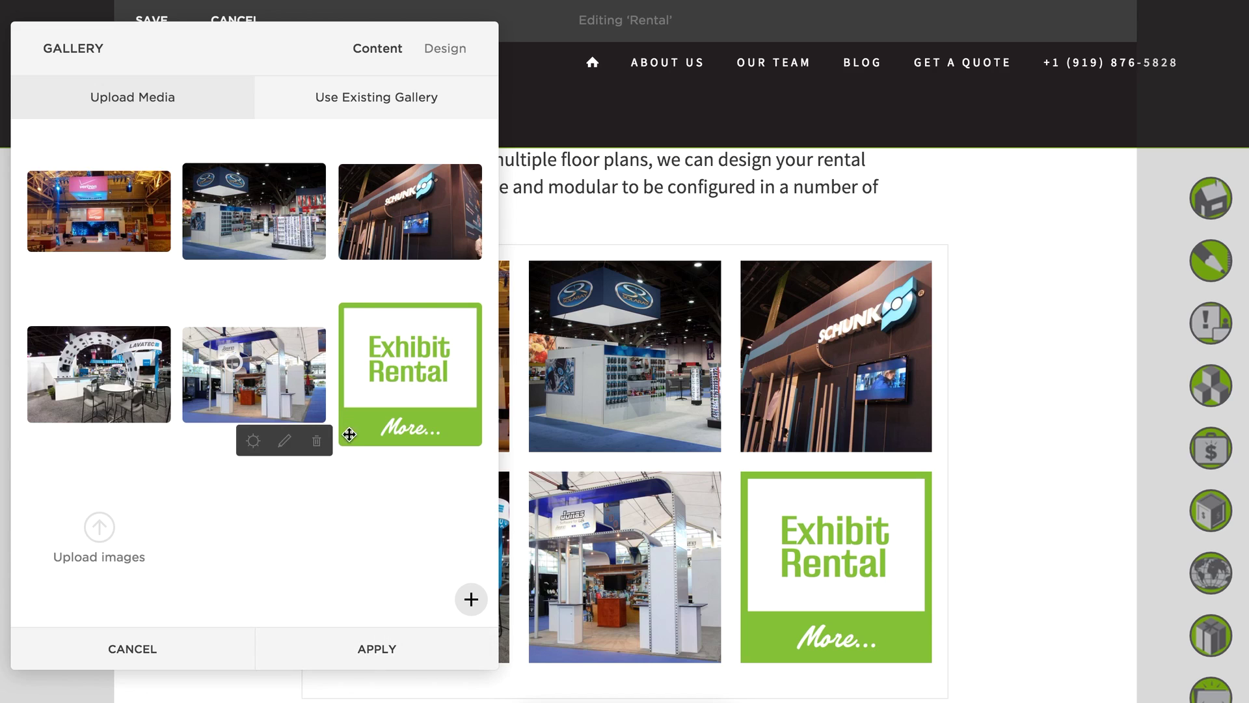
# Apply the gallery settings and save the Rental page, and look over the Modular and Rental banners in the home page preview.
pyautogui.click(354, 648)
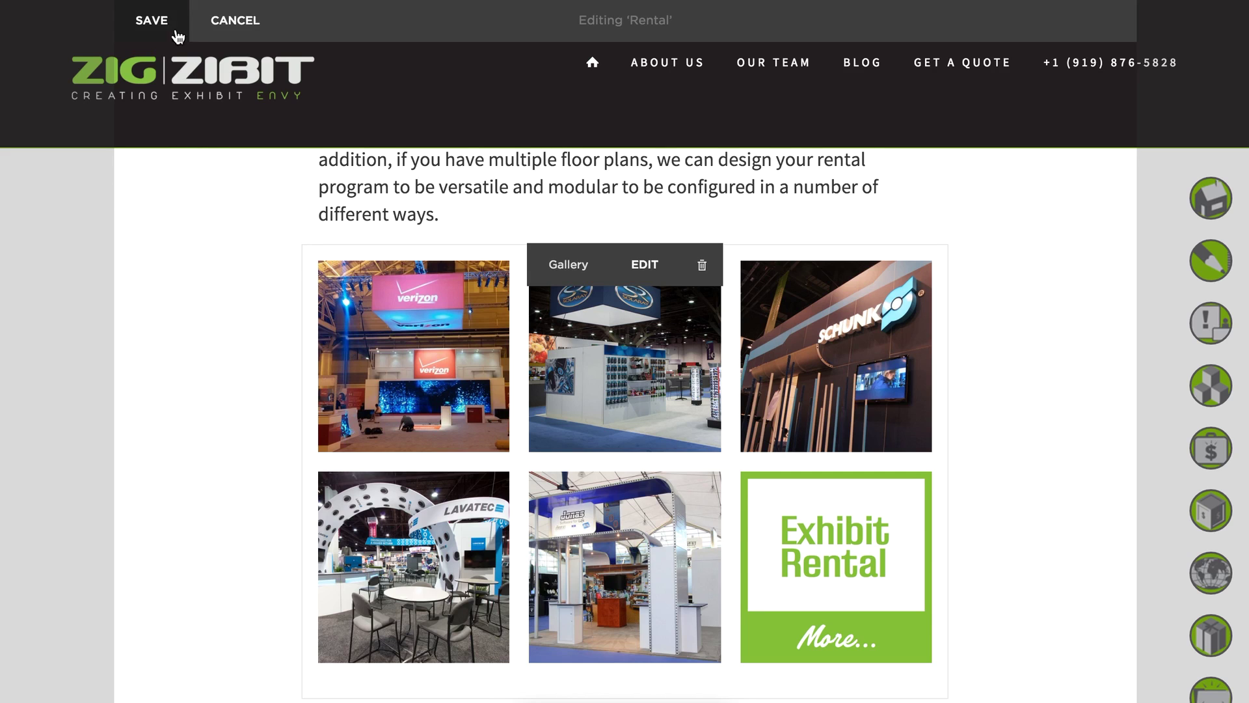
pyautogui.click(151, 20)
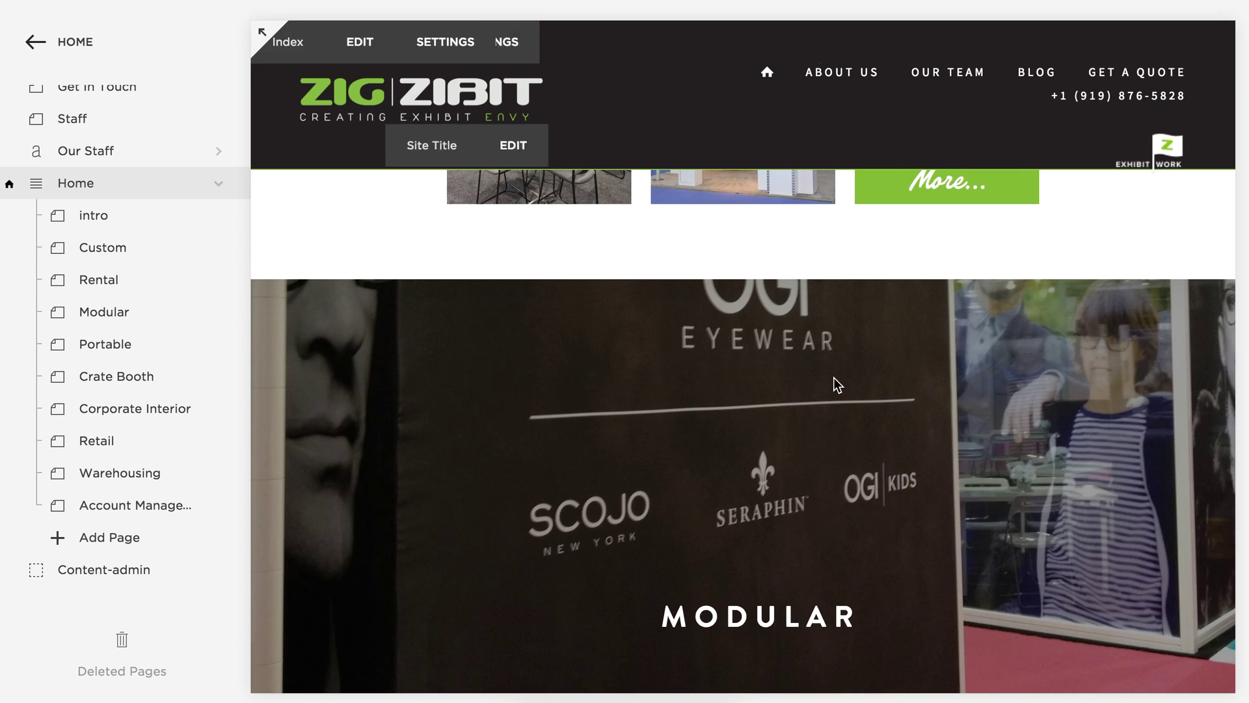
pyautogui.scroll(-3, 688, 396)
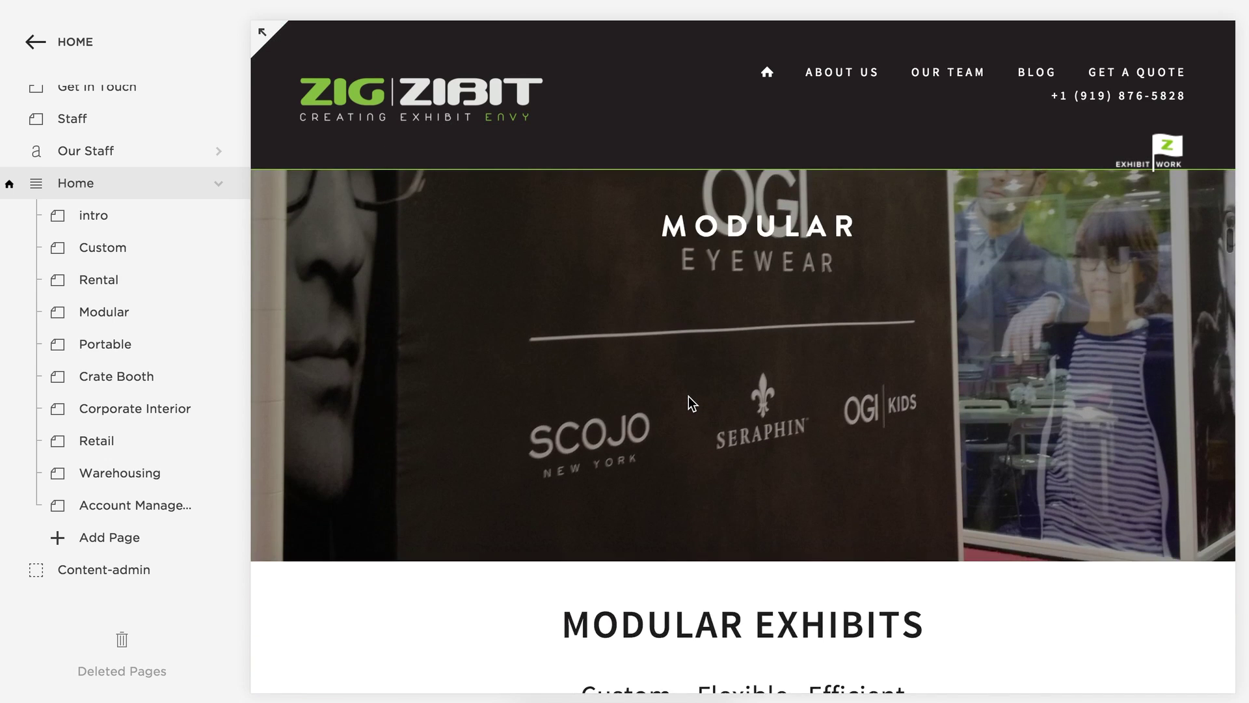
pyautogui.scroll(5, 688, 396)
pyautogui.scroll(-5, 722, 400)
pyautogui.scroll(10, 732, 401)
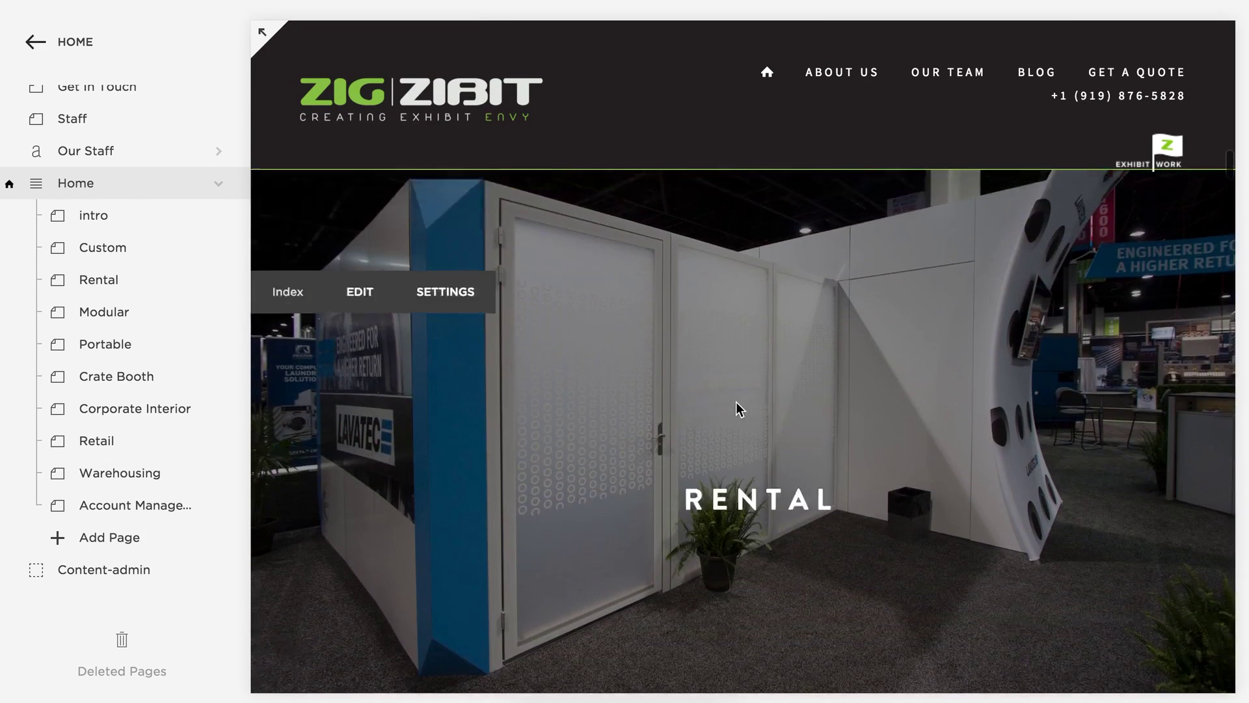
# Look over the Rental and Custom banners in the home page preview.
pyautogui.scroll(-5, 739, 410)
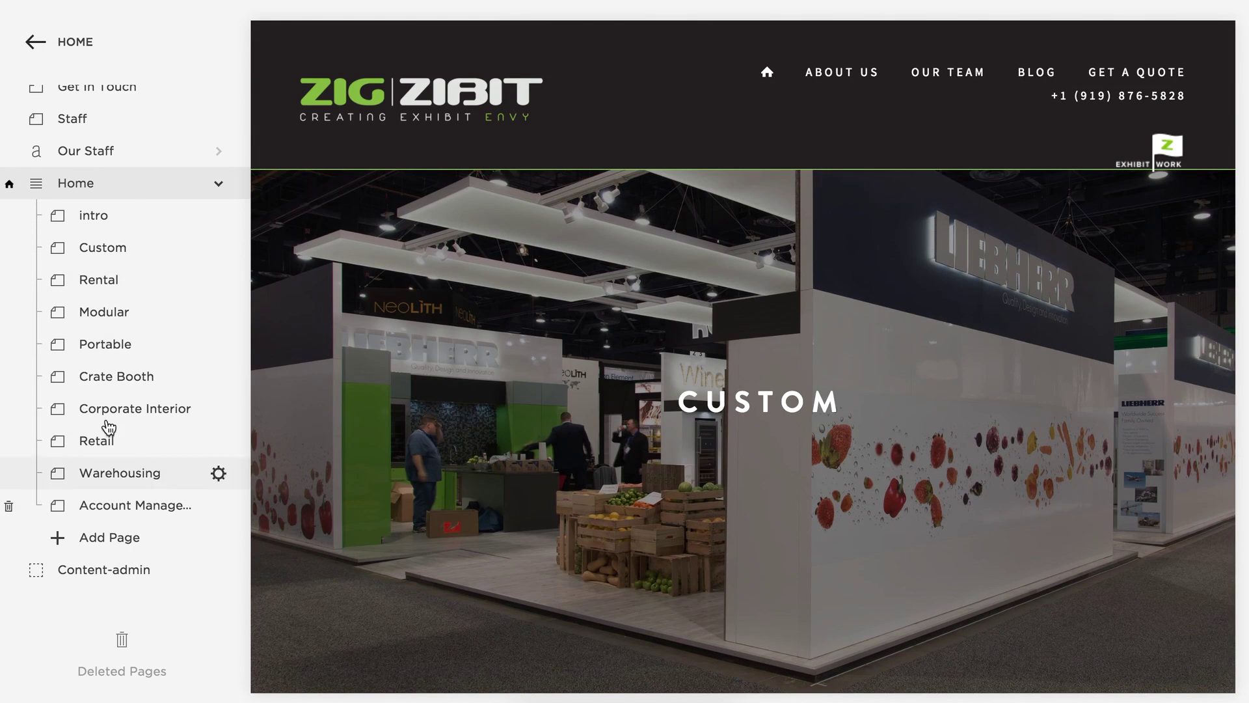
pyautogui.scroll(-2, 686, 431)
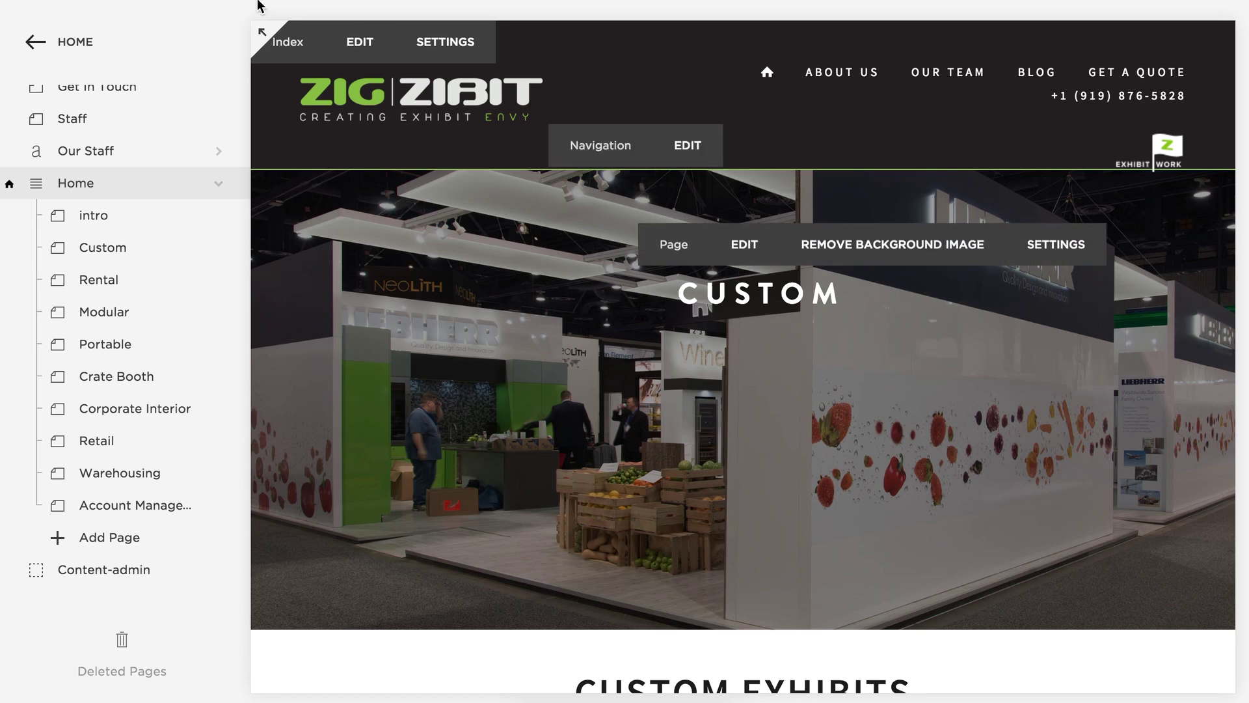
pyautogui.scroll(-2, 516, 571)
pyautogui.scroll(3, 515, 571)
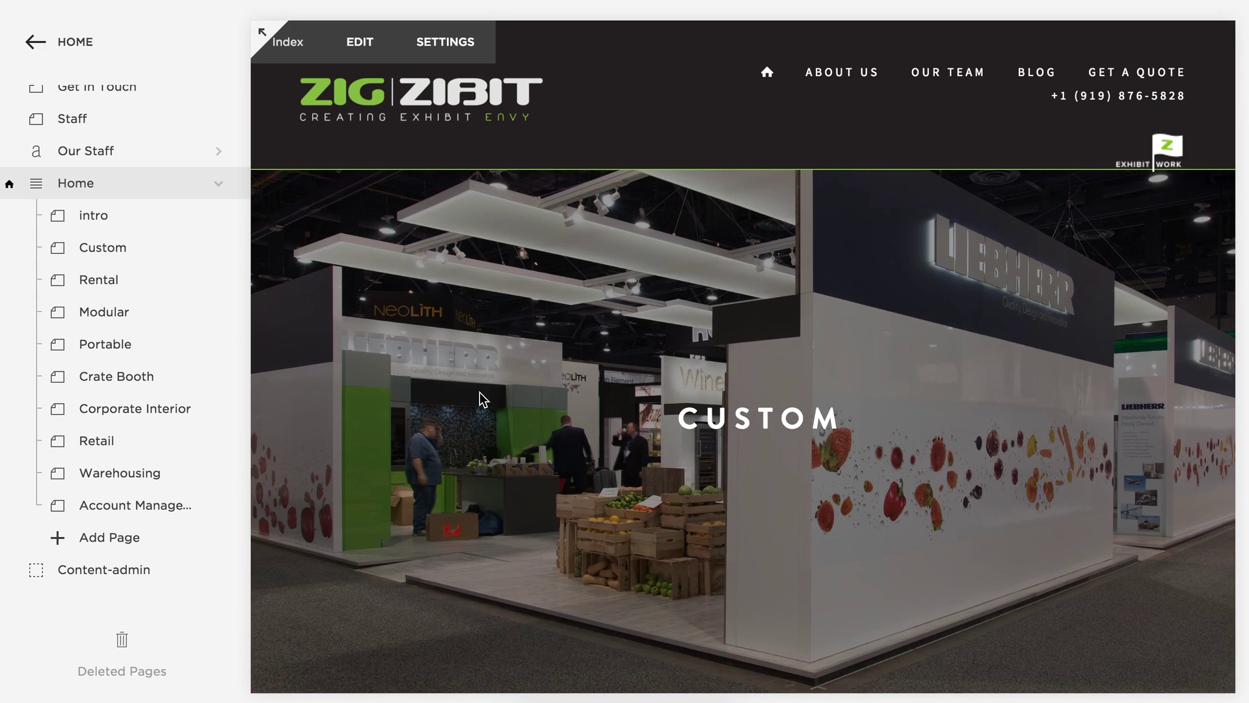
# Open the Custom sub-page on its own and look over its Custom Exhibits text and booth photos.
pyautogui.click(107, 251)
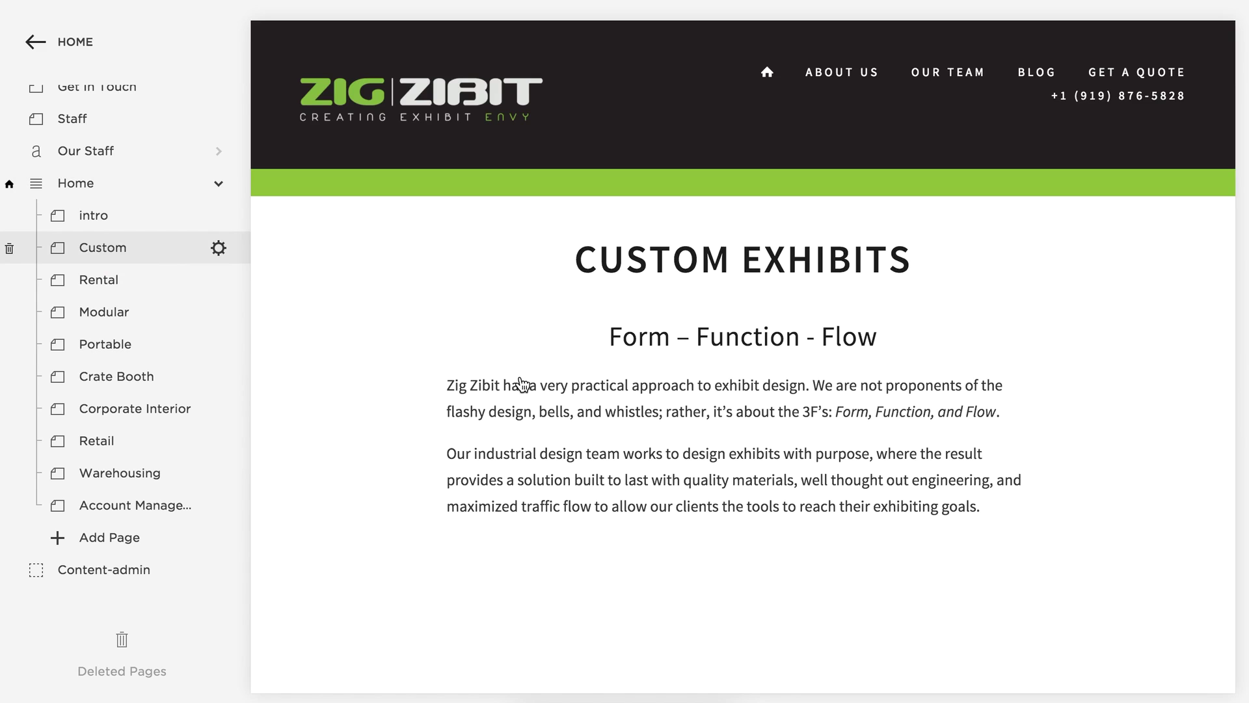
pyautogui.scroll(-4, 534, 361)
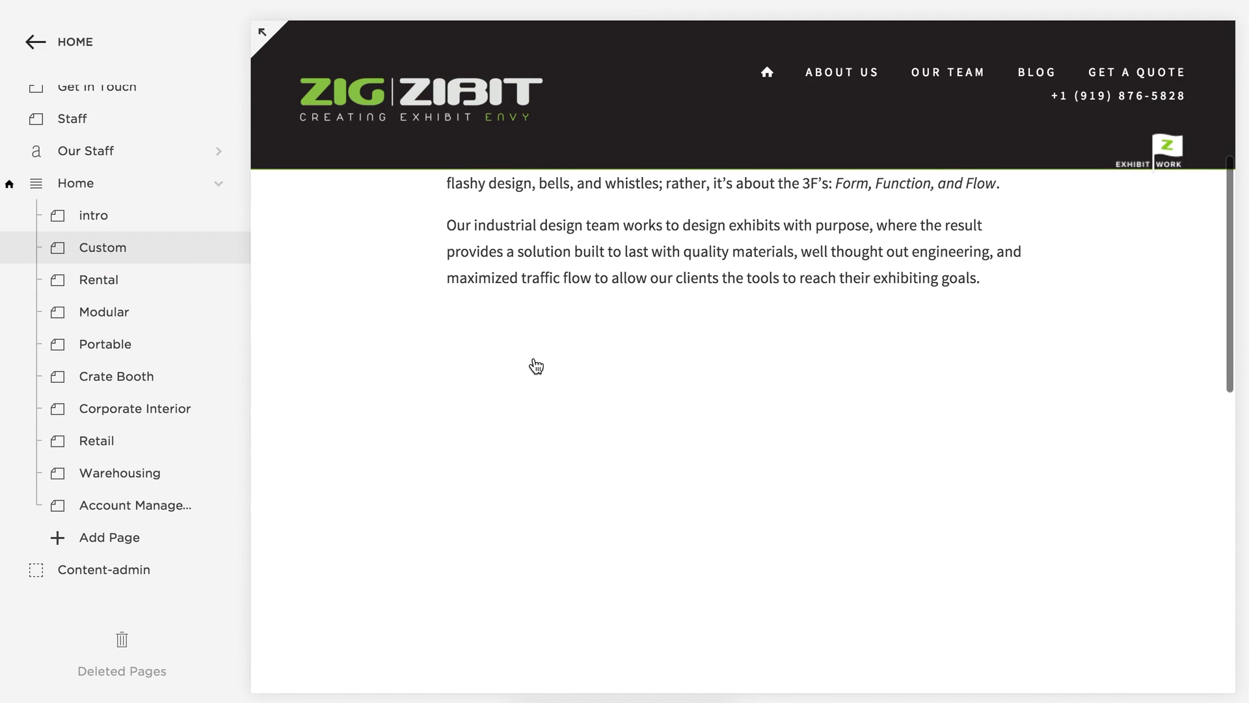
pyautogui.scroll(-5, 535, 366)
pyautogui.scroll(4, 536, 366)
pyautogui.scroll(4, 535, 366)
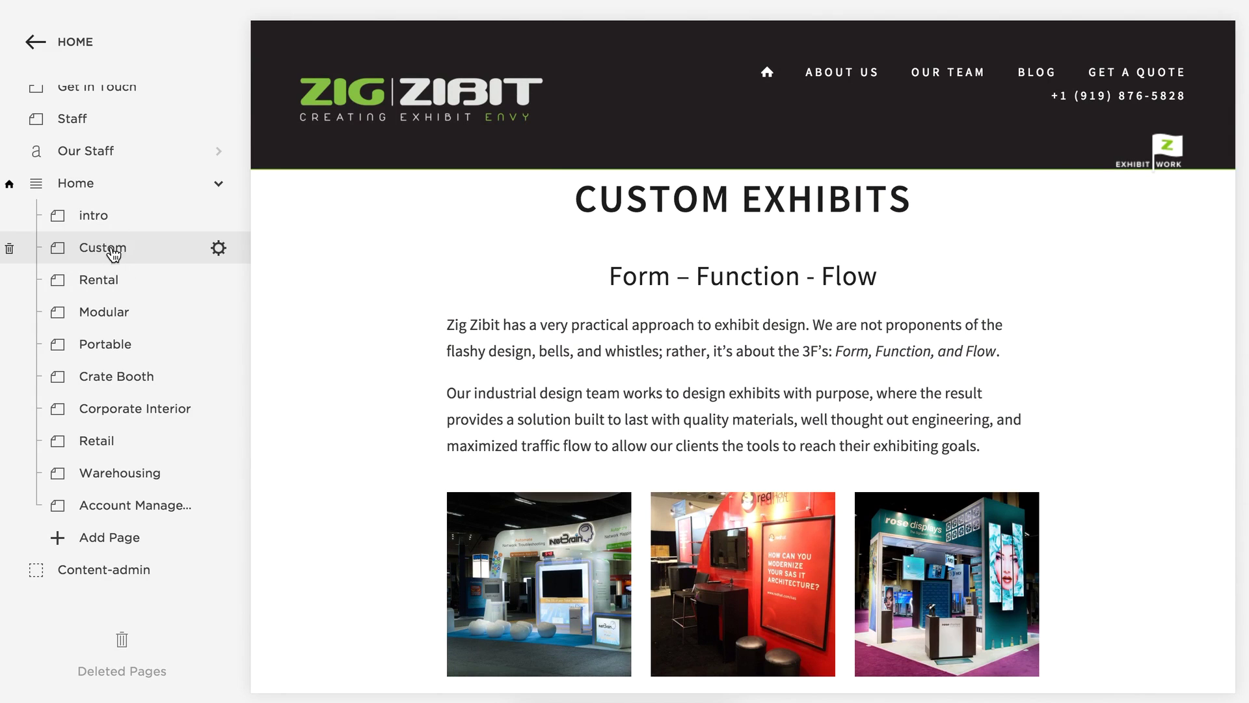
pyautogui.click(144, 246)
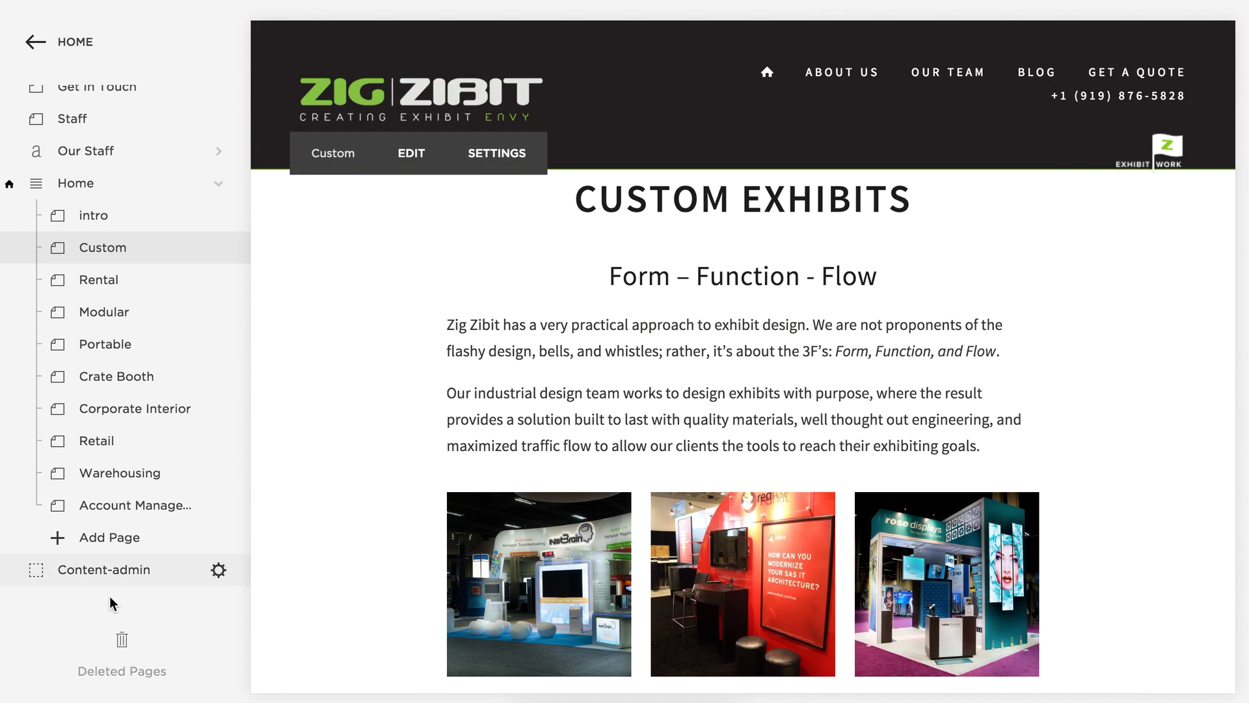
# Compare the Custom page's title banner with the content and gallery below it, and check the page's web address.
pyautogui.scroll(-5, 478, 299)
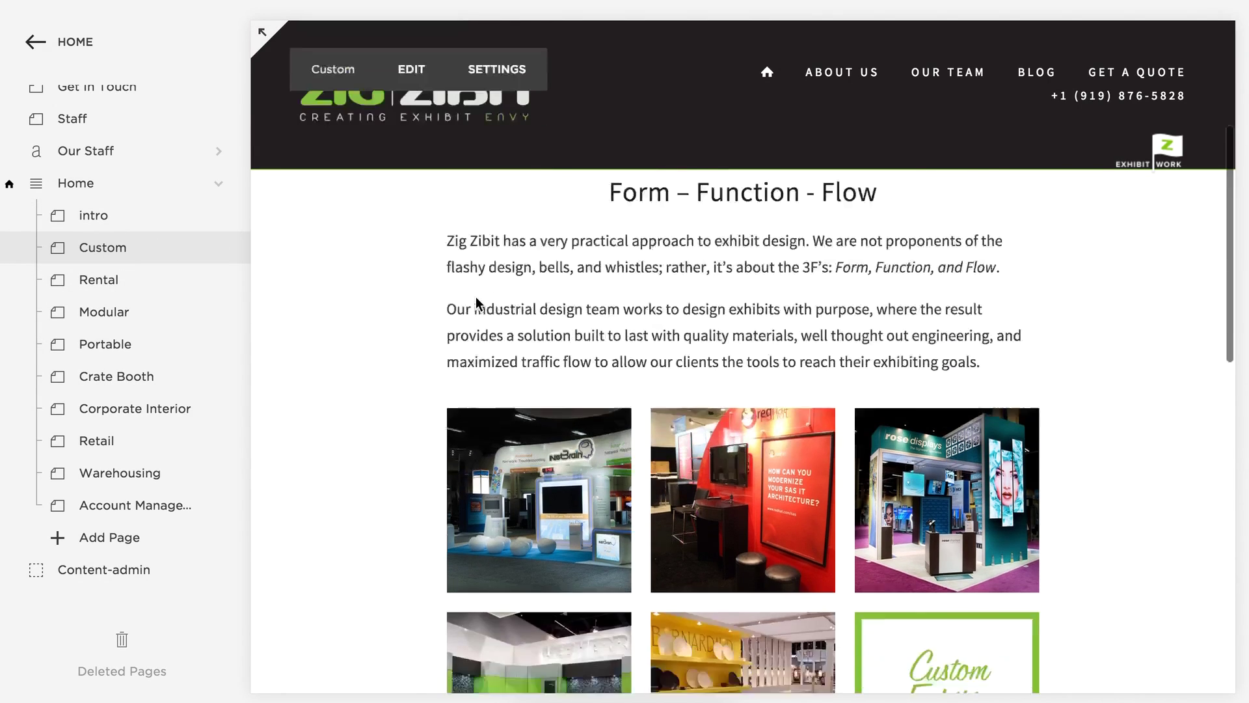
pyautogui.scroll(5, 477, 301)
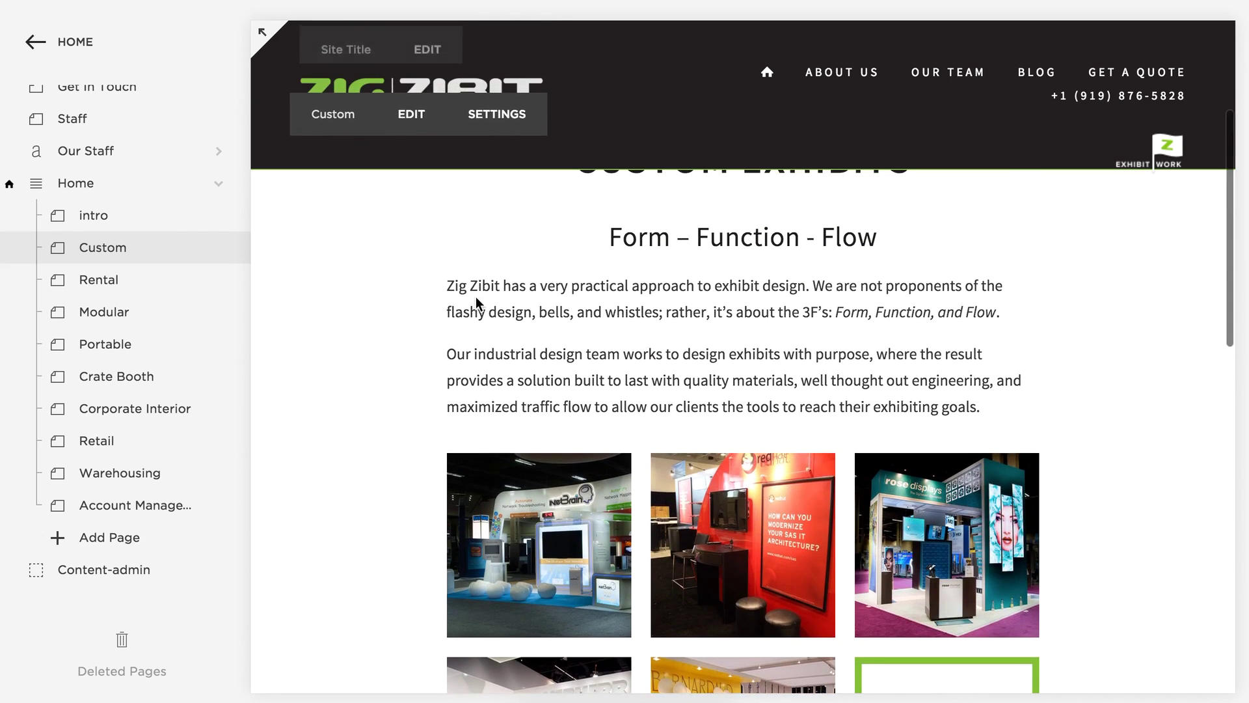
pyautogui.scroll(4, 475, 297)
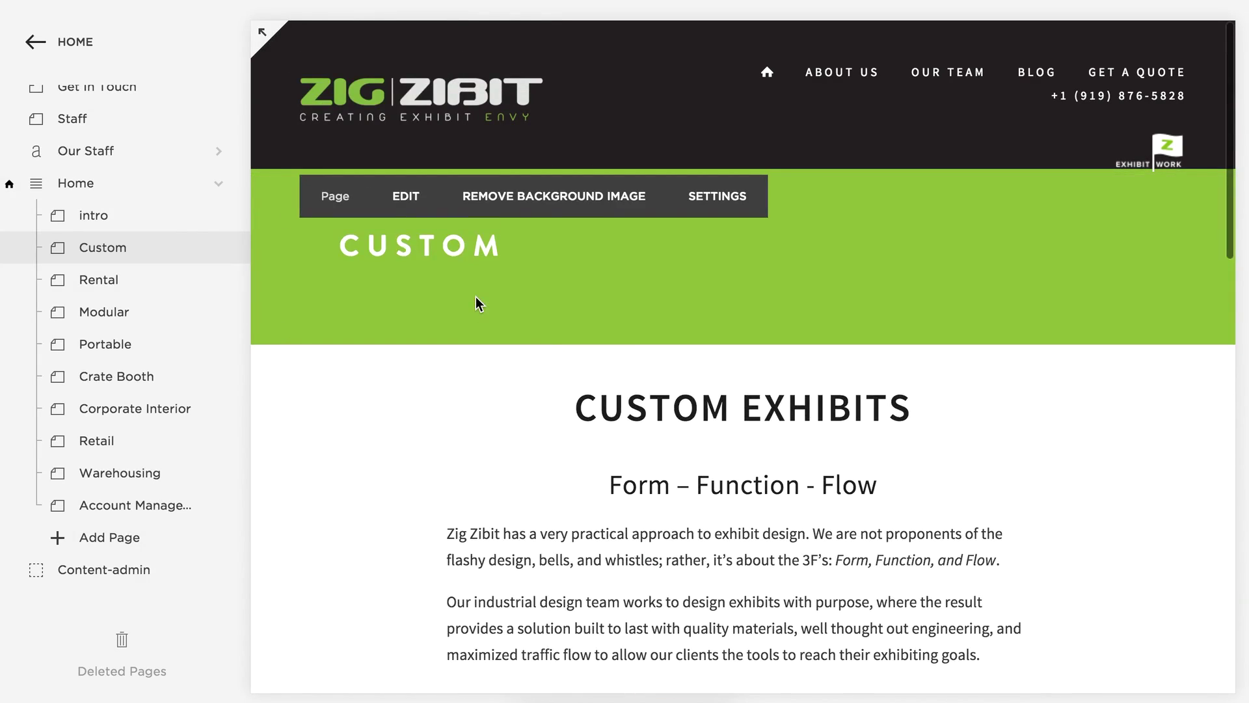
pyautogui.scroll(-6, 475, 297)
pyautogui.scroll(5, 476, 298)
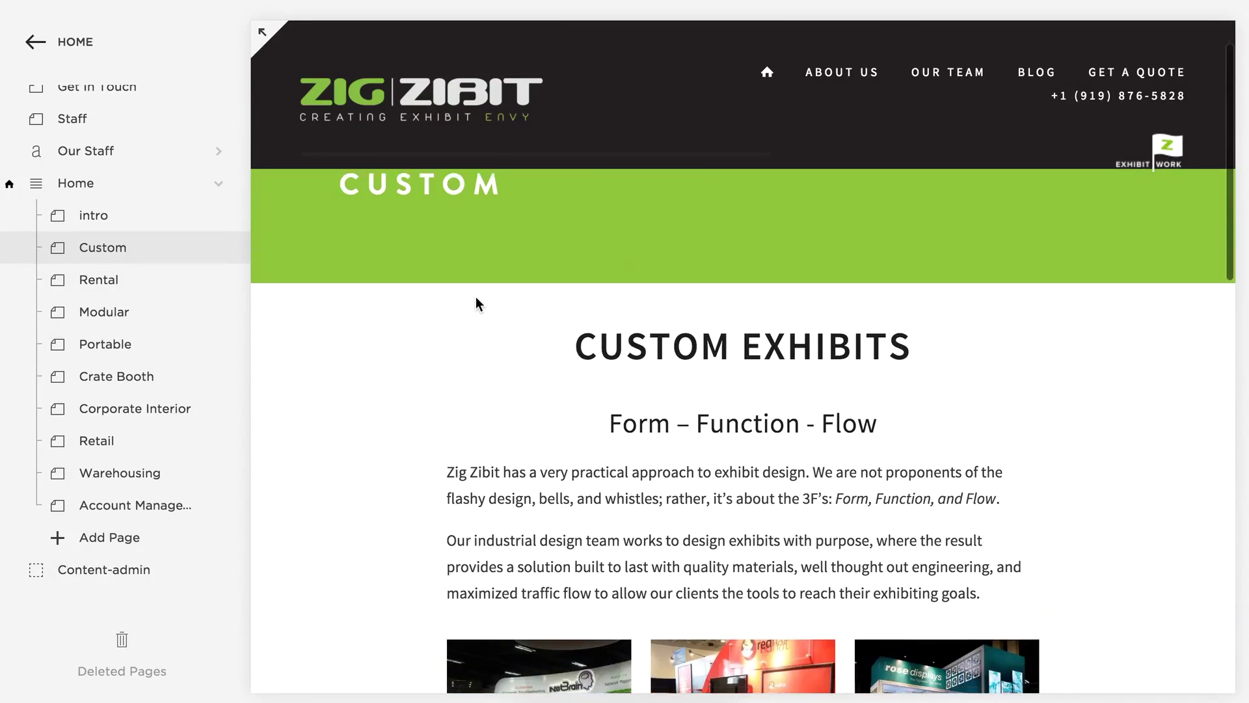
pyautogui.scroll(-12, 478, 303)
pyautogui.scroll(3, 479, 304)
pyautogui.scroll(10, 476, 301)
pyautogui.scroll(-5, 475, 297)
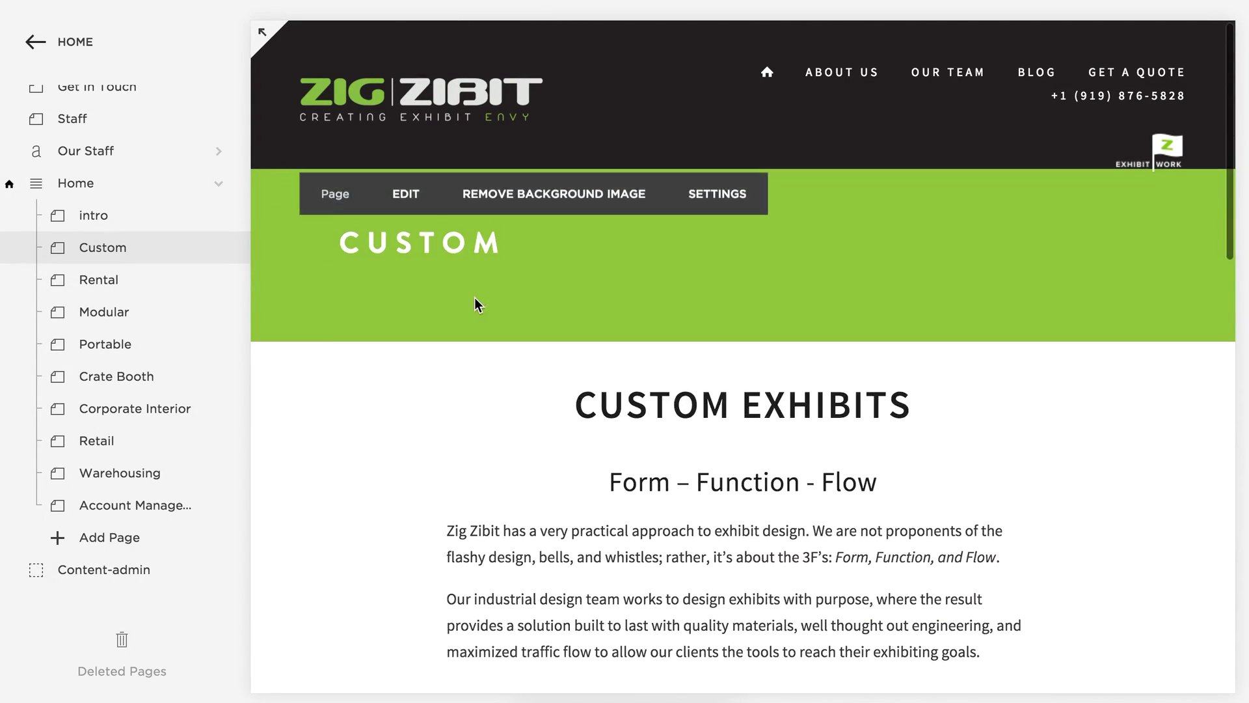
pyautogui.scroll(1, 472, 325)
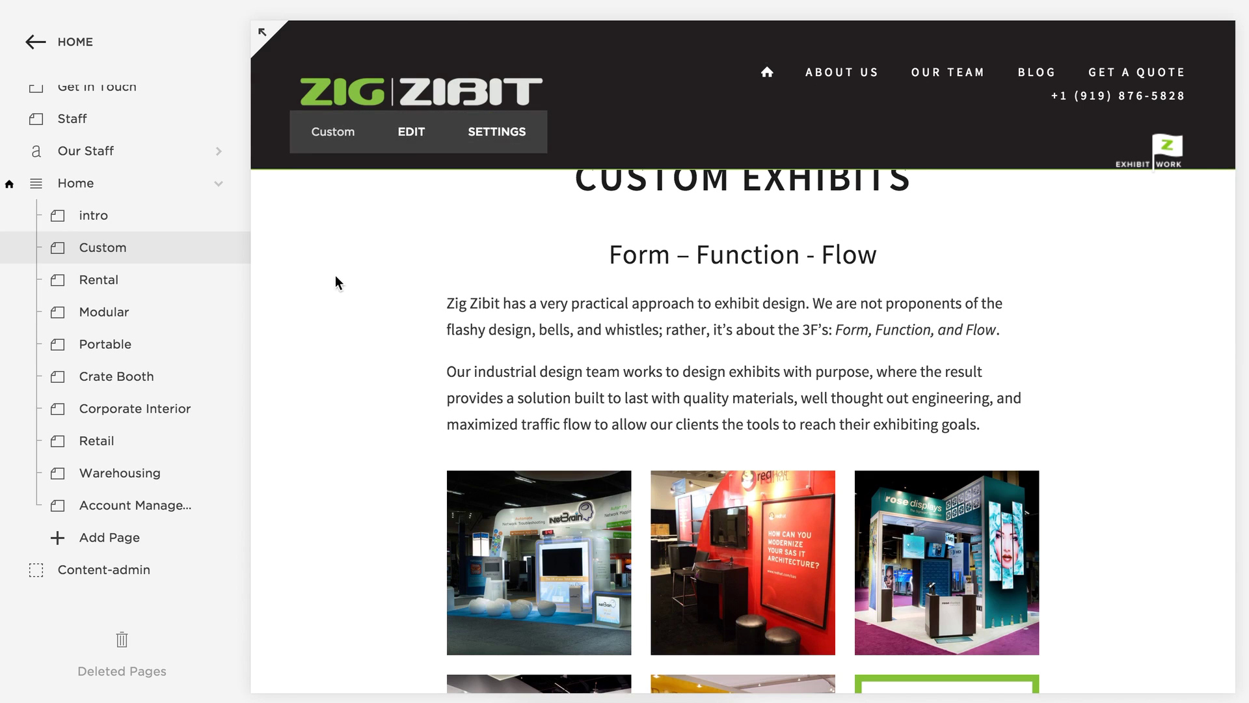
pyautogui.moveTo(312, 3)
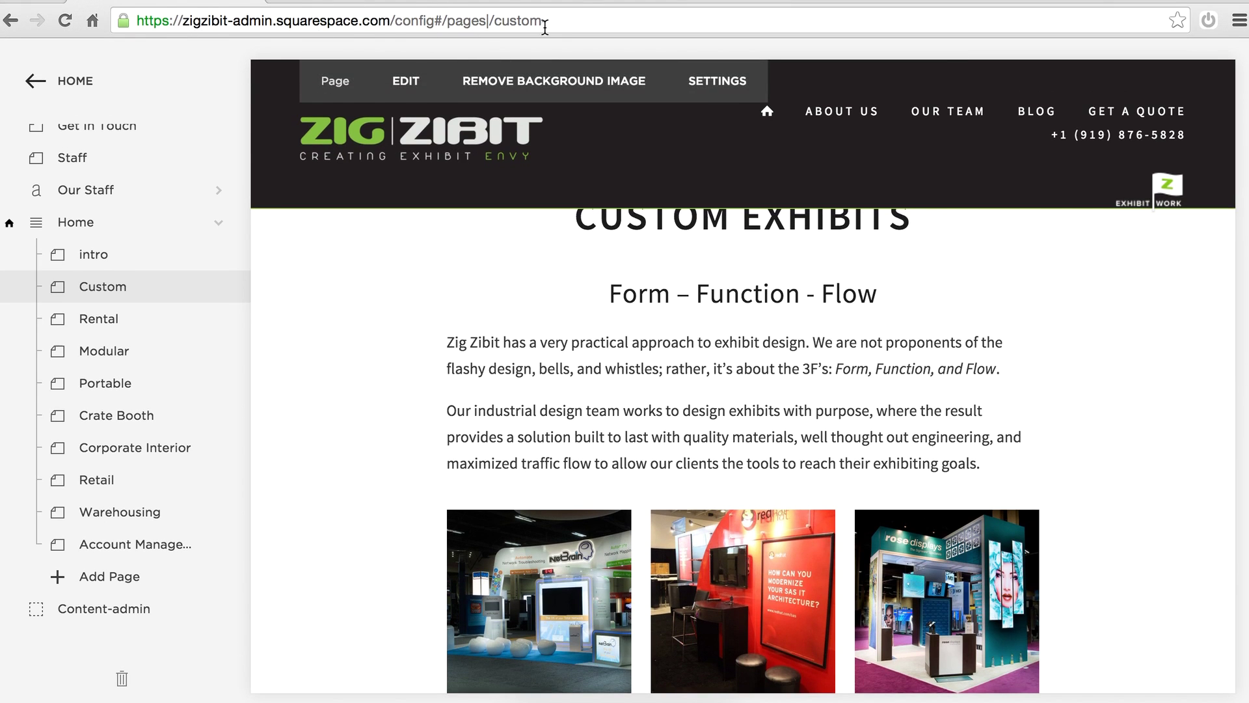
# Return to the Home index, disable the Custom sub-page in its page settings and save.
pyautogui.click(91, 225)
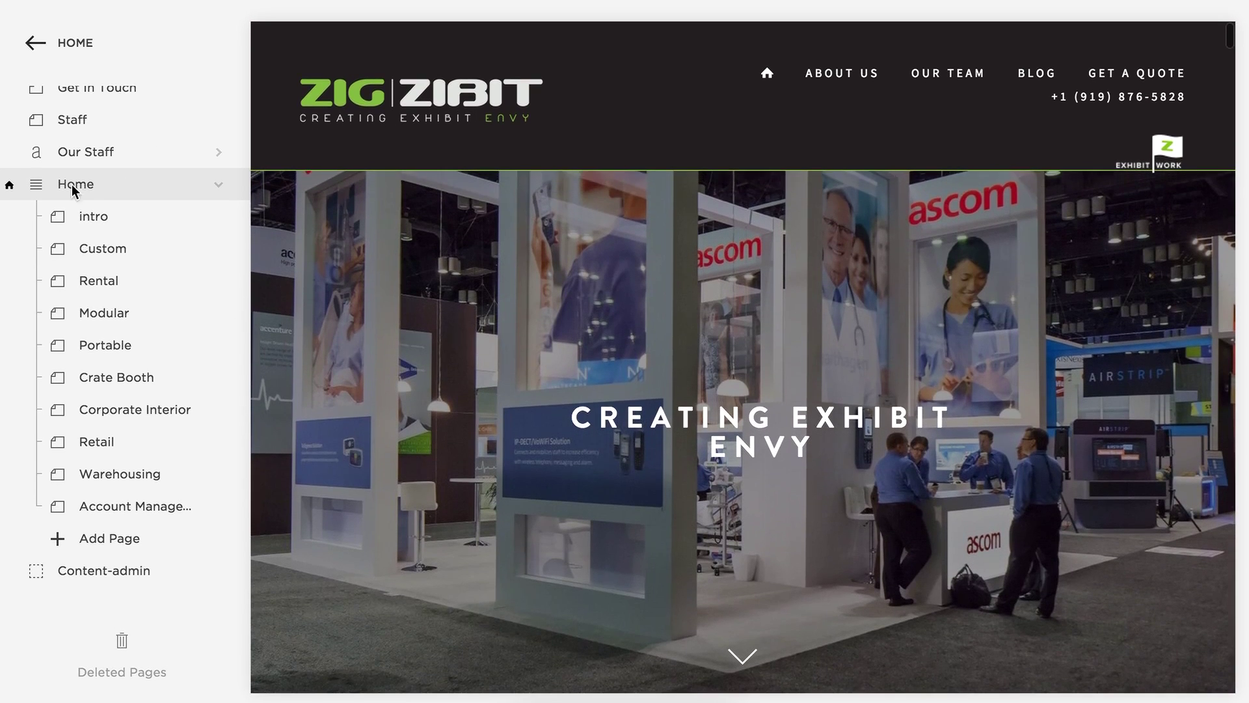
pyautogui.click(94, 252)
pyautogui.click(217, 251)
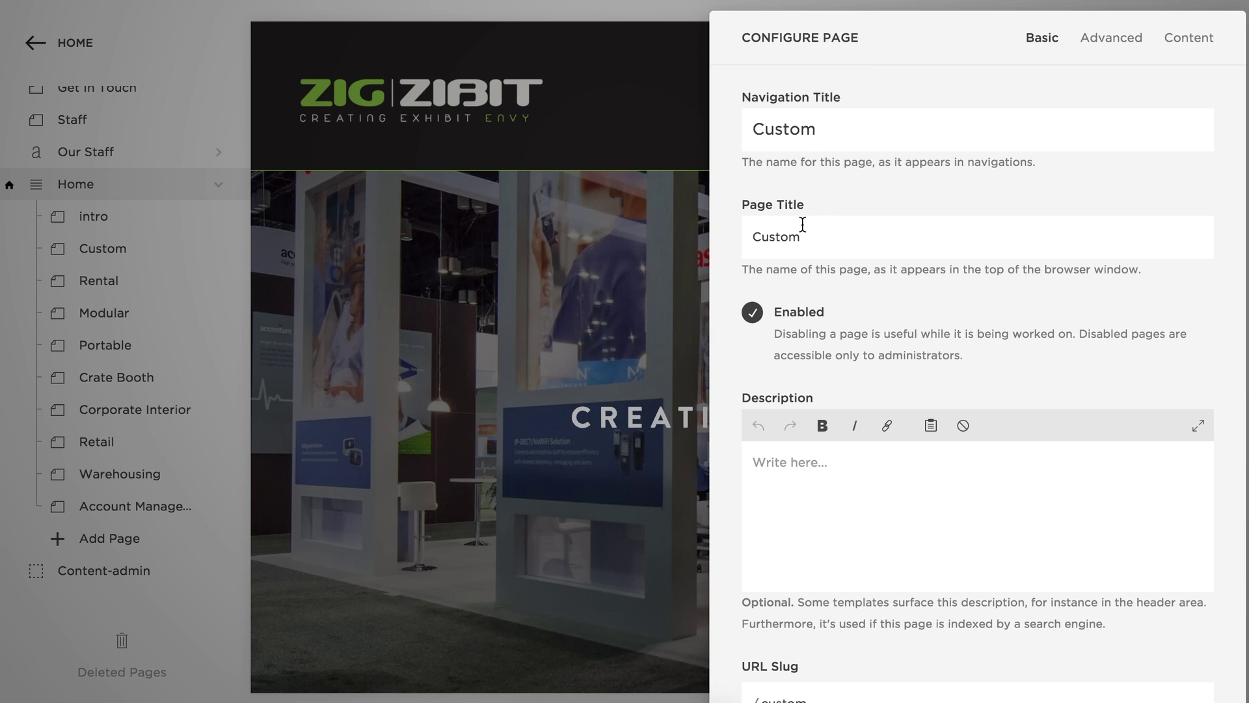
pyautogui.click(821, 247)
pyautogui.click(752, 312)
pyautogui.click(862, 372)
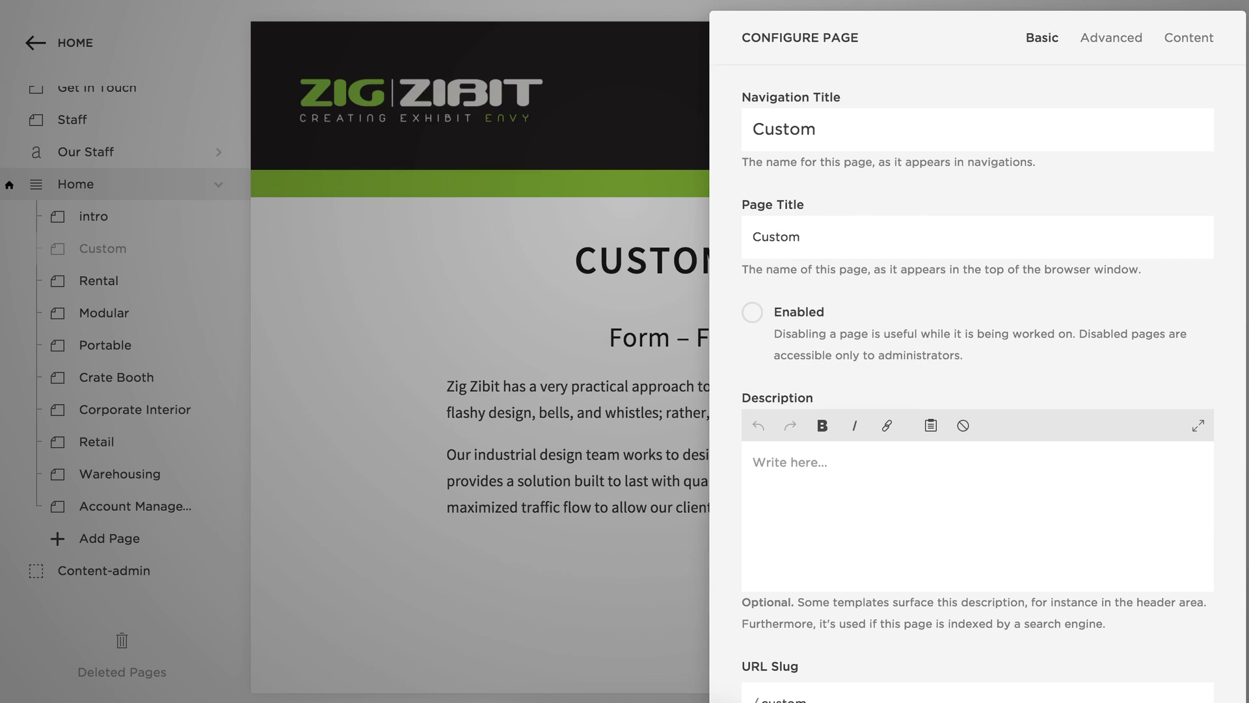
pyautogui.press('Return')
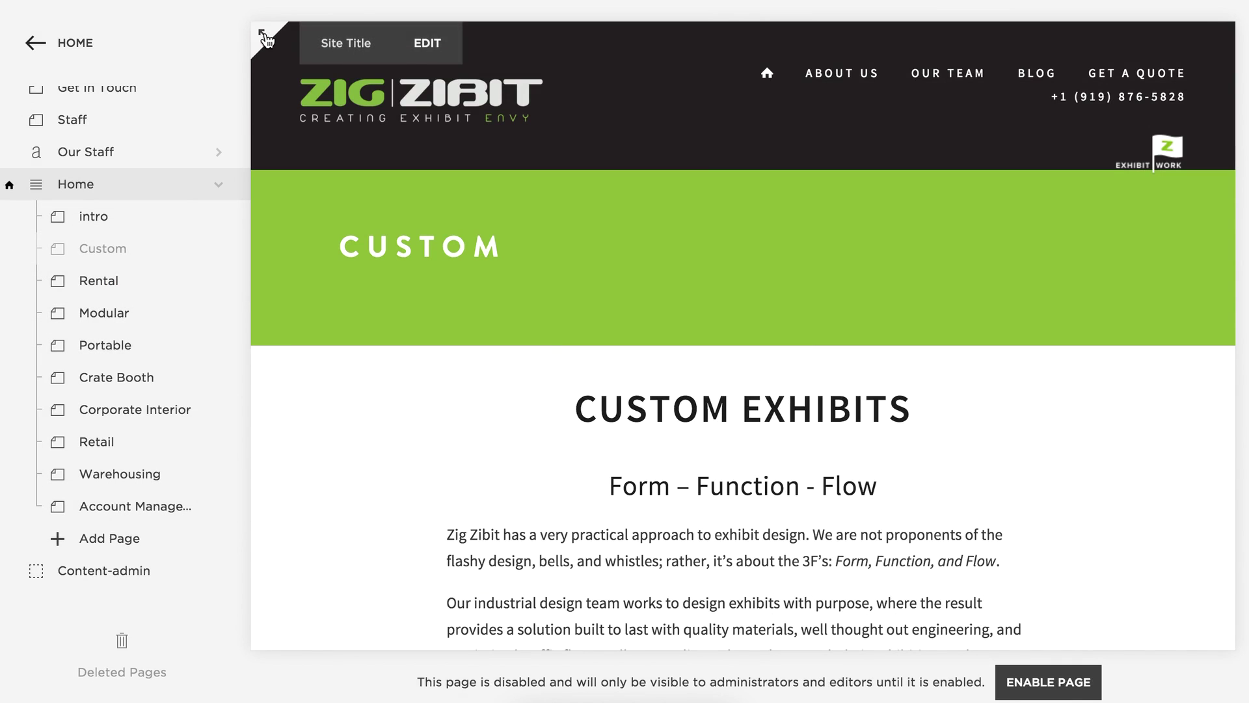
# View the site full width and check the home page's side badge navigation, and return to the page list.
pyautogui.click(264, 37)
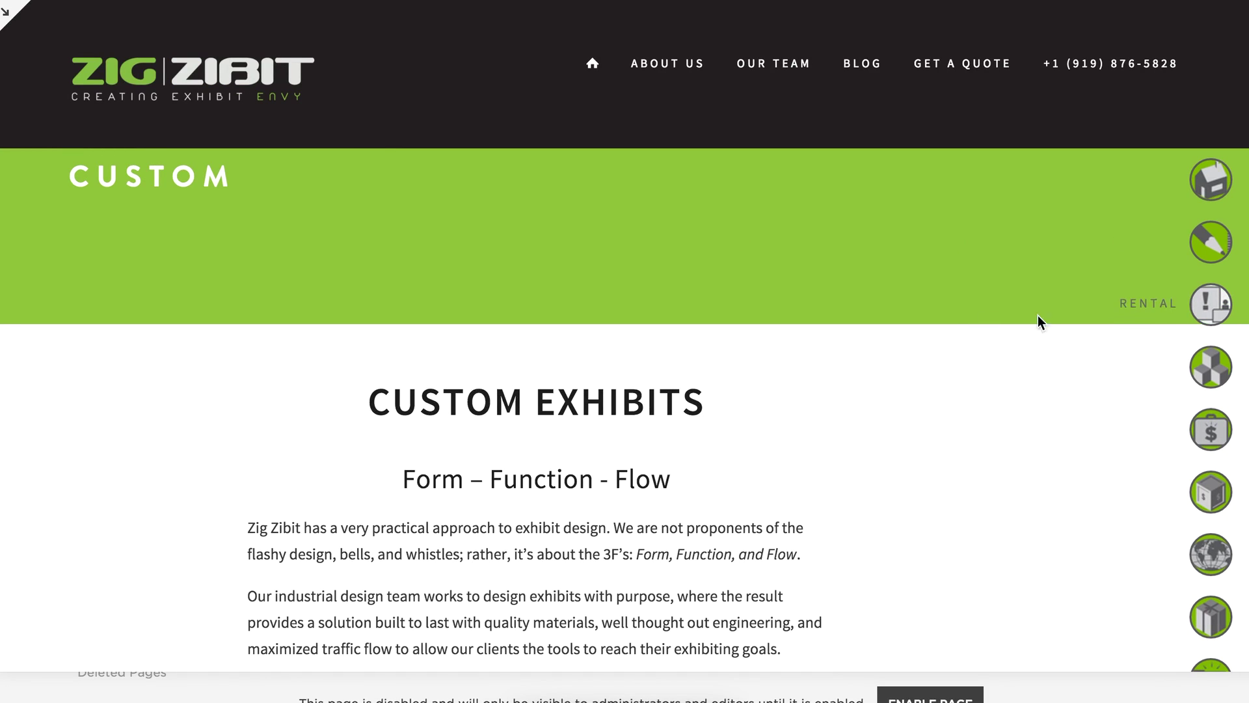
pyautogui.click(215, 75)
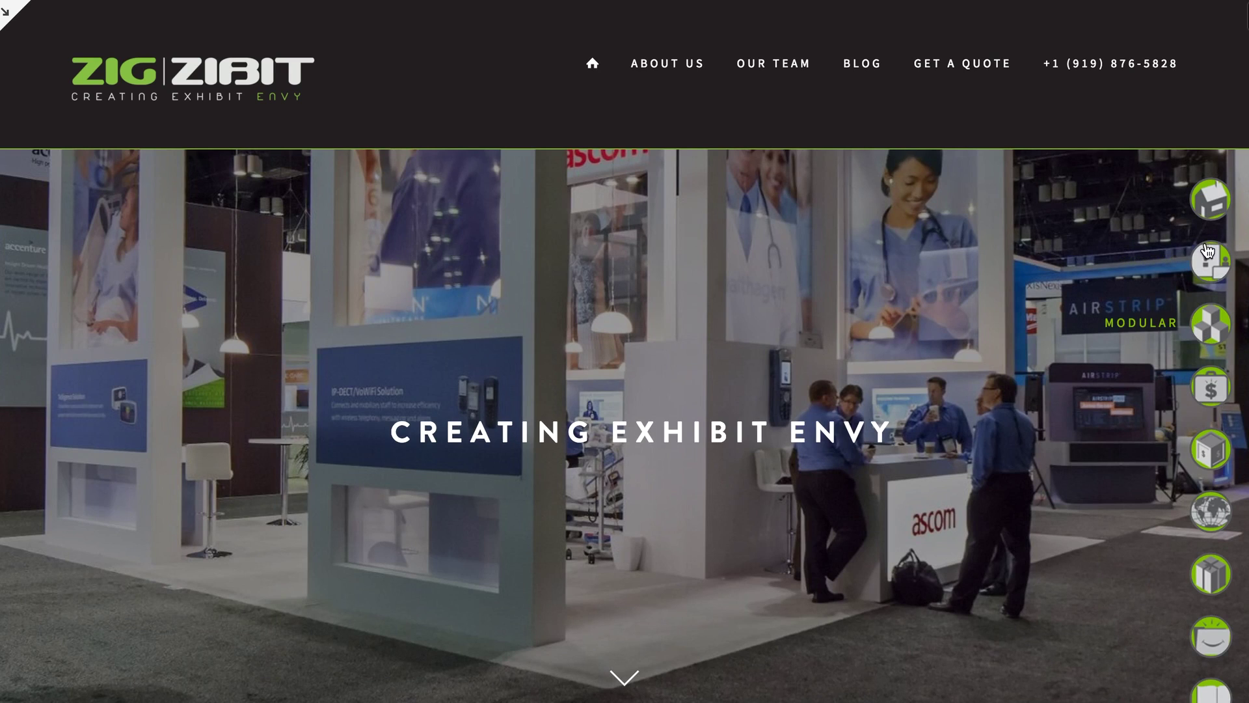
pyautogui.click(13, 19)
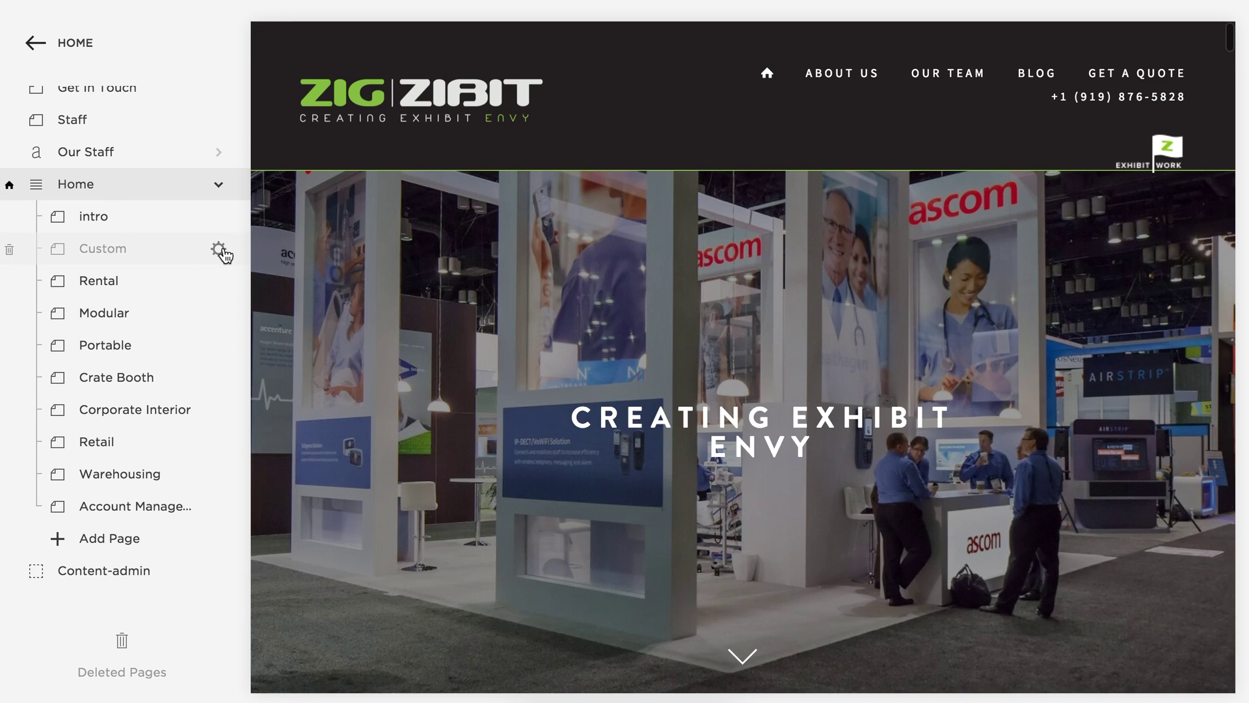
# Re-enable the Custom sub-page in its page settings and save.
pyautogui.click(220, 254)
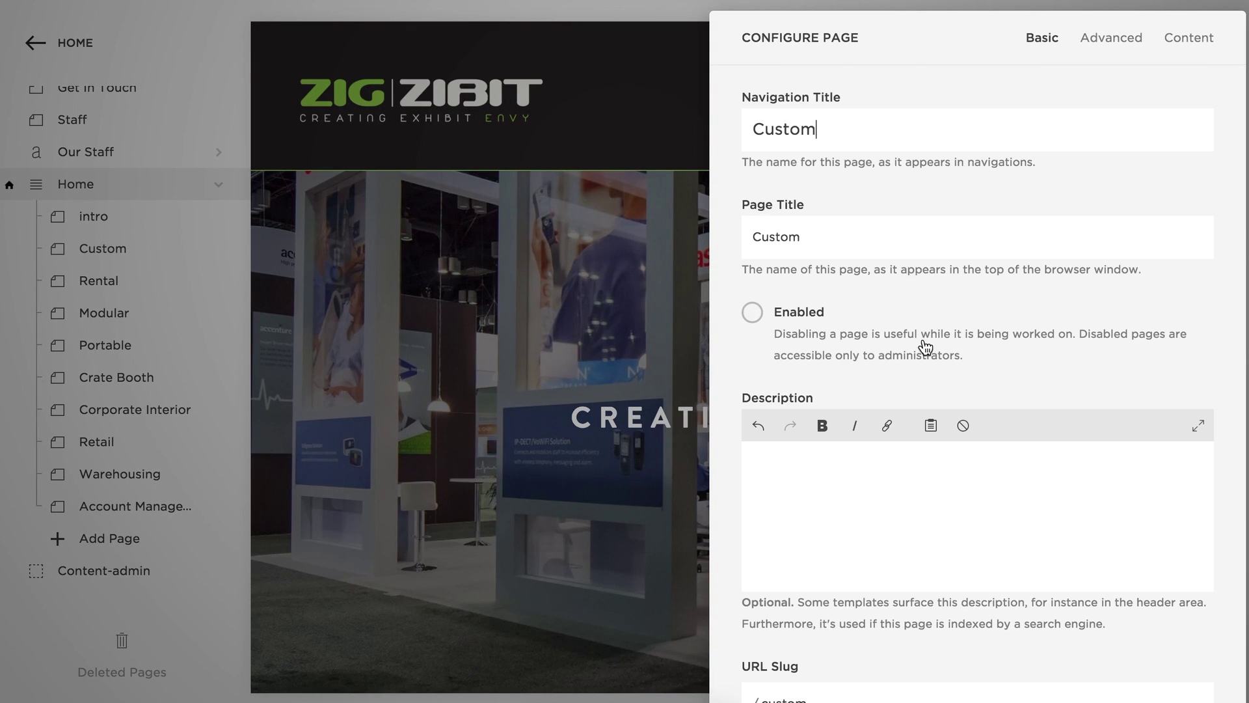
pyautogui.click(752, 312)
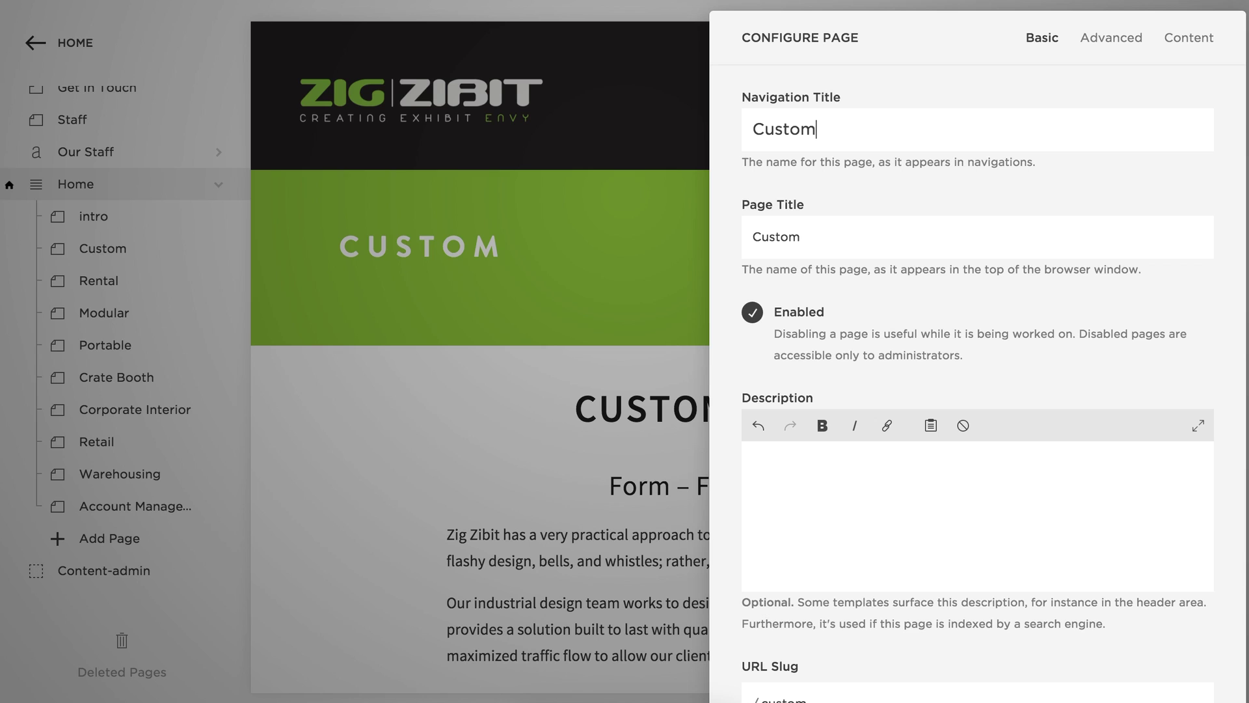
pyautogui.press('Return')
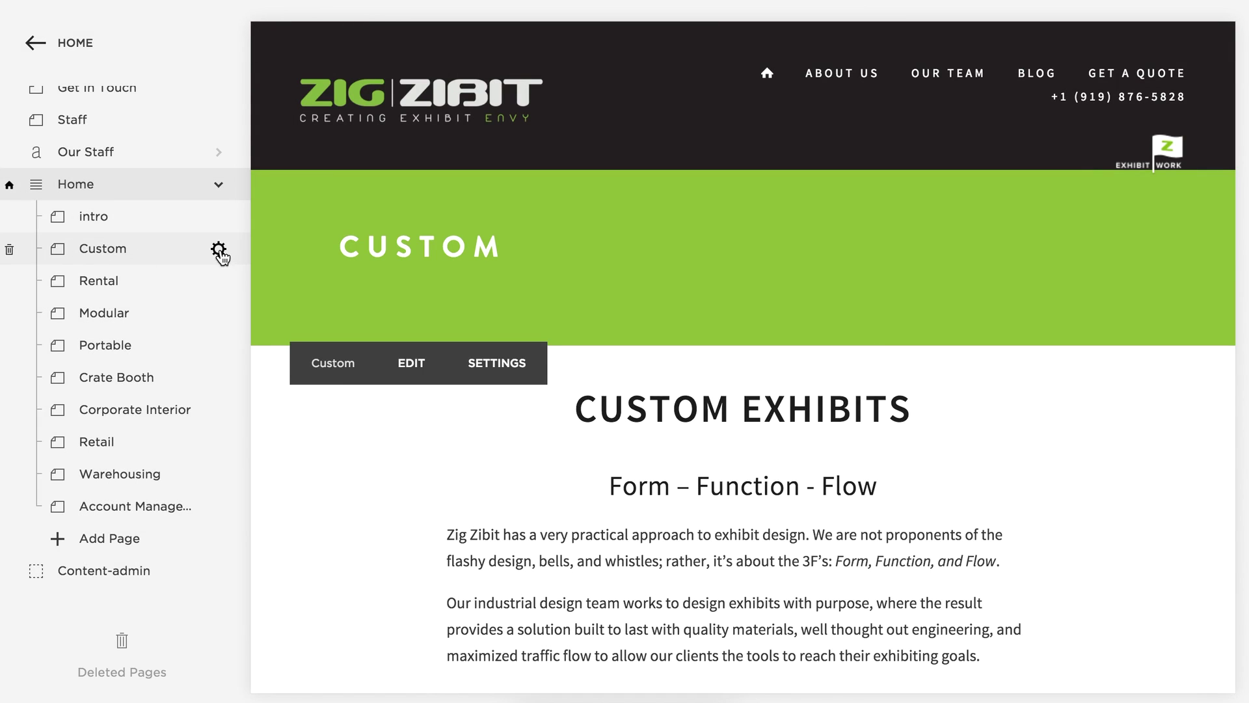
# Open the Custom page's settings and look over the description, URL slug, password and thumbnail image options.
pyautogui.click(218, 249)
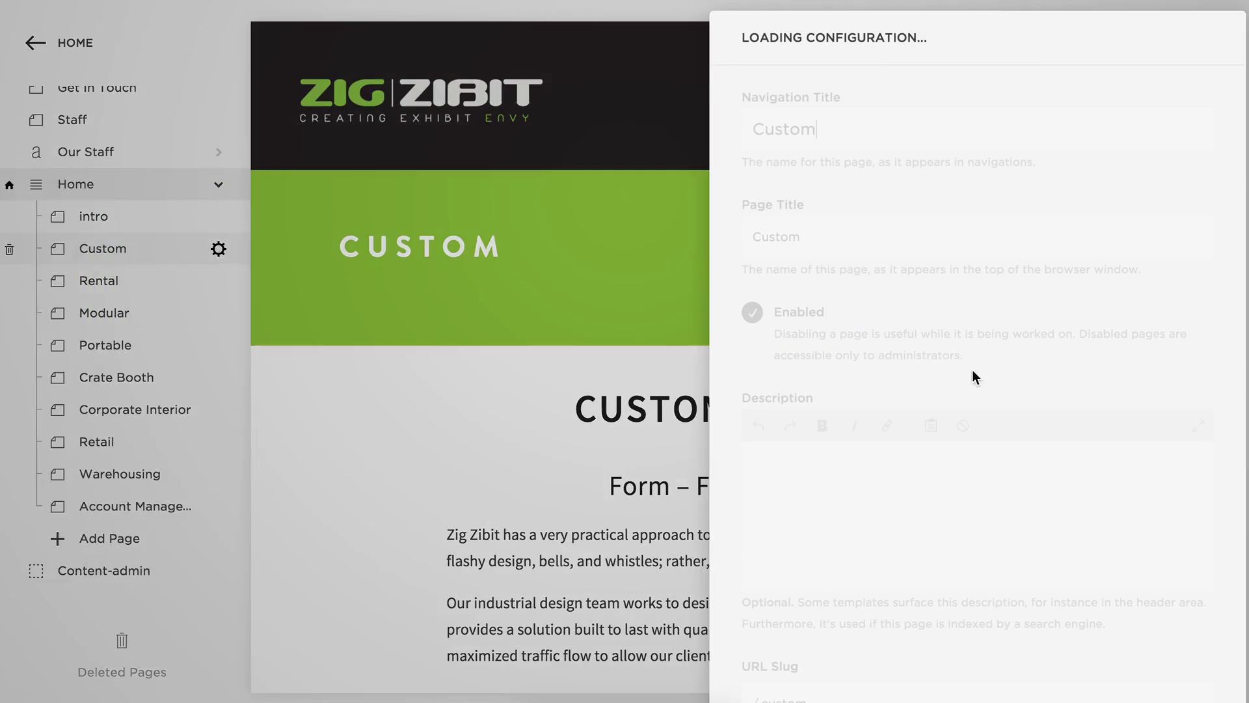
pyautogui.scroll(-5, 1163, 344)
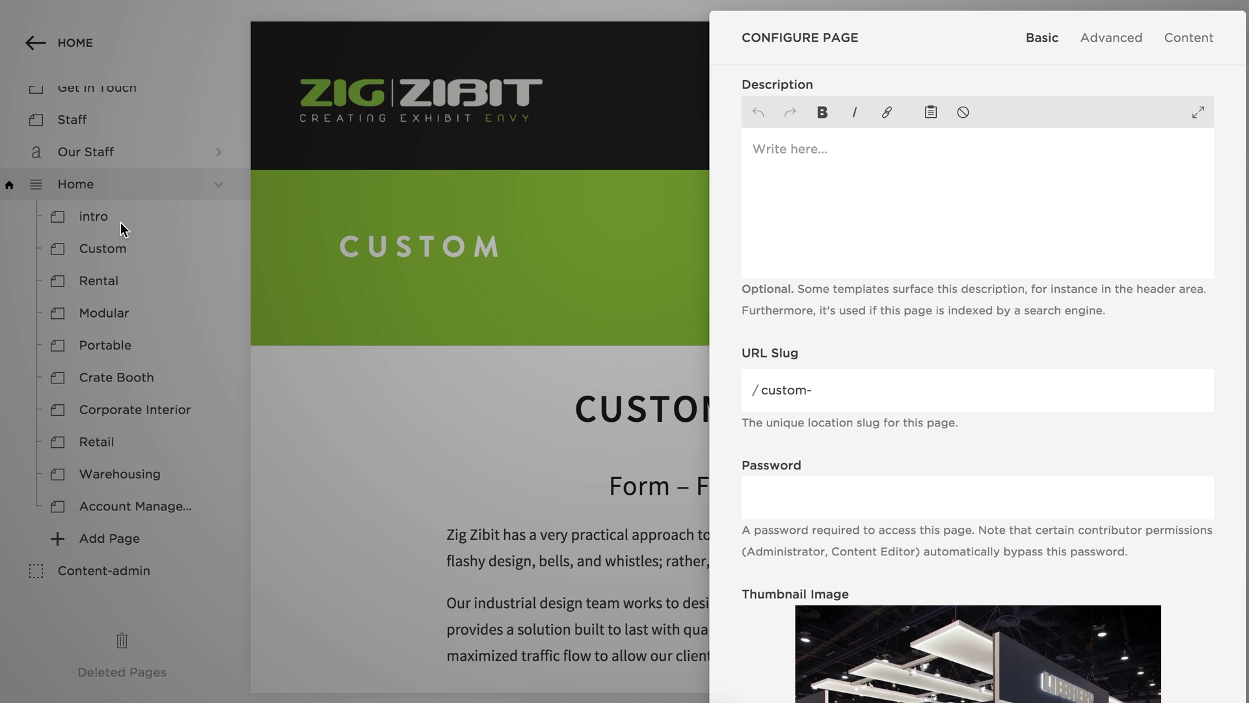
pyautogui.scroll(-5, 880, 415)
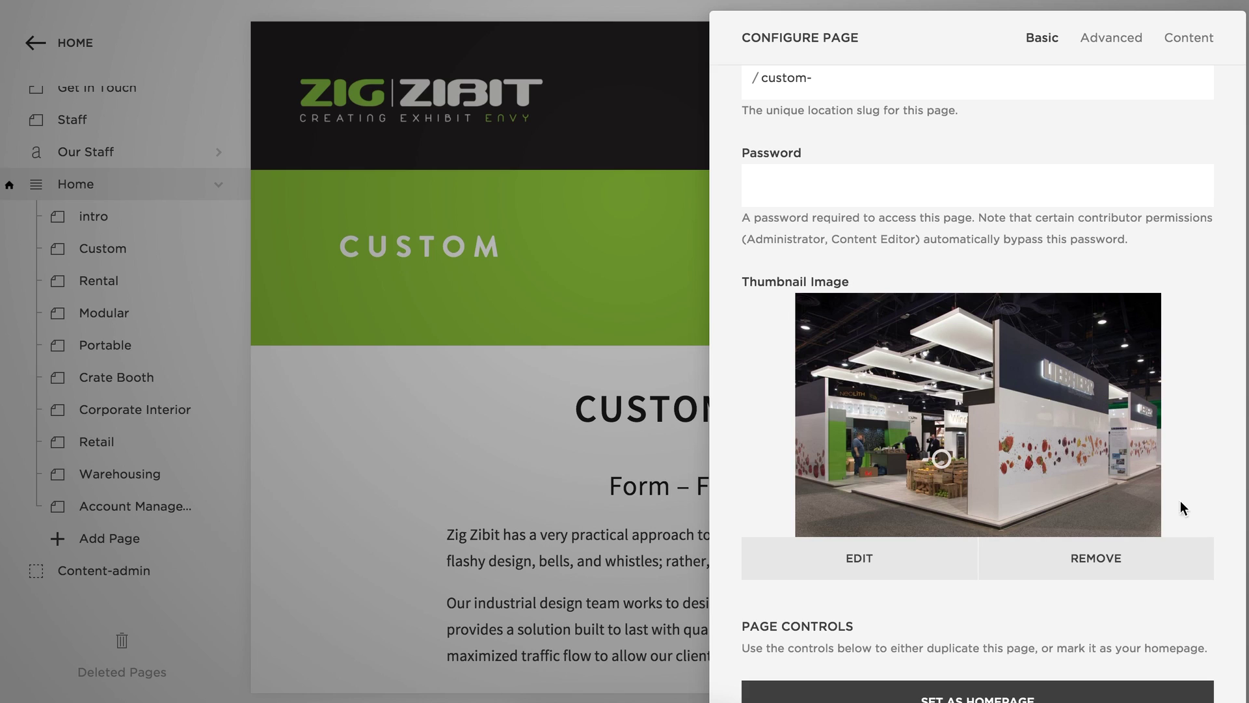
# Open the Custom page's thumbnail in the photo editor, exit without editing it, and close the page settings.
pyautogui.click(1109, 552)
pyautogui.click(869, 552)
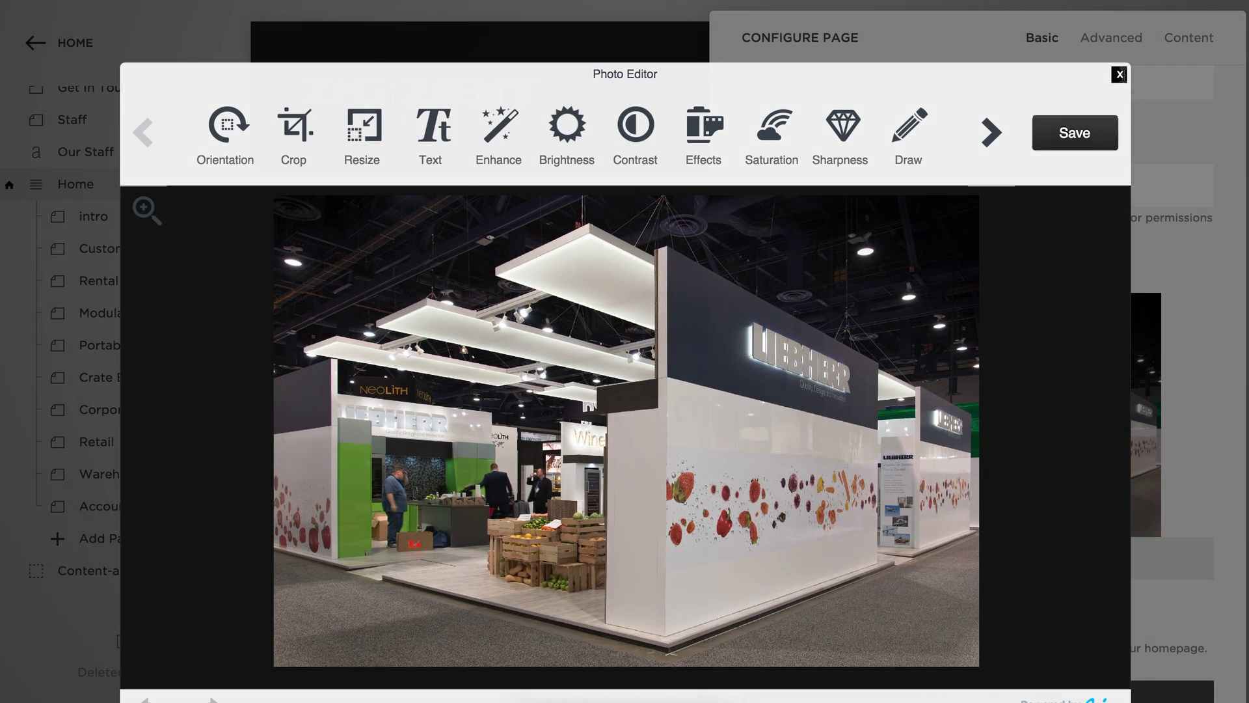
pyautogui.click(1121, 76)
pyautogui.scroll(-2, 1128, 581)
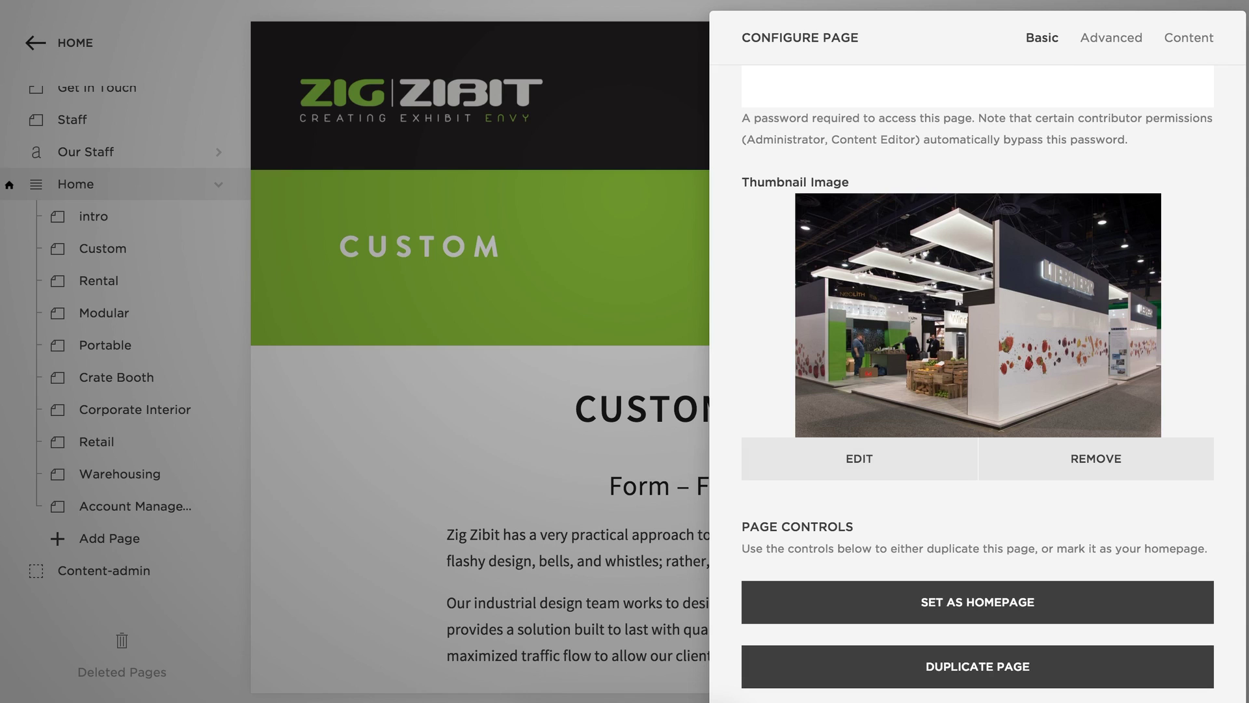
pyautogui.click(1140, 700)
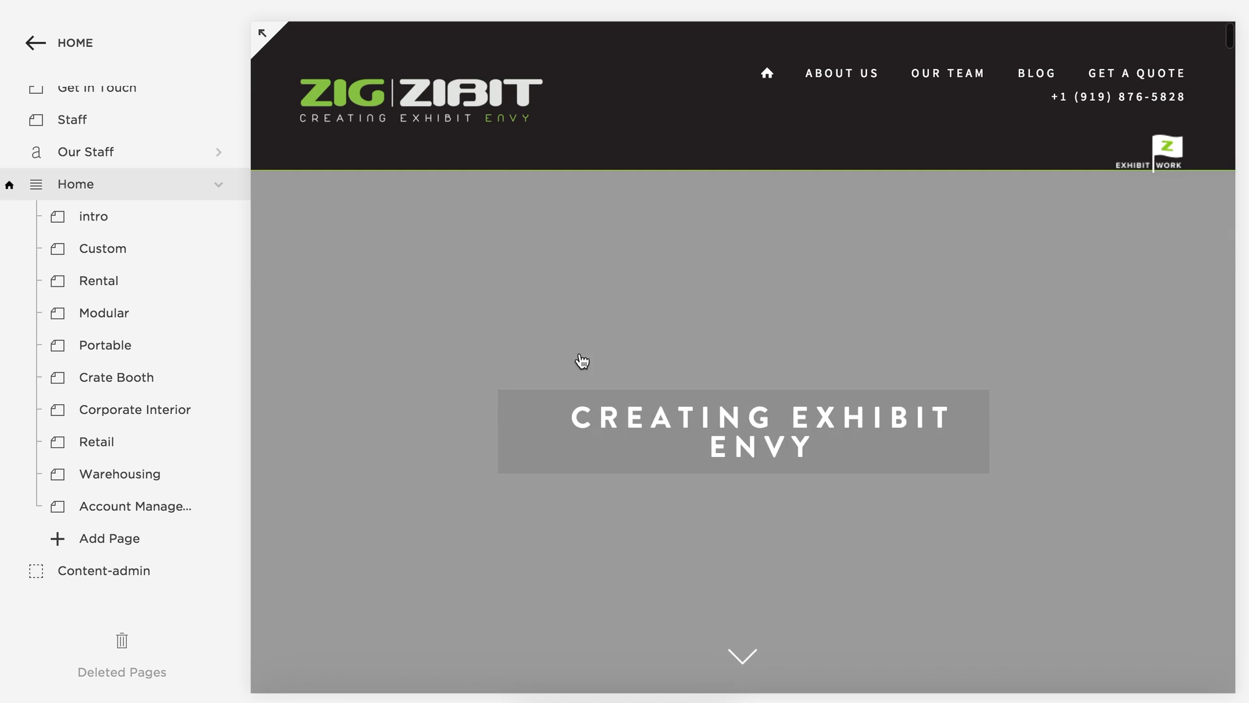
# Move the focal point of the intro page's thumbnail image to the top of the front ascom tower and save the settings.
pyautogui.scroll(-2, 456, 374)
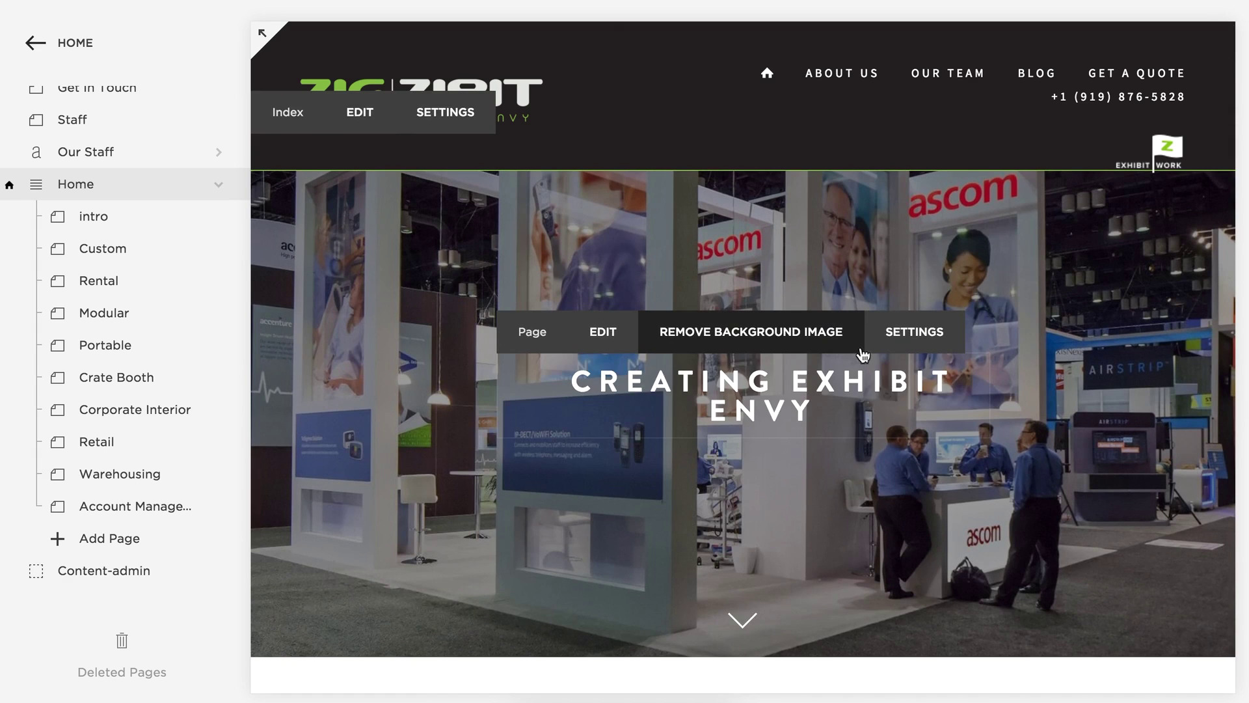
pyautogui.scroll(1, 845, 338)
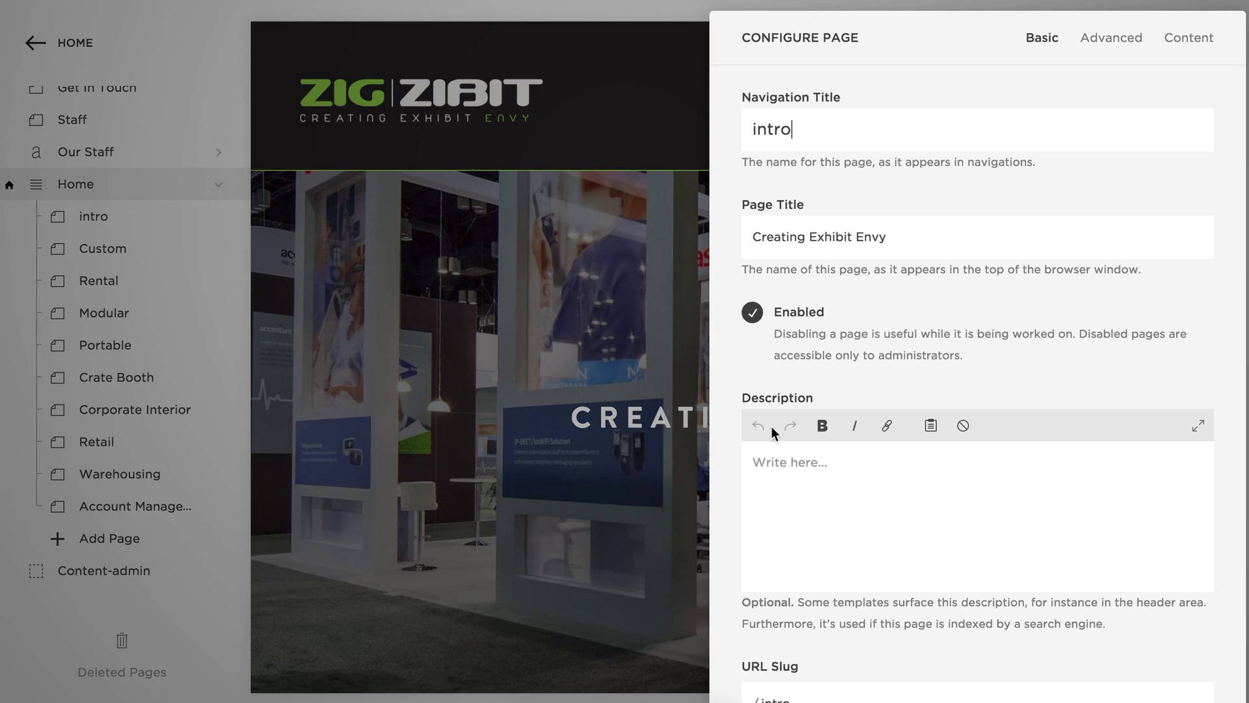
pyautogui.scroll(-10, 940, 478)
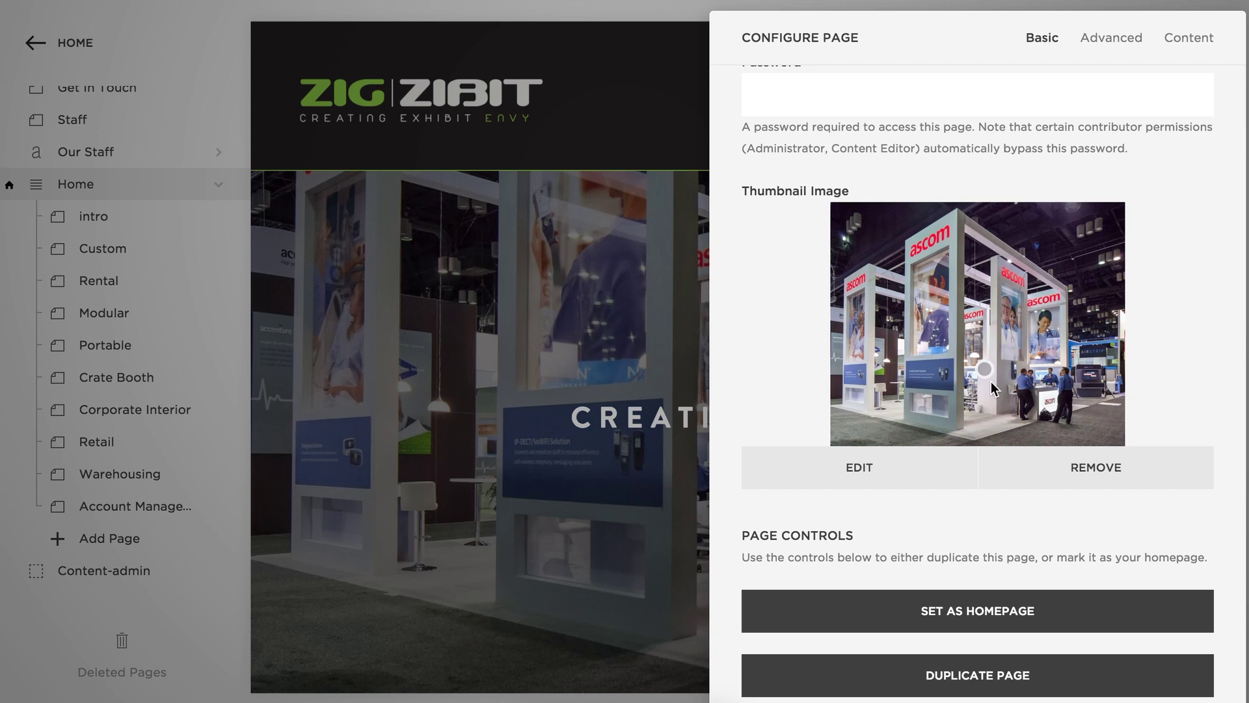
pyautogui.moveTo(984, 369); pyautogui.dragTo(955, 218)
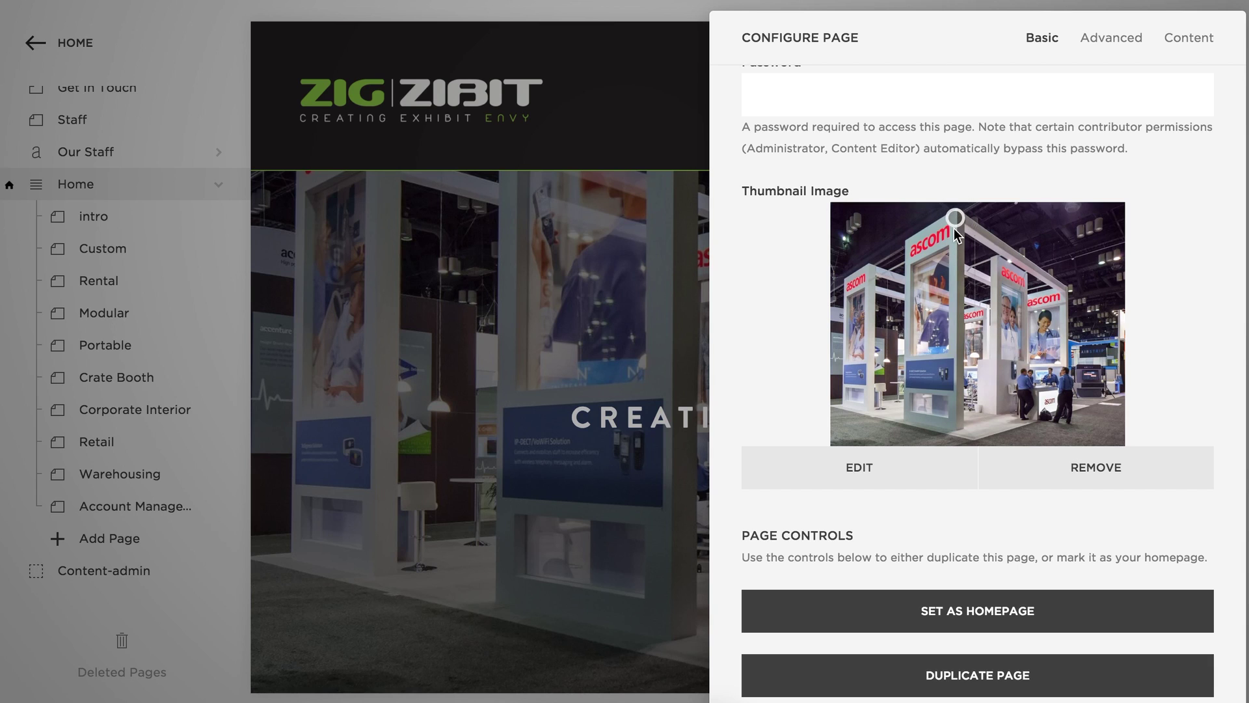
pyautogui.click(981, 701)
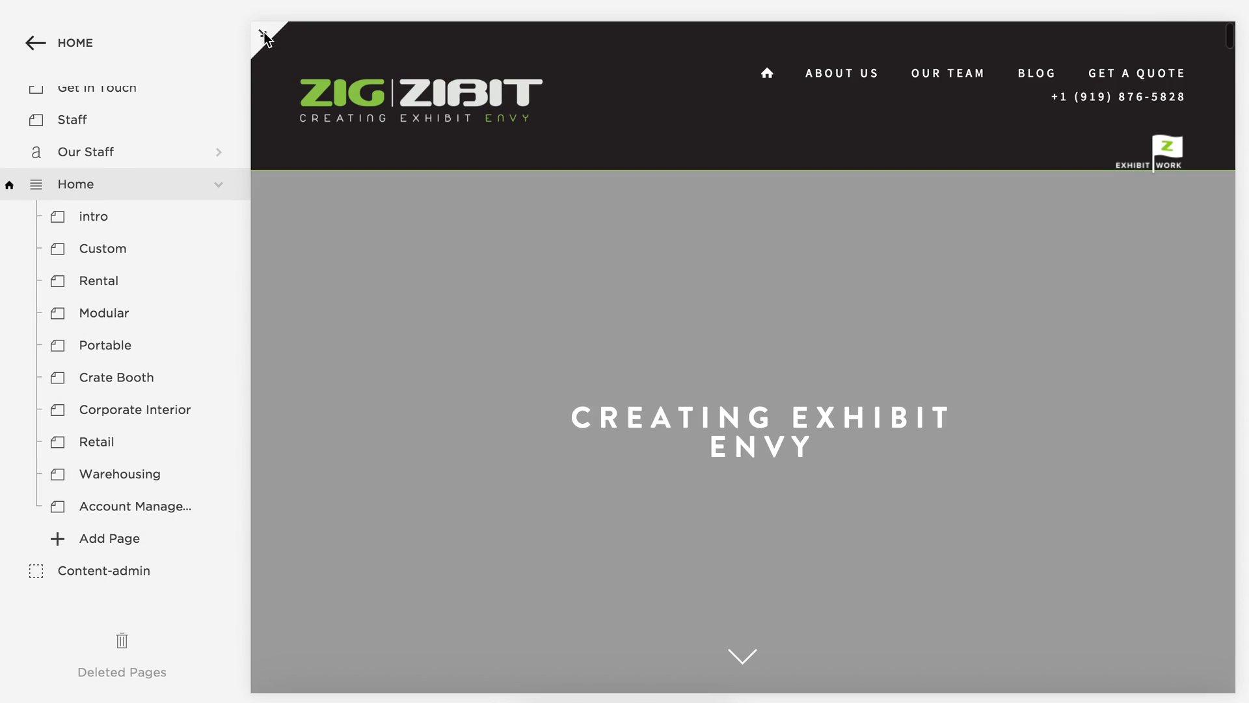
# View the Home page in full-width preview, check how its intro banner image is cropped, and return to the editing view.
pyautogui.click(260, 39)
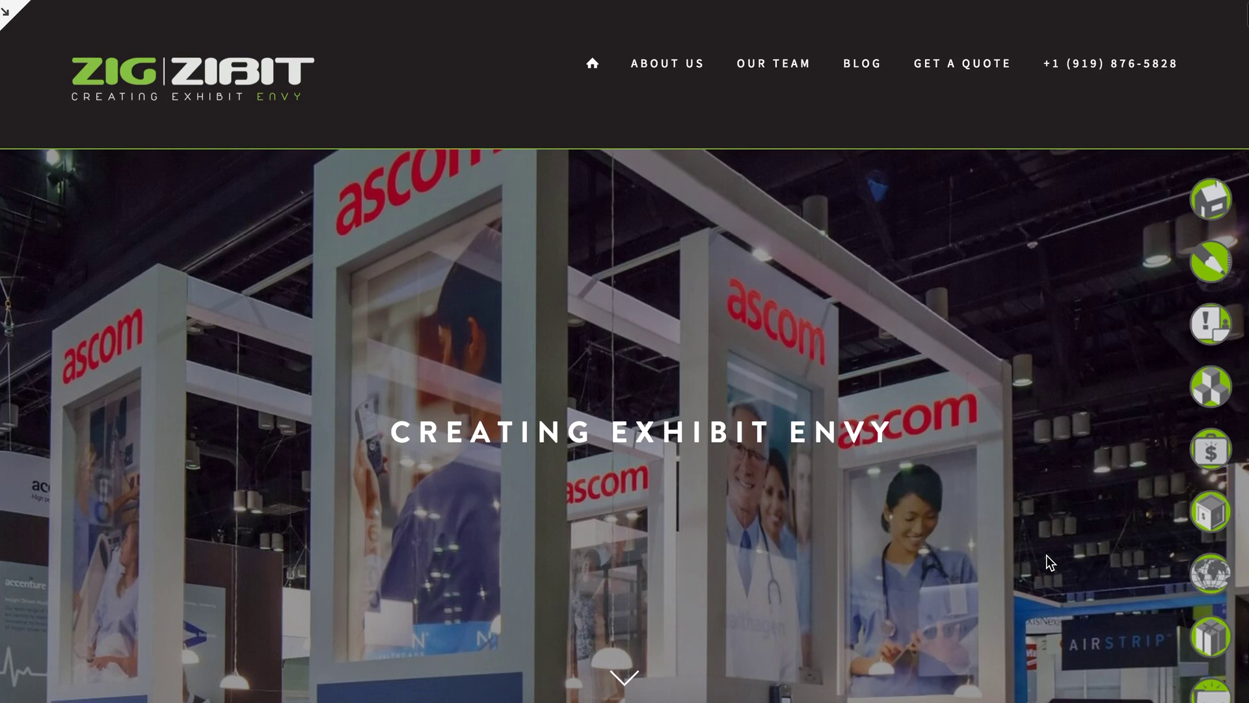
pyautogui.scroll(-5, 1046, 556)
pyautogui.scroll(4, 1043, 556)
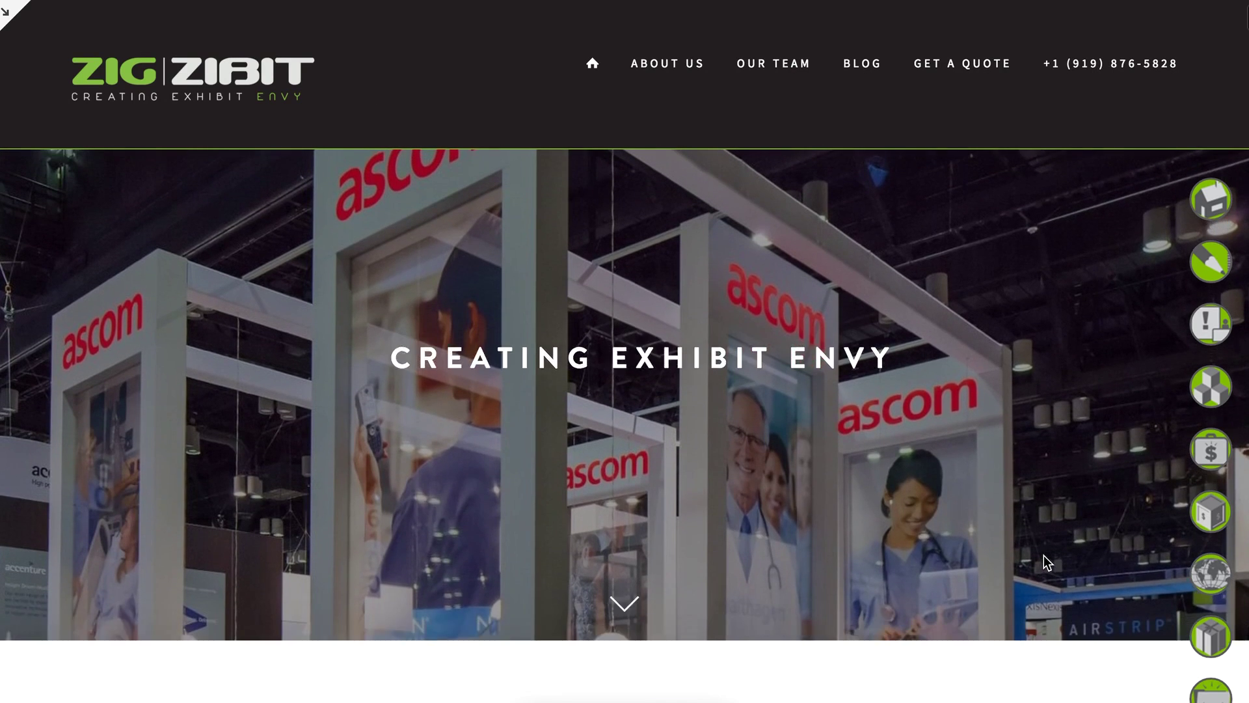
pyautogui.scroll(1, 1044, 556)
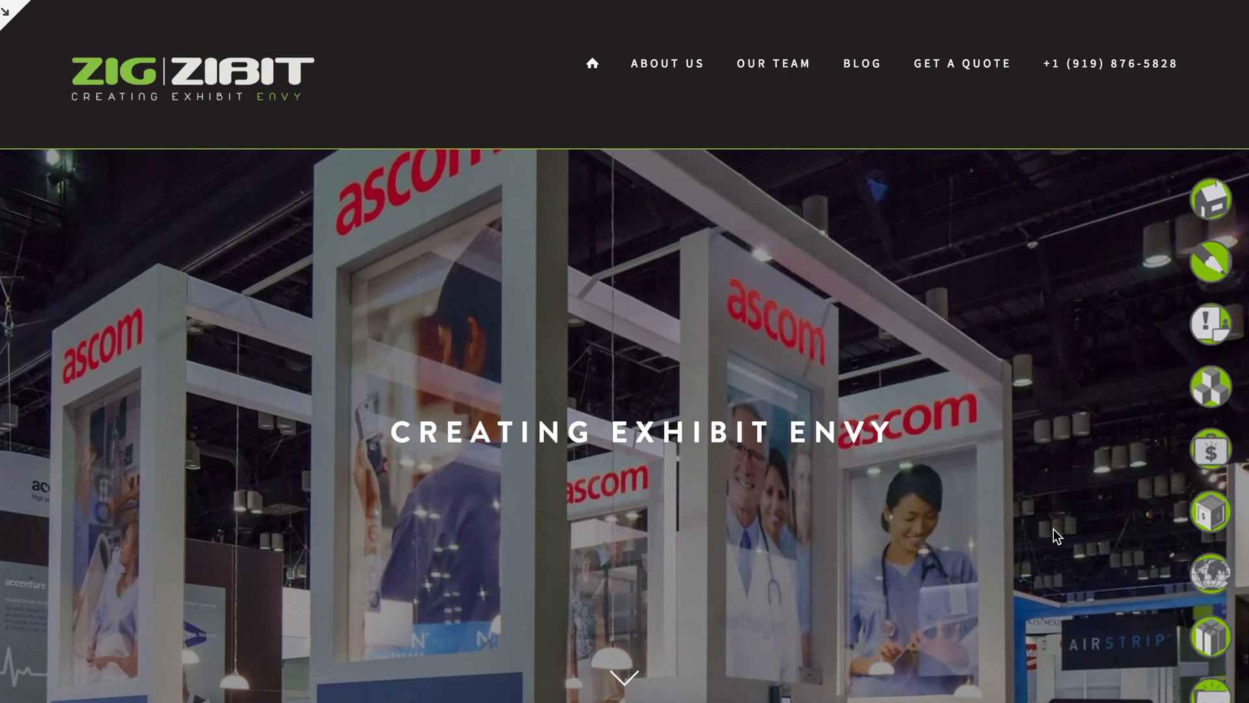
pyautogui.scroll(-5, 1054, 532)
pyautogui.scroll(-2, 1053, 529)
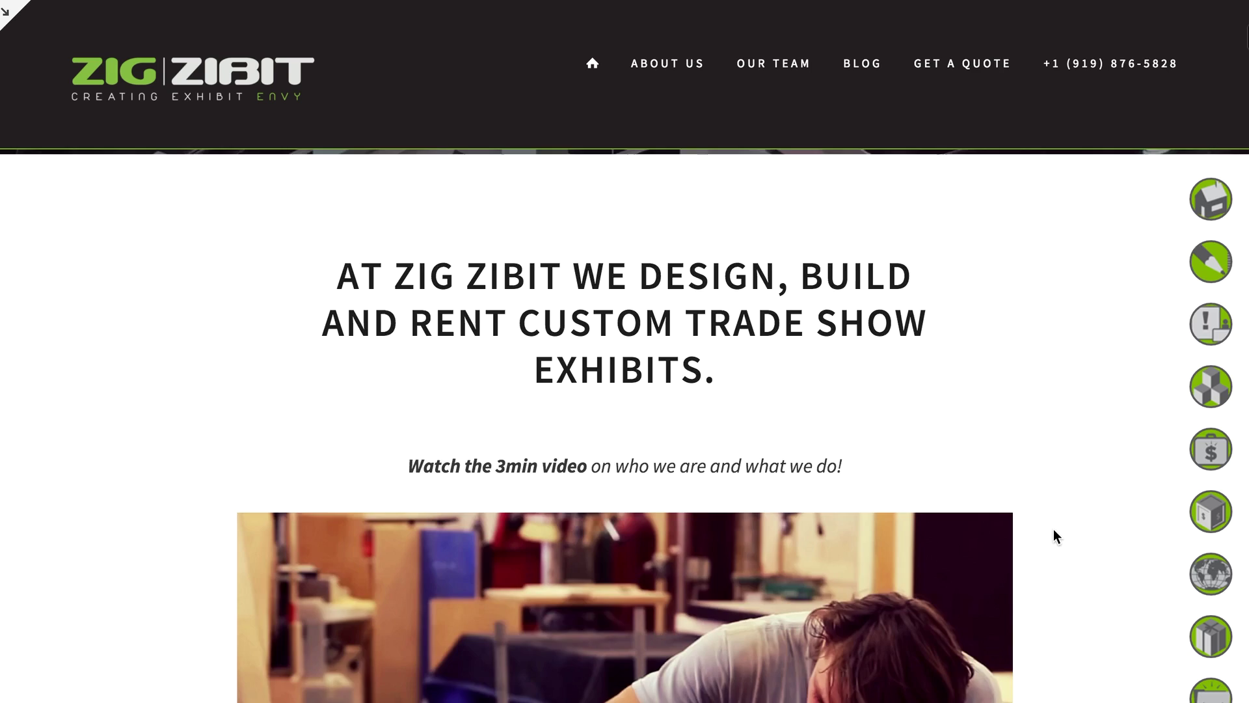
pyautogui.scroll(7, 1053, 529)
pyautogui.scroll(-5, 1024, 517)
pyautogui.scroll(5, 1025, 517)
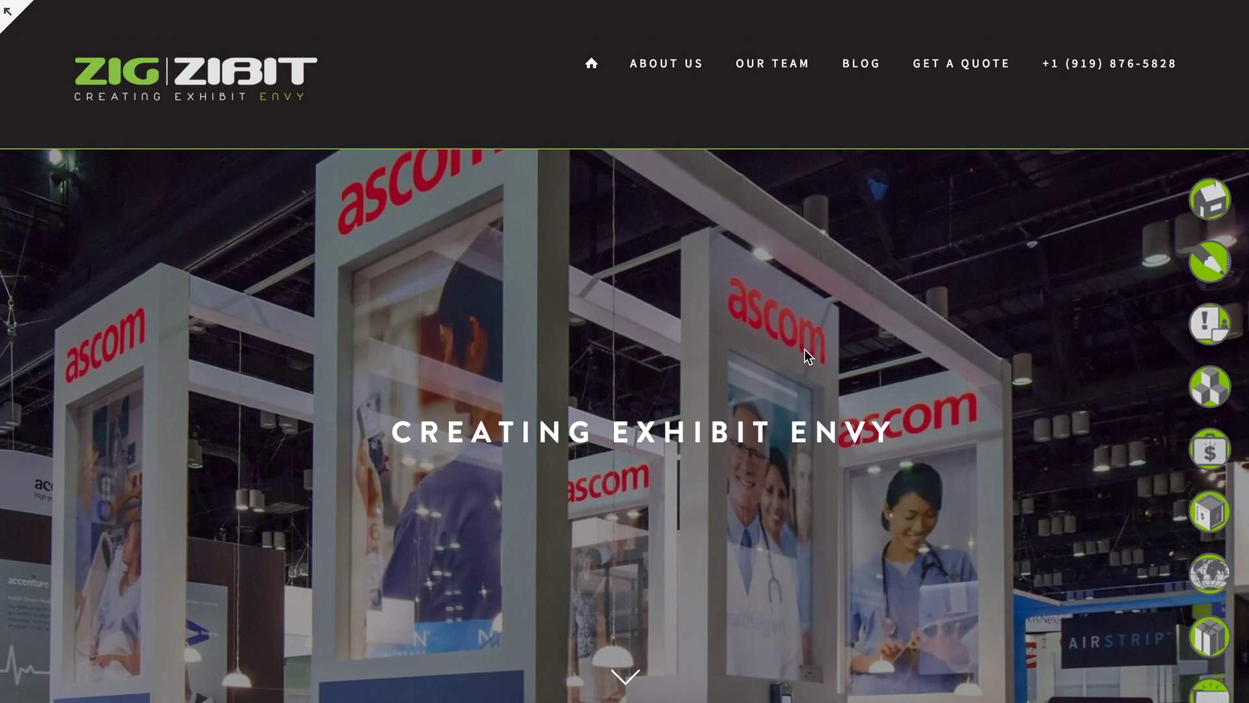
pyautogui.press('Escape')
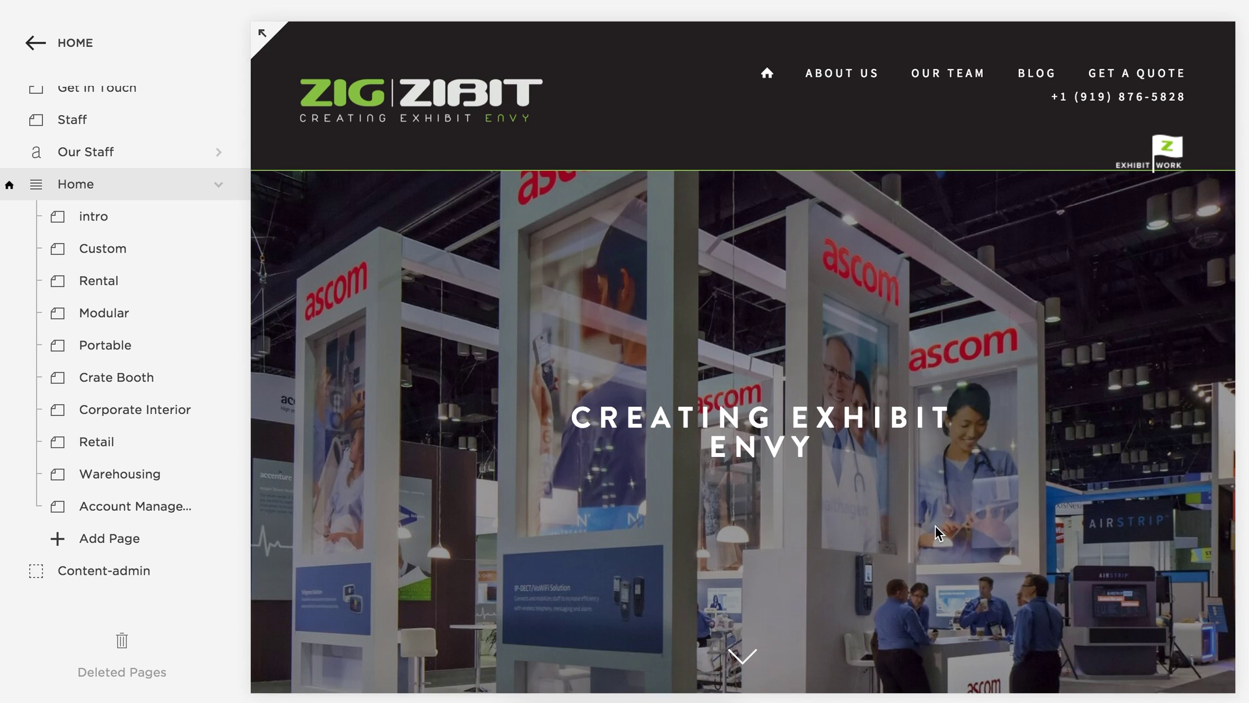
# In the intro page's settings, move the thumbnail image's focal point onto the people standing at the booth counter.
pyautogui.moveTo(917, 372)
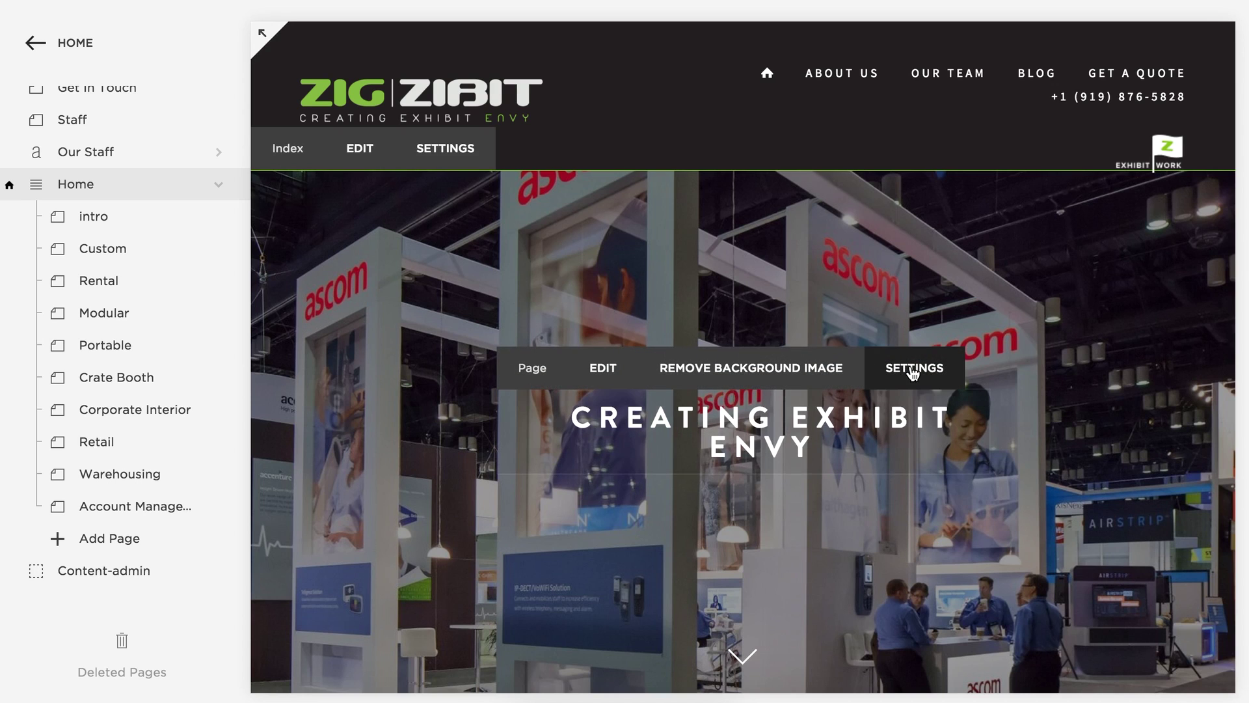
pyautogui.click(913, 369)
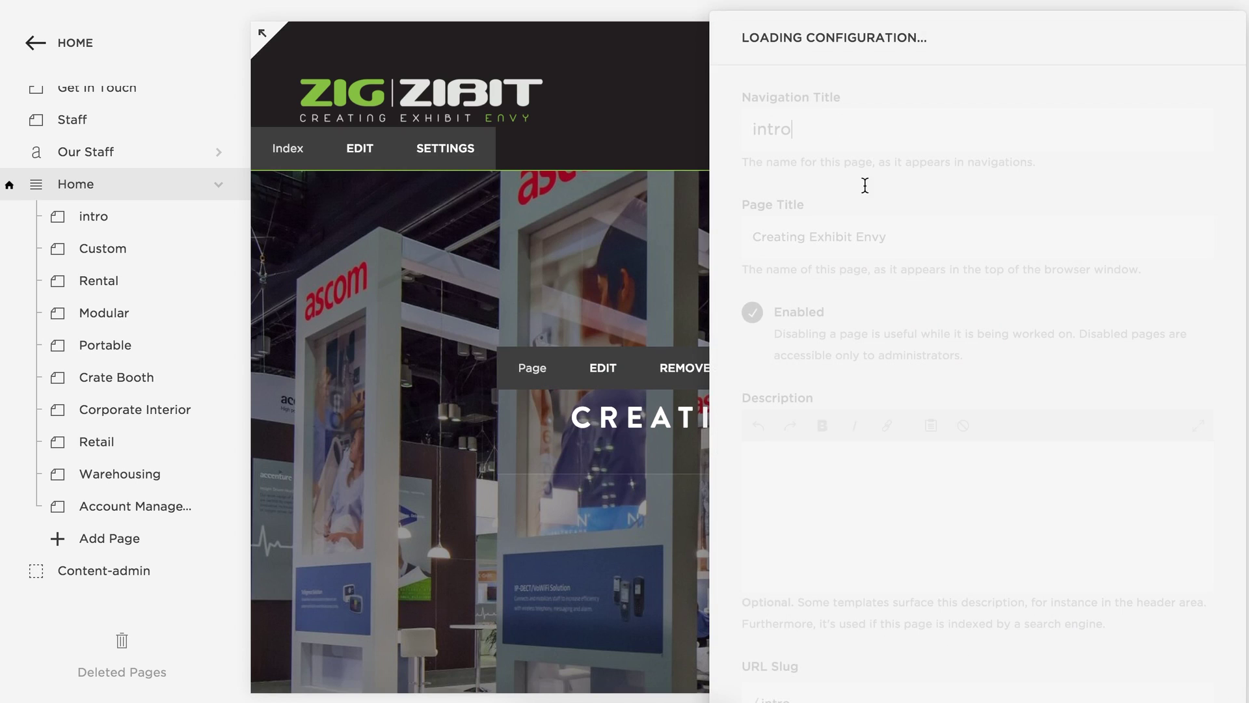
pyautogui.scroll(-5, 1030, 379)
pyautogui.scroll(-3, 1029, 383)
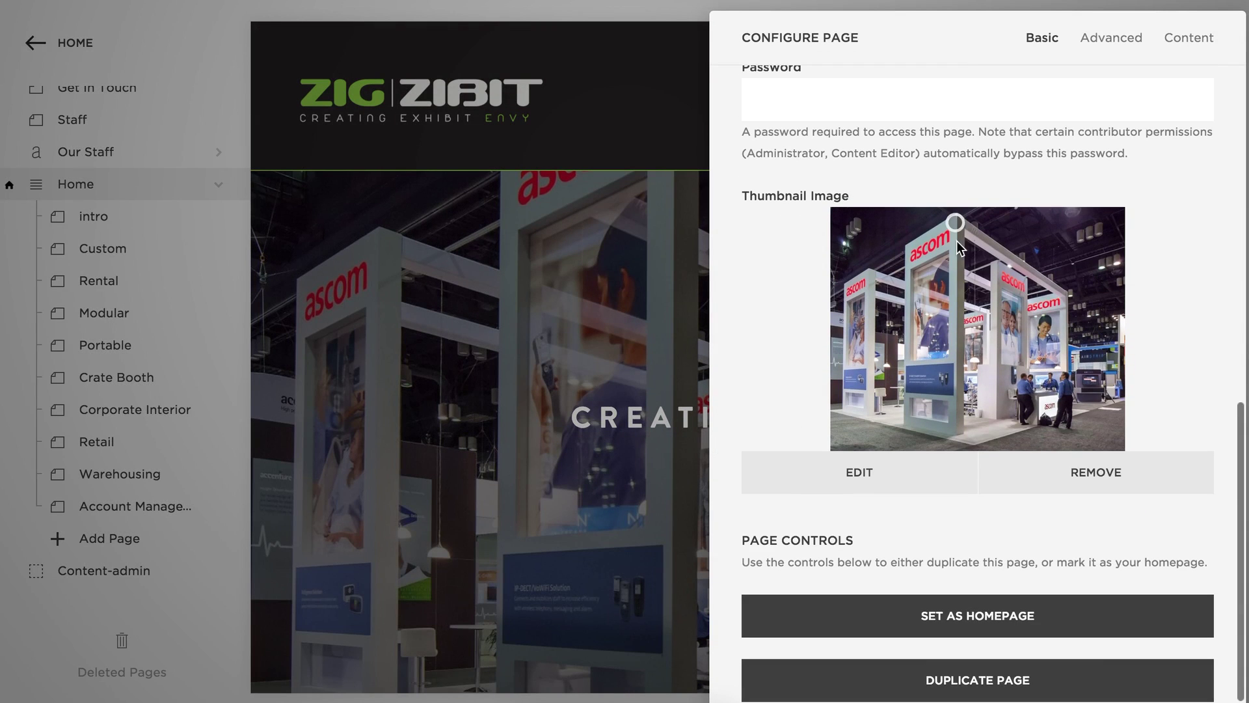
pyautogui.moveTo(1025, 392); pyautogui.dragTo(1050, 381)
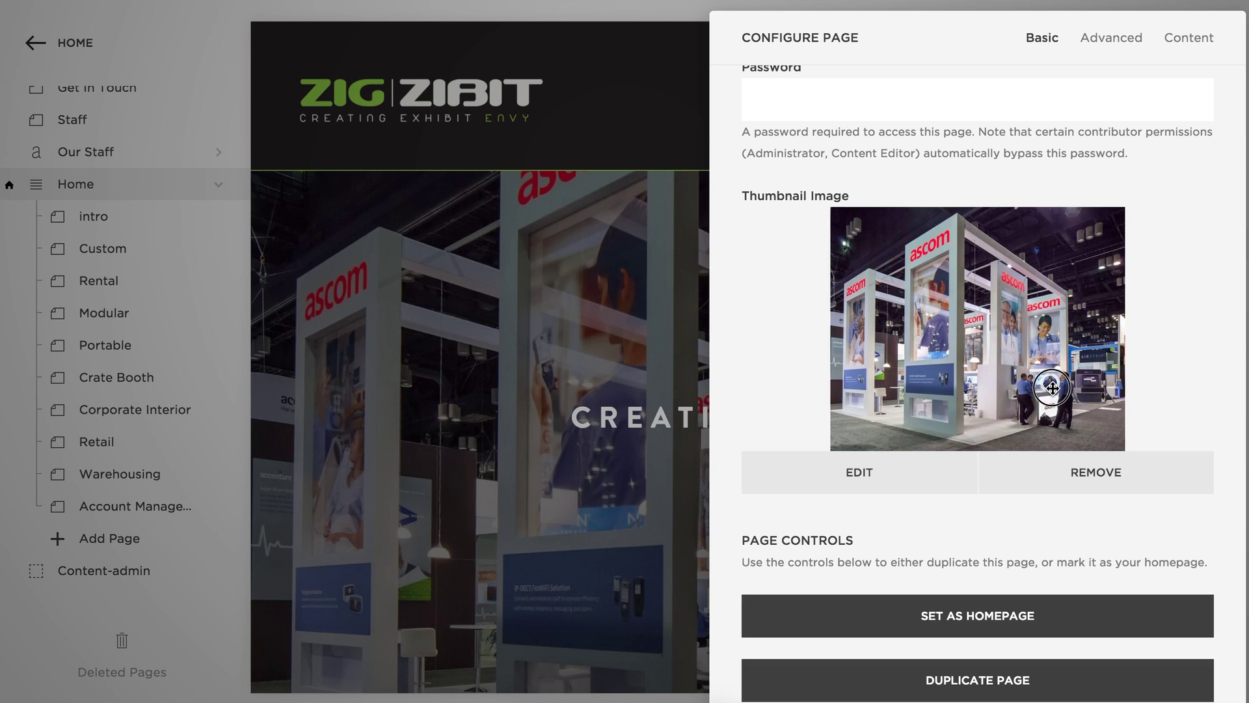